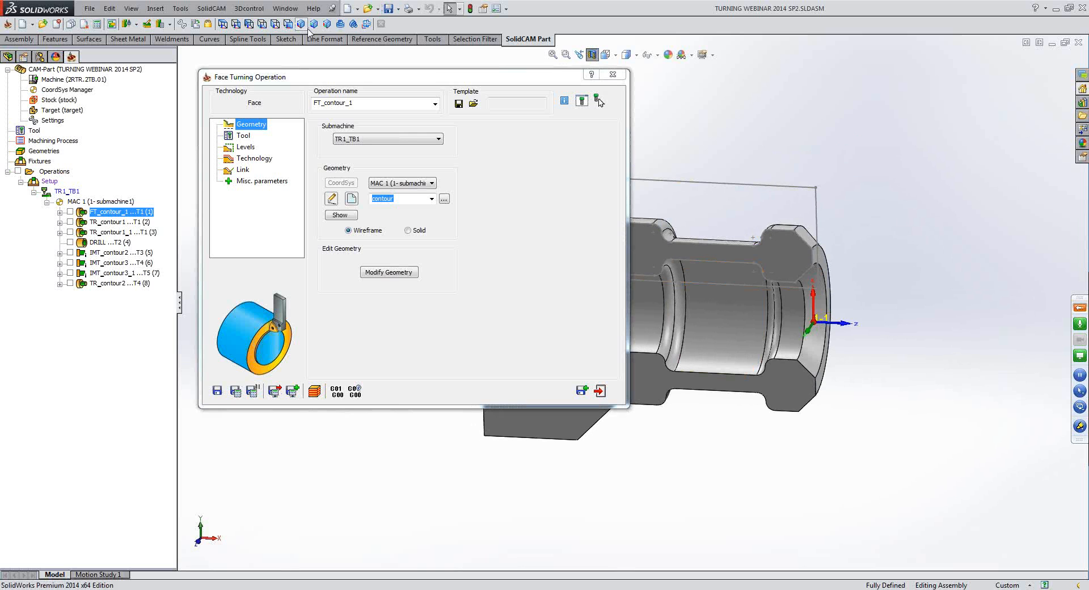
Set the offset type of the FT_contour_1 face turning operation to Z-ABS in its technology parameters.
left_click(354, 25)
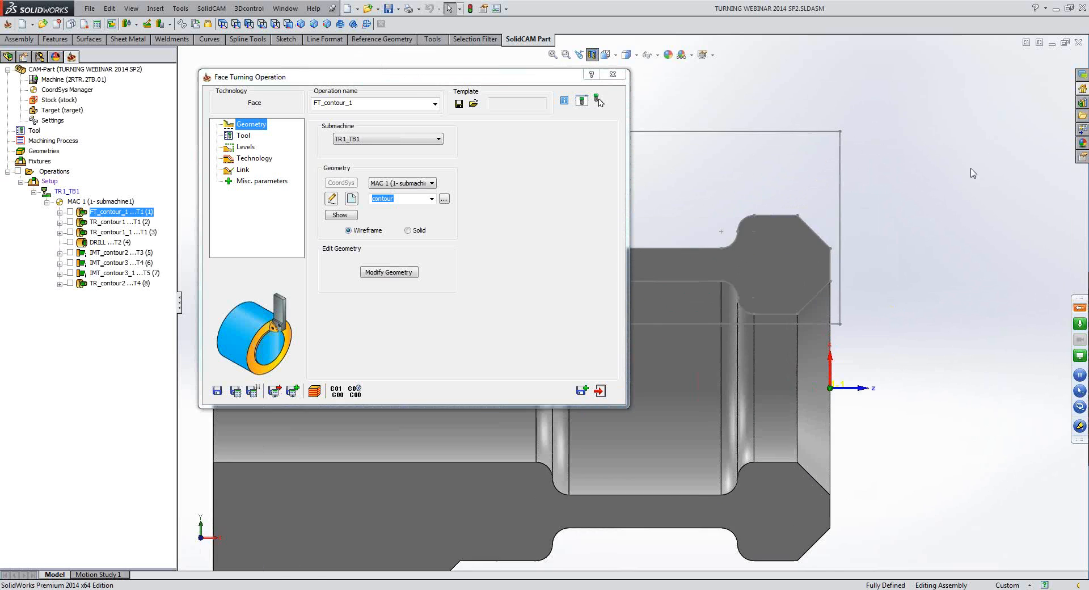
left_click(243, 136)
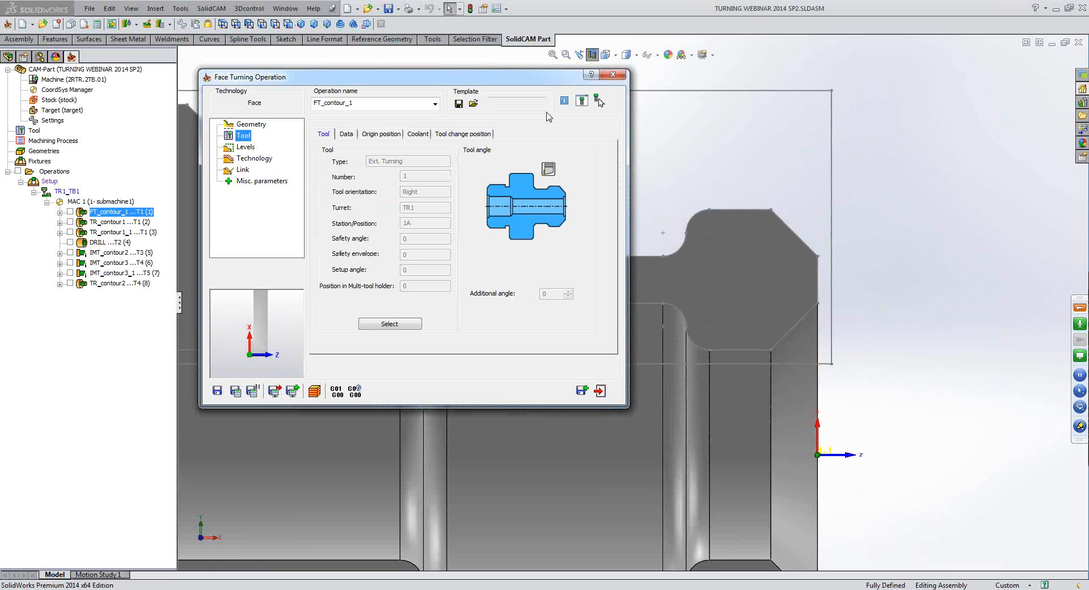
left_click(245, 147)
left_click(253, 160)
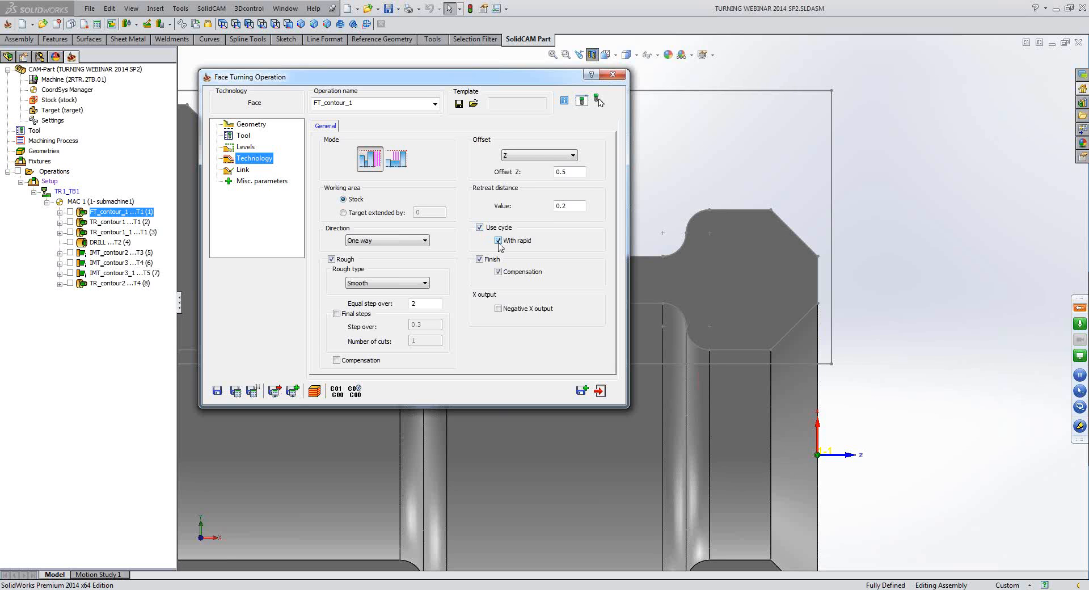
left_click(544, 156)
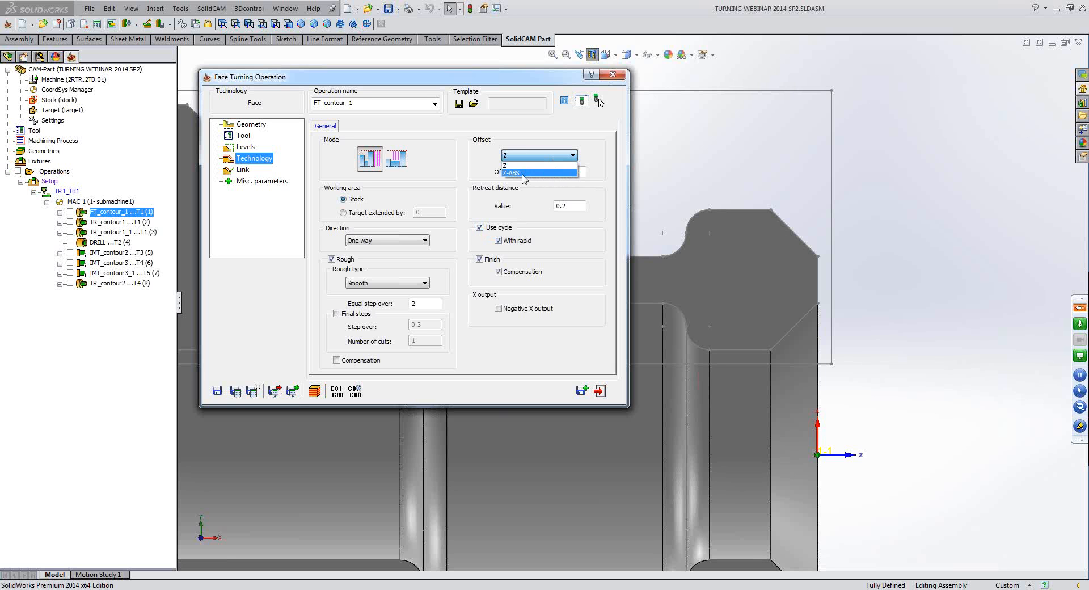
left_click(523, 173)
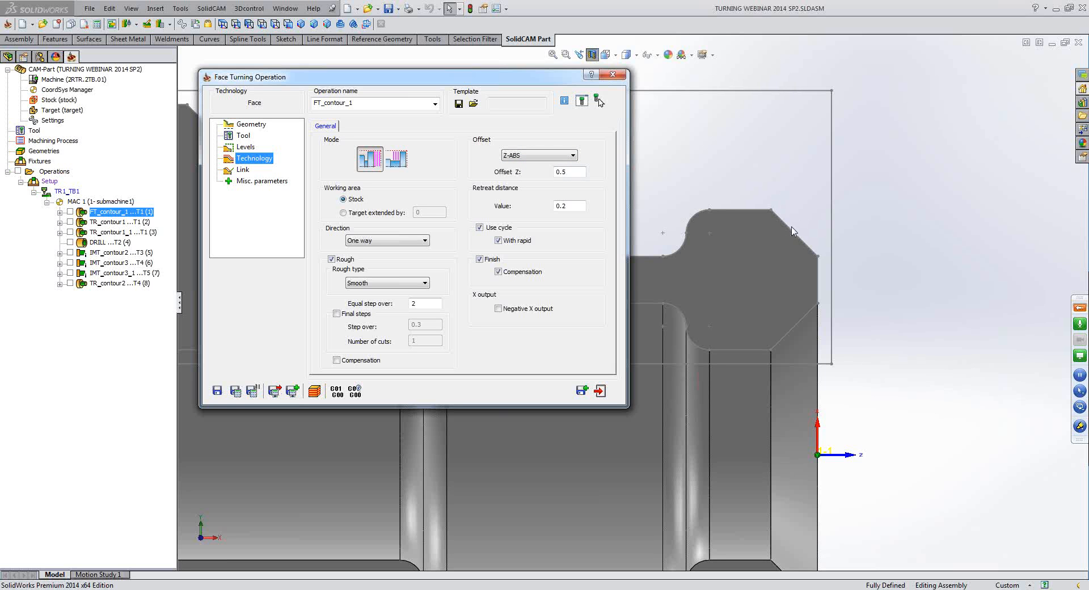
Examine the part's front face edge and review the Z-ABS offset type together with its Offset Z value.
left_click(817, 275)
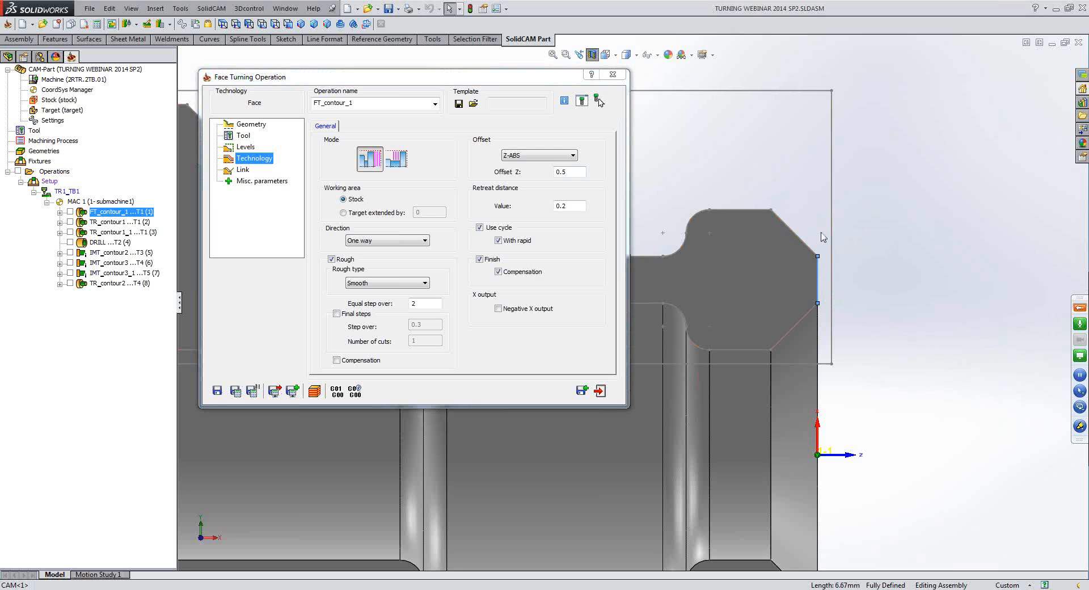
left_click(846, 274)
left_click(530, 156)
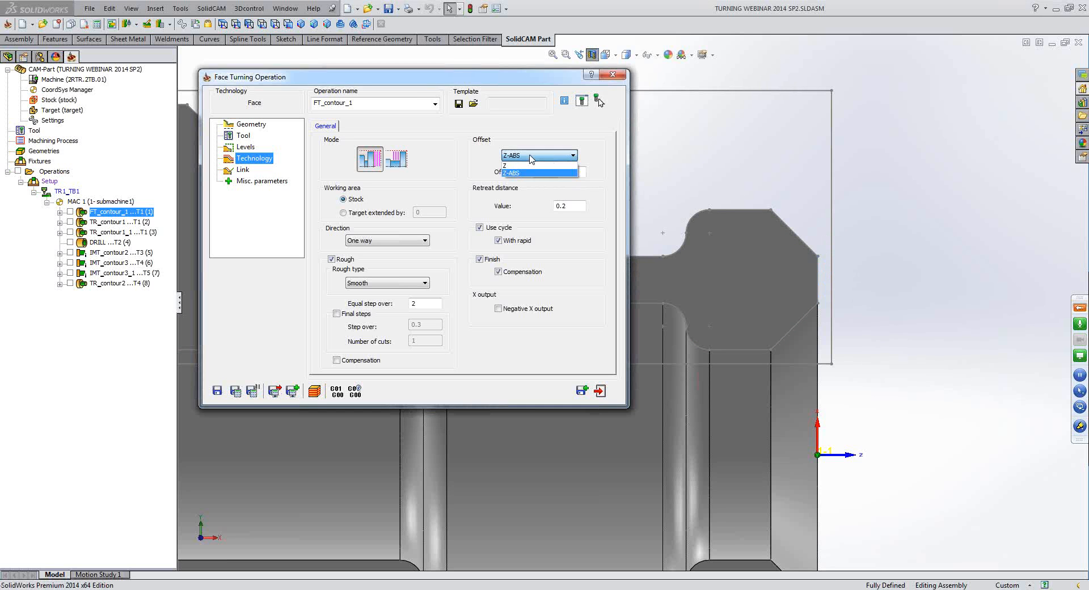
left_click(547, 225)
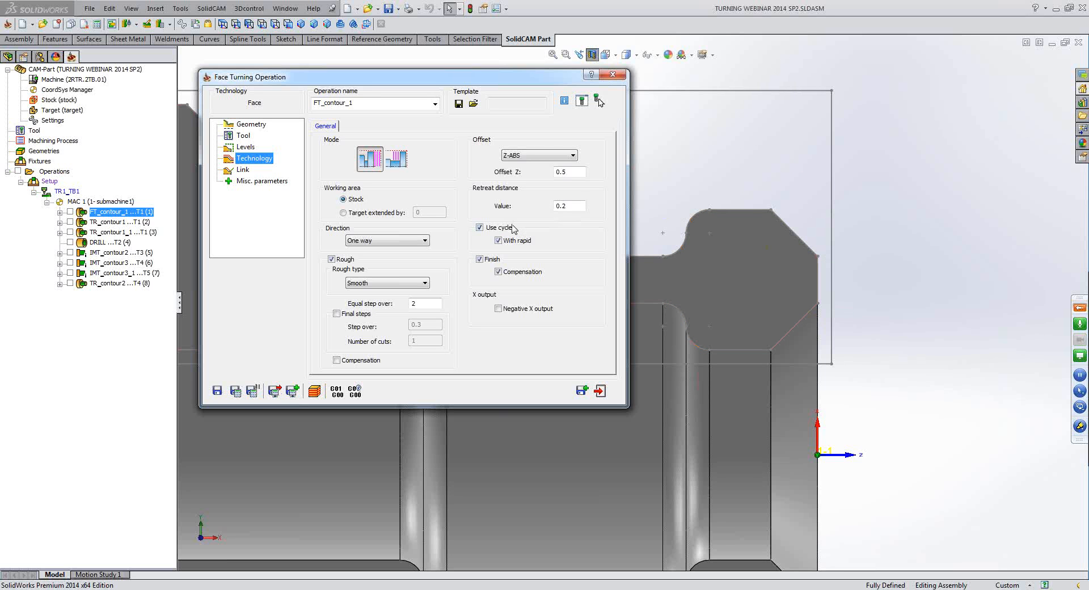
left_click(573, 172)
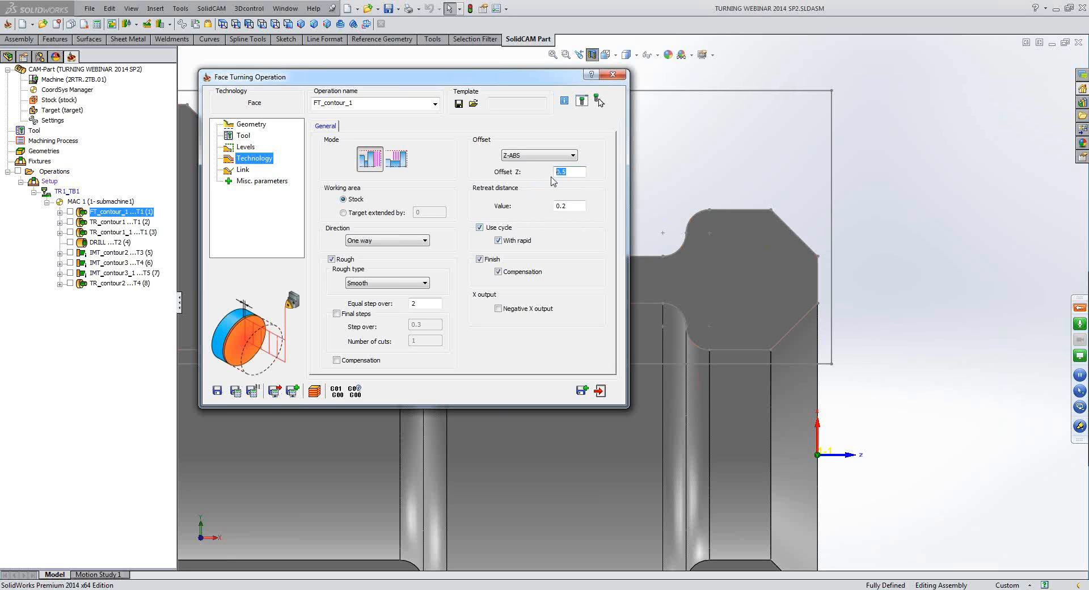
left_click(530, 155)
left_click(523, 169)
Generate the output file of FT_contour_1, check its rough_offset_z entry, and close the file and the face turning operation.
left_click(315, 391)
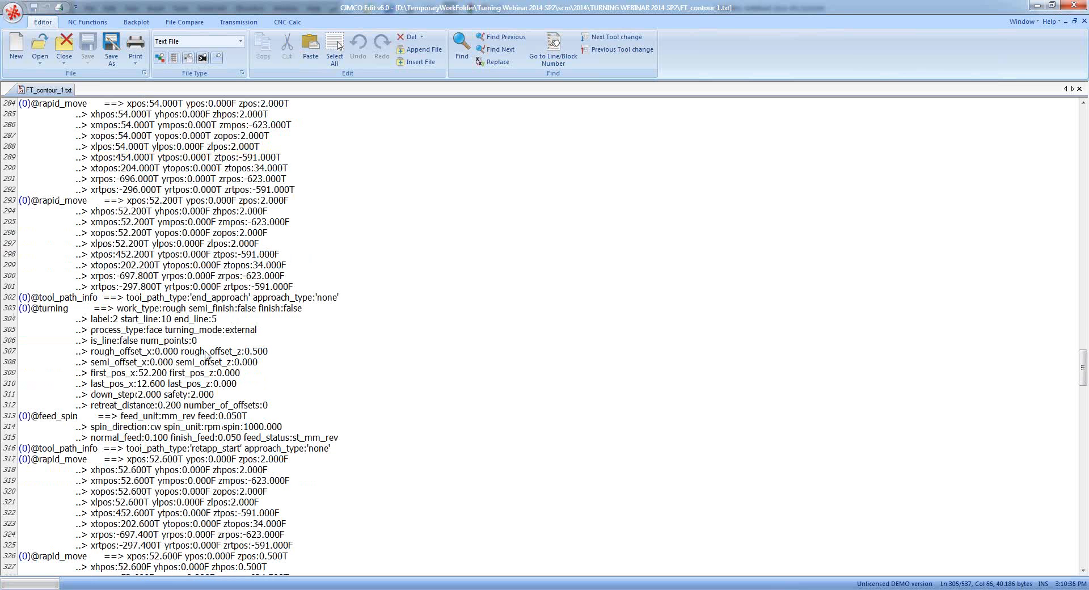
left_click_drag(182, 354, 272, 356)
left_click(232, 352)
left_click(1037, 7)
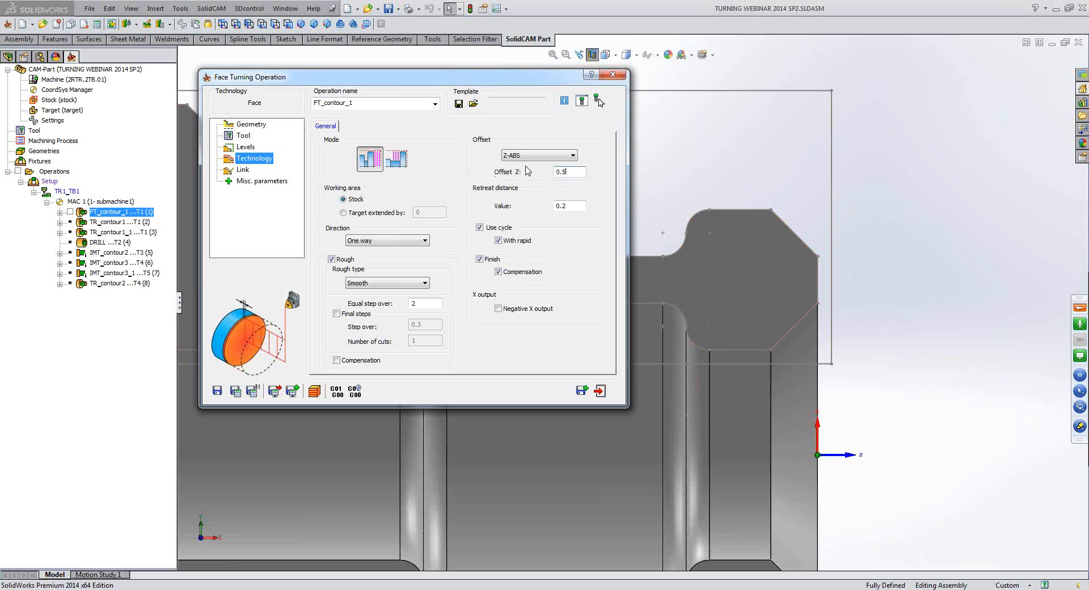
type(".")
left_click(601, 392)
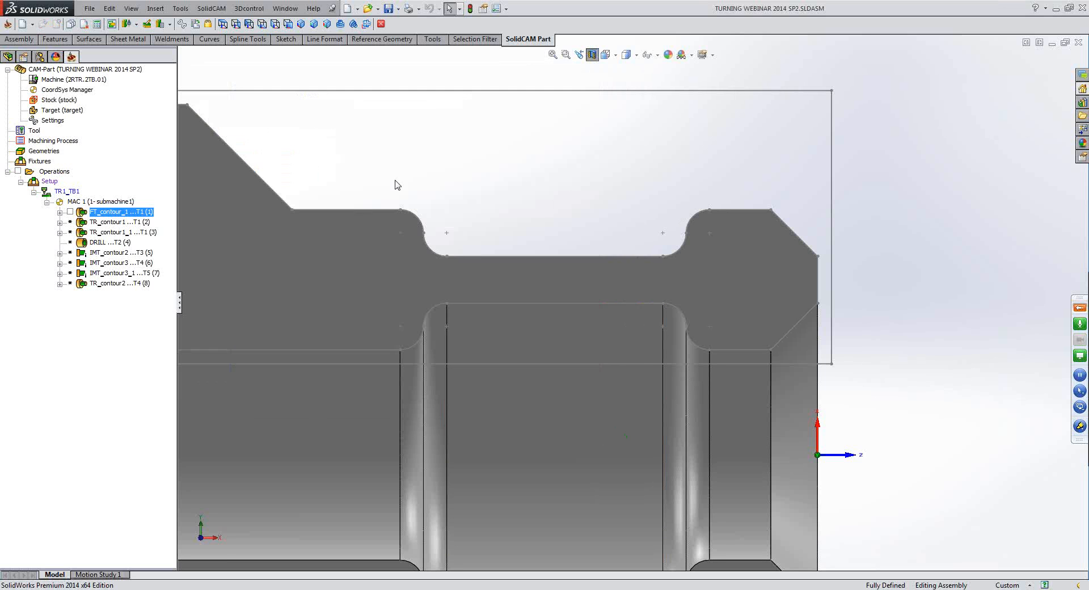
Open the TR_contour1 turning operation and inspect the full course of its contour1 geometry on the part.
left_click(107, 223)
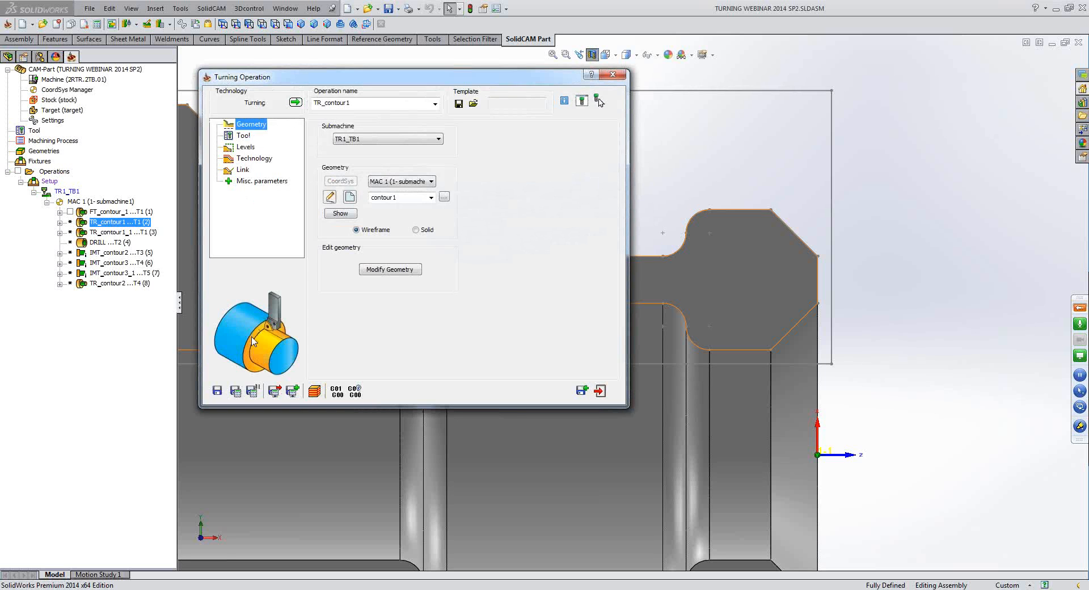
left_click(243, 137)
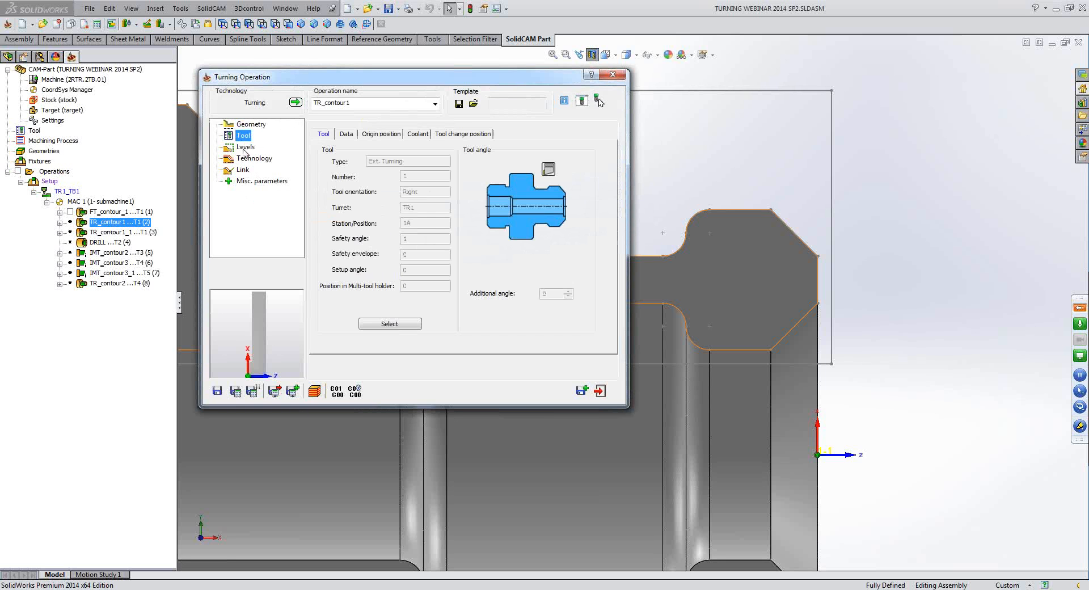
left_click(245, 147)
left_click(251, 124)
left_click(340, 214)
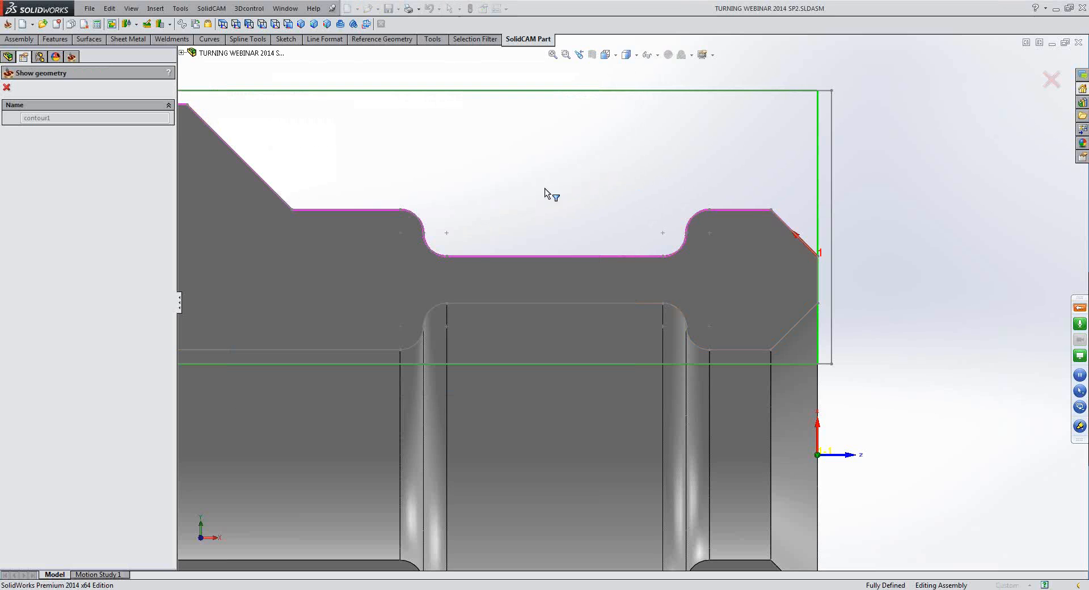
key("z")
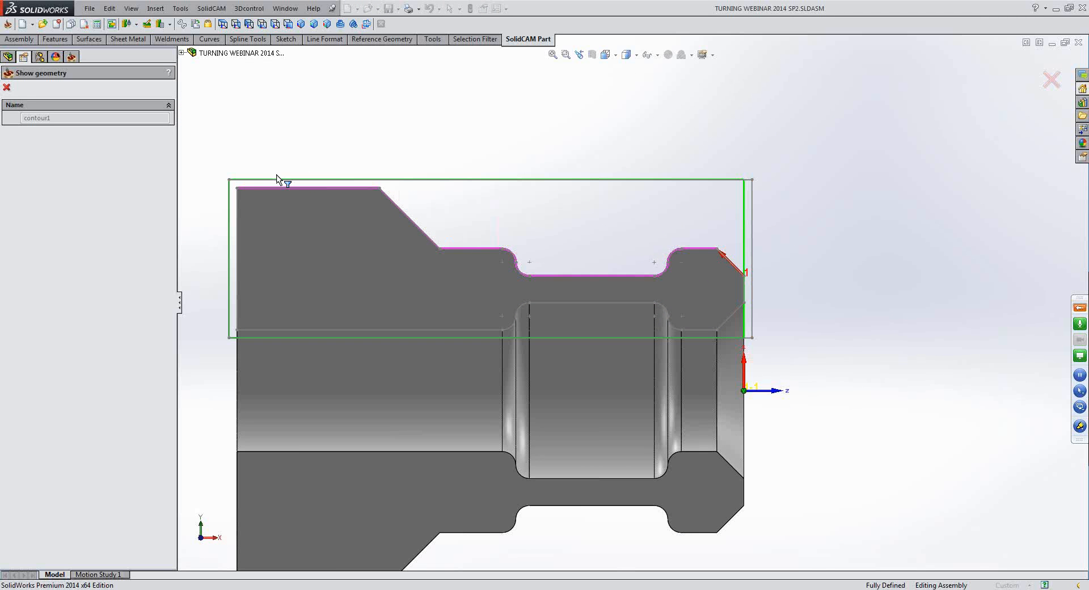
left_click(7, 87)
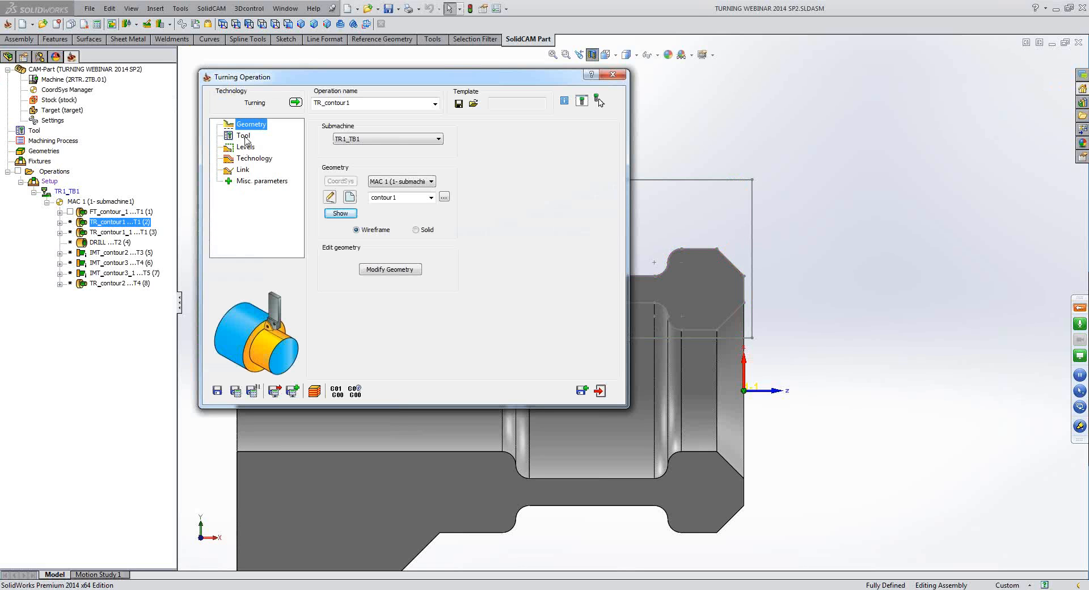
Set the lead-in of TR_contour1 to None, save and calculate the operation, and display its toolpath.
left_click(243, 170)
left_click(379, 233)
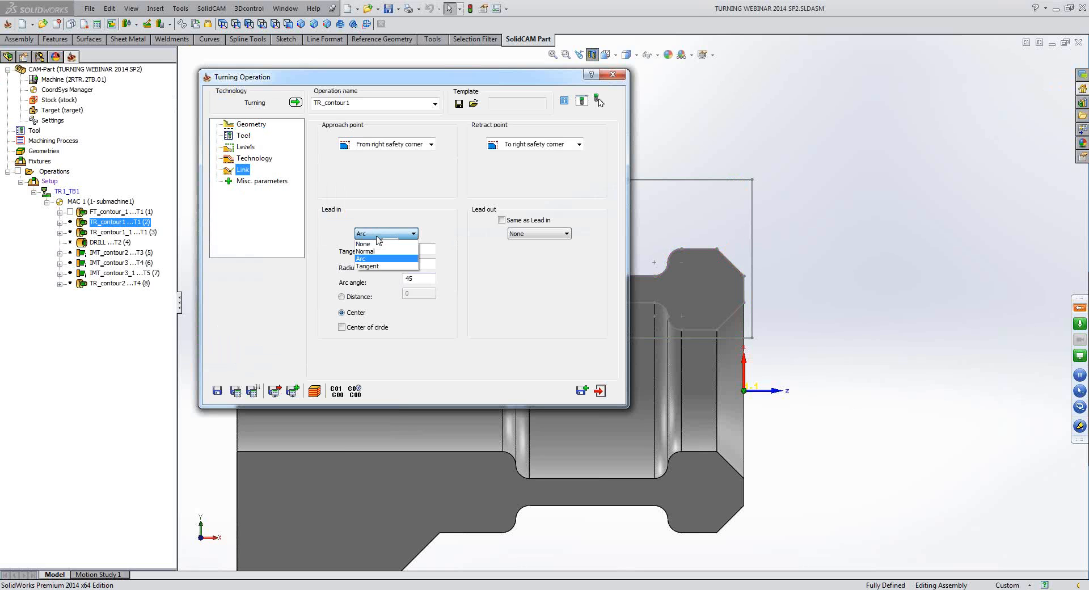
left_click(364, 243)
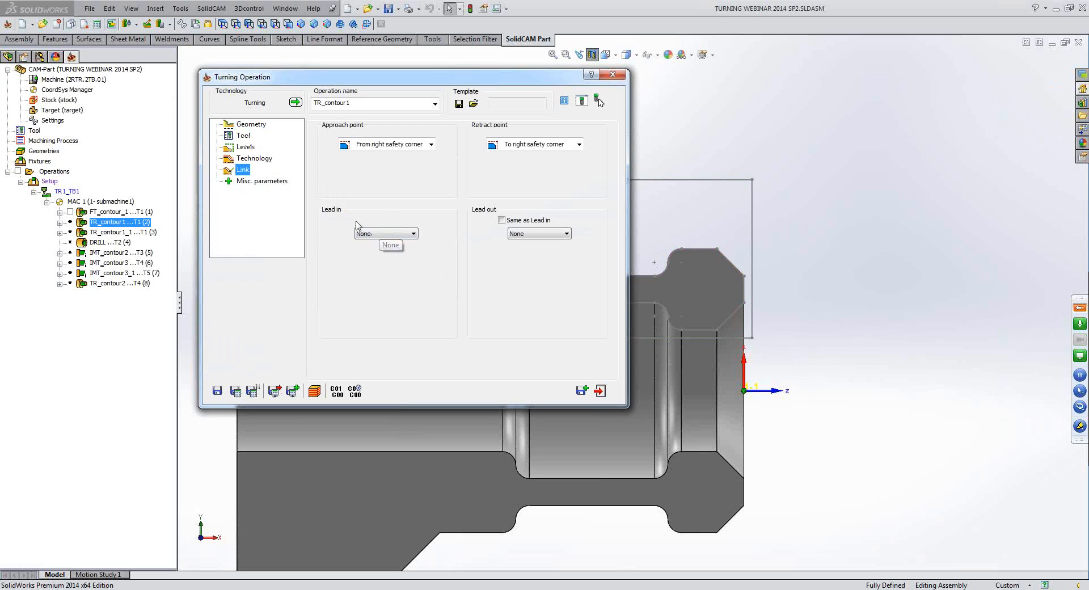
left_click(235, 391)
left_click(70, 223)
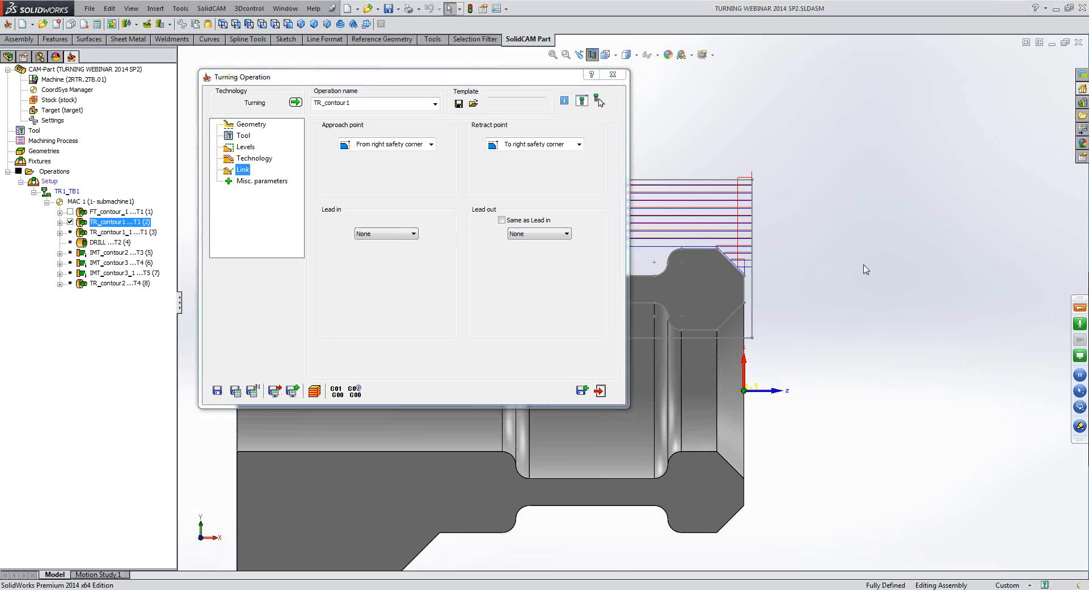
Examine the TR_contour1 roughing passes near the front chamfer and compare them with the operation's safety distance.
scroll(864, 268, "down", 5)
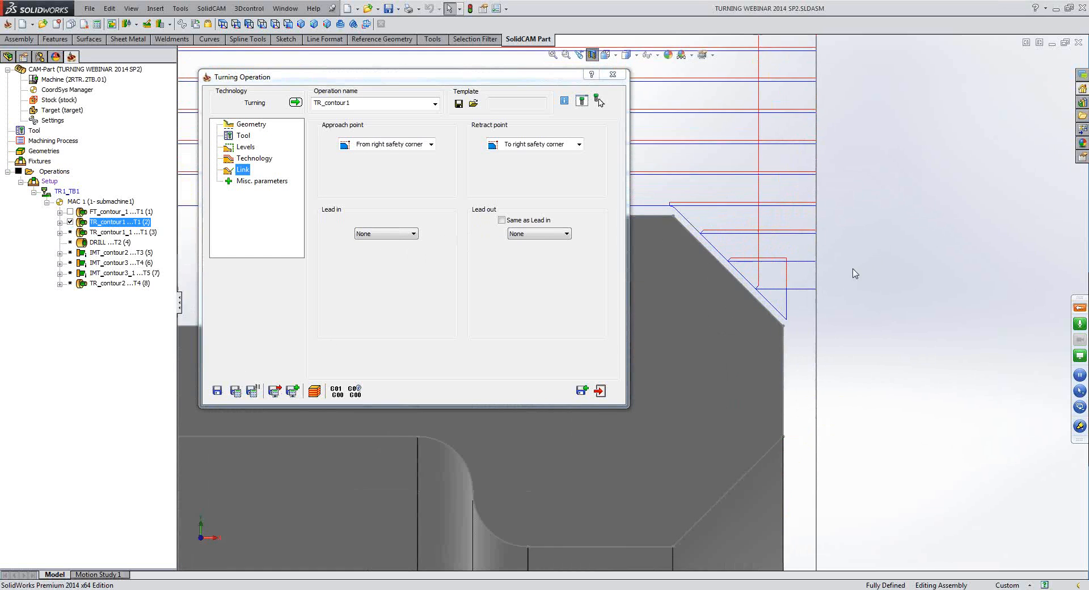
scroll(821, 196, "down", 1)
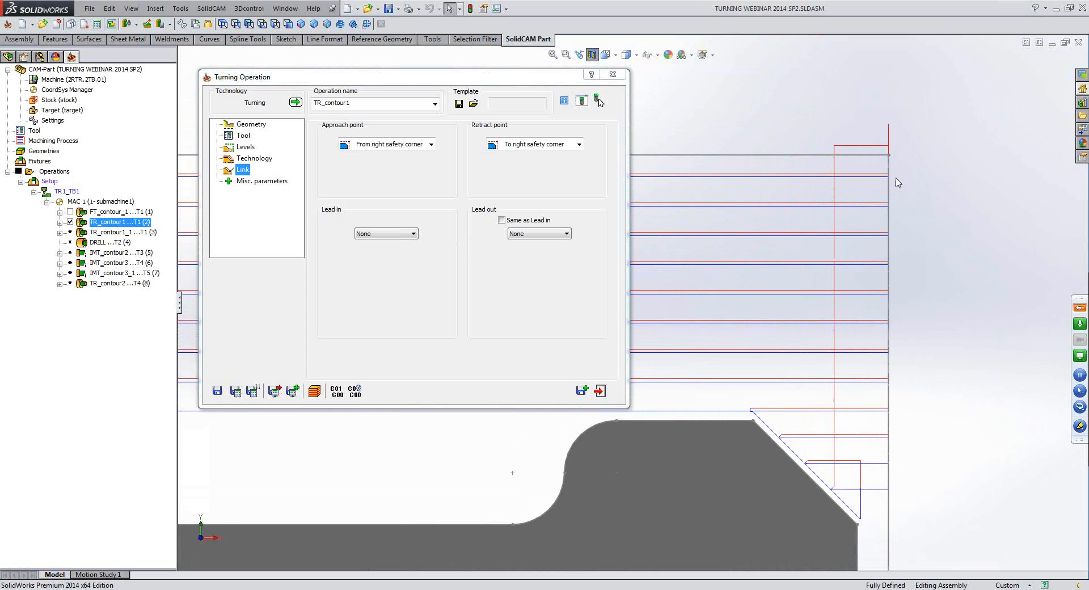
scroll(856, 180, "up", 1)
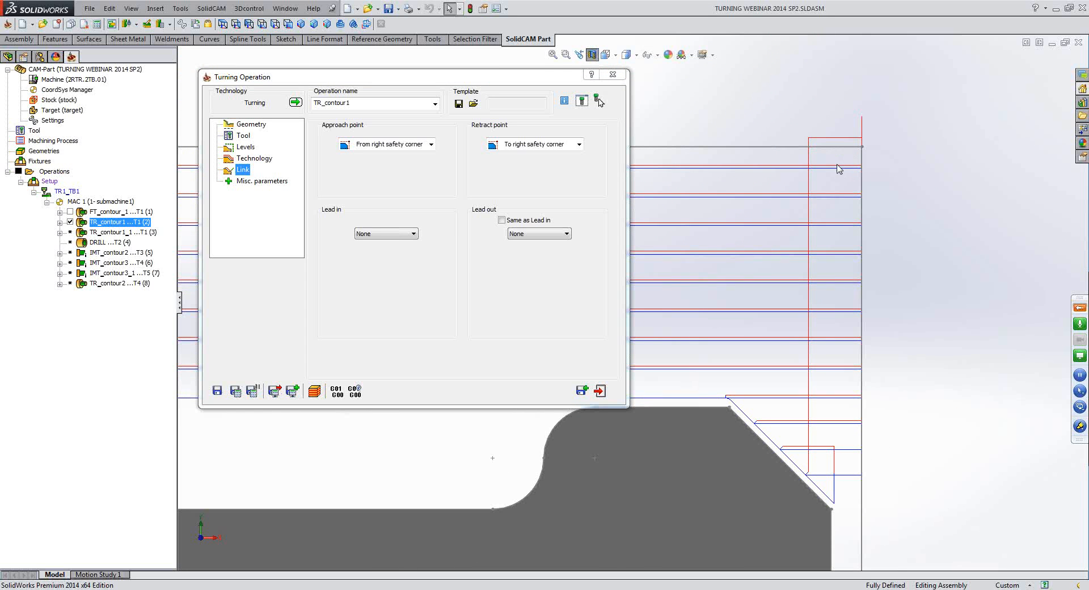
left_click(243, 136)
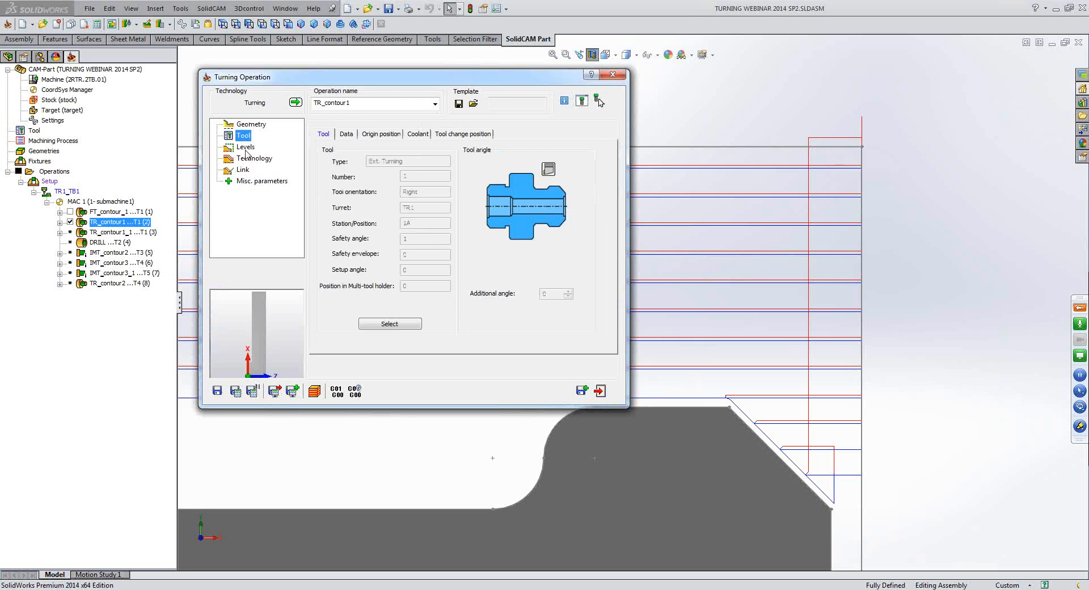
left_click(245, 147)
double_click(415, 140)
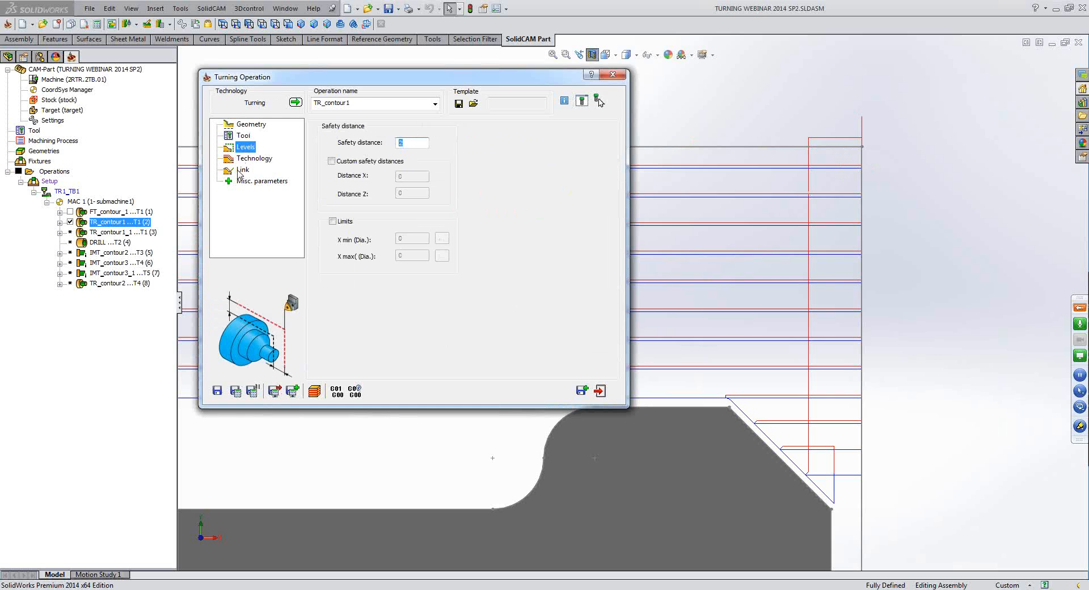
scroll(985, 370, "down", 4)
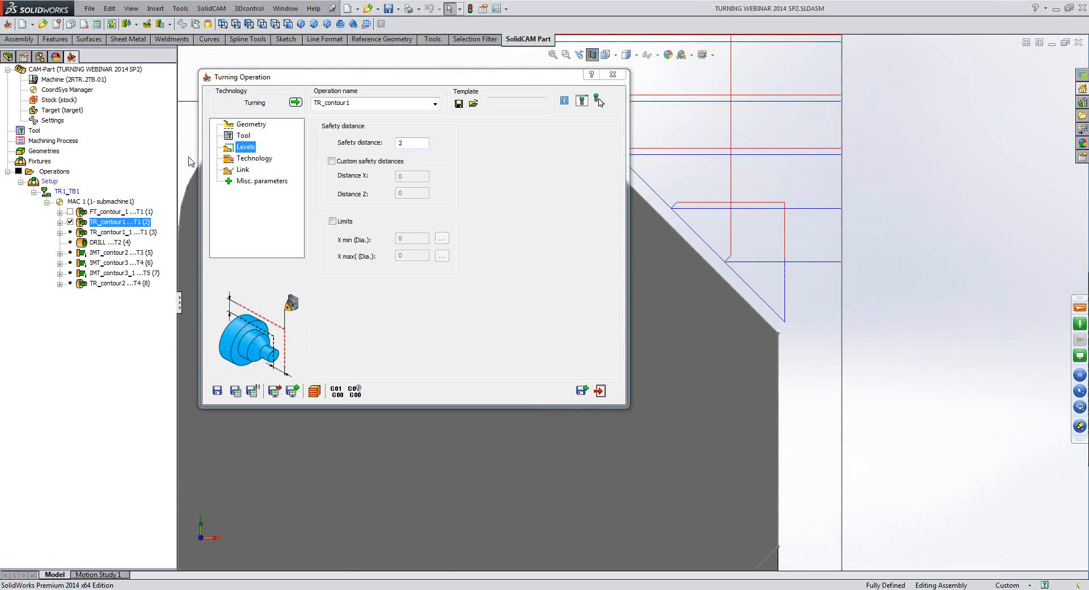
Review the semi-finish/finish, general technology and link settings of TR_contour1 against the displayed toolpath.
left_click(249, 158)
left_click(402, 127)
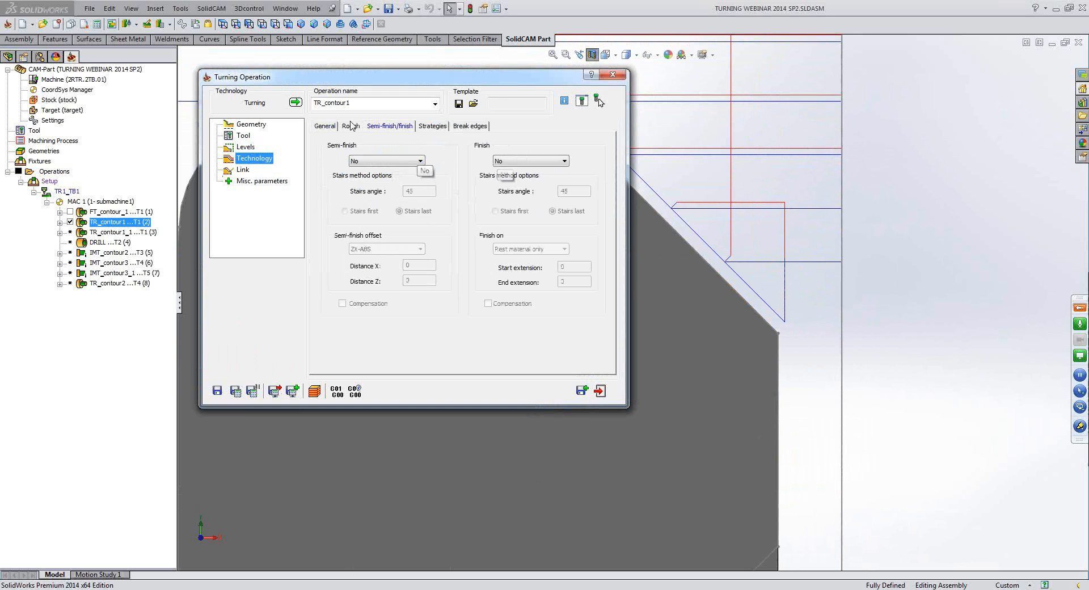
left_click(328, 127)
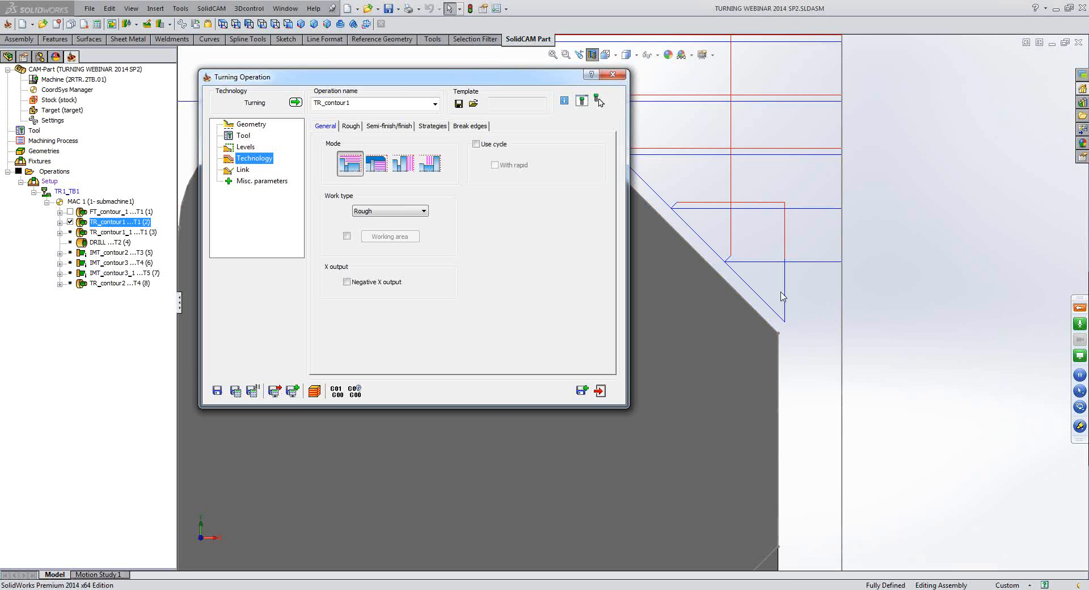
left_click(242, 170)
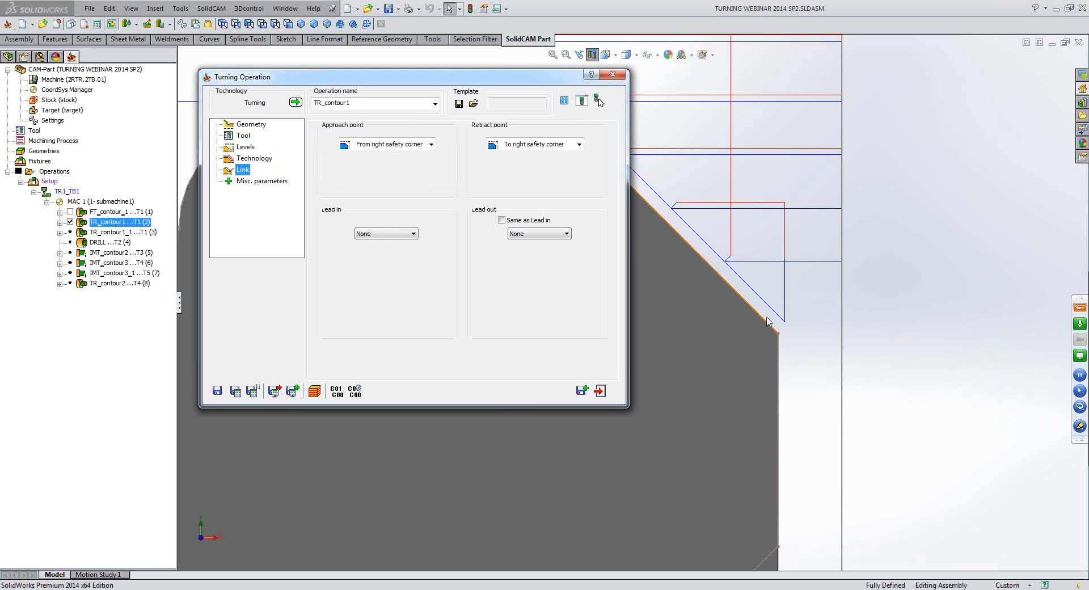
Start the Host CAD simulation of TR_contour1 with solid verification turned off.
left_click(318, 392)
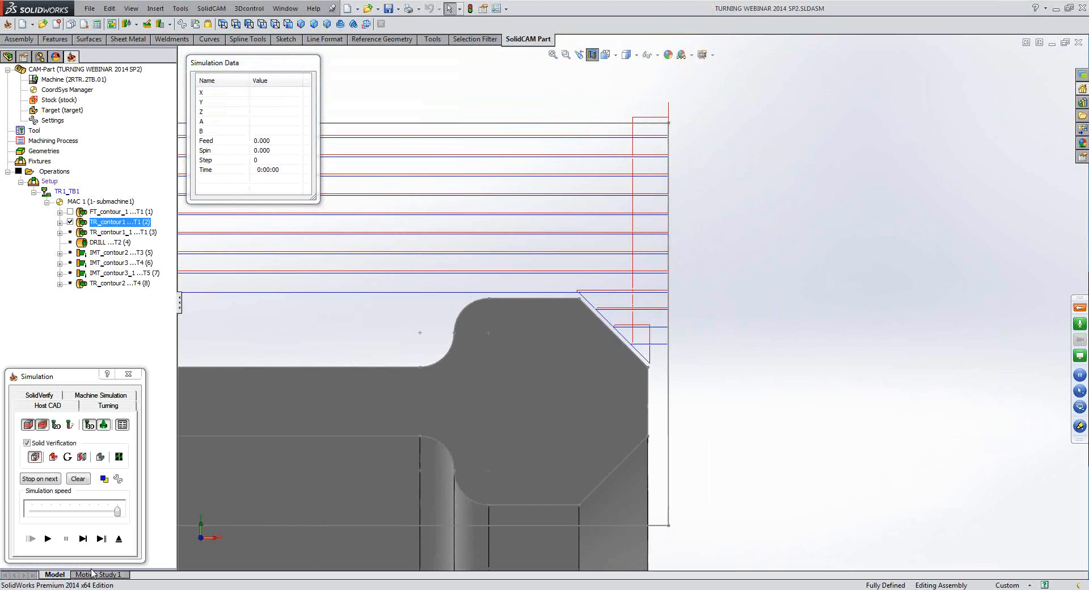
left_click(82, 539)
left_click(36, 444)
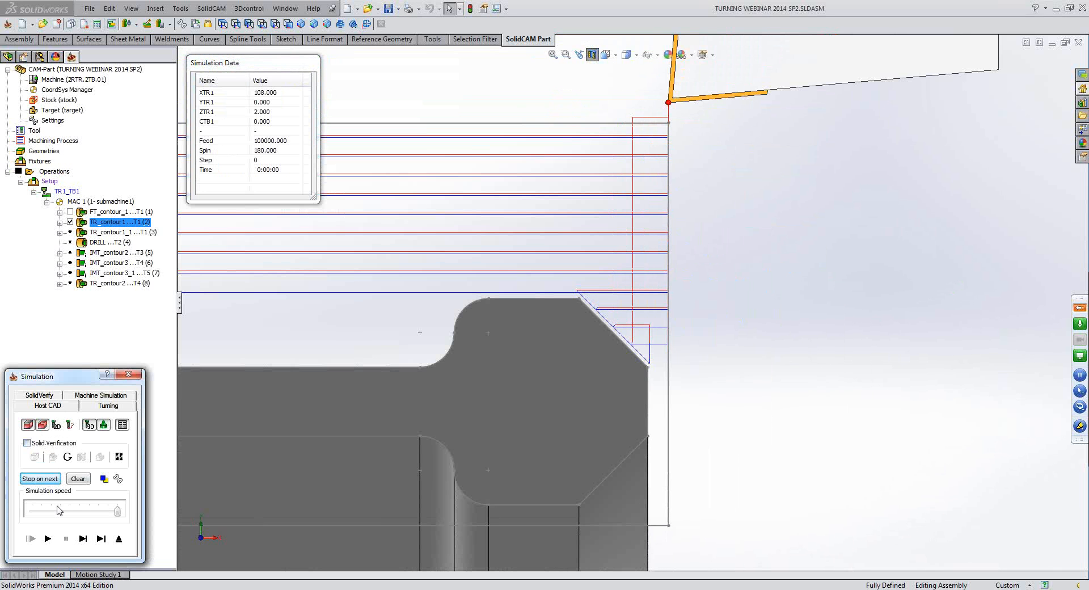
Advance the simulation of TR_contour1 to the last roughing passes and inspect the tool tip at the front chamfer.
left_click(83, 539)
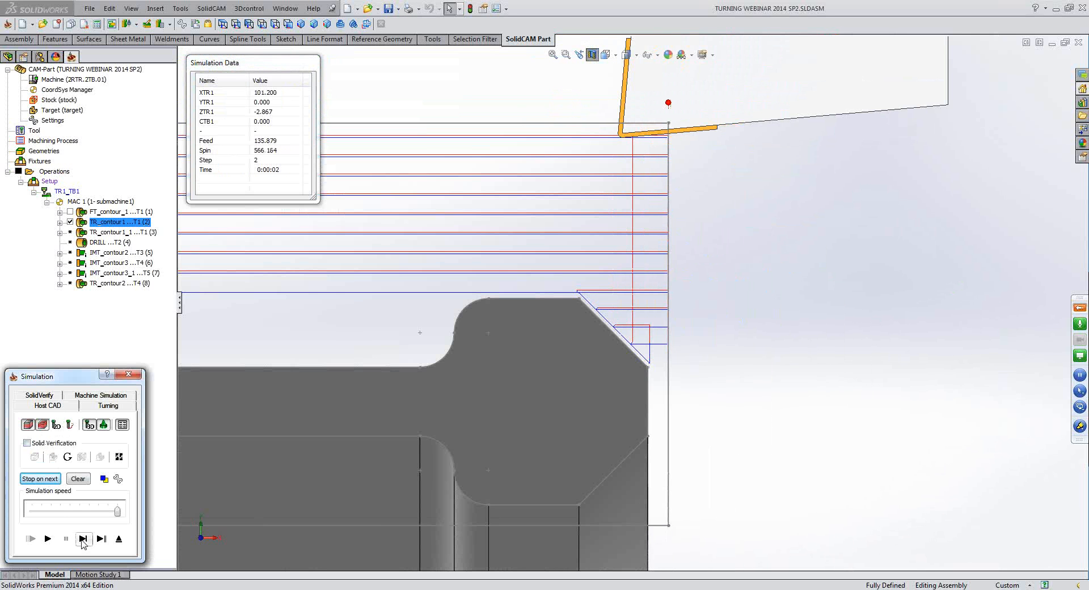
left_click(84, 542)
left_click(84, 543)
left_click(84, 542)
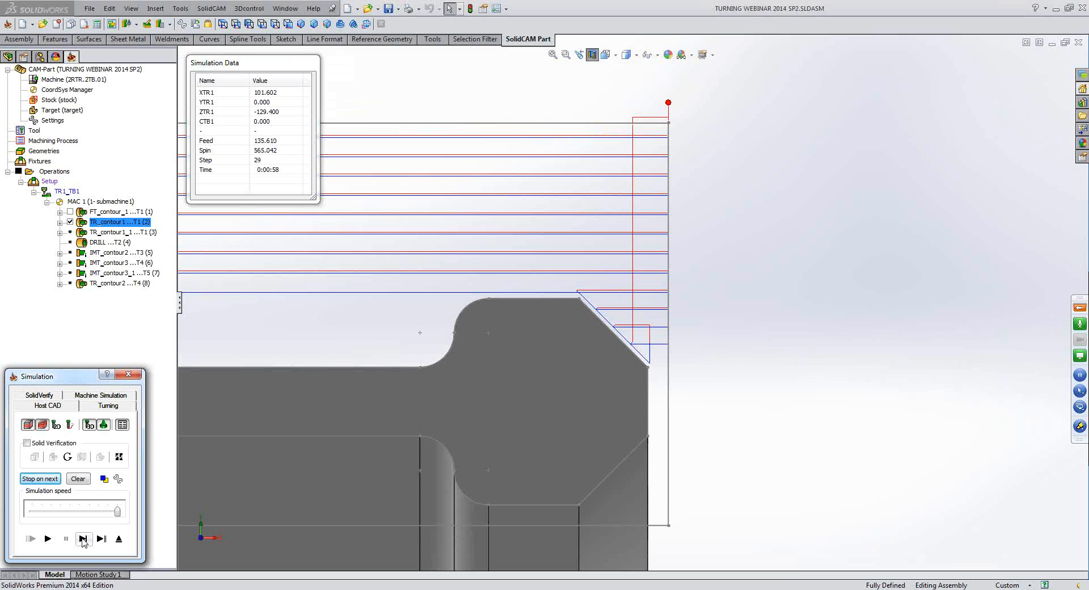
left_click(84, 543)
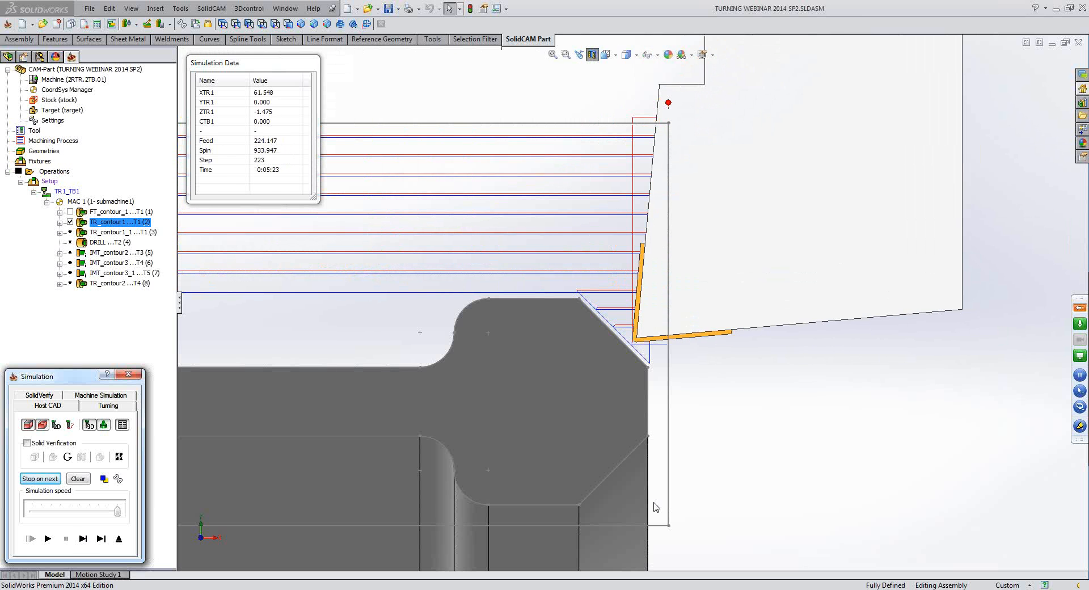
left_click(771, 417)
scroll(644, 350, "down", 5)
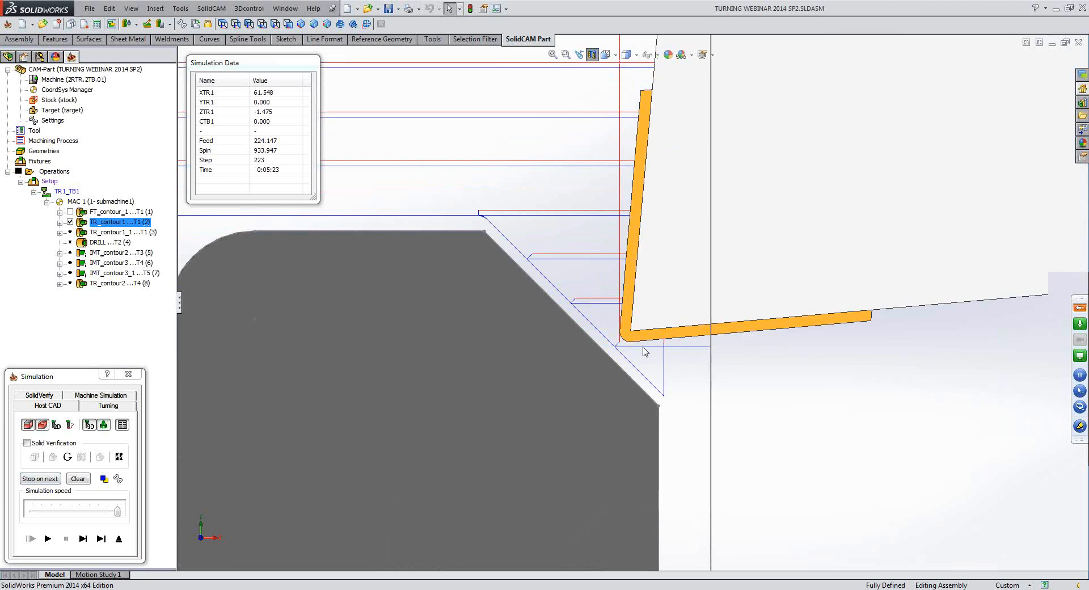
Step the TR_contour1 simulation through its final moves, inspect the tool tip's approach to the front chamfer, and exit the simulation.
scroll(644, 350, "up", 1)
left_click(82, 539)
left_click(83, 539)
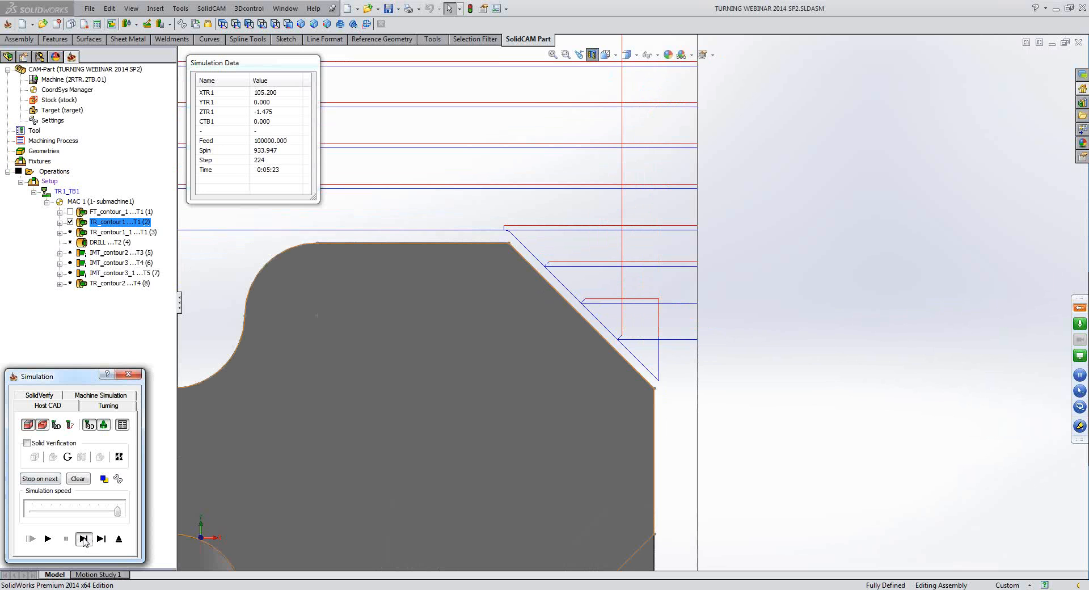
left_click(83, 538)
left_click(84, 539)
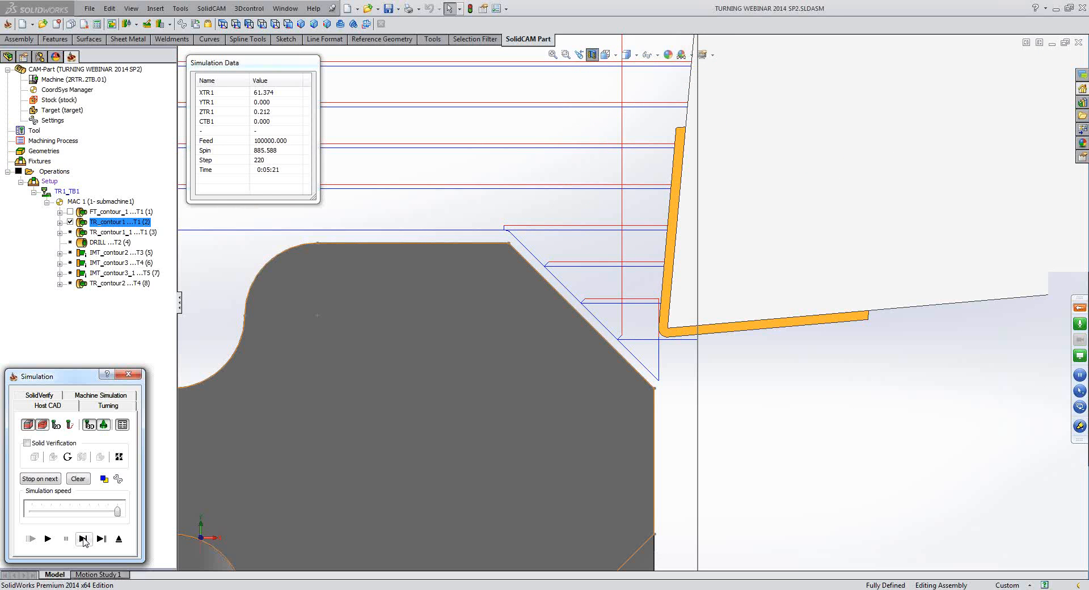
left_click(84, 538)
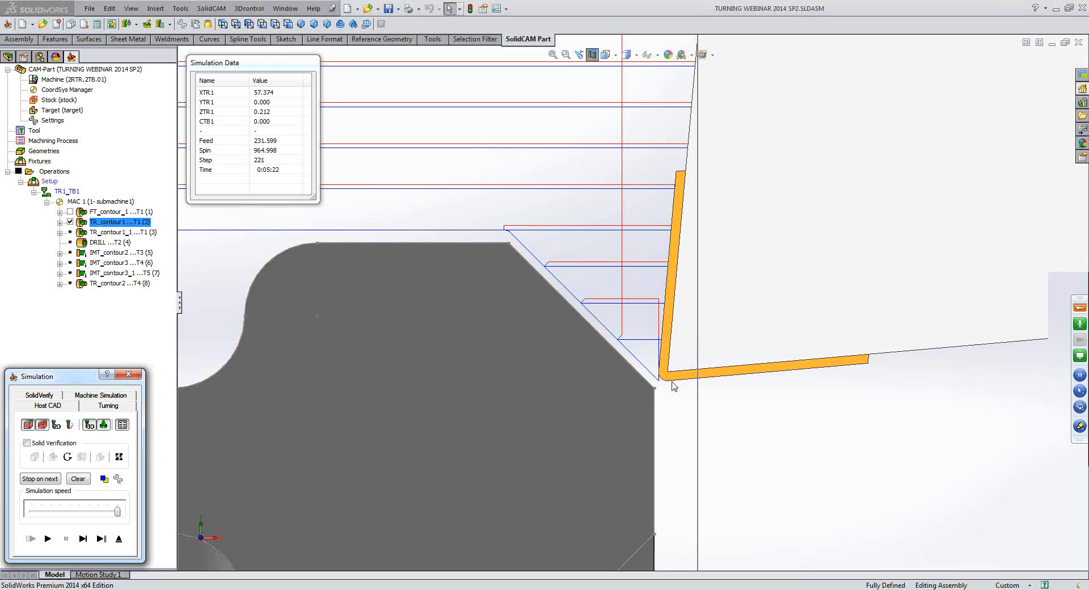
scroll(675, 400, "up", 5)
scroll(652, 330, "up", 5)
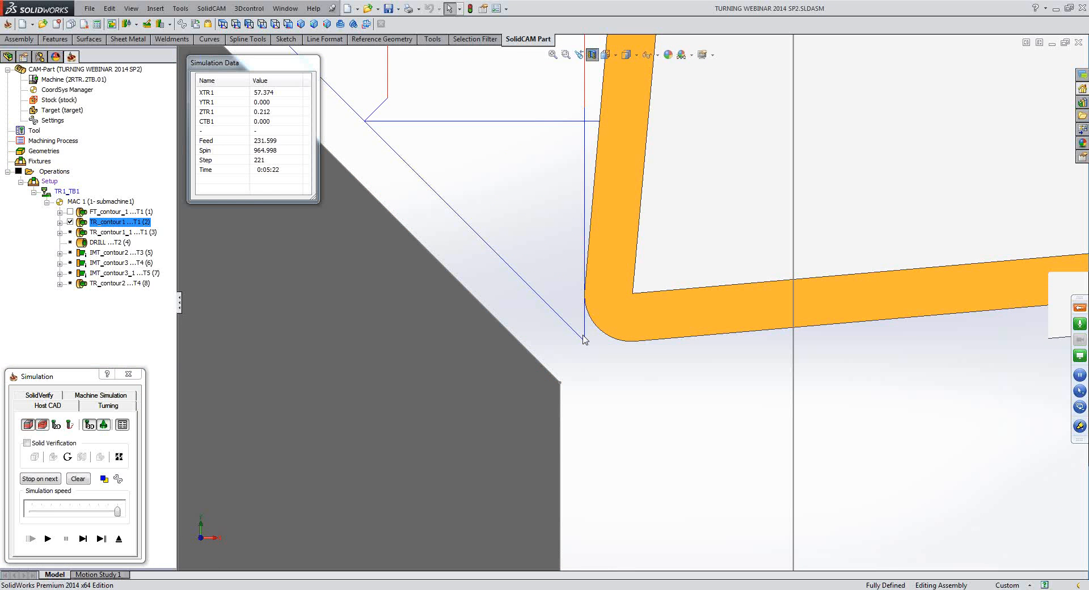
left_click(119, 538)
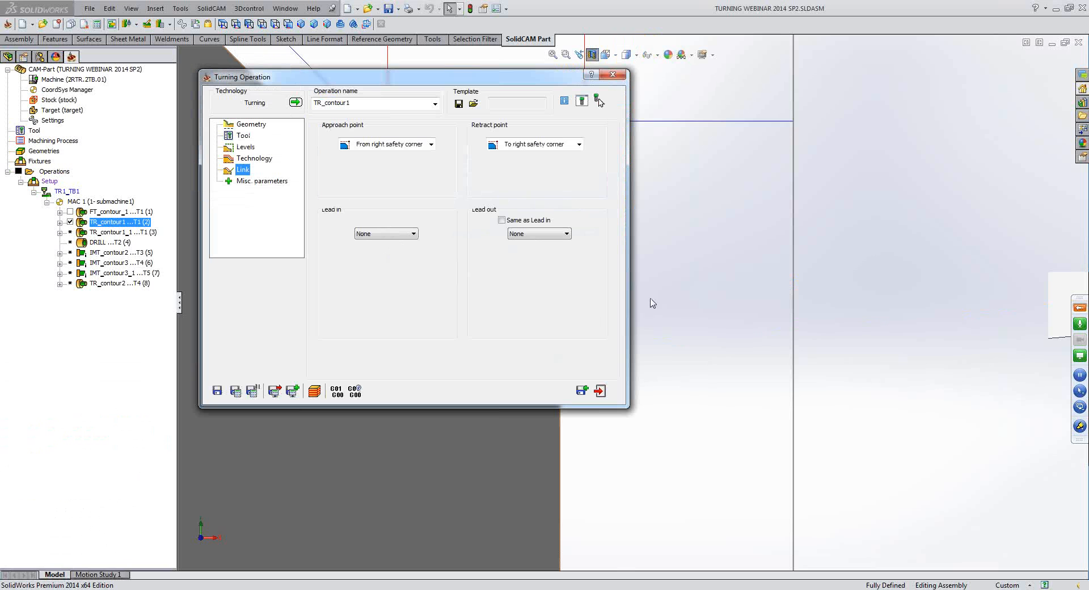
Set TR_contour1's lead-in to Tangent with length 3 and angle 0, recalculate it, and check the extended chamfer pass.
left_click(397, 234)
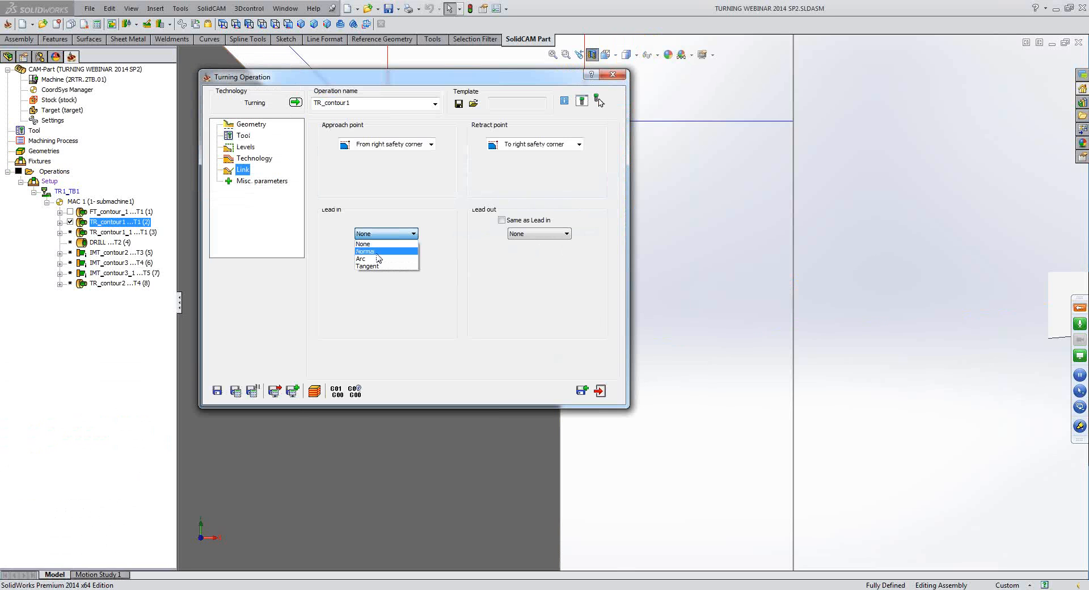
left_click(375, 266)
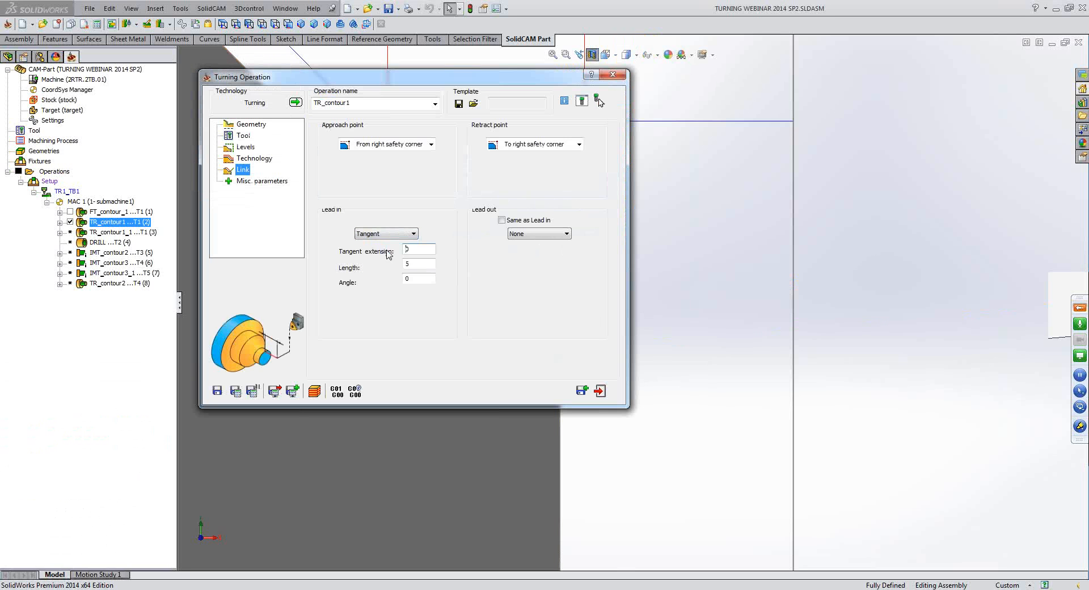
double_click(419, 264)
left_click(418, 277)
left_click(235, 392)
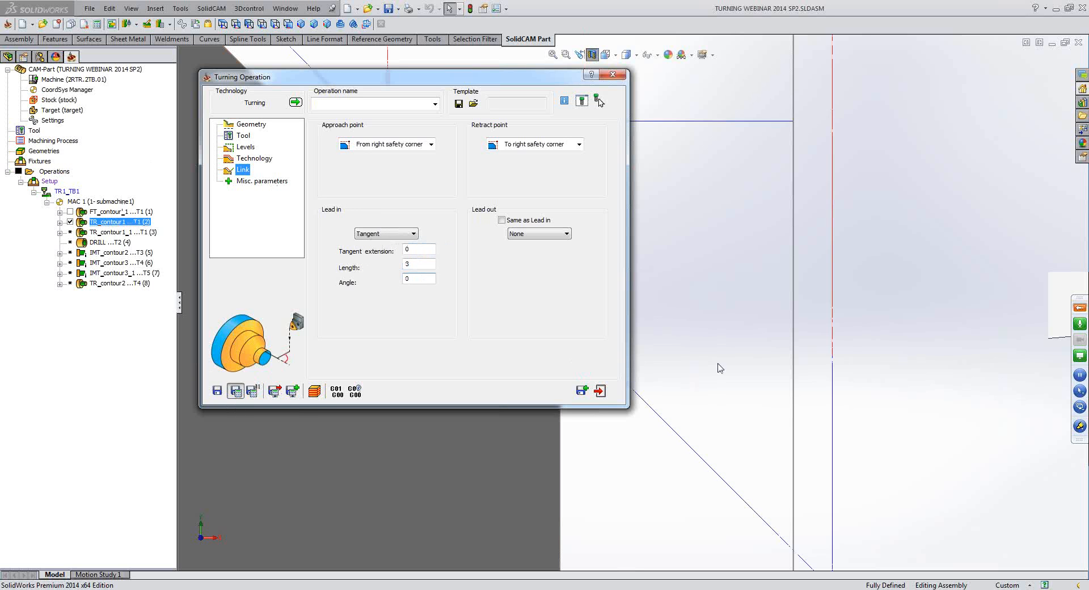
left_click(944, 363)
scroll(945, 366, "down", 5)
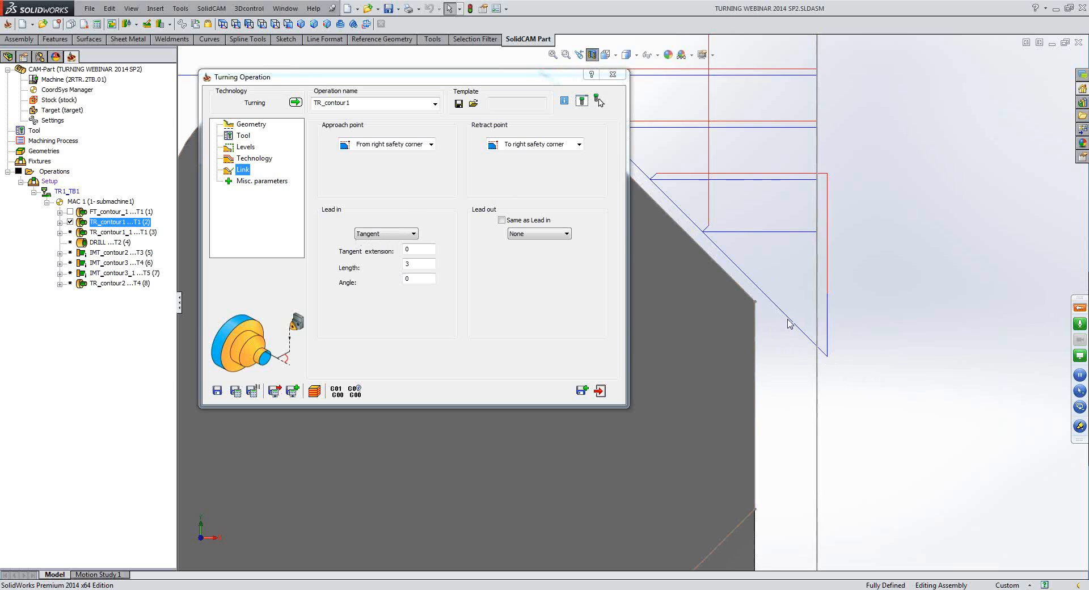
scroll(808, 413, "up", 3)
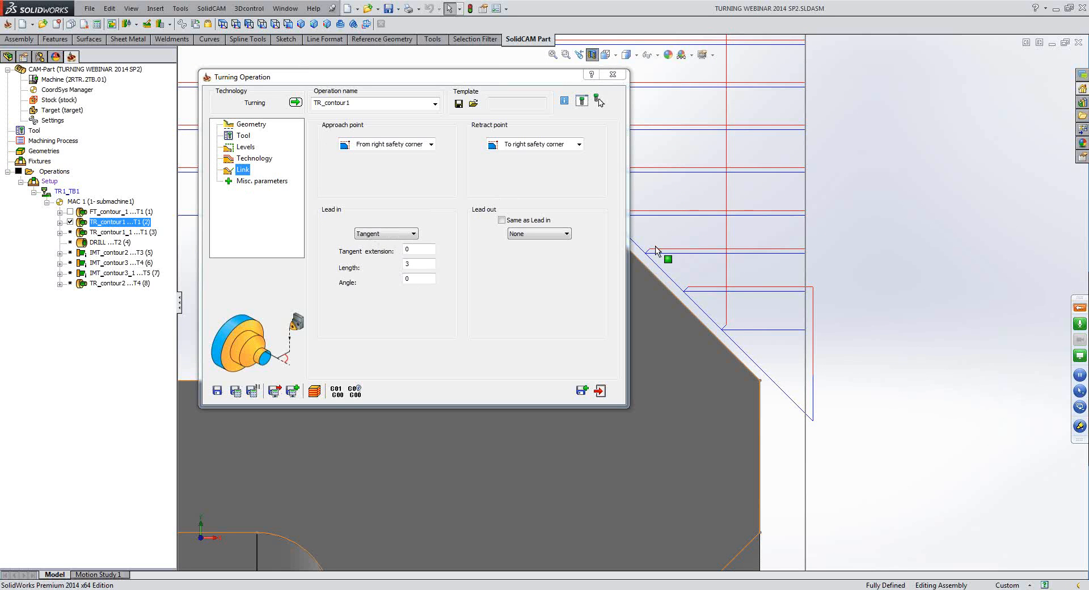
scroll(808, 277, "up", 1)
scroll(808, 276, "up", 2)
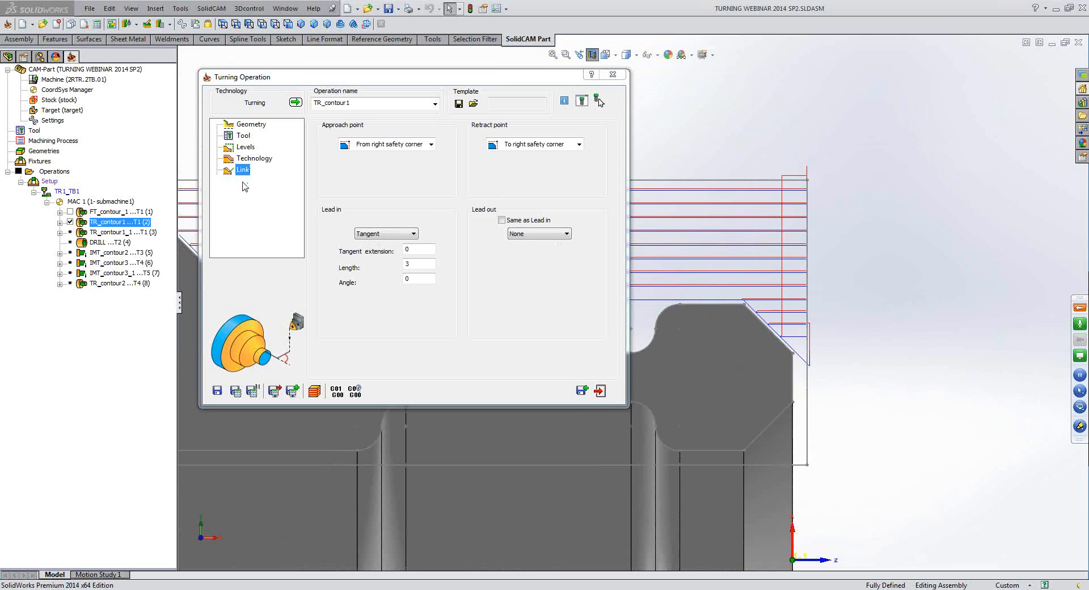
Enable point interpolation for a distance of 5 in TR_contour1 and recalculate the operation.
left_click(258, 182)
left_click(328, 226)
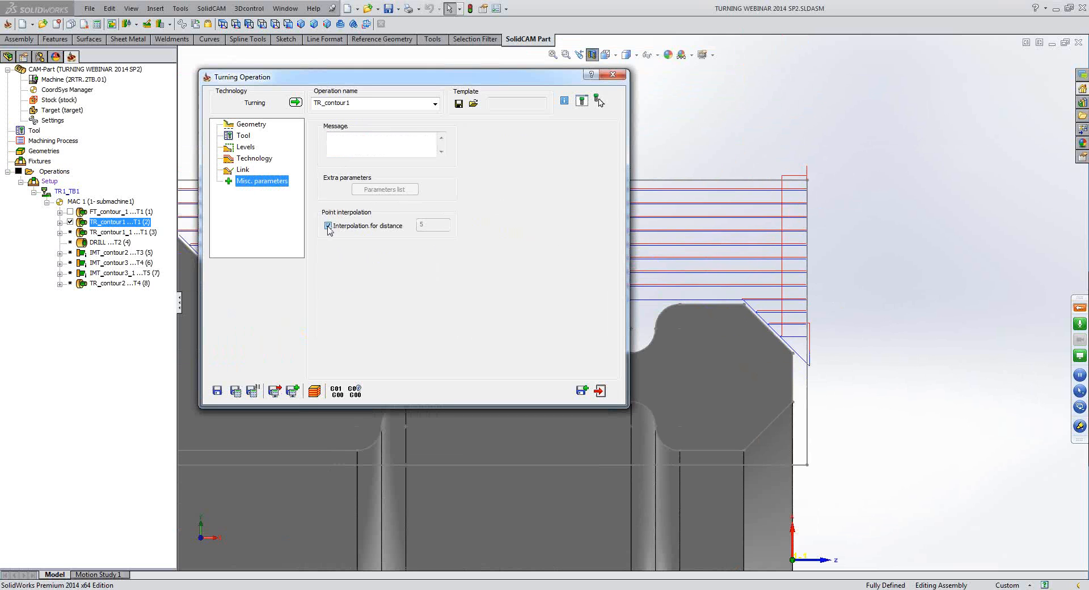
left_click(328, 226)
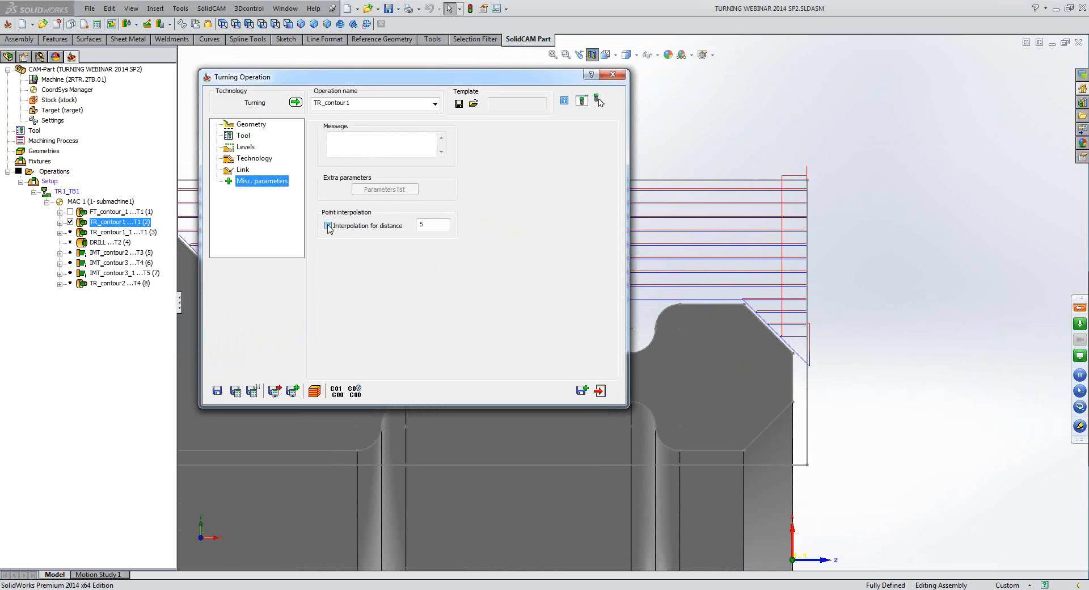
left_click(367, 227)
left_click(347, 226)
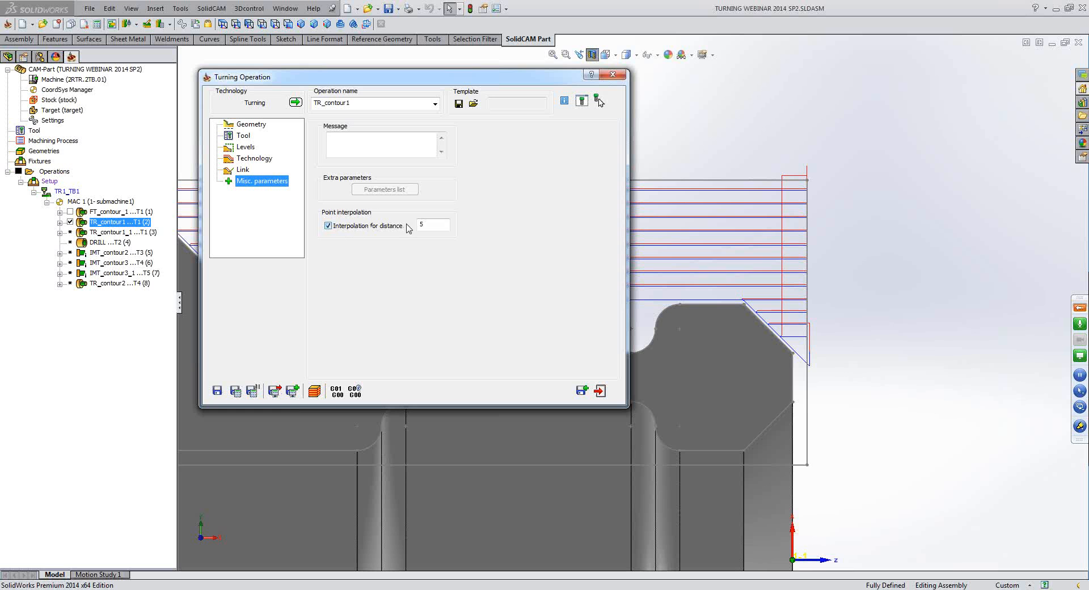
left_click(836, 255)
scroll(836, 255, "up", 3)
scroll(715, 260, "down", 2)
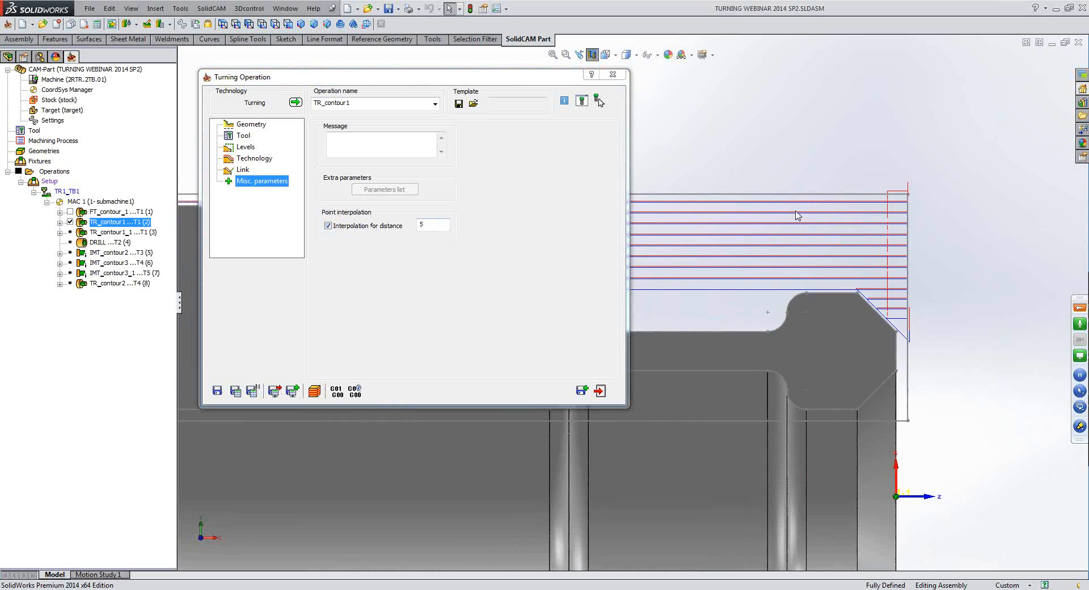
scroll(794, 214, "down", 1)
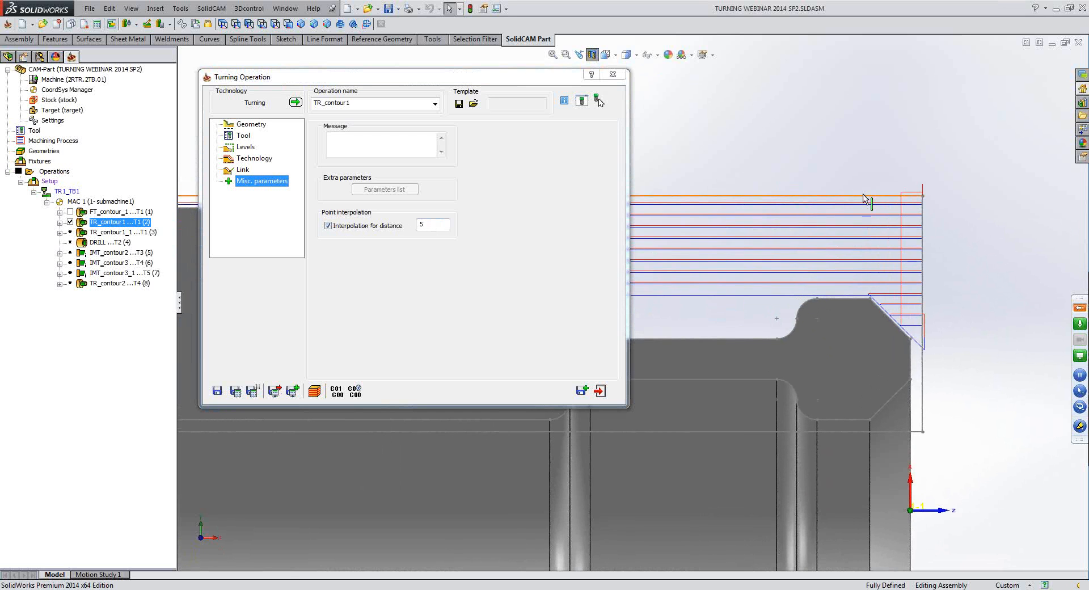
left_click(236, 390)
left_click(278, 118)
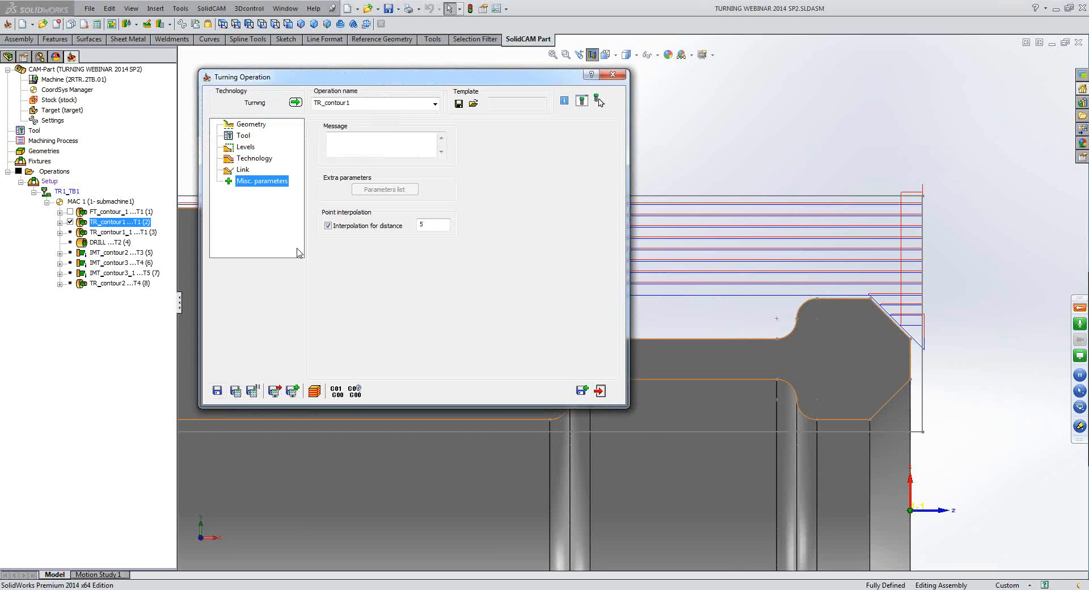
Generate the output file of TR_contour1 and locate the first feed move after the end of the approach in CIMCO Edit.
left_click(336, 391)
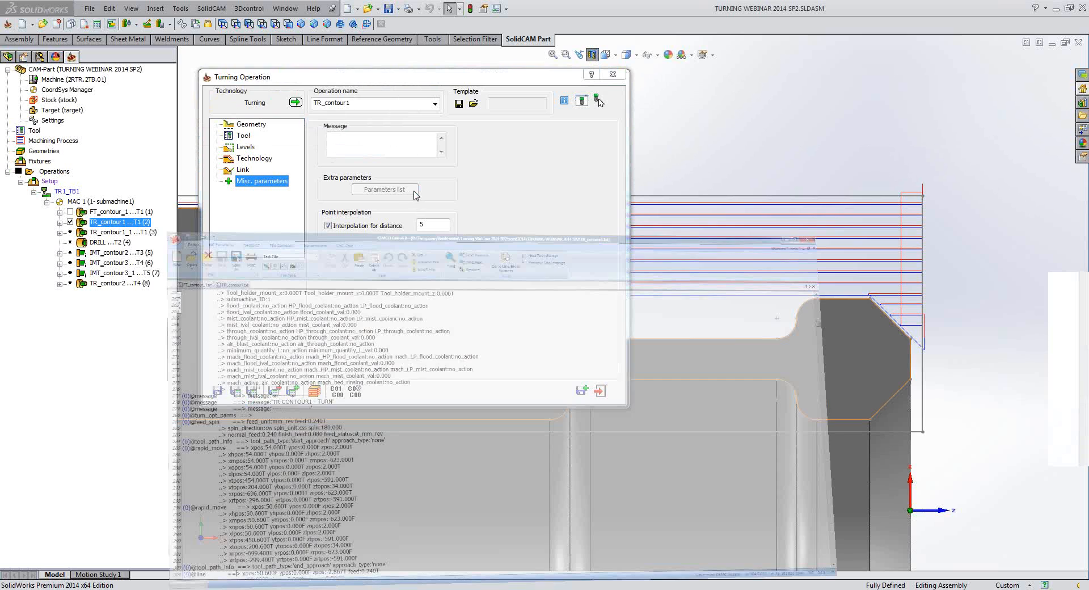
key("Return")
scroll(238, 313, "down", 2)
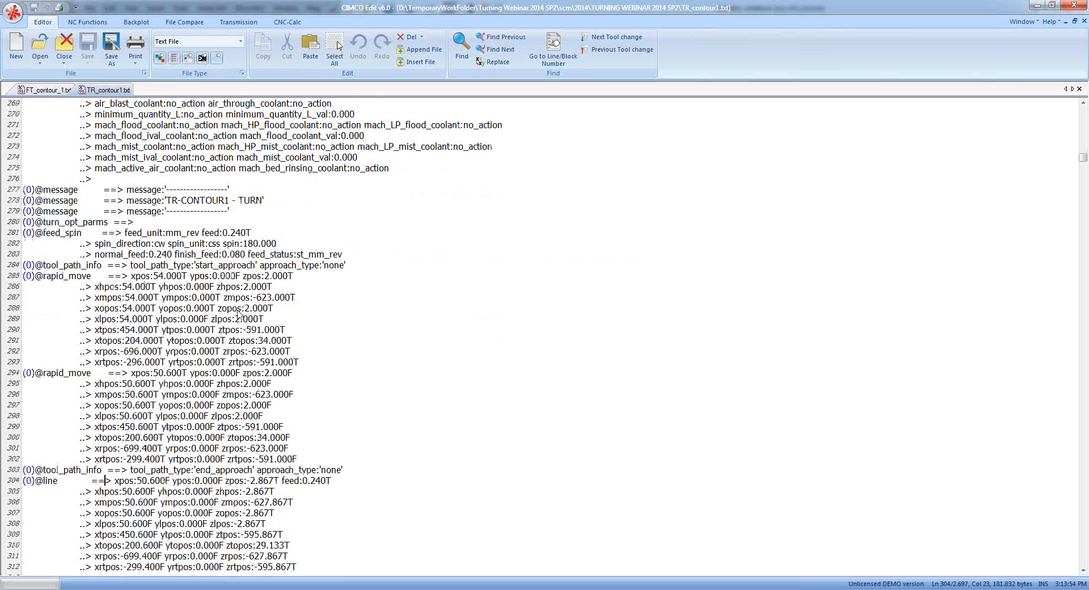
scroll(239, 314, "down", 3)
left_click(176, 395)
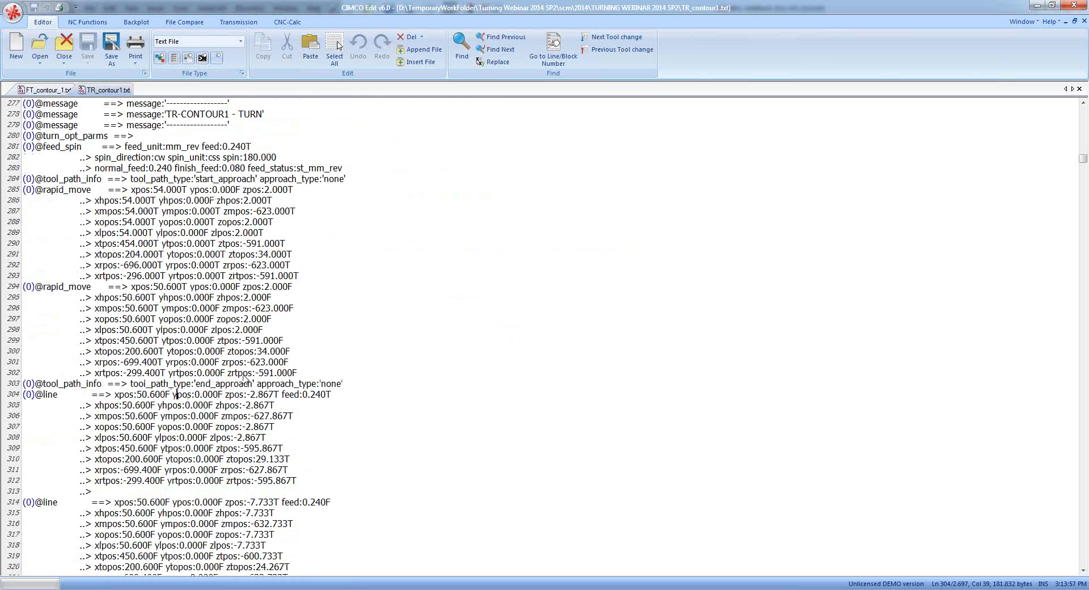
scroll(244, 376, "down", 2)
left_click_drag(109, 297, 279, 308)
left_click(279, 309)
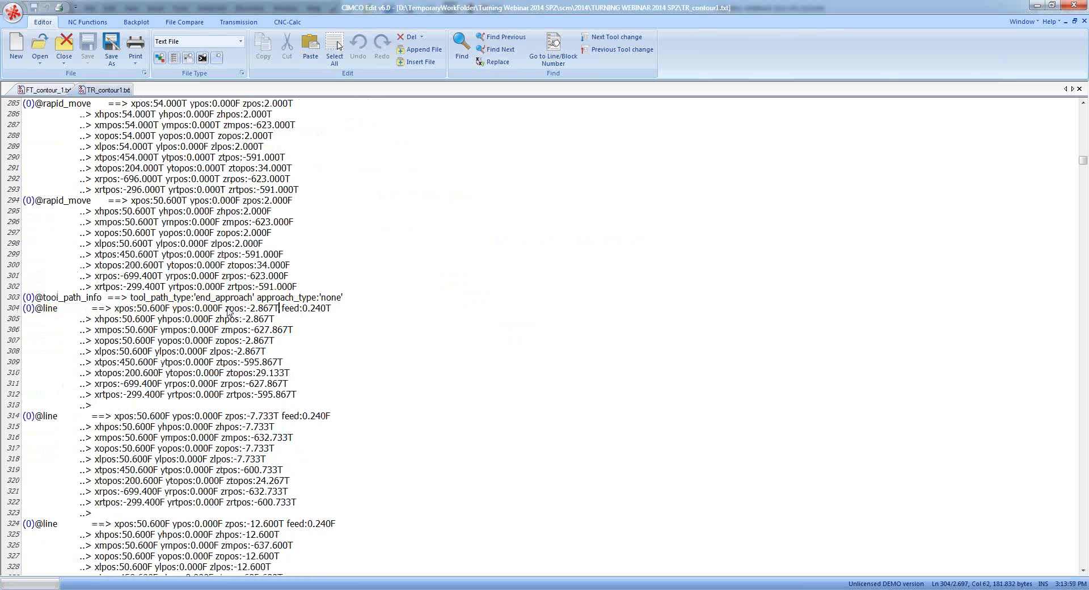
left_click_drag(124, 312, 165, 311)
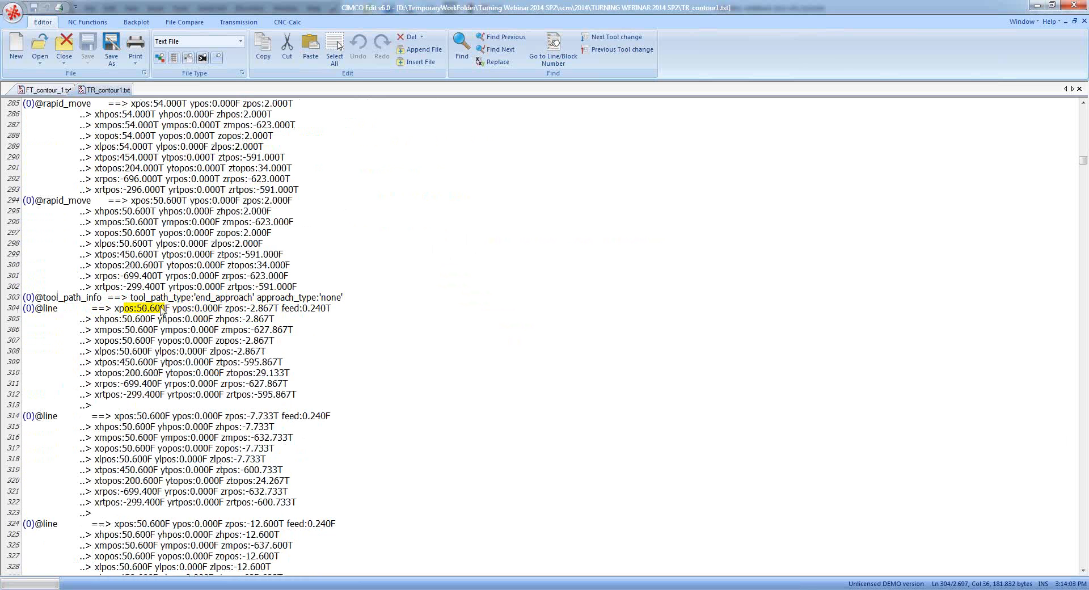
left_click(122, 309)
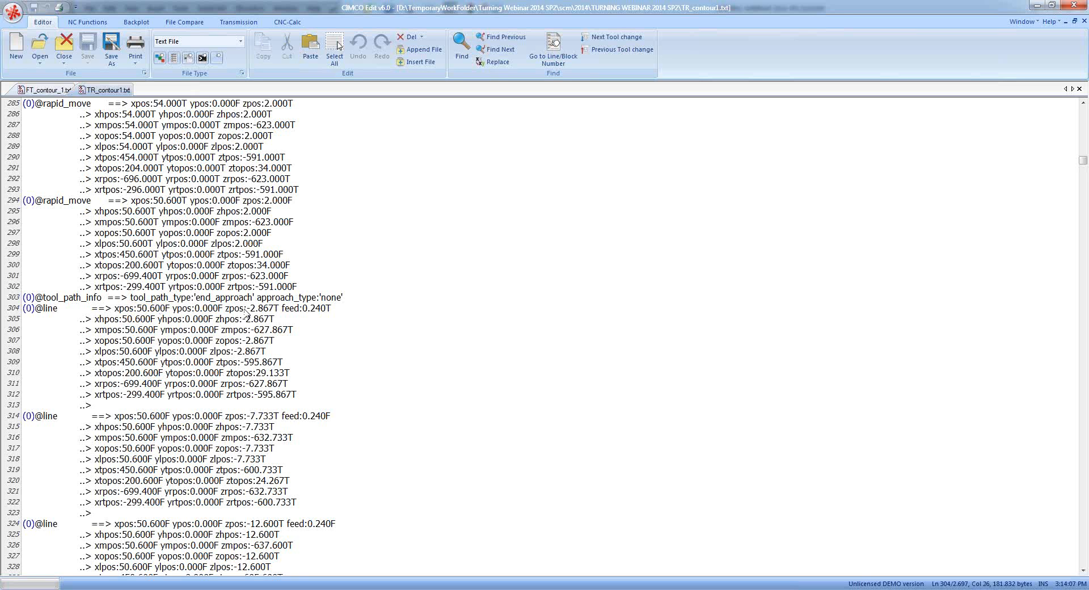
left_click(165, 310)
left_click_drag(162, 310, 138, 310)
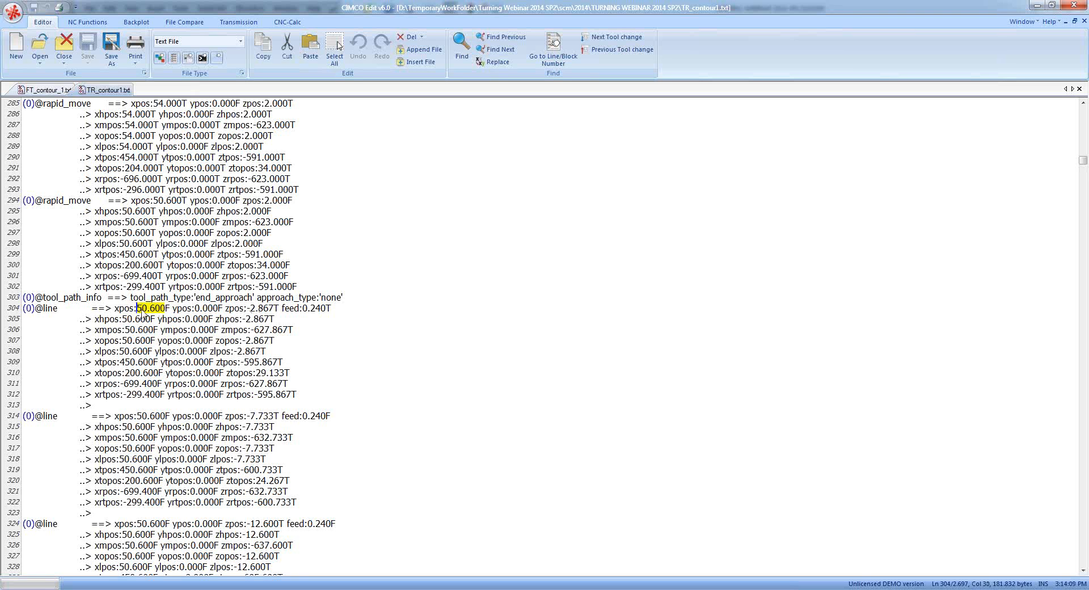
left_click_drag(249, 310, 274, 311)
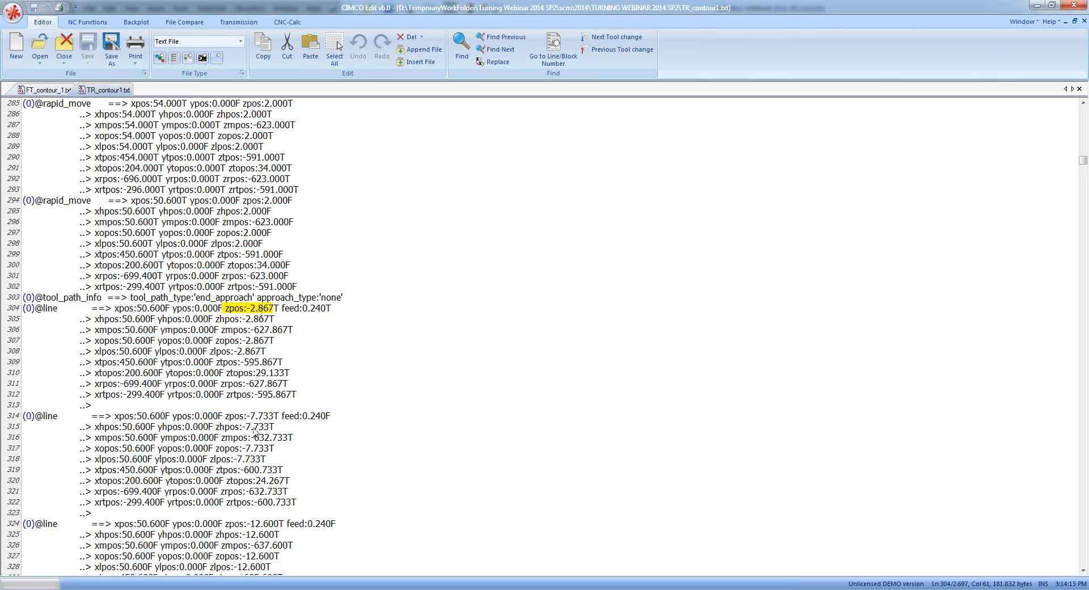
left_click_drag(247, 416, 275, 417)
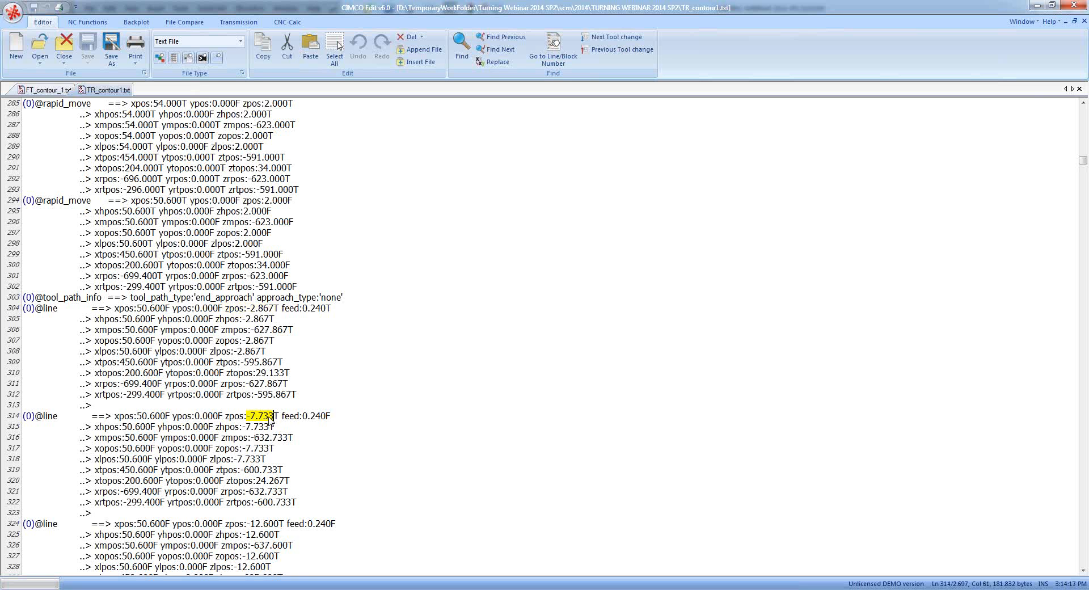
scroll(270, 418, "down", 5)
left_click_drag(250, 352, 278, 353)
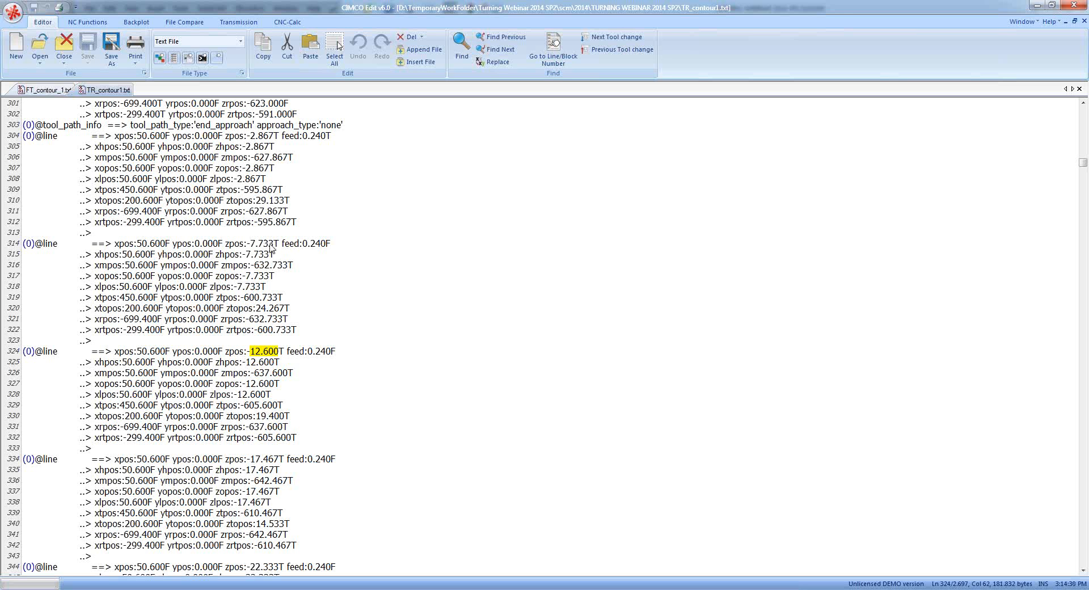
left_click_drag(243, 459, 285, 486)
scroll(287, 462, "down", 2)
key("shift+Left")
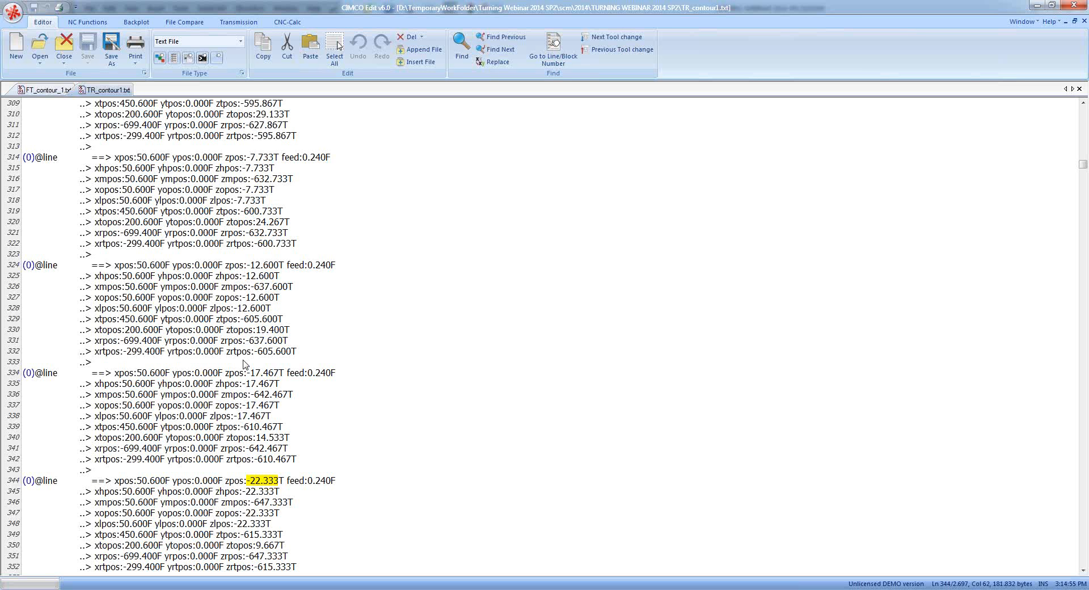
left_click(244, 363)
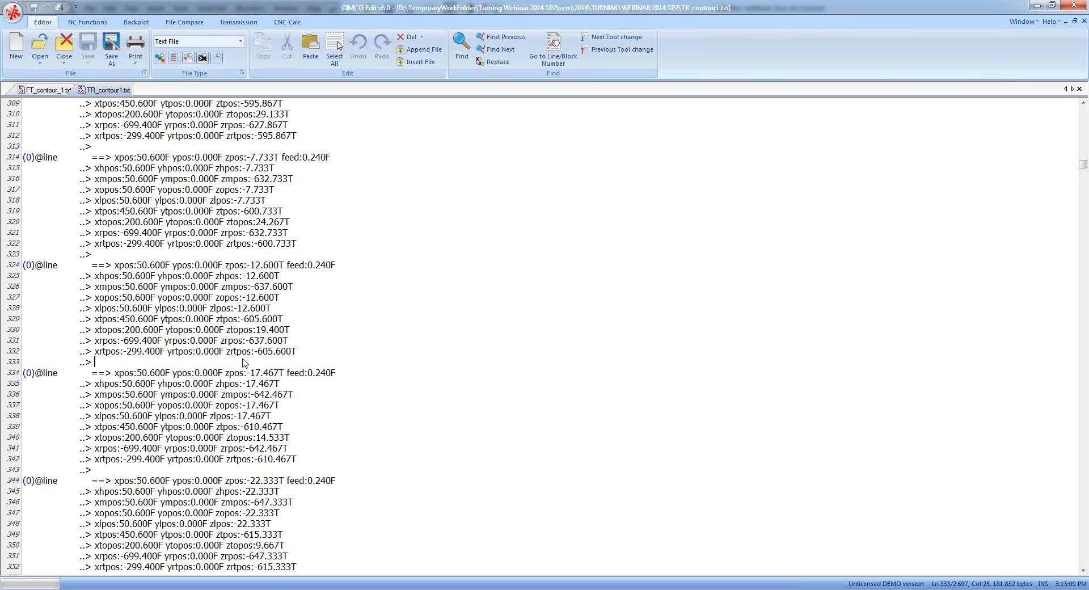
scroll(149, 171, "up", 4)
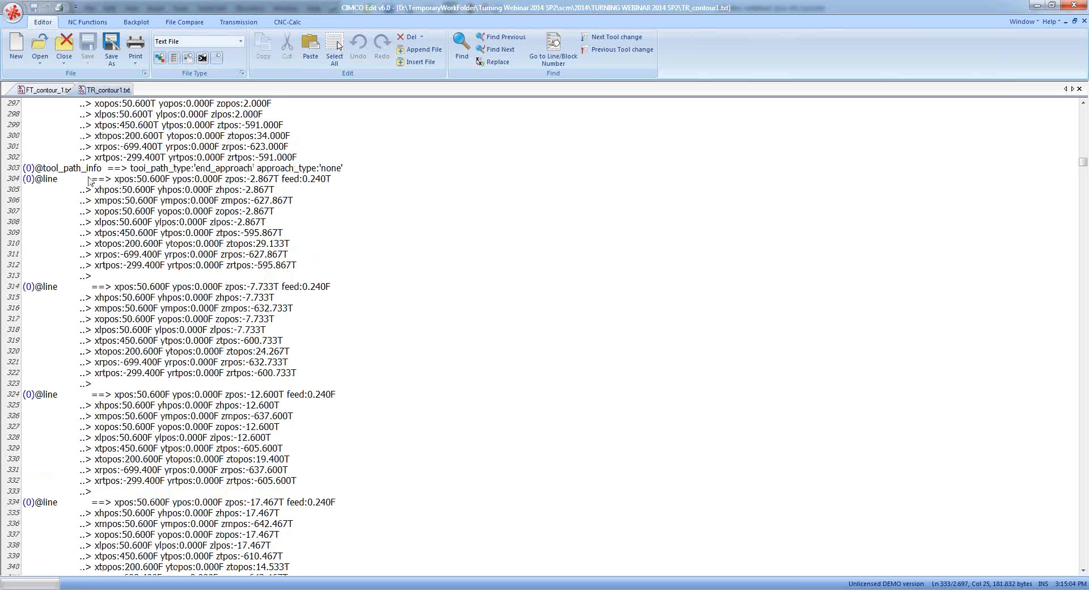
left_click(234, 180)
scroll(185, 171, "up", 1)
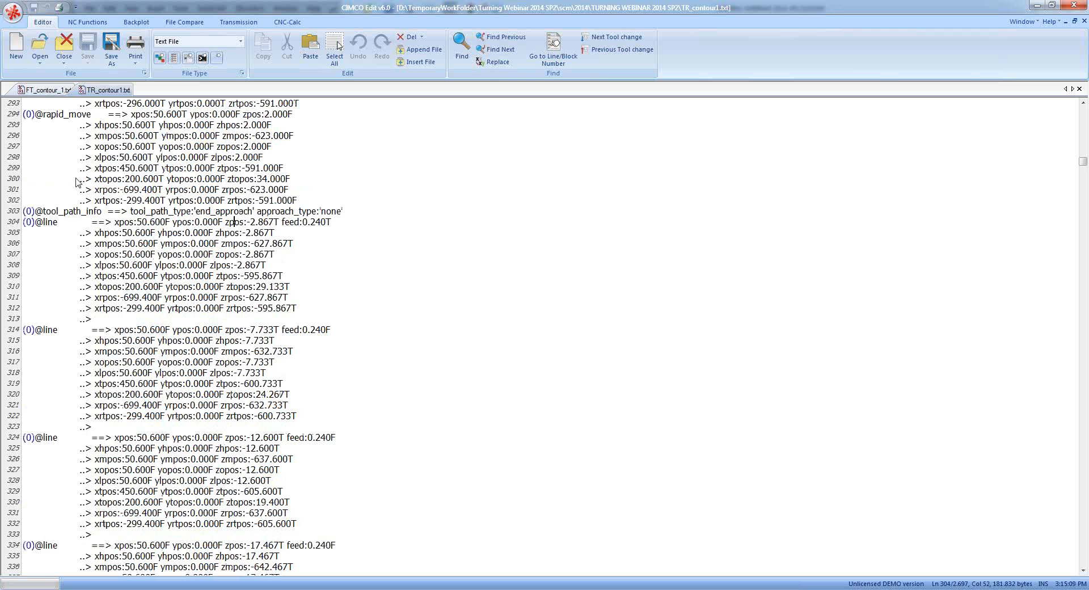
left_click(55, 220)
left_click(364, 214)
key("Return")
key("Return")
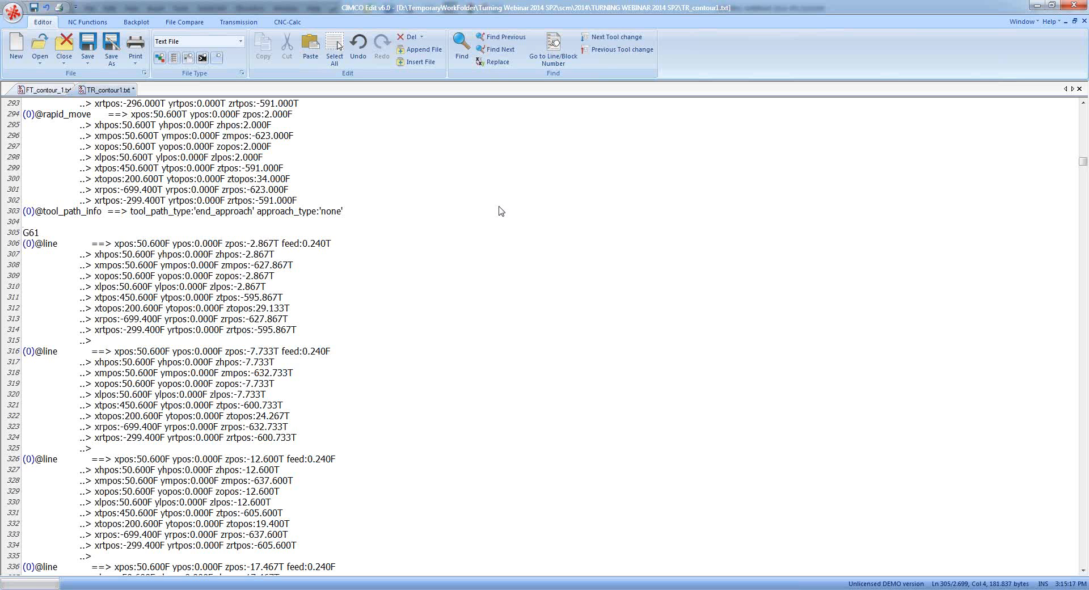
key("Tab")
key("Tab")
left_click(130, 235)
type("/ G64")
double_click(93, 234)
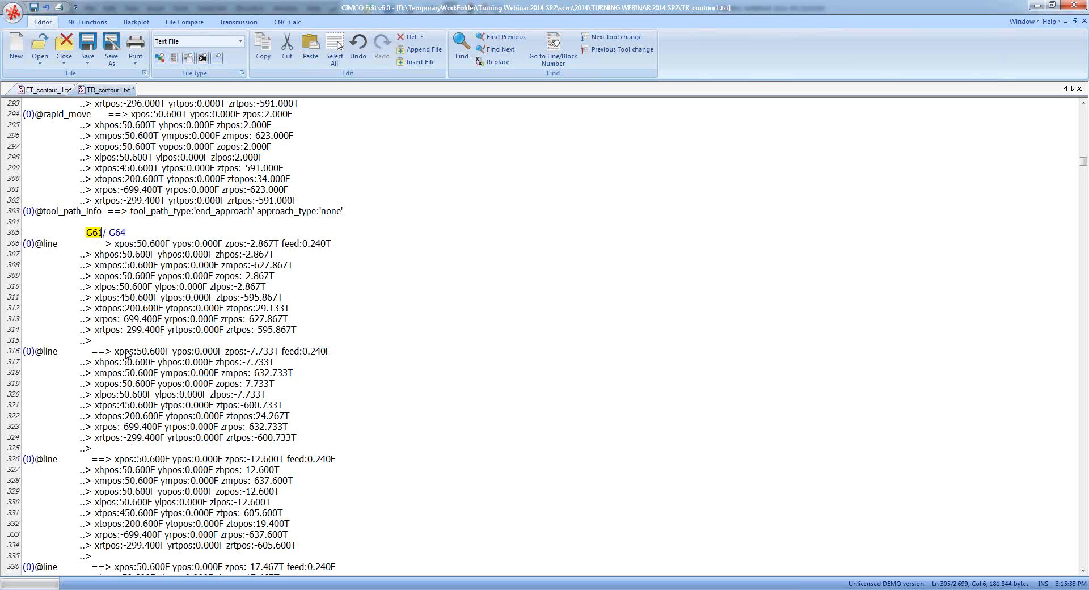
left_click_drag(124, 351, 307, 352)
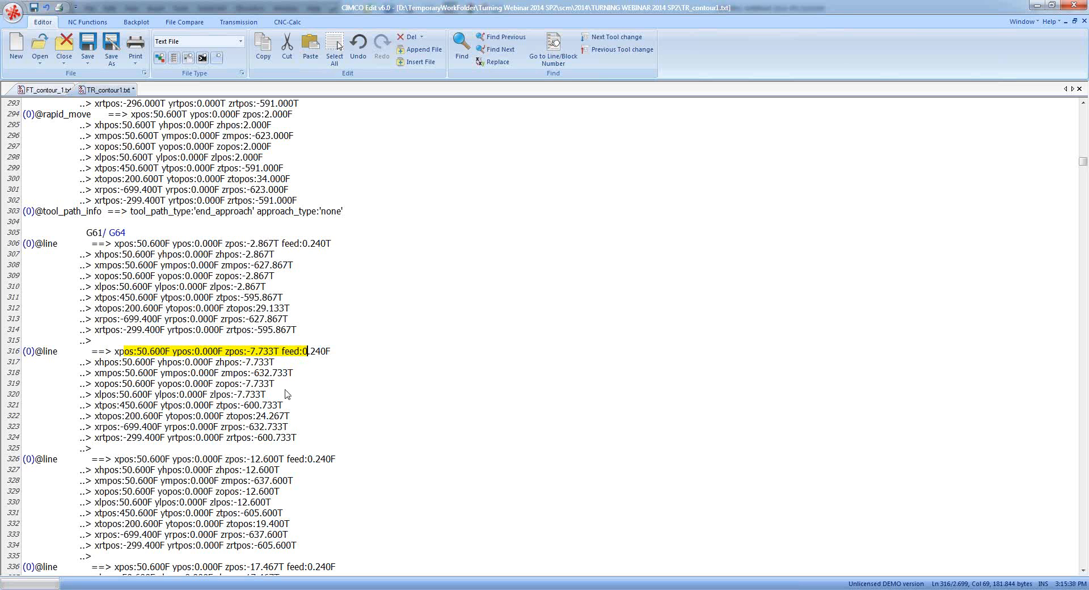
left_click(310, 334)
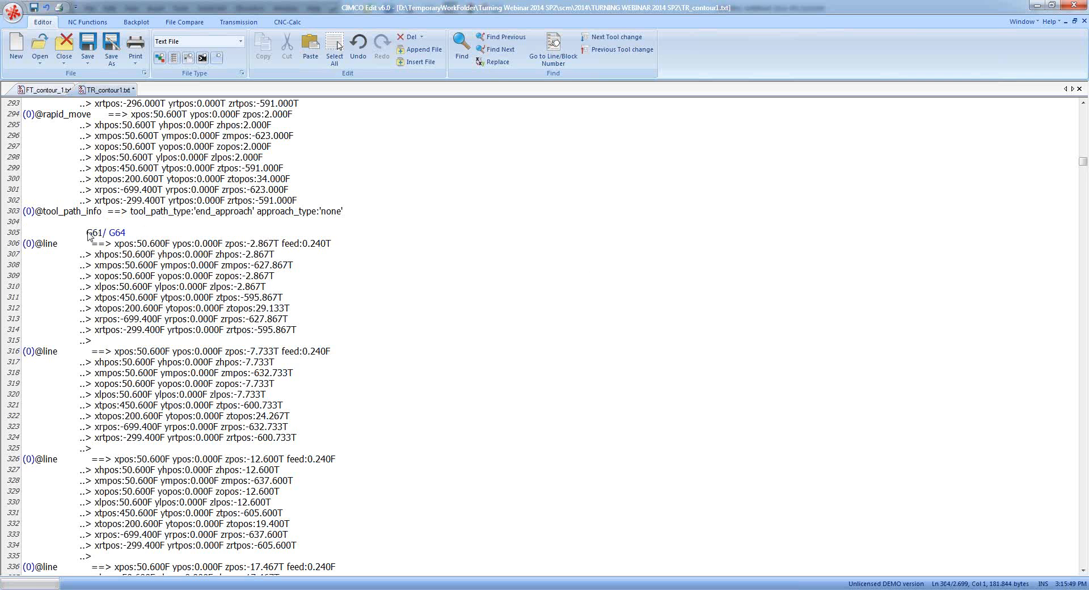
left_click_drag(87, 233, 155, 235)
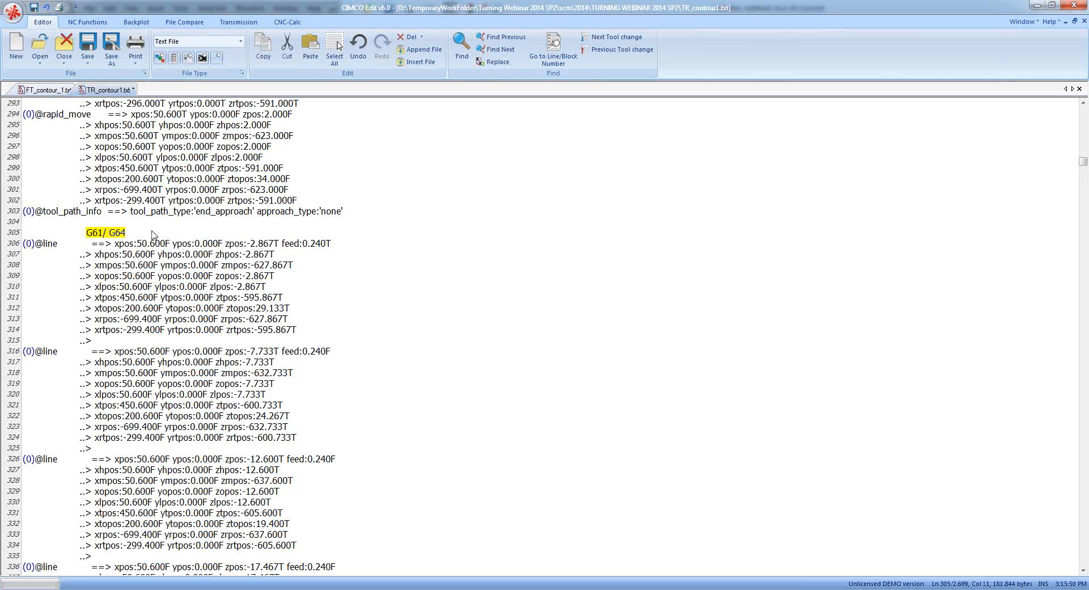
type("G09")
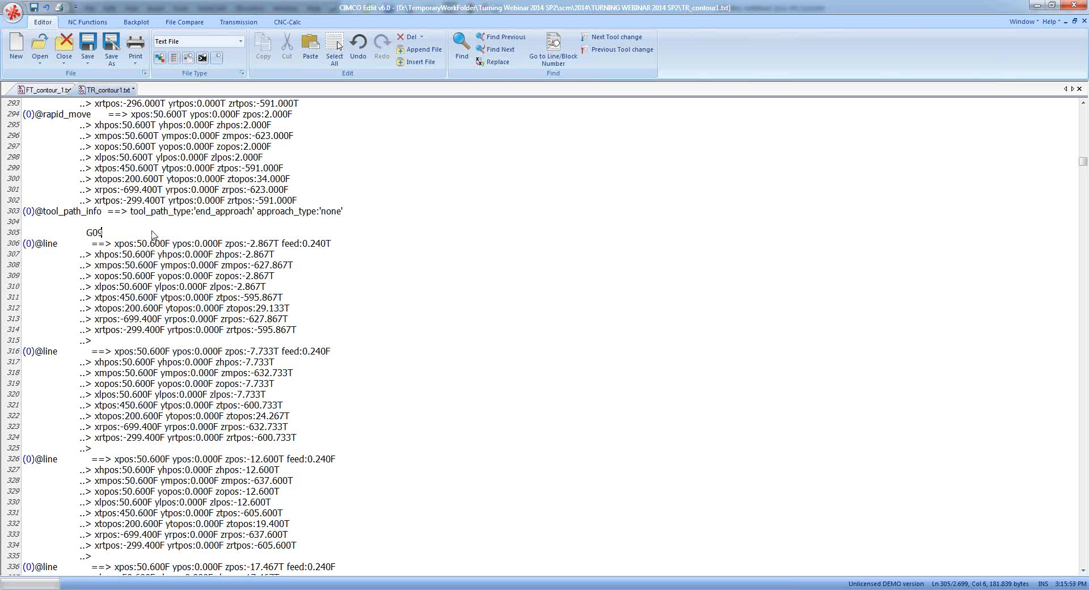
key("Down")
key("Down")
key("Down")
mouse_move(445, 585)
left_click(114, 235)
left_click_drag(87, 233, 108, 238)
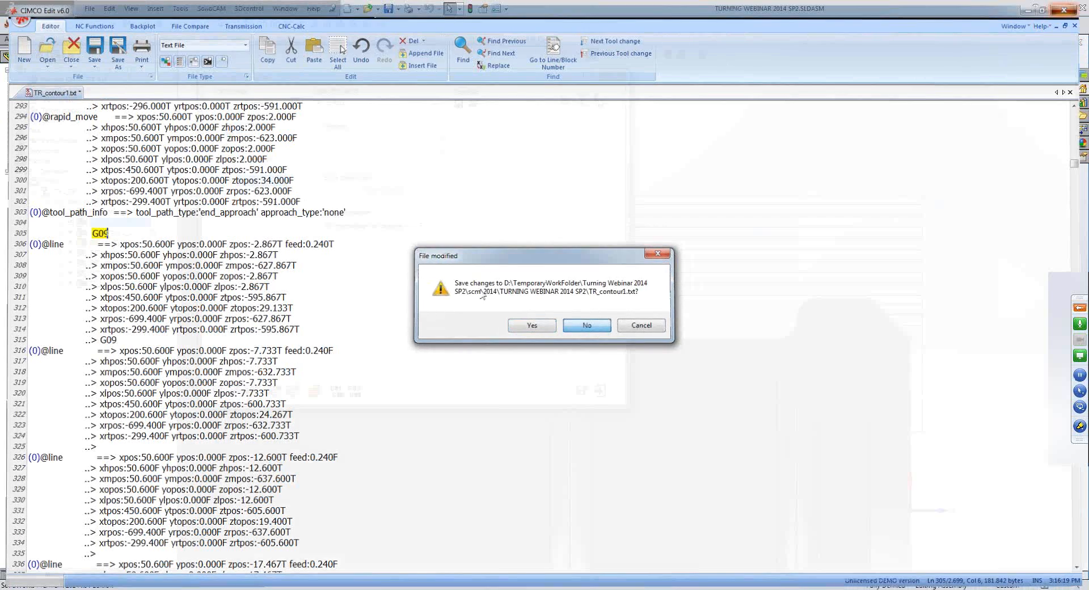
left_click(587, 326)
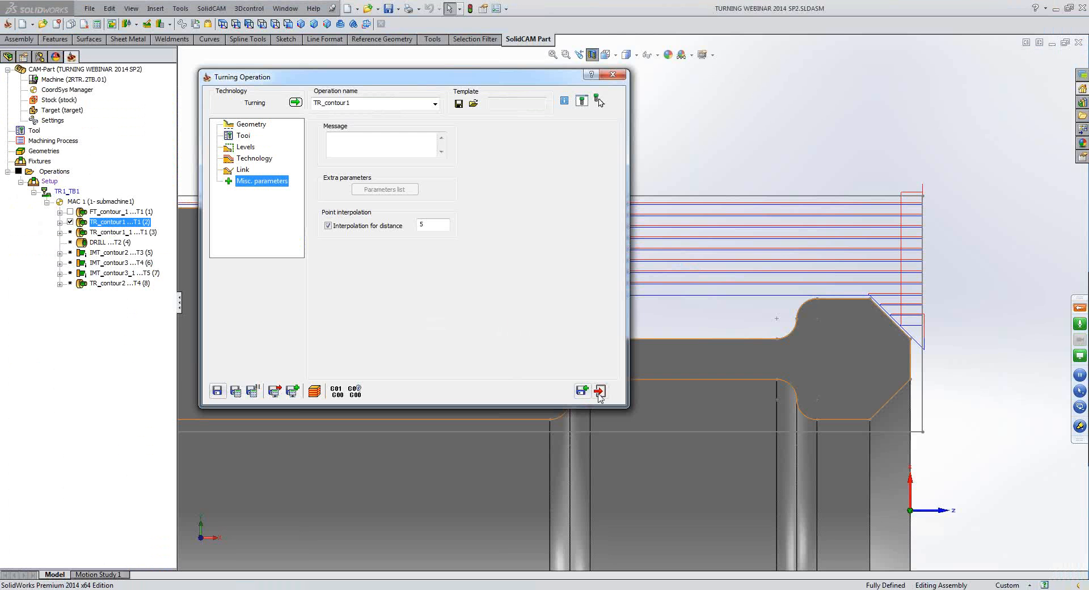
Exit the TR_contour1 operation, hide its tool path and calculate the TR_contour1_1 operation.
left_click(600, 391)
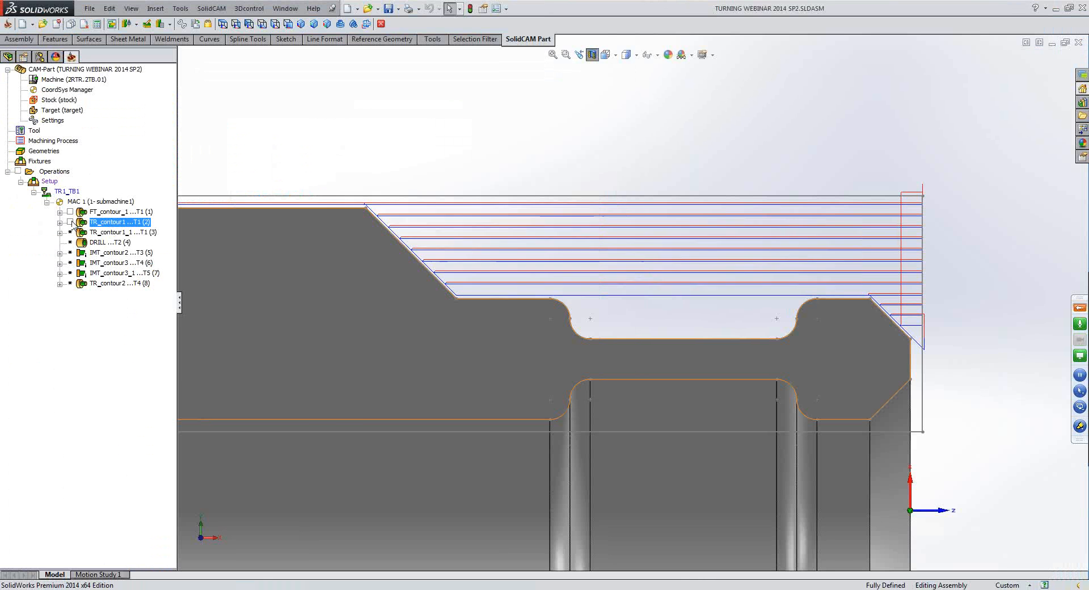
left_click(111, 232)
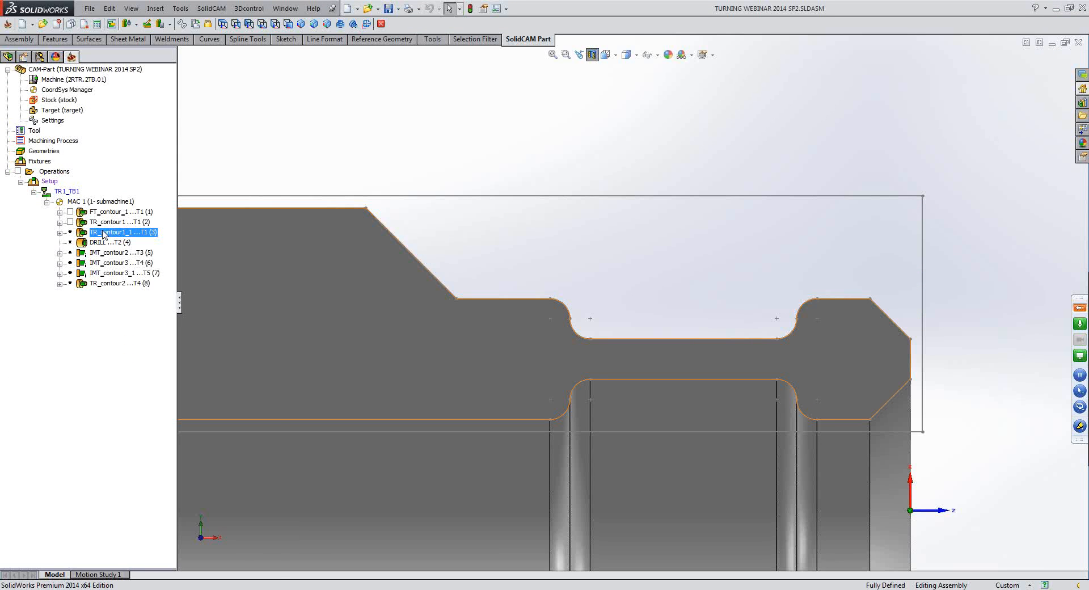
right_click(105, 235)
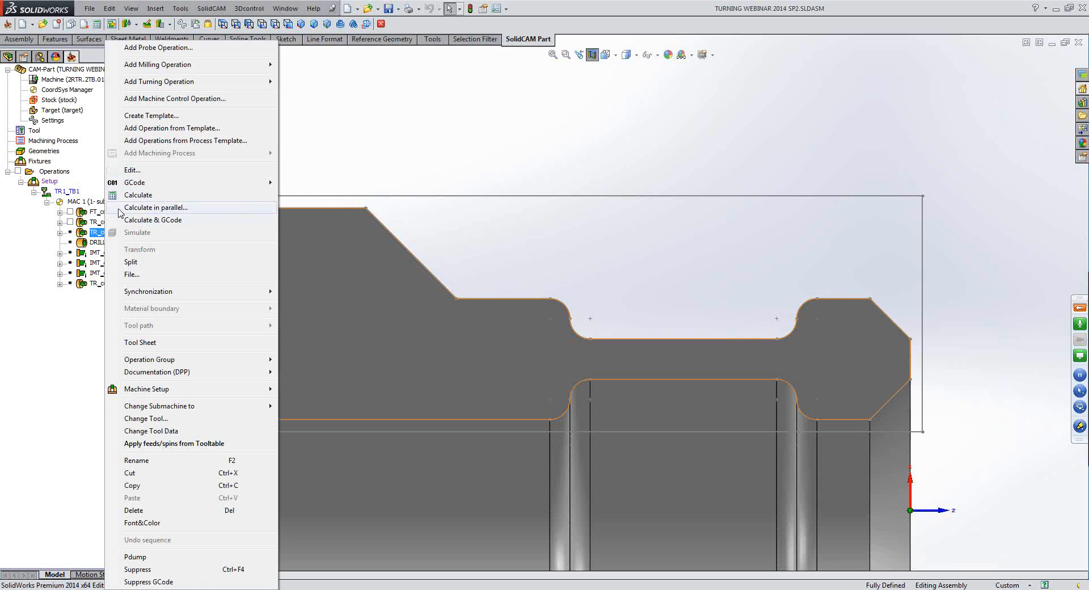
left_click(141, 196)
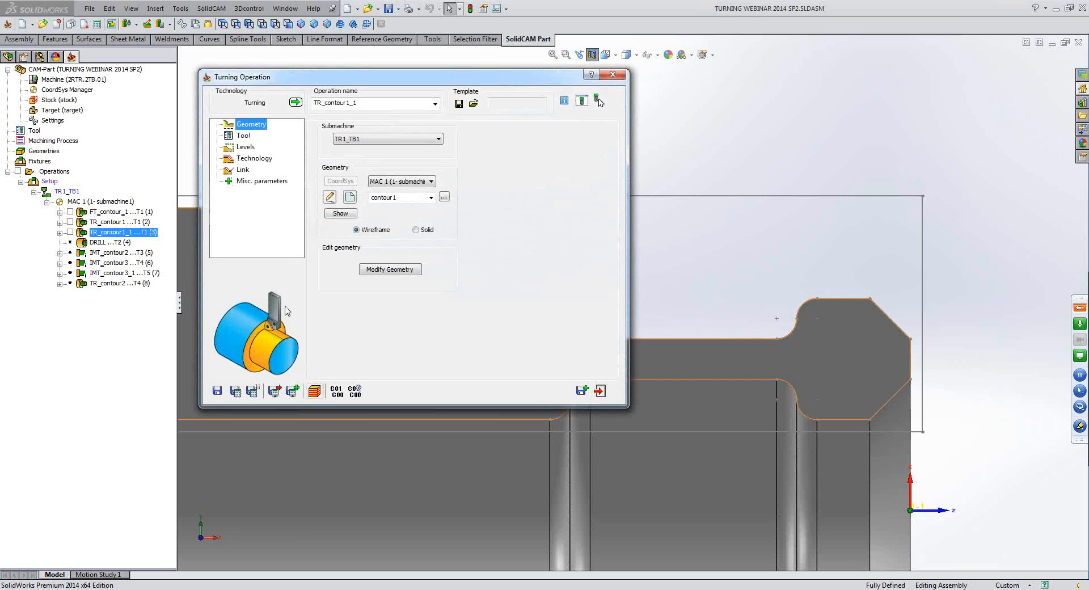
Set the lead-in of TR_contour1_1 to None, recalculate it and inspect the tool path start at the front chamfer.
left_click(242, 172)
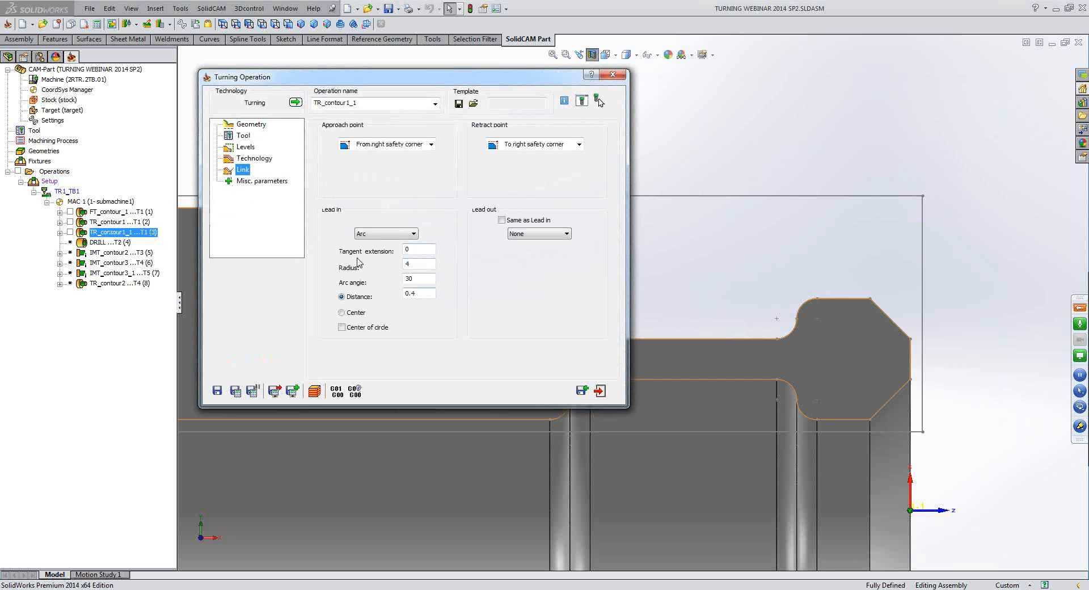
left_click(377, 234)
left_click(371, 243)
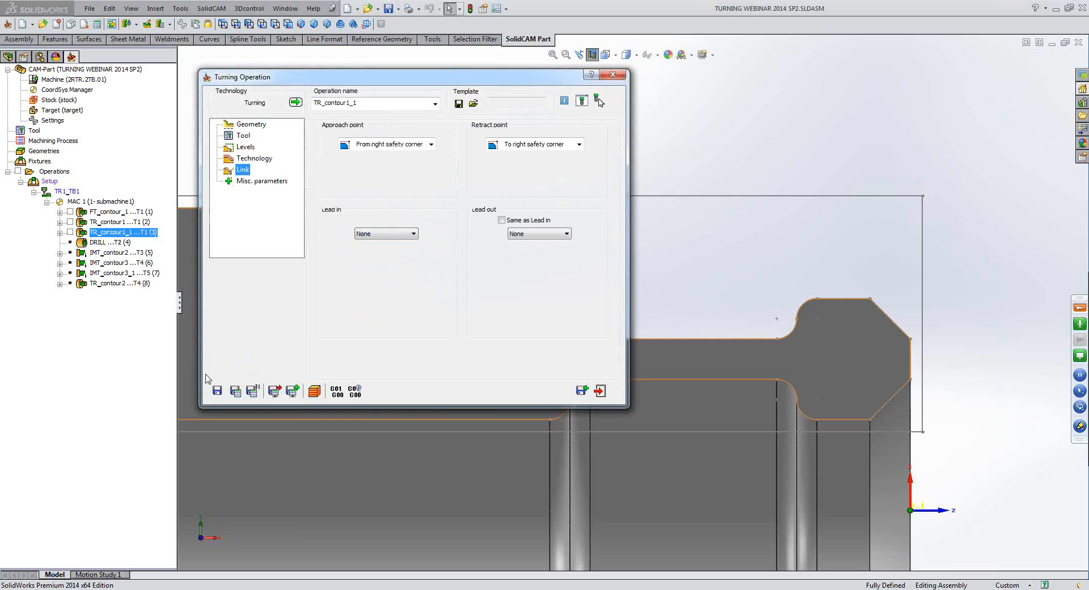
left_click(70, 232)
scroll(863, 376, "down", 8)
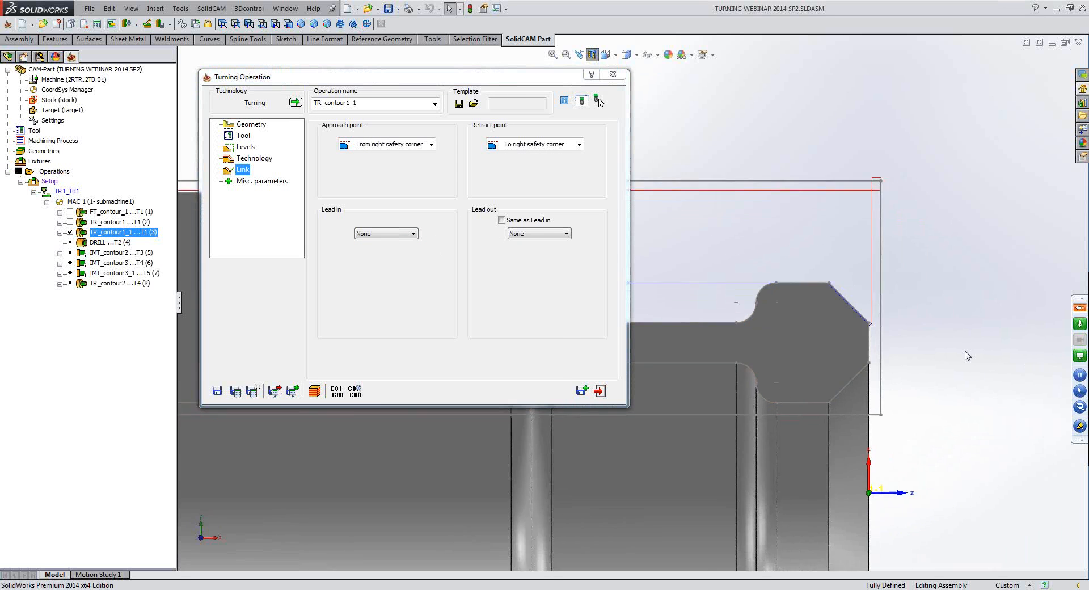
scroll(863, 377, "down", 3)
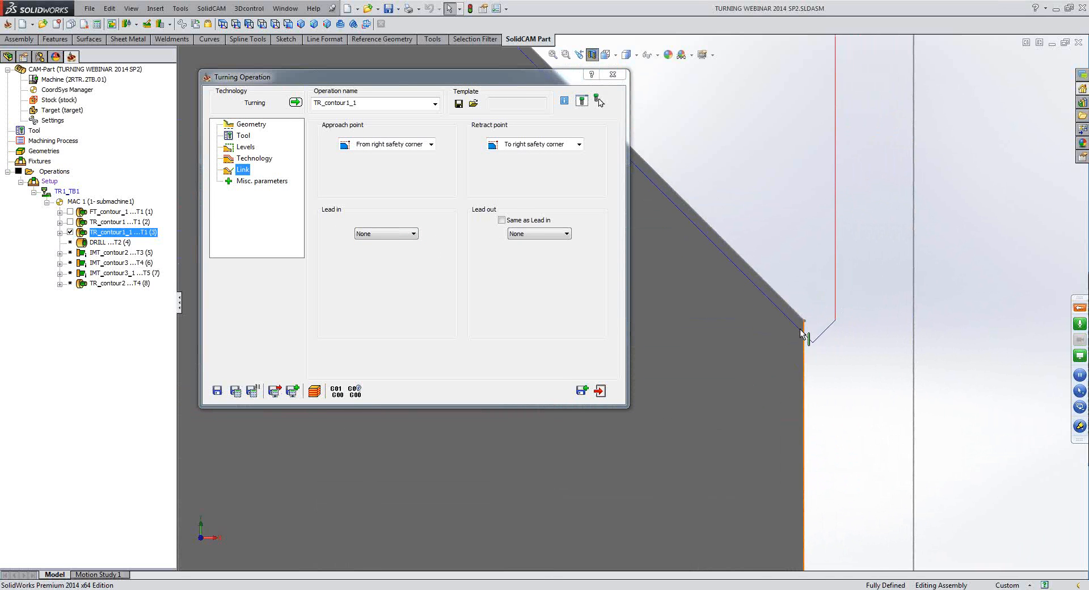
scroll(815, 344, "up", 8)
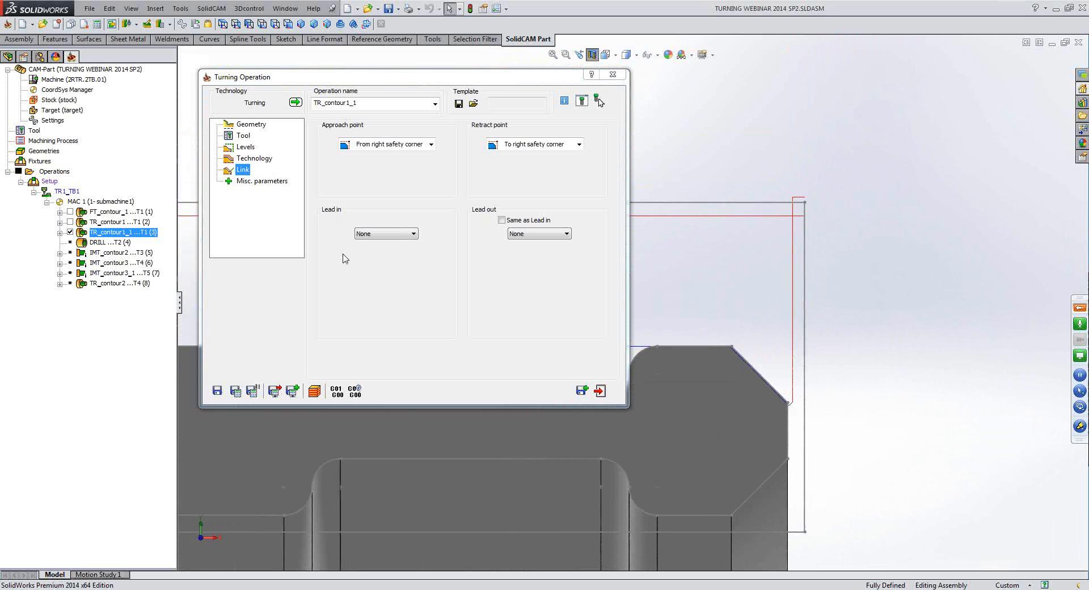
Simulate the first two moves of TR_contour1_1 and examine the tool's approach to the chamfer before exiting the simulation.
left_click(315, 392)
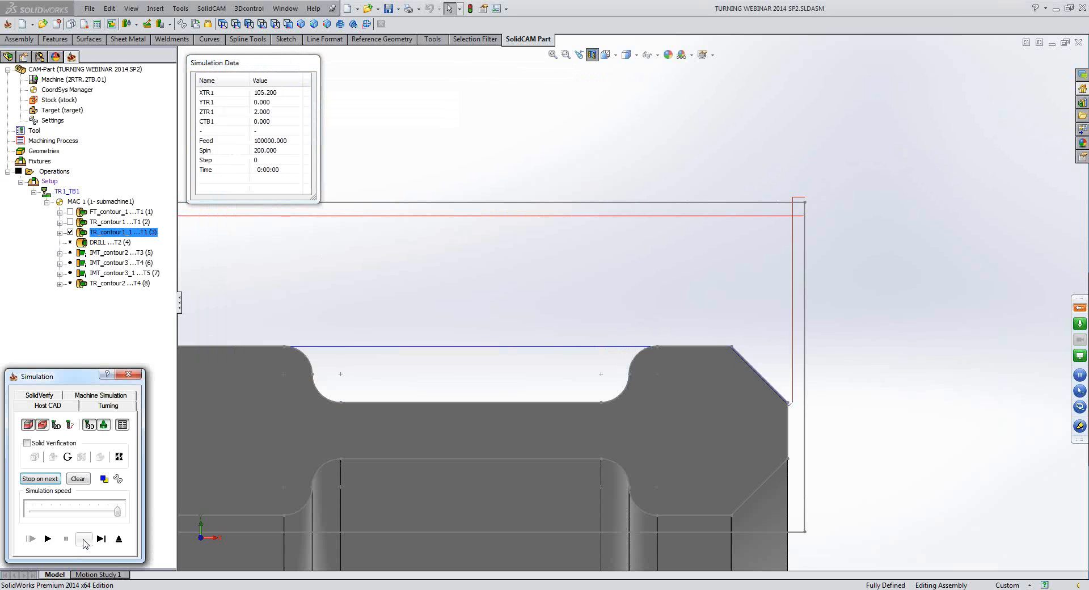
left_click(83, 539)
left_click(83, 539)
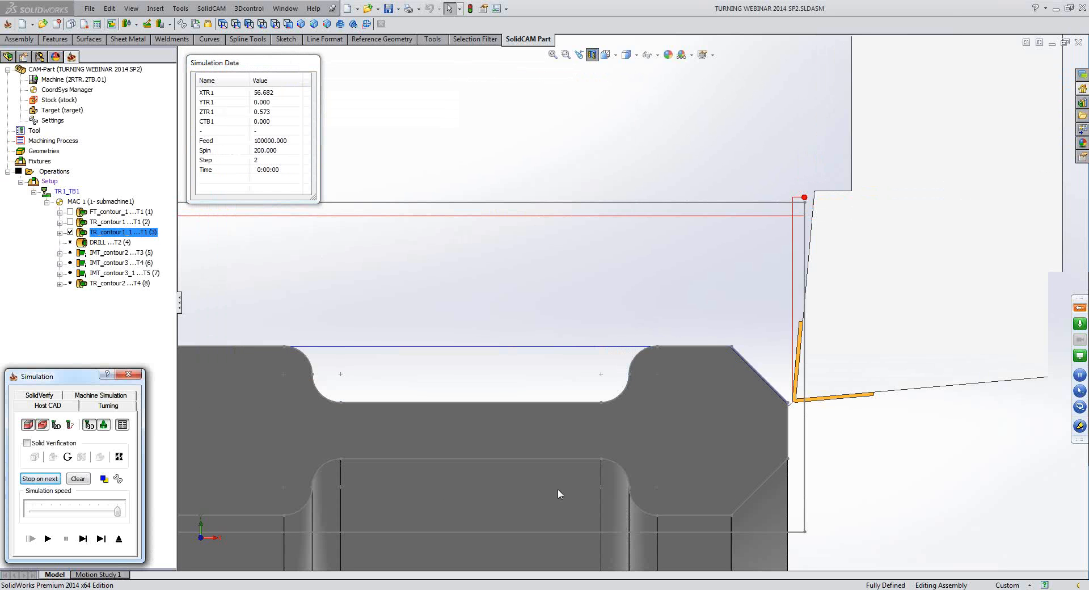
scroll(806, 397, "down", 8)
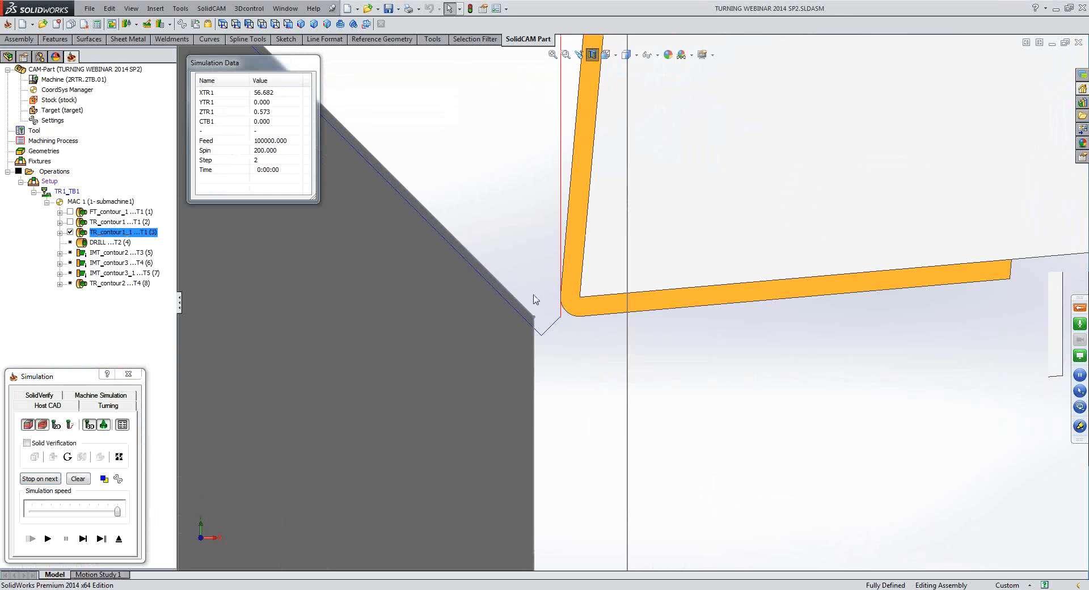
scroll(744, 423, "up", 5)
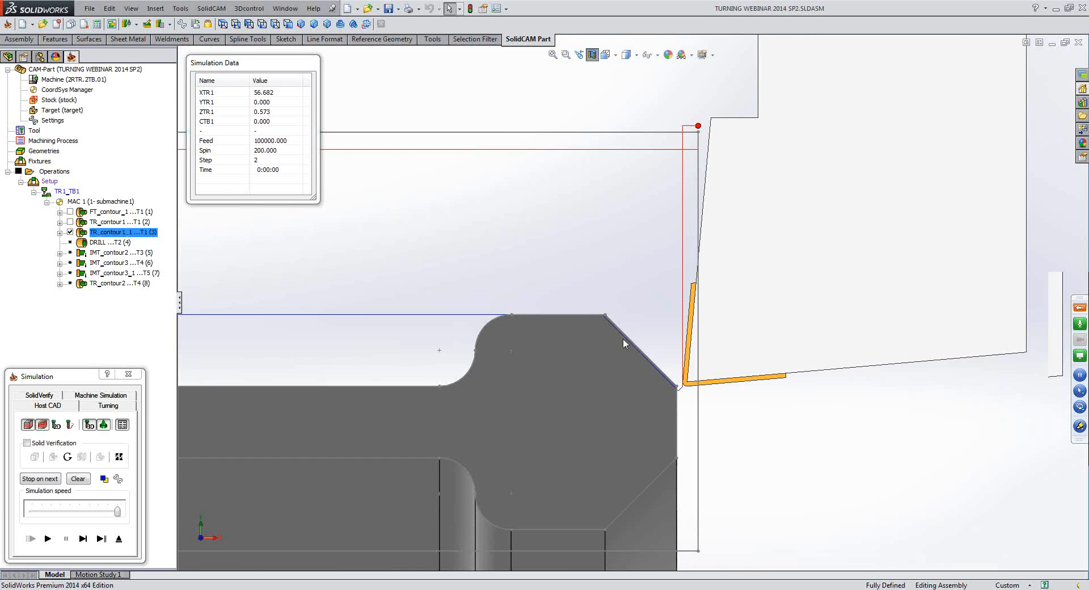
left_click(119, 539)
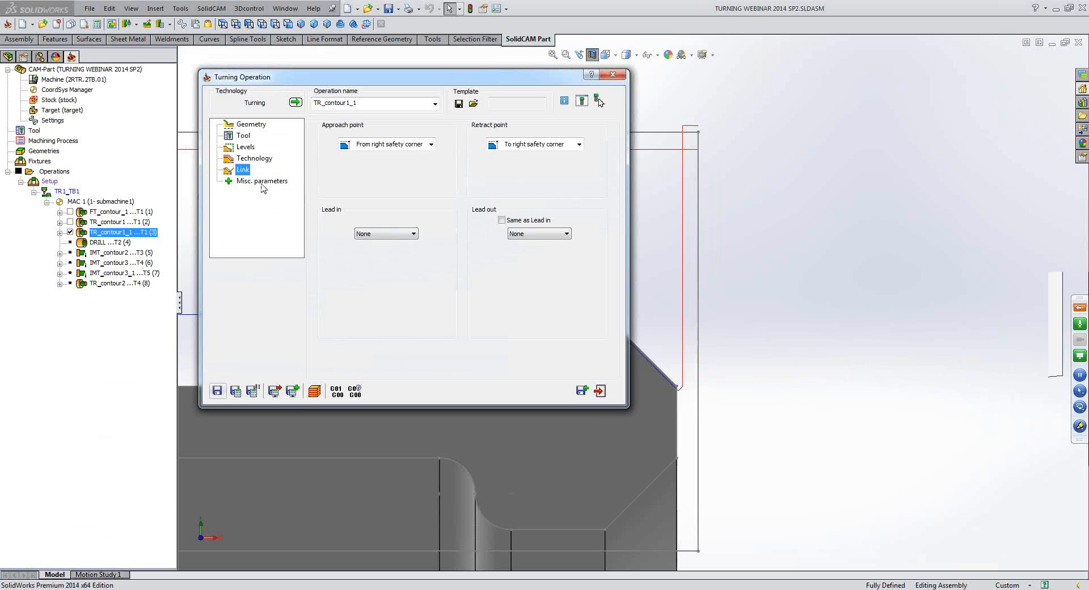
Change the lead-in of TR_contour1_1 to Tangent, recalculate and inspect the entry move beyond the chamfer.
left_click(377, 234)
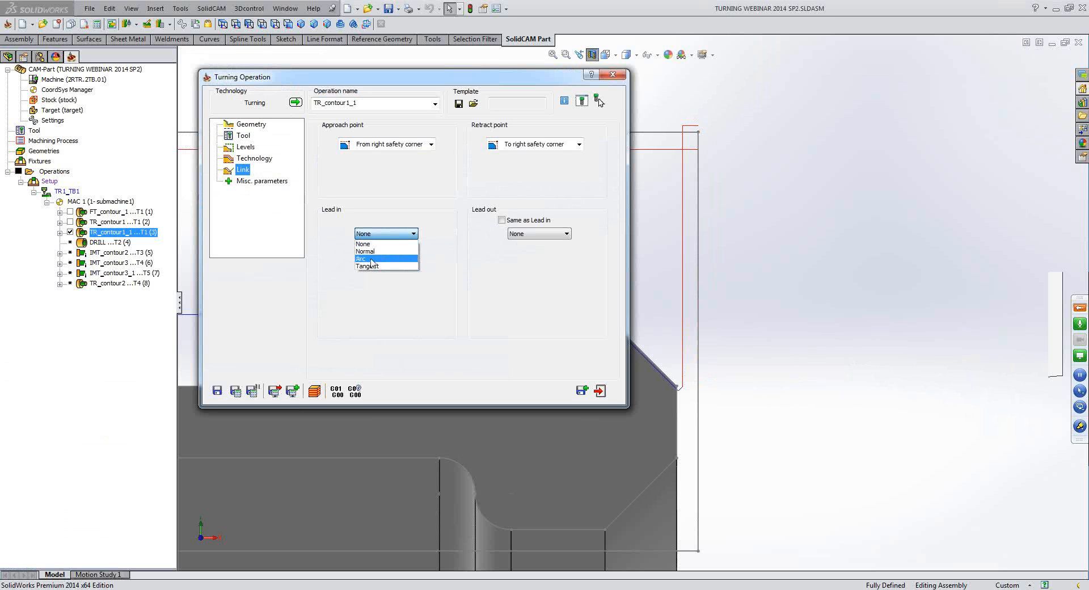
left_click(375, 266)
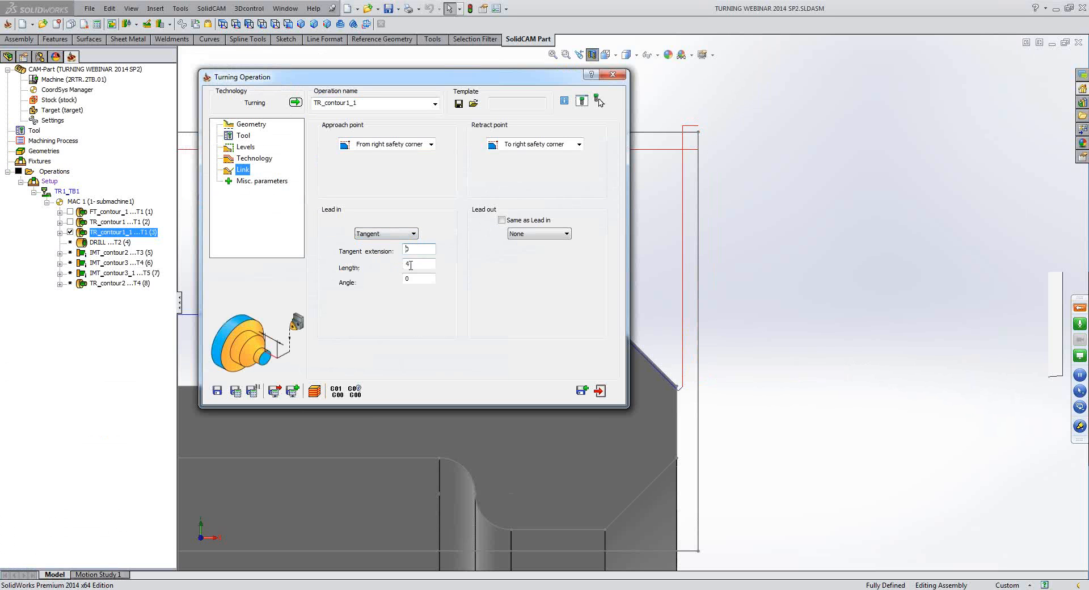
left_click(234, 390)
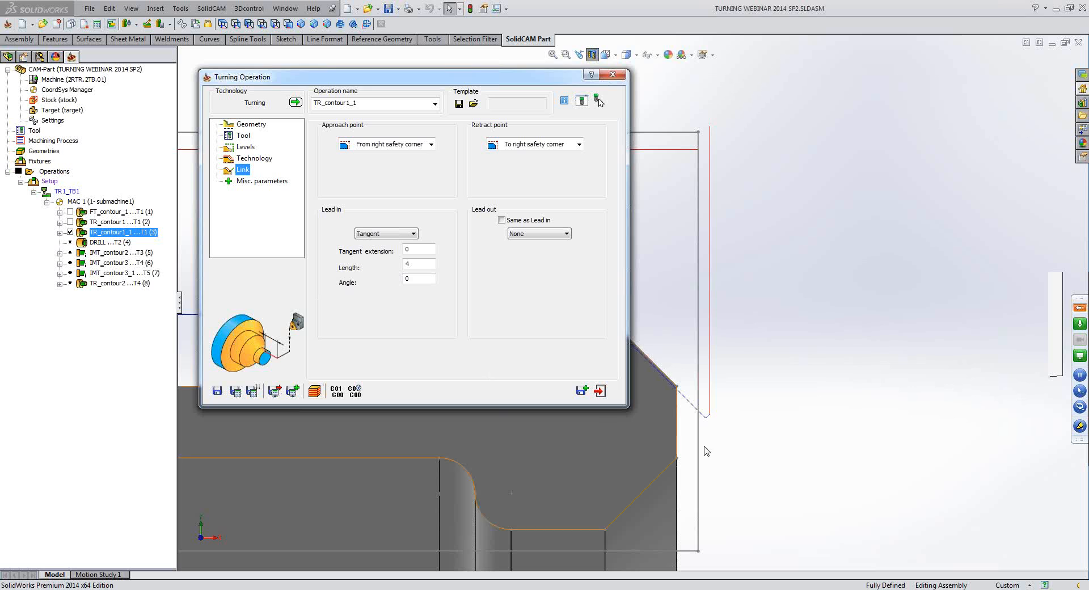
scroll(758, 429, "down", 5)
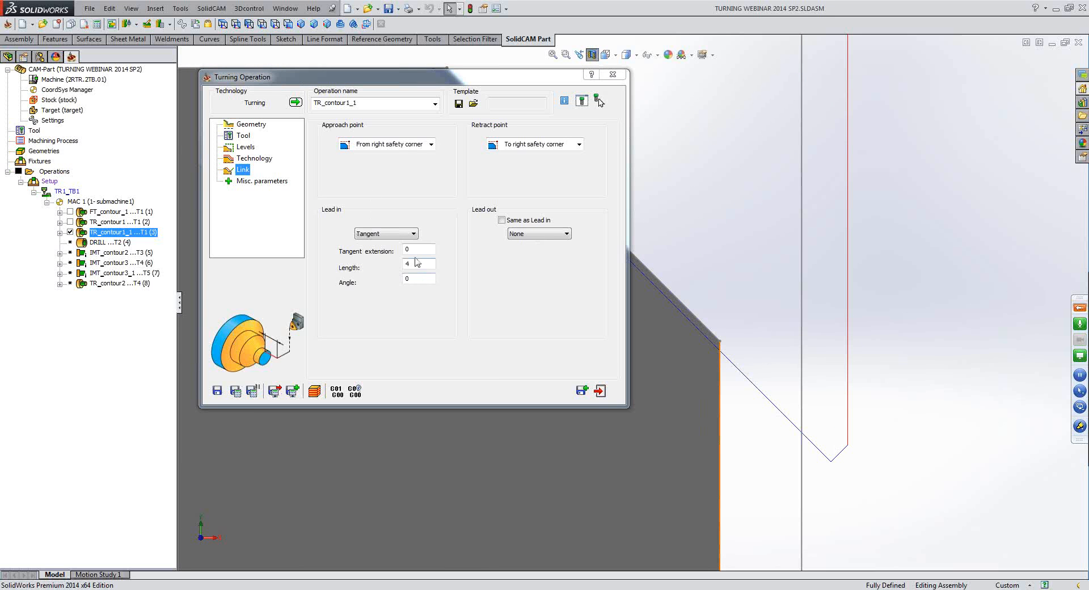
Change the lead-in to an Arc with radius 6 and arc angle 30, recalculate and inspect the curved entry.
left_click(397, 233)
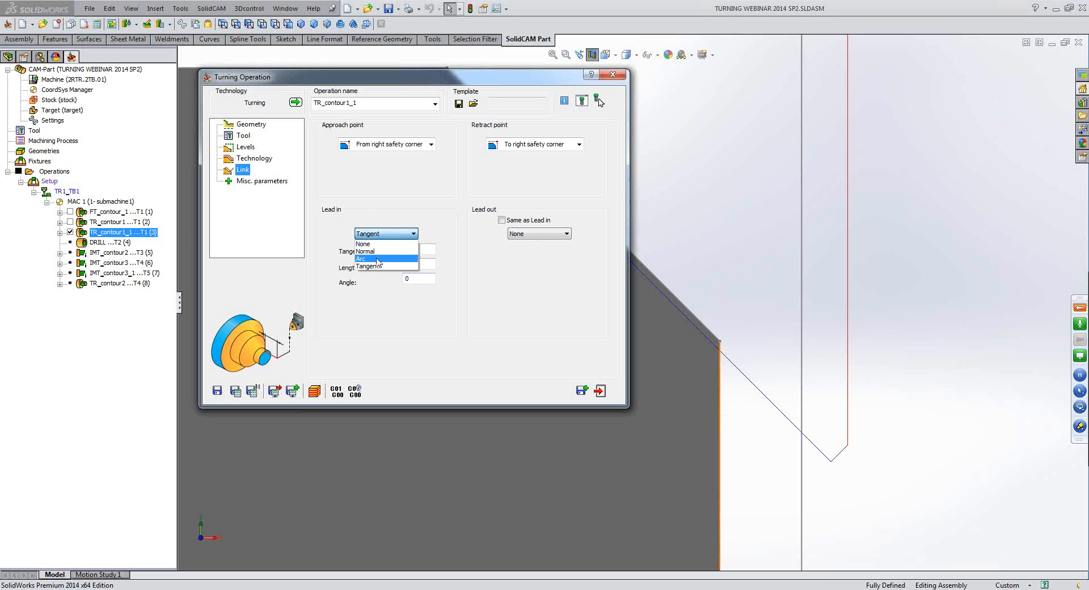
left_click(378, 259)
left_click_drag(421, 264, 379, 286)
type("30")
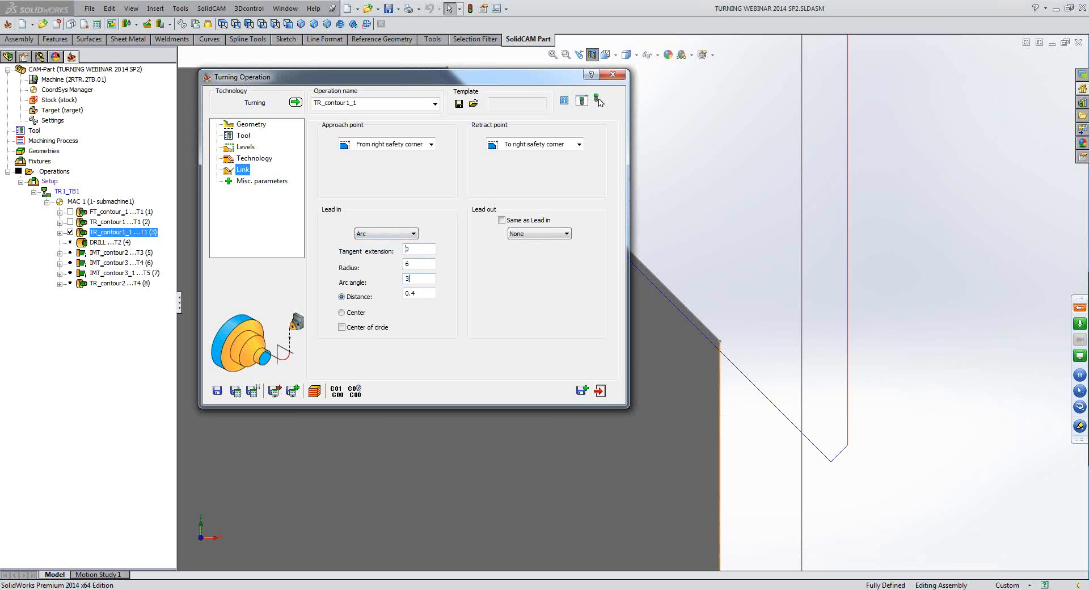
left_click(235, 391)
left_click(942, 372)
scroll(910, 373, "down", 2)
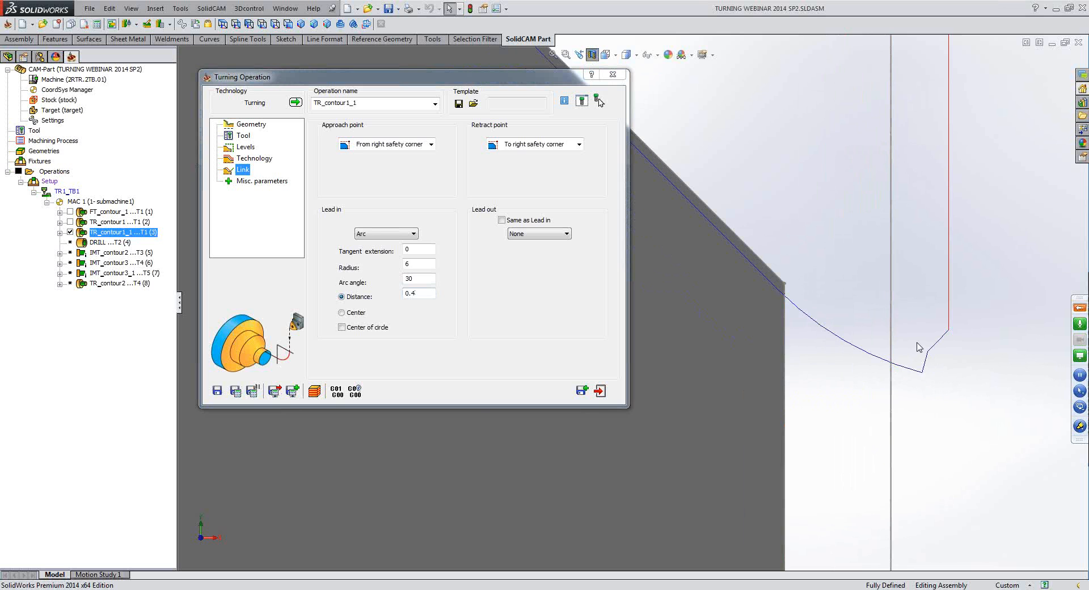
scroll(917, 342, "up", 1)
scroll(920, 348, "up", 4)
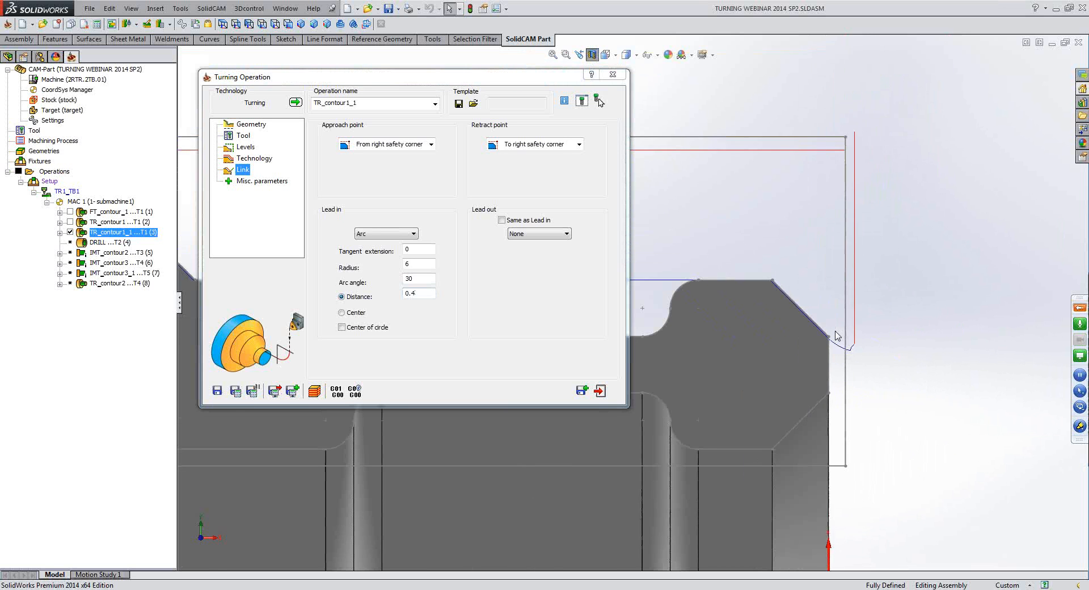
scroll(845, 351, "down", 3)
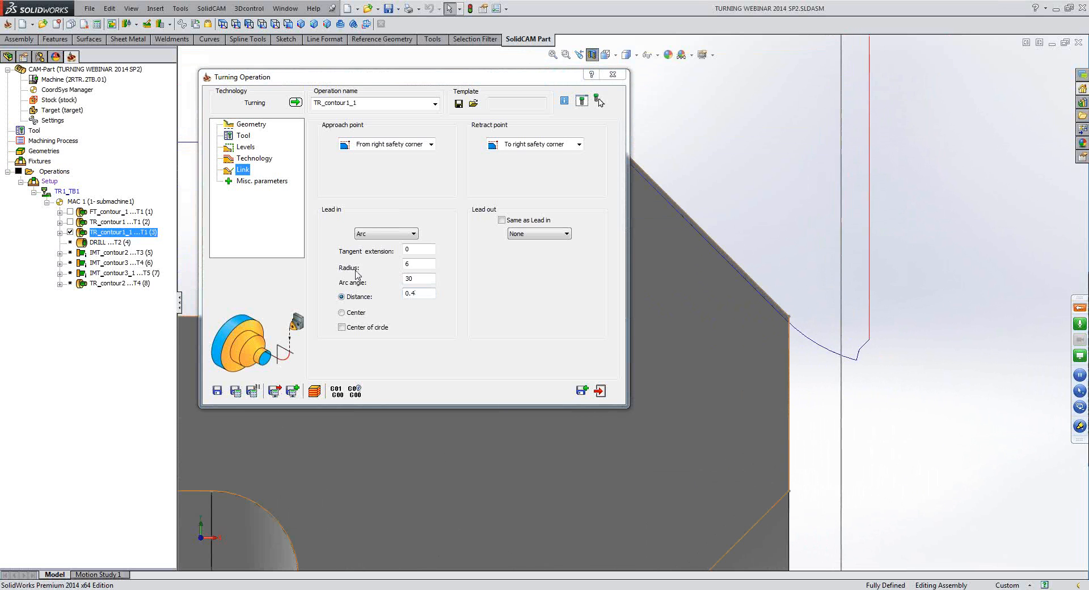
Return the lead-in of TR_contour1_1 to None, recalculate, check the entry move and exit the operation with its tool path hidden.
left_click(369, 233)
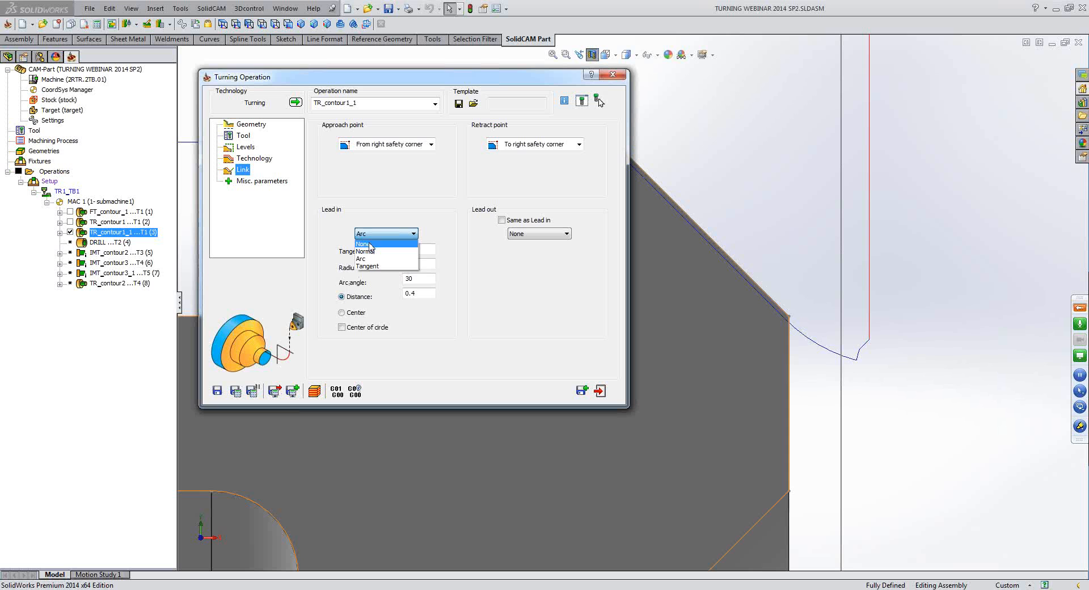
left_click(370, 244)
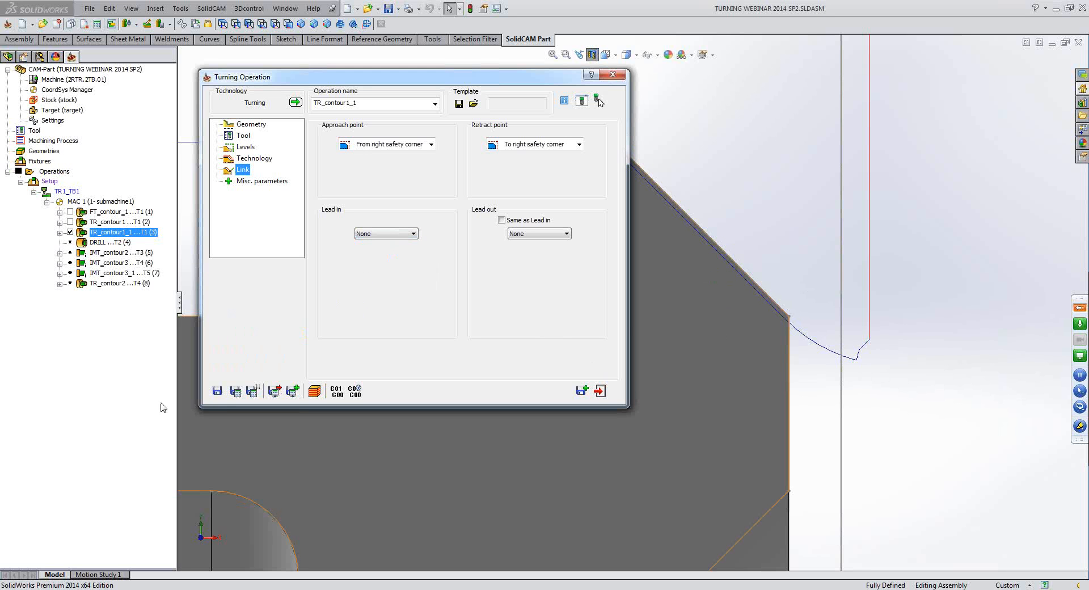
left_click(217, 391)
scroll(815, 328, "down", 2)
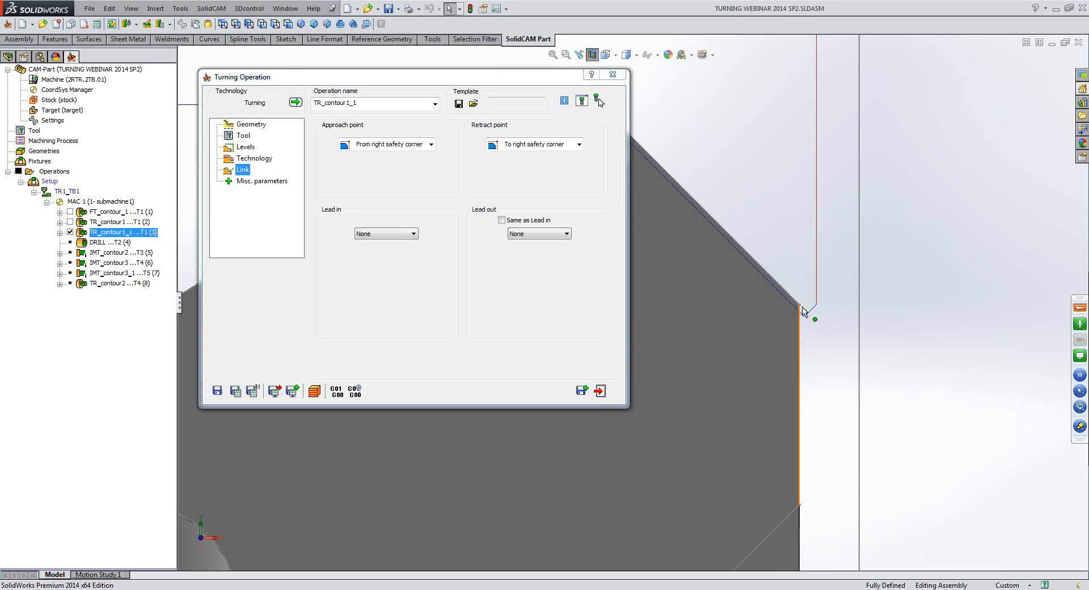
scroll(789, 286, "up", 2)
scroll(791, 292, "up", 5)
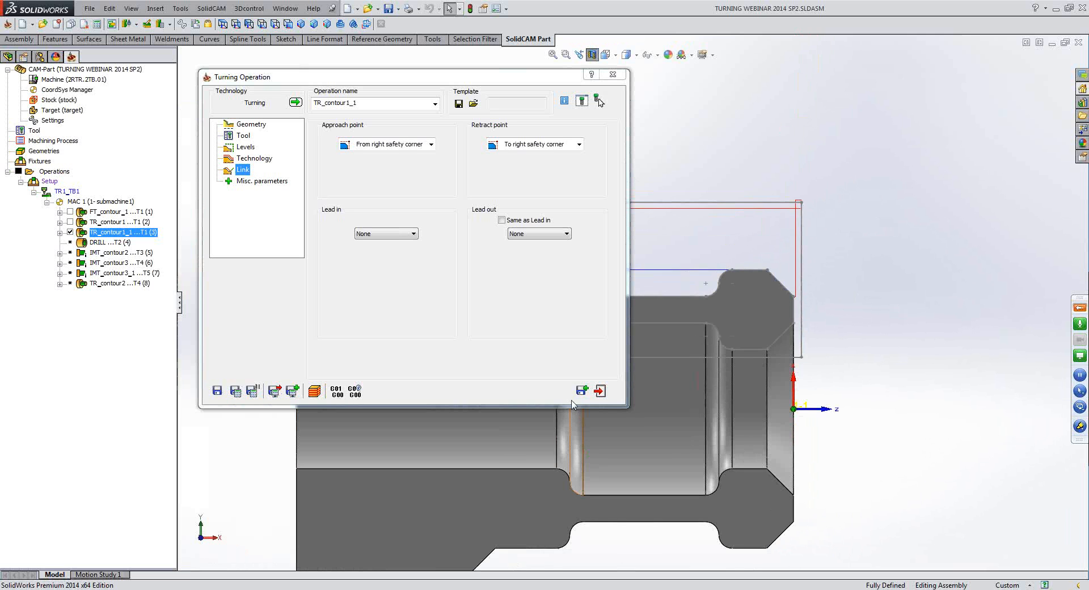
left_click(600, 390)
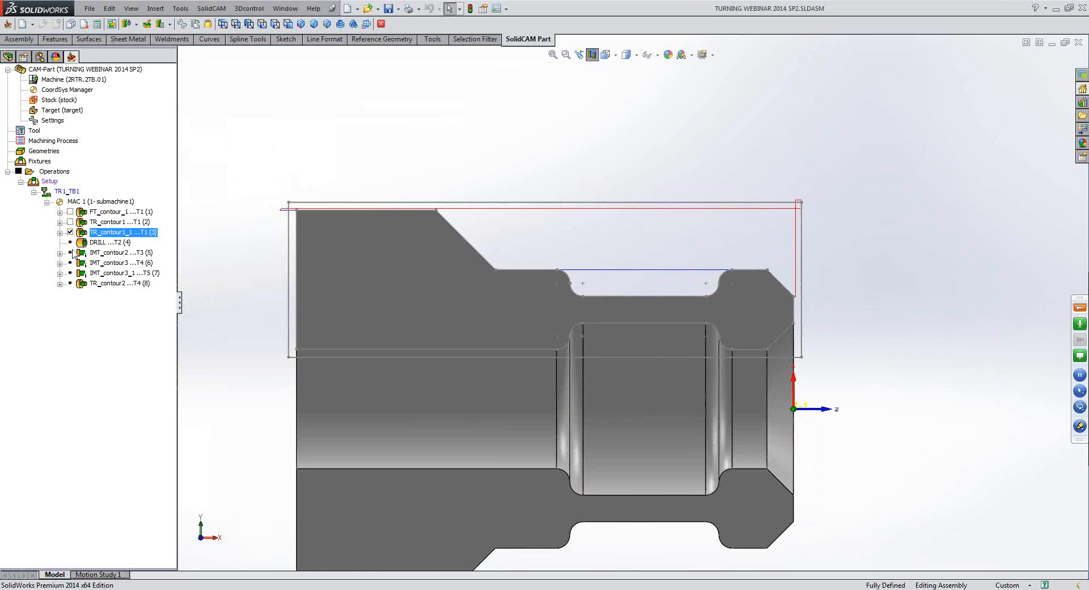
left_click(70, 232)
Open the DRILL operation and review its tool, drilling positions and safety distance settings.
double_click(108, 243)
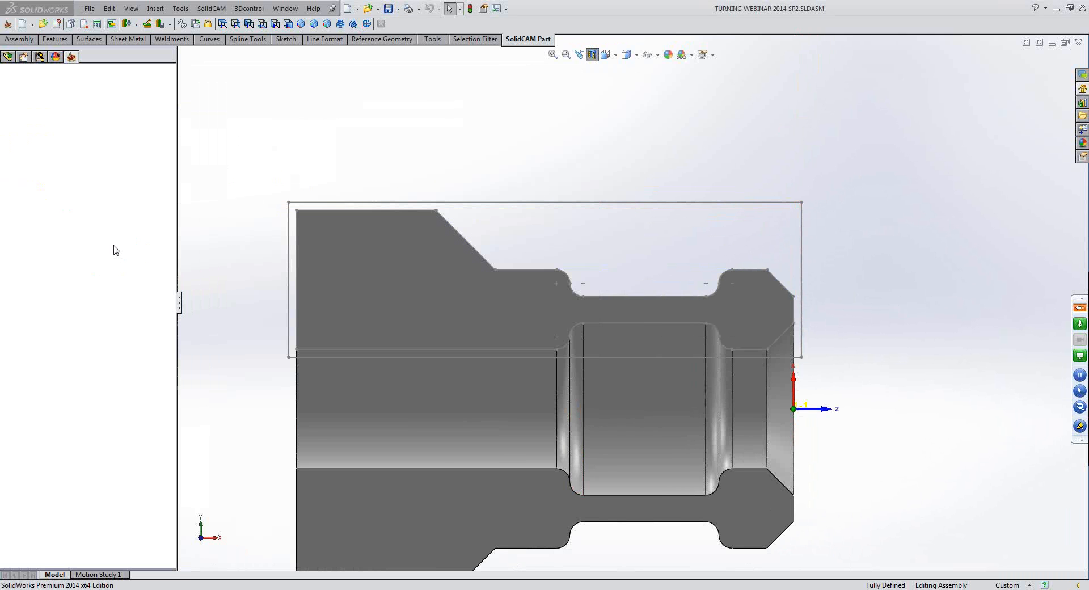
left_click(244, 136)
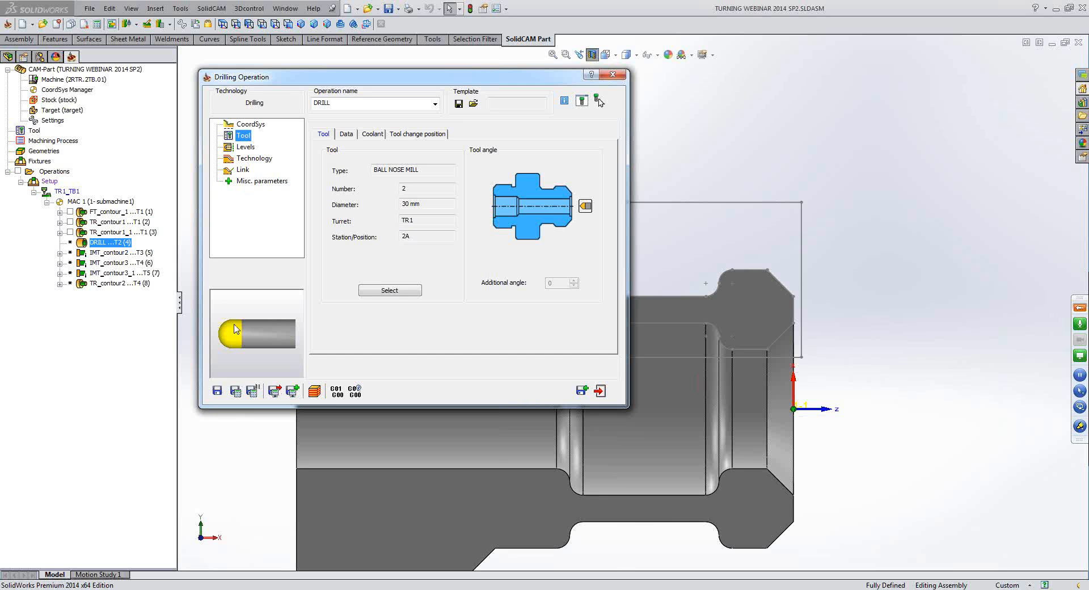
left_click(250, 160)
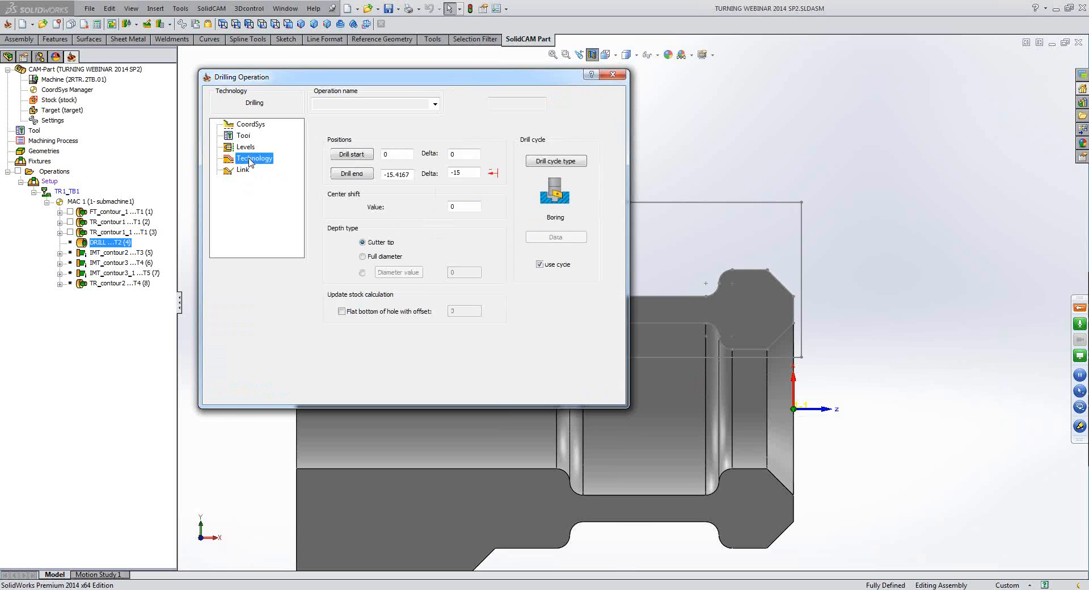
left_click(248, 148)
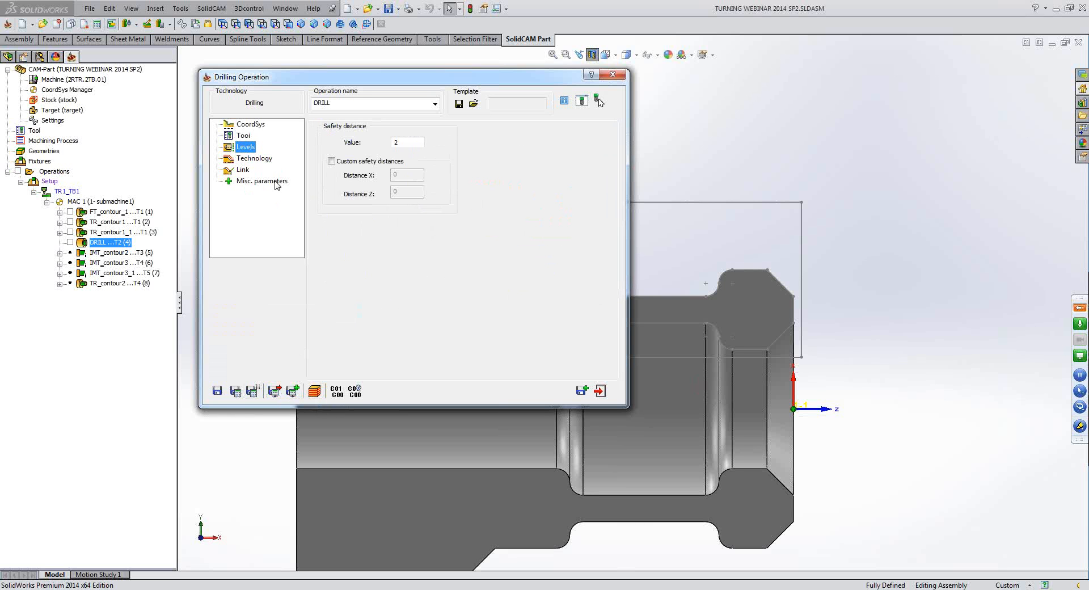
Simulate the DRILL operation move by move with the ball nose mill and exit the simulation.
left_click(314, 391)
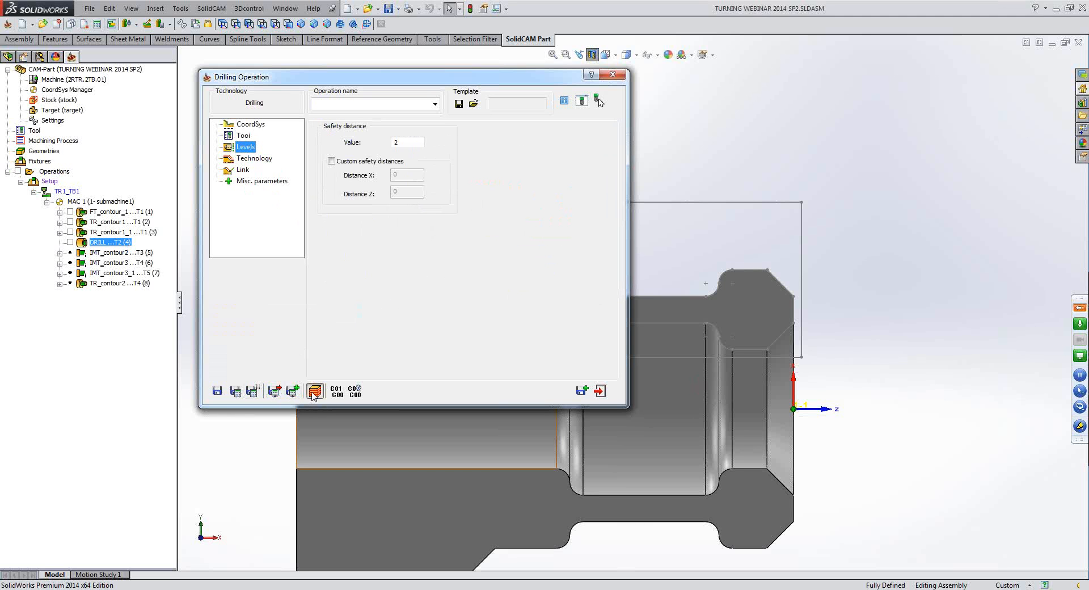
left_click(83, 539)
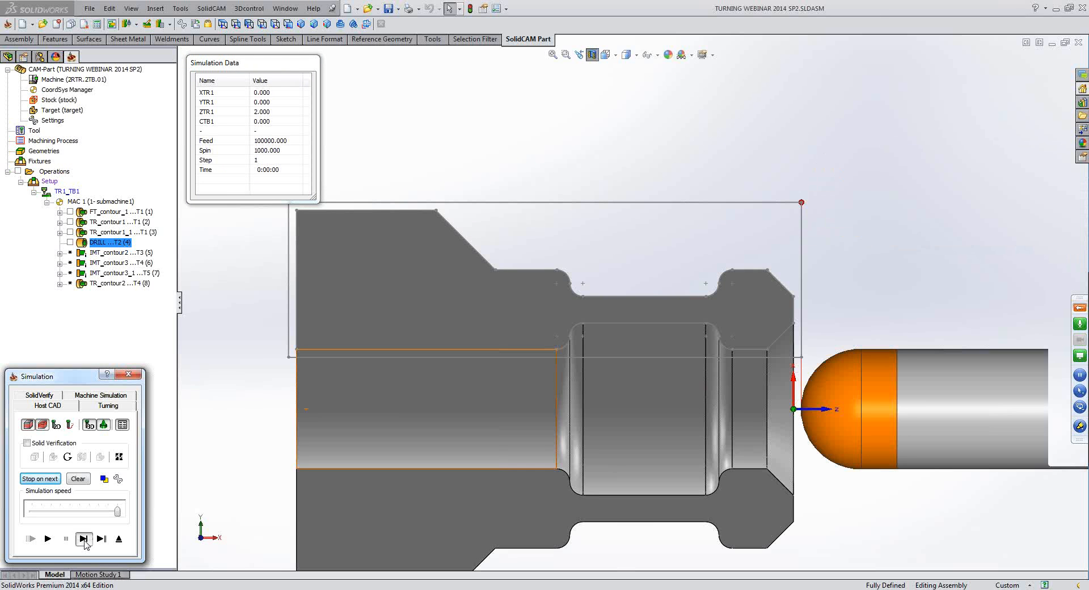
left_click(83, 539)
left_click(84, 539)
left_click(83, 539)
left_click(119, 539)
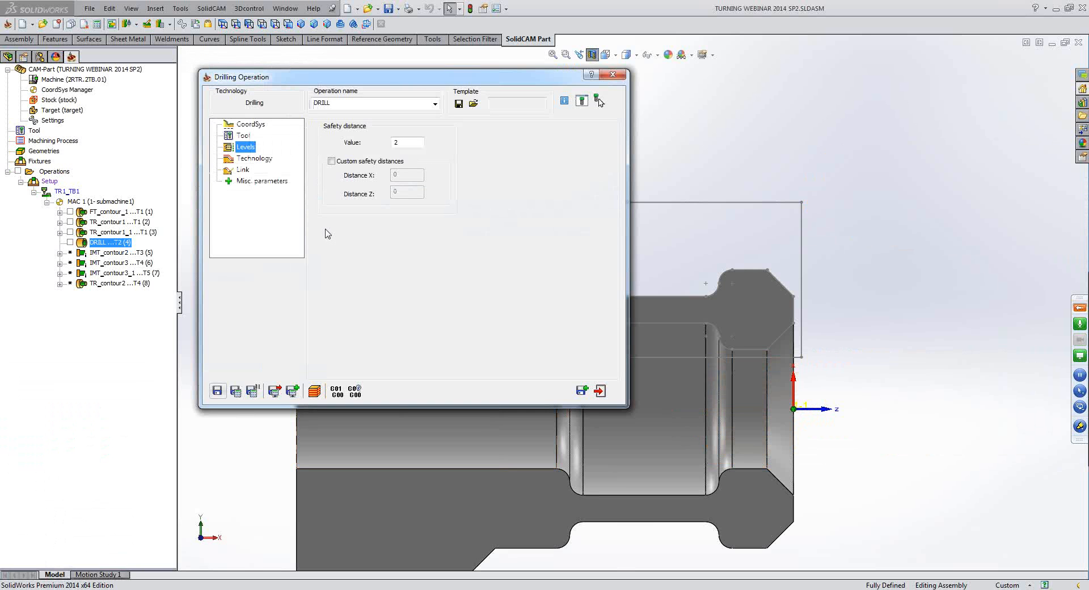
Change the DRILL operation's tool 2 to a bull nose mill with a corner radius of 5 mm.
left_click(244, 137)
left_click(390, 291)
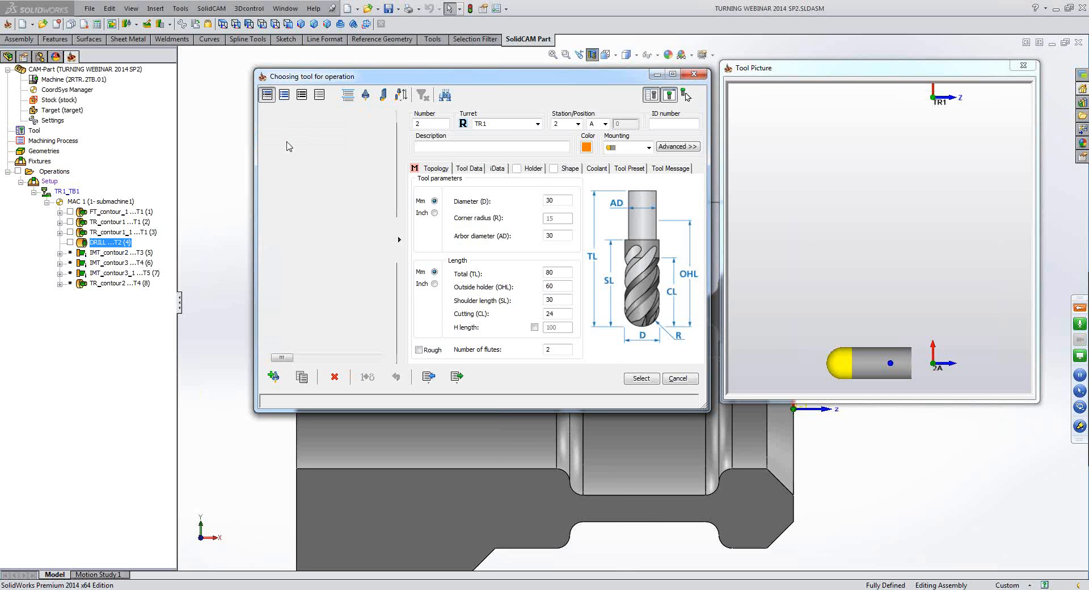
right_click(284, 141)
left_click(323, 196)
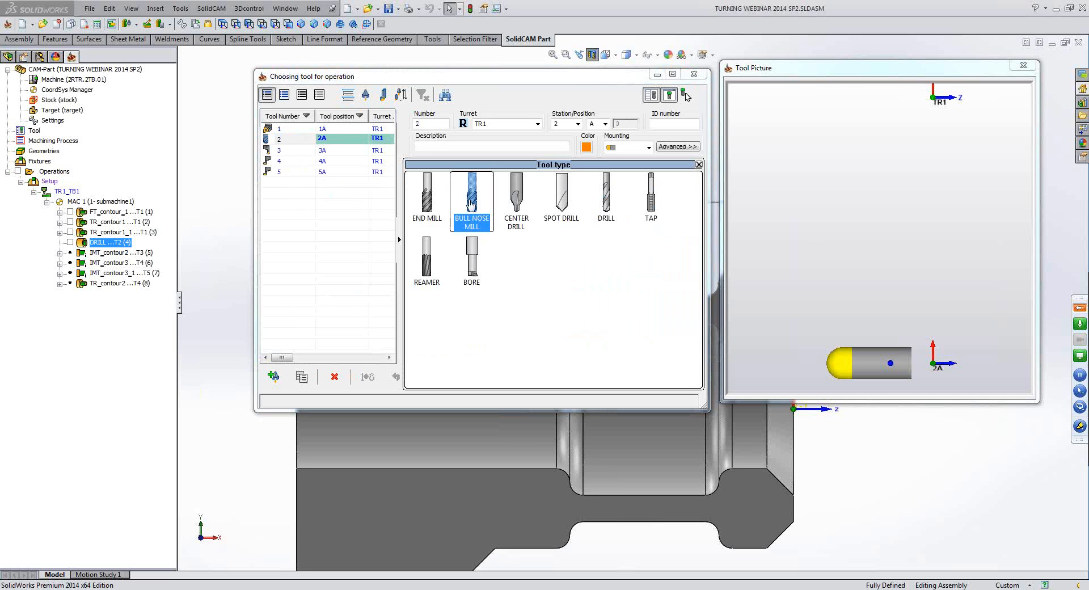
left_click(471, 203)
left_click(557, 220)
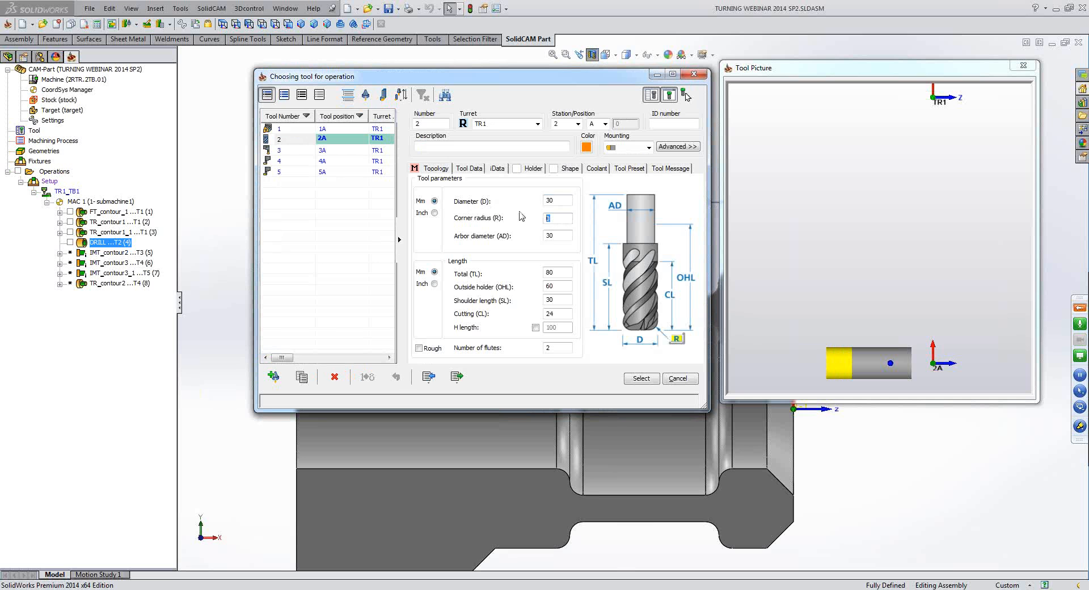
type("5")
key("Tab")
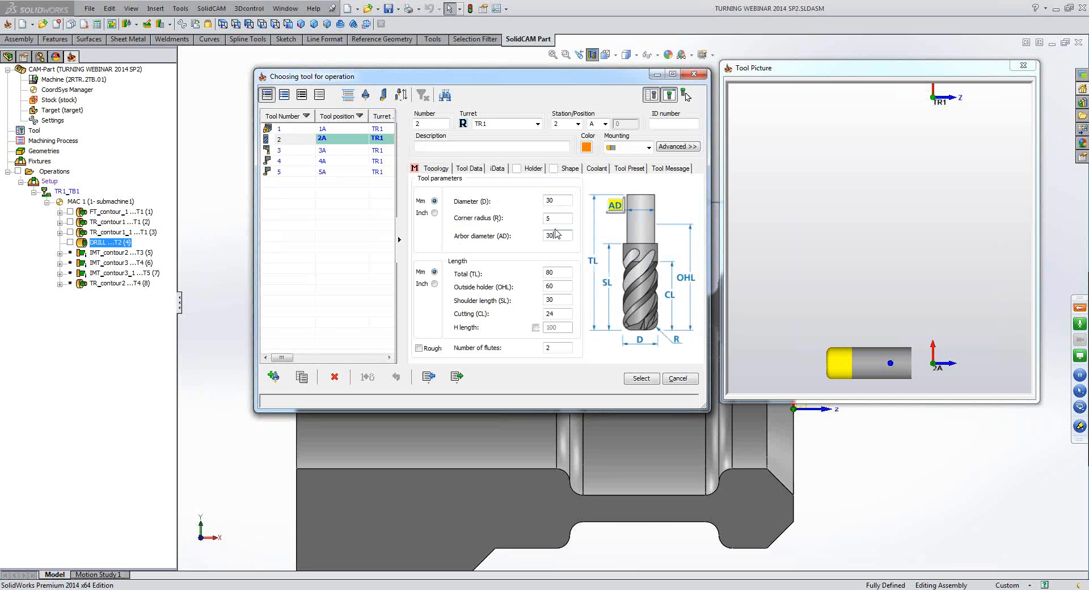
left_click(642, 379)
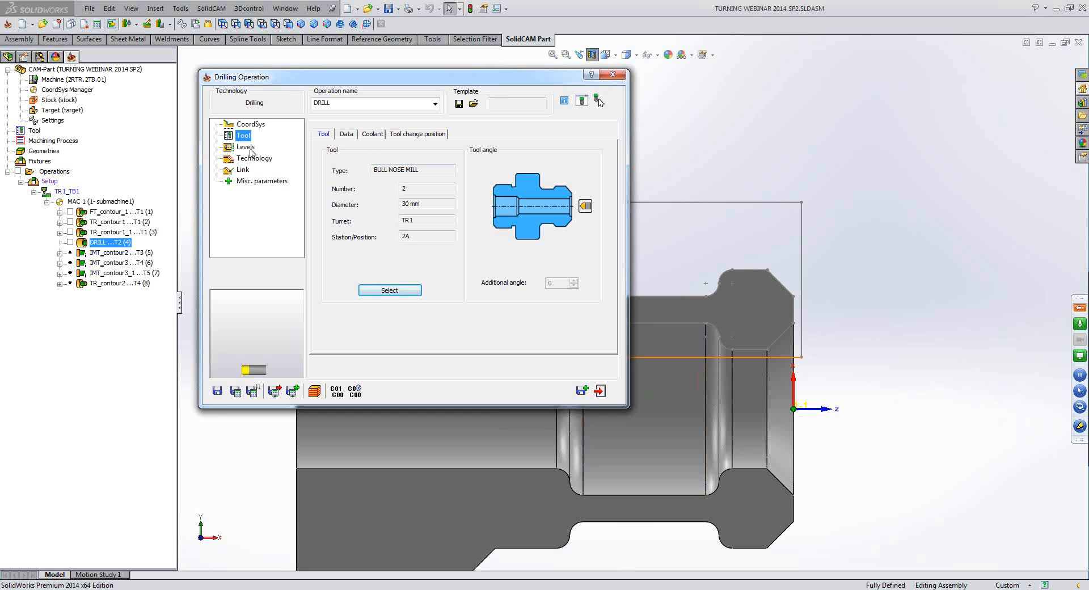
Set the drill end delta of the DRILL operation to -5.
left_click(247, 148)
left_click(262, 157)
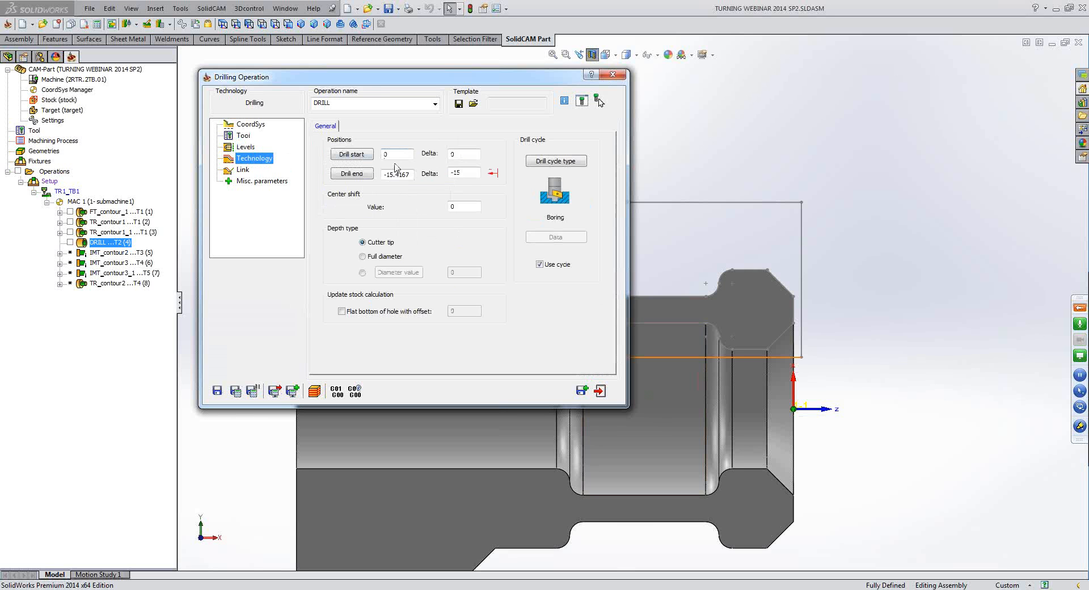
double_click(467, 173)
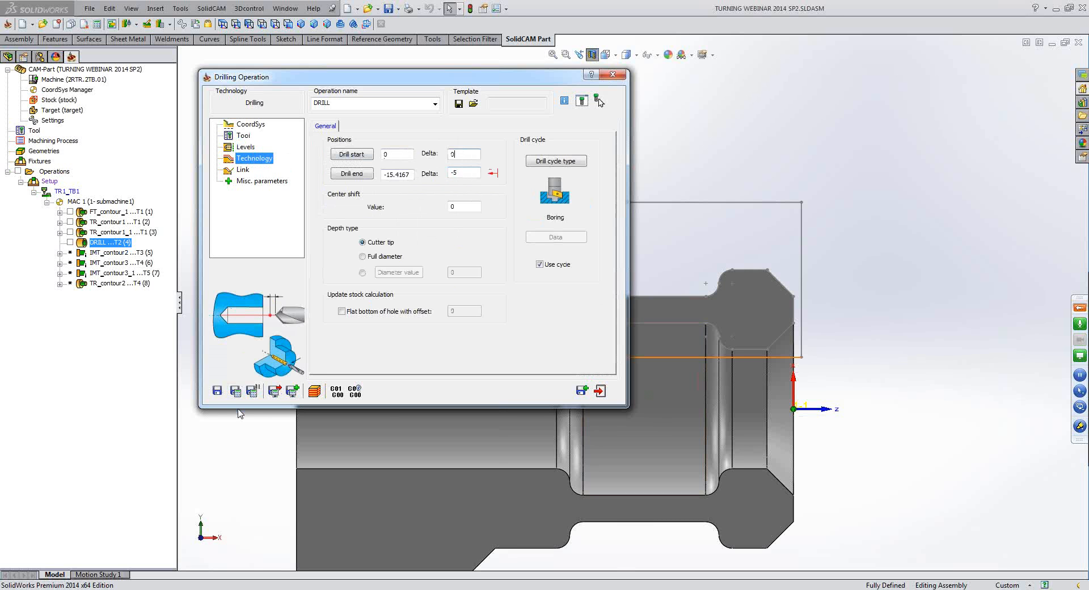
Simulate the drilling moves with the bull nose mill, then exit the simulation and the DRILL operation.
left_click(316, 392)
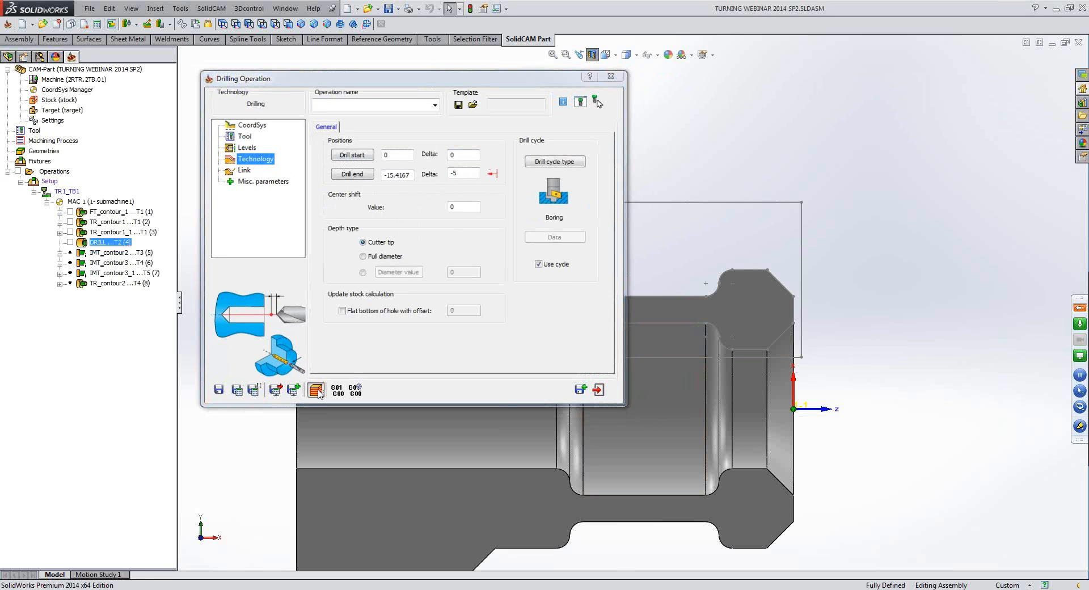
left_click(83, 539)
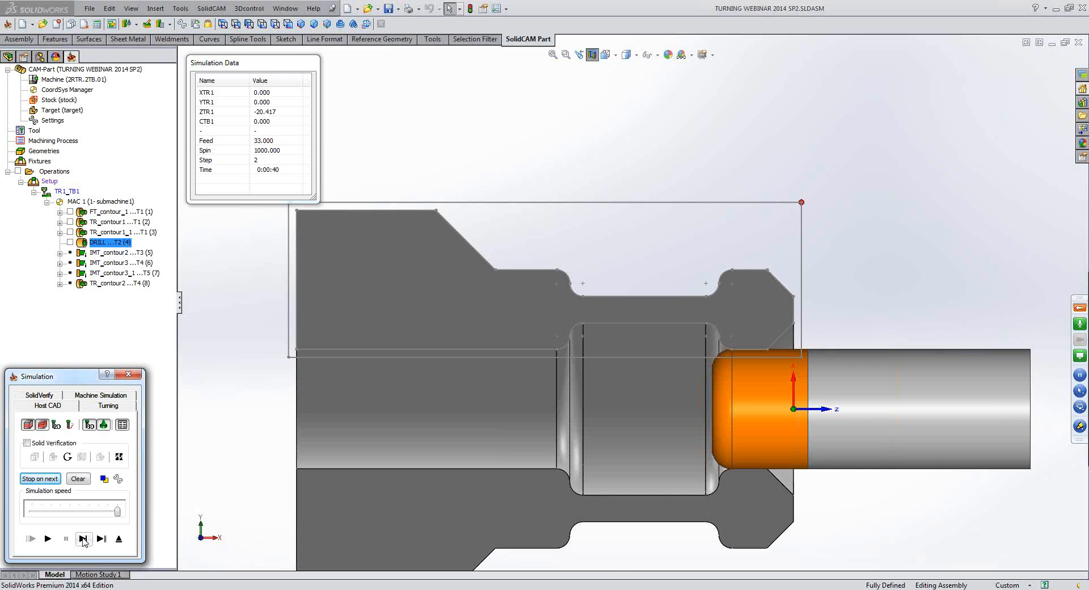
left_click(83, 539)
left_click(119, 539)
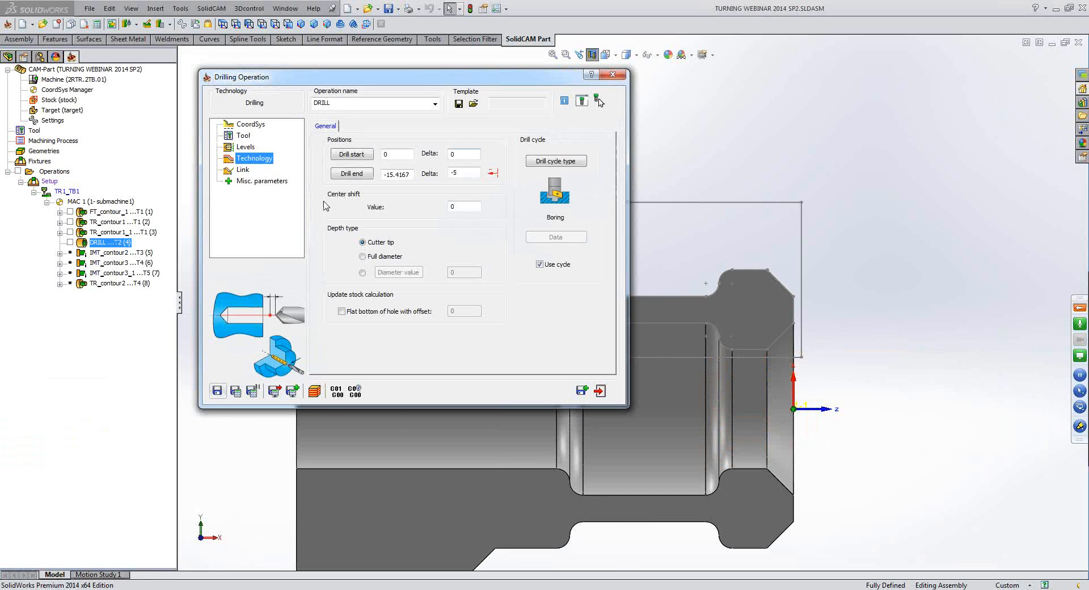
left_click(600, 391)
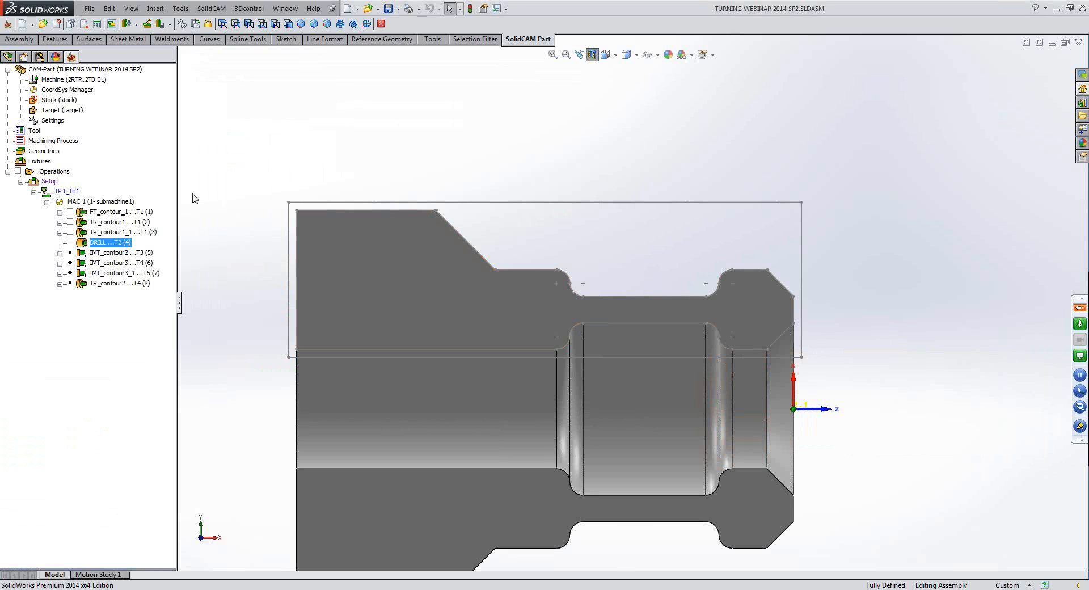
Briefly view the IMT_contour2 operation and examine the turning operation types that can be added, including iMachining Turning.
left_click(117, 253)
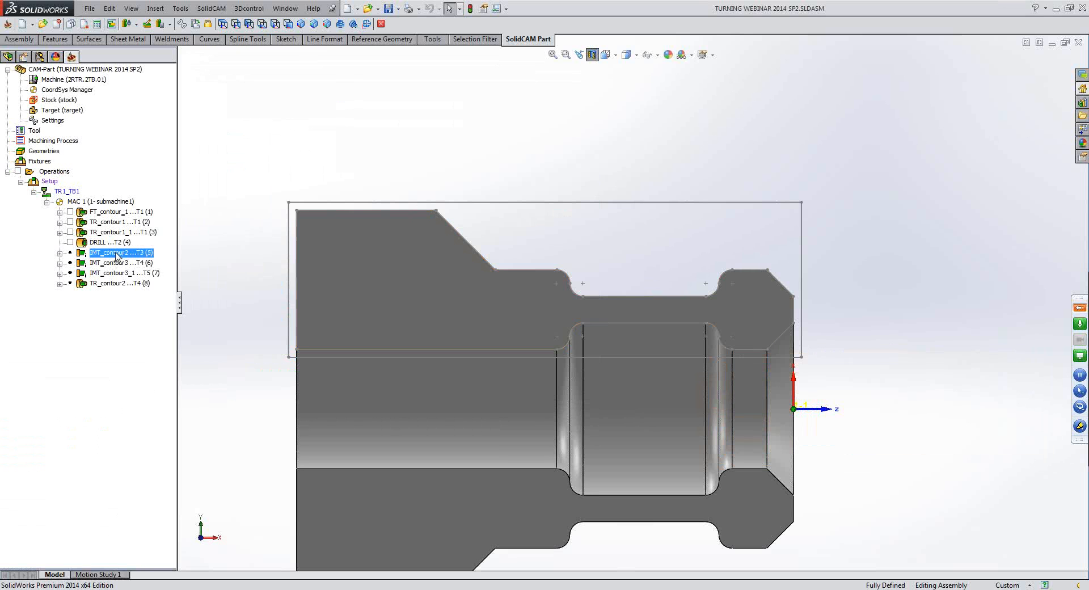
double_click(117, 253)
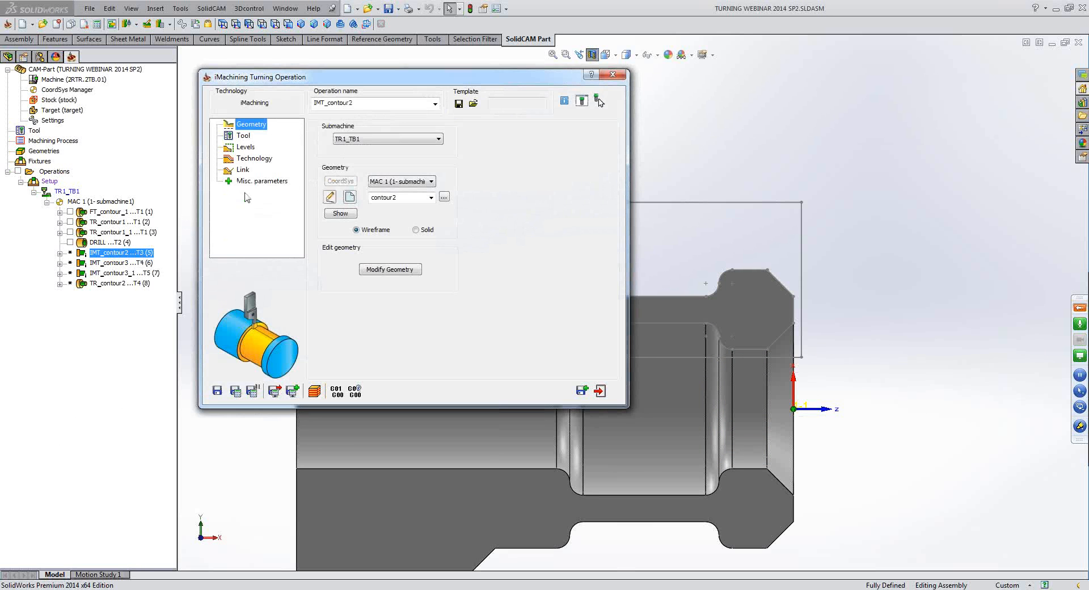
left_click(600, 390)
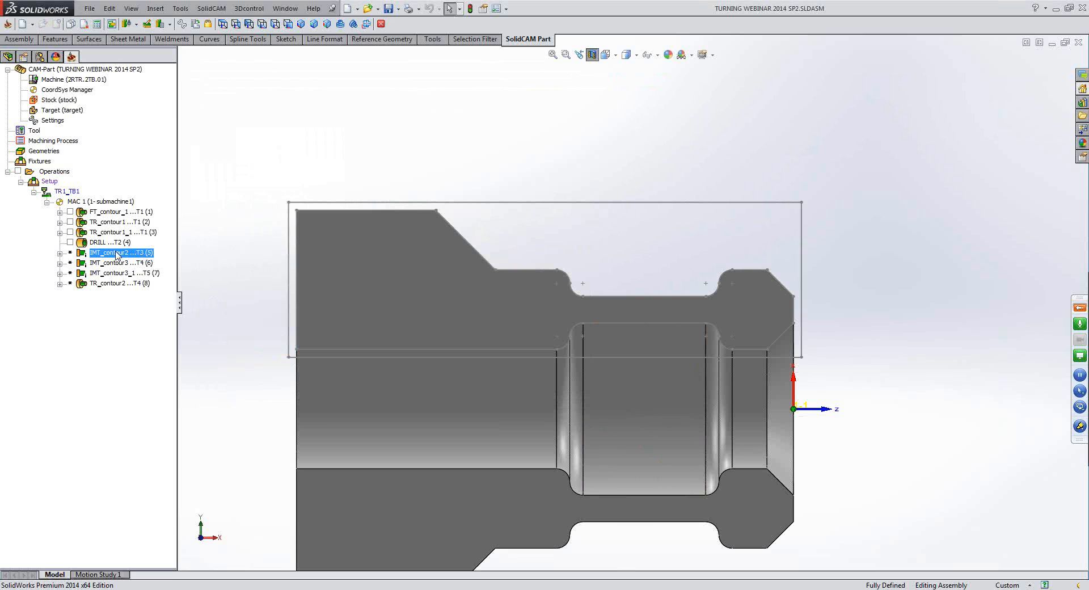
right_click(117, 252)
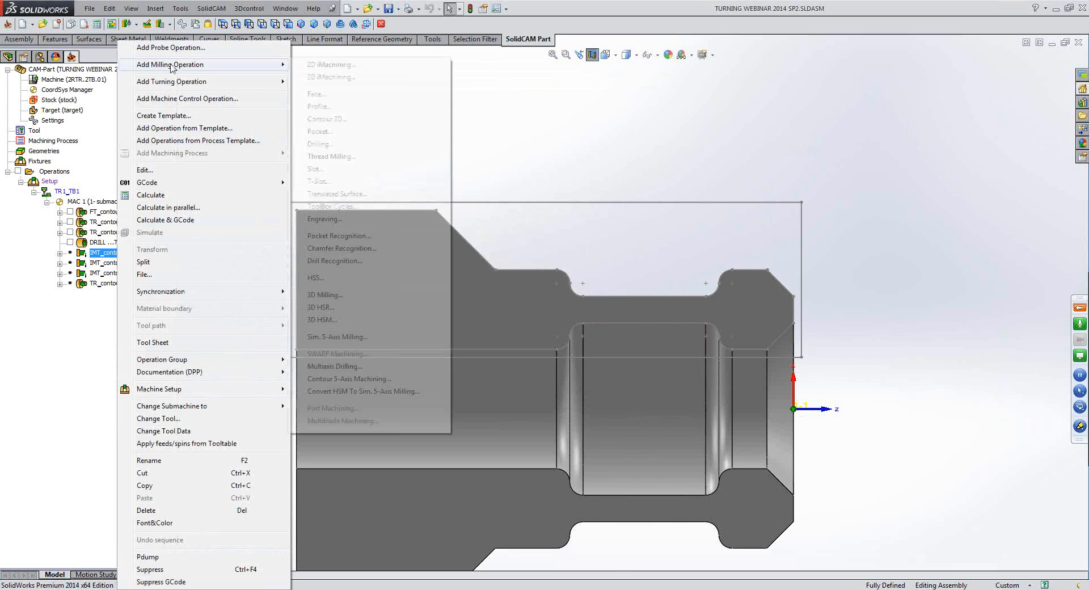
mouse_move(173, 82)
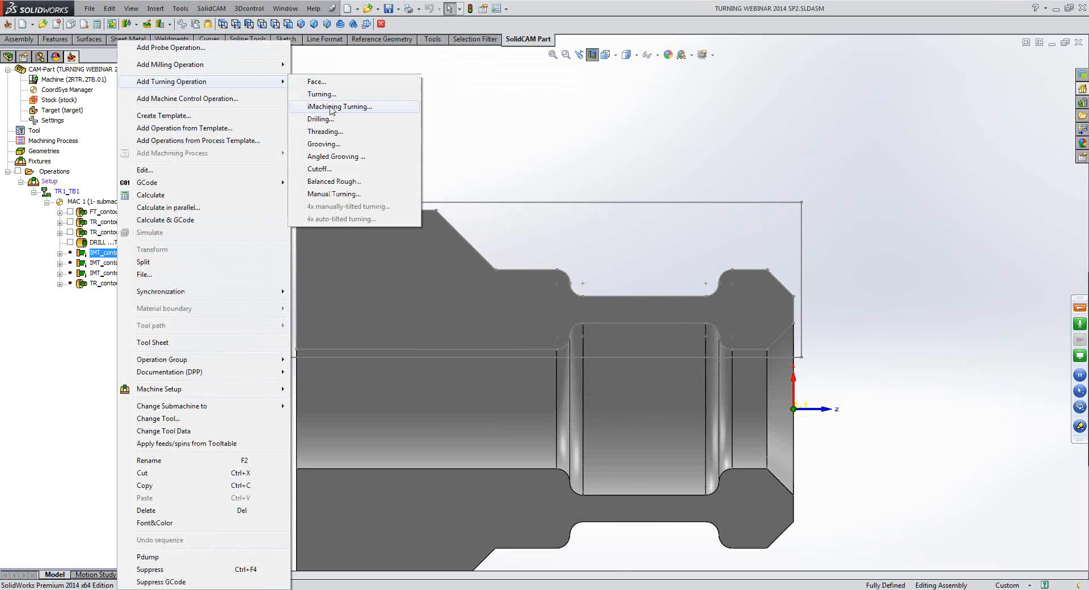
left_click(474, 119)
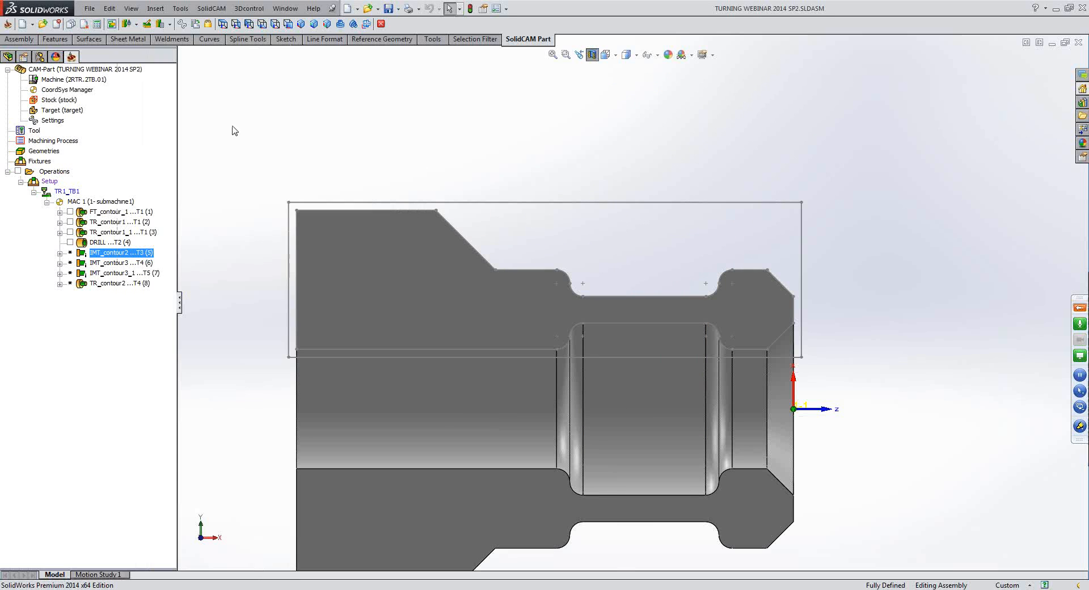
Open IMT_contour2, review the Square and Round insert shapes for grooving tool 3, and confirm the tool with the Round shape.
double_click(122, 252)
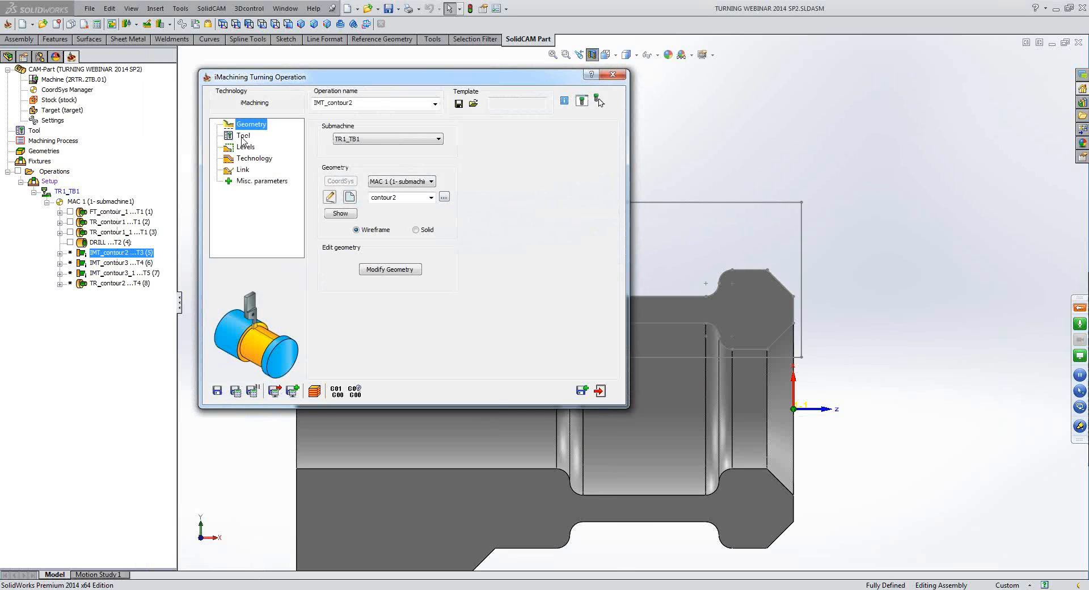
left_click(243, 136)
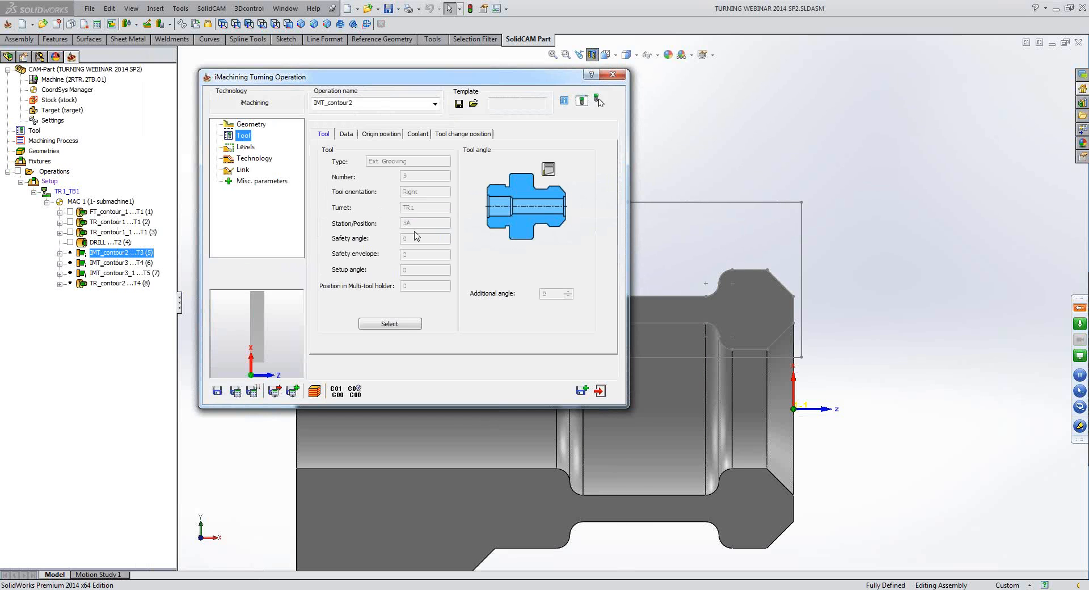
left_click(399, 326)
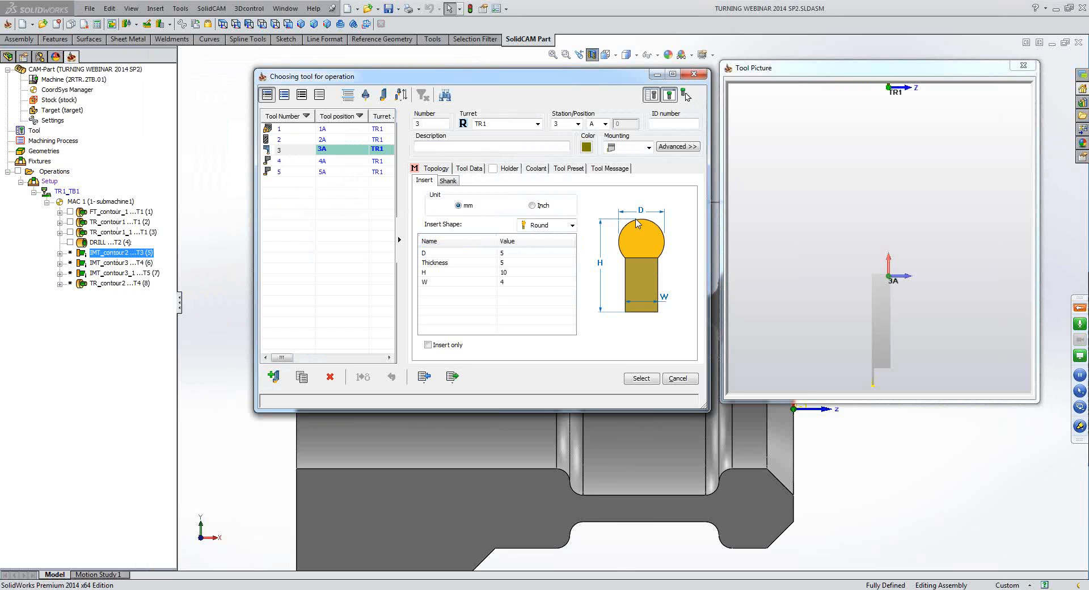
left_click(570, 225)
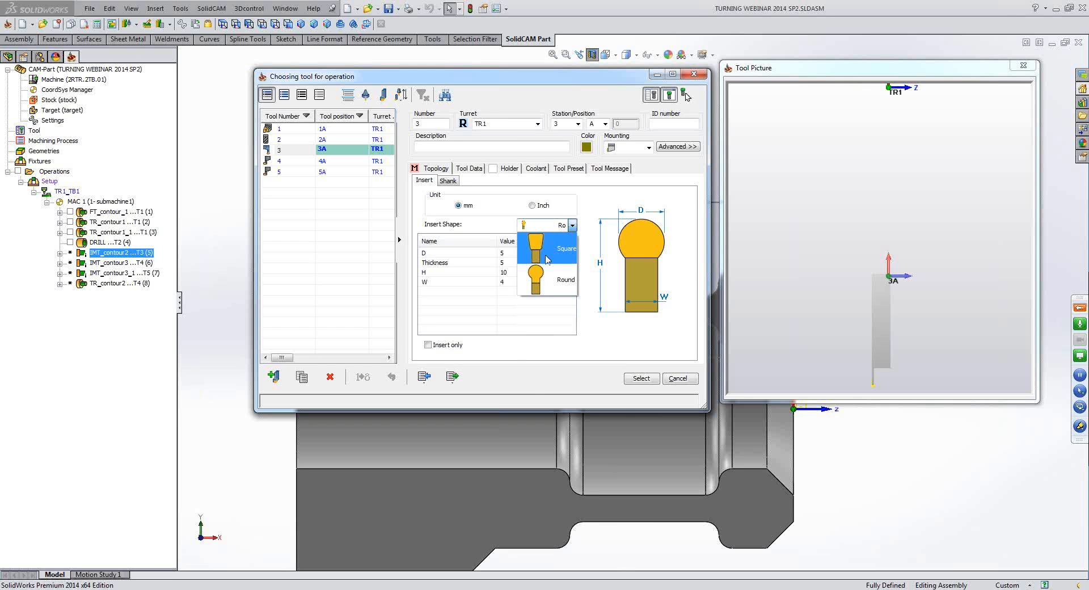
left_click(547, 280)
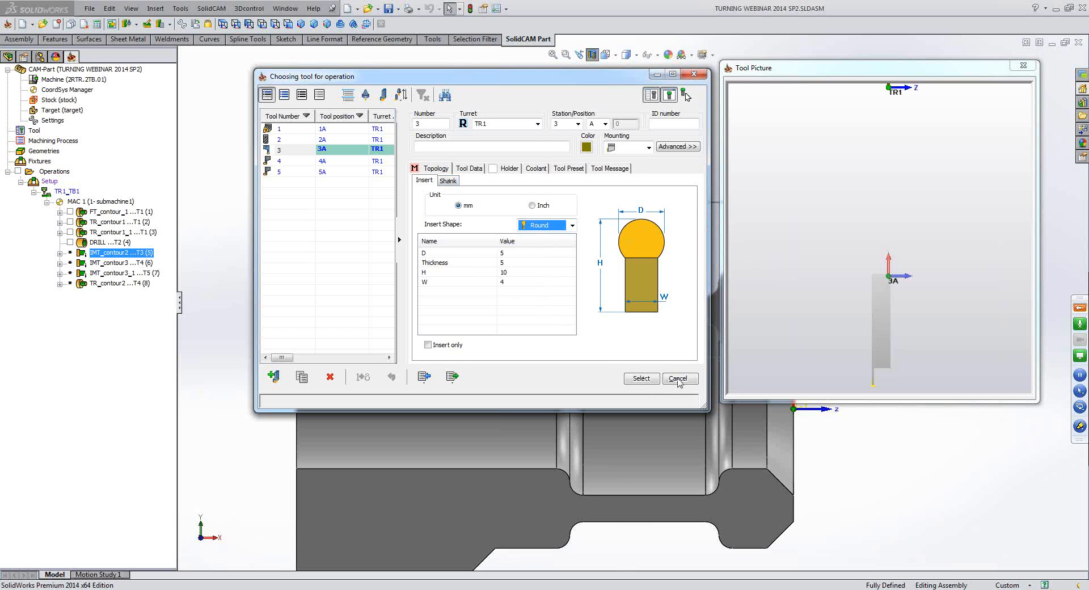
left_click(647, 383)
Show the contour2 geometry of IMT_contour2, inspect the outer groove profile, and return to the operation's tool settings.
left_click(245, 147)
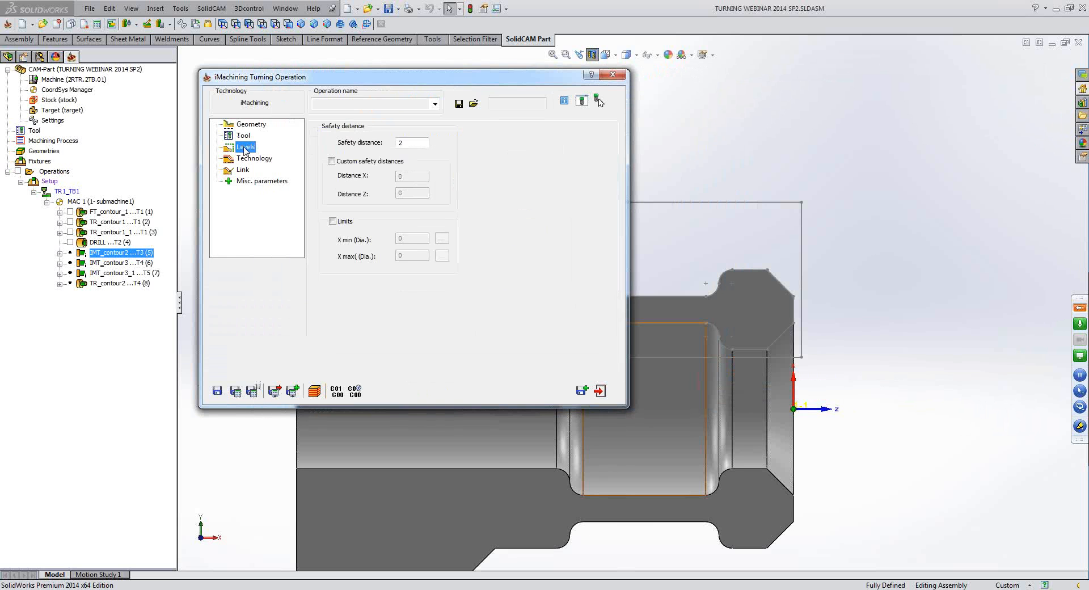
left_click(250, 124)
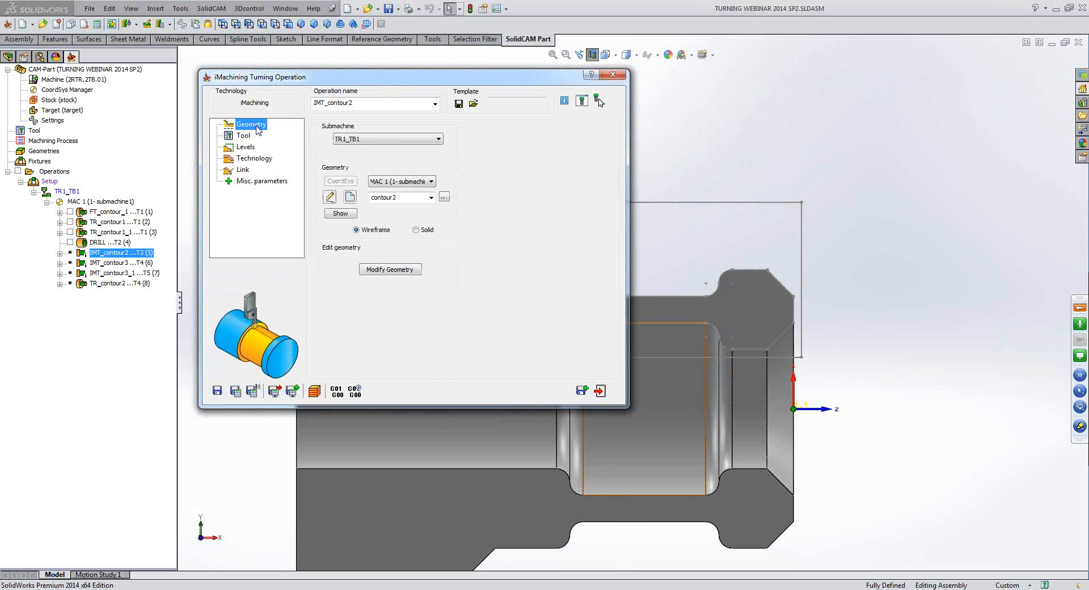
left_click(340, 214)
scroll(715, 272, "down", 5)
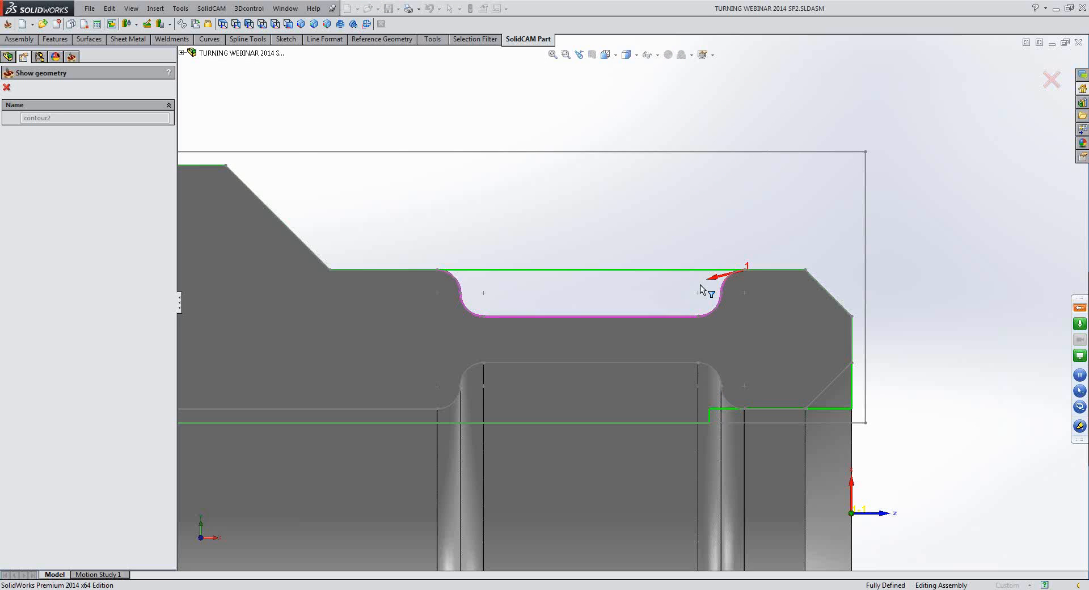
scroll(571, 301, "up", 1)
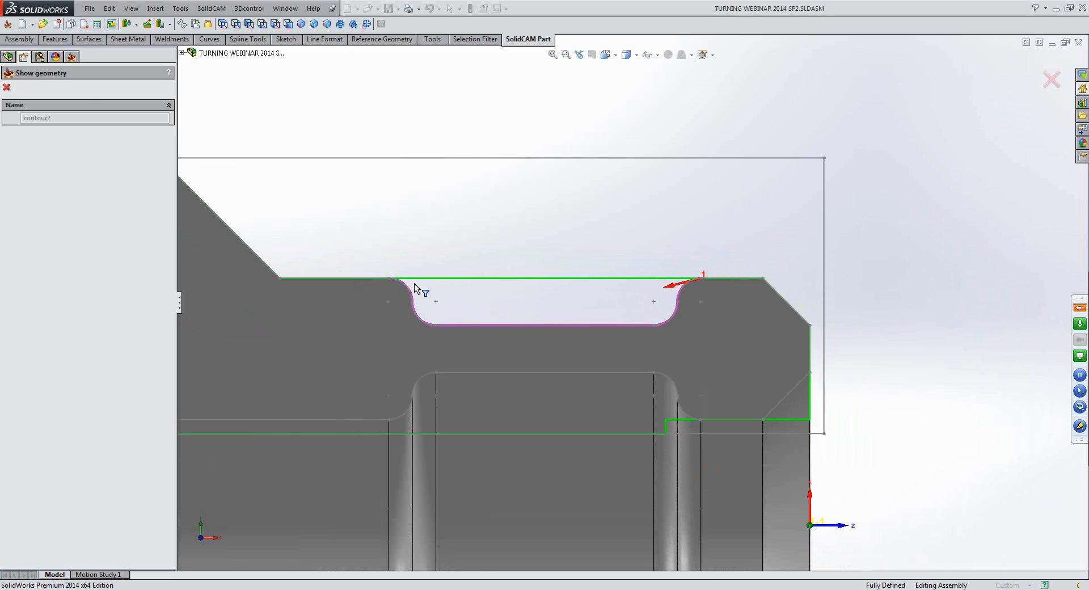
left_click(7, 88)
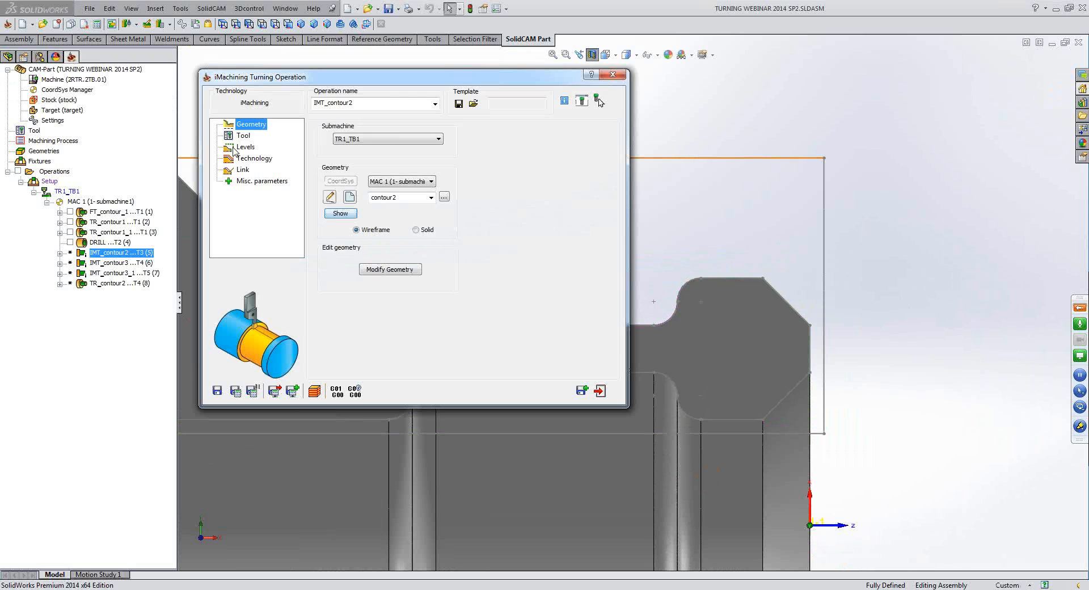
left_click(244, 135)
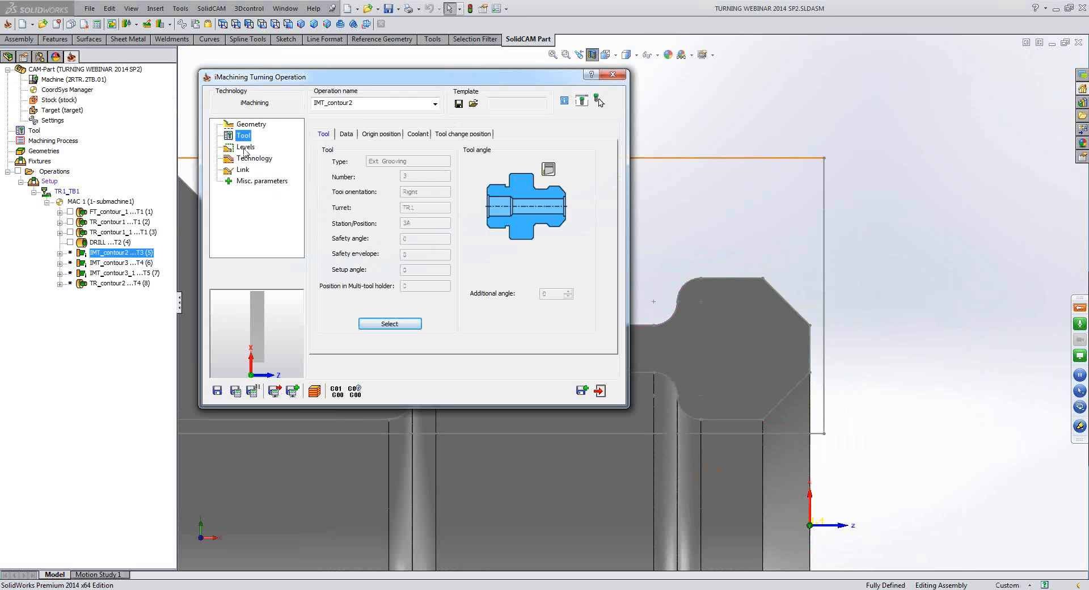
Define the cutting angles of IMT_contour2 by step down, with minimum 0.5 and maximum 1.5, and calculate the operation.
left_click(251, 158)
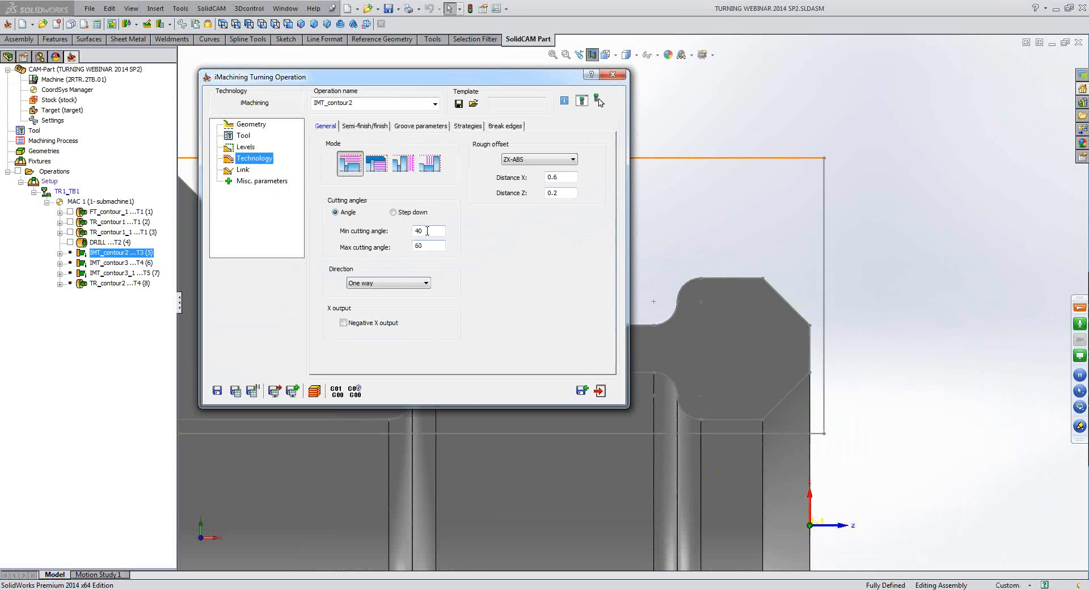
left_click(394, 213)
left_click_drag(443, 231, 379, 236)
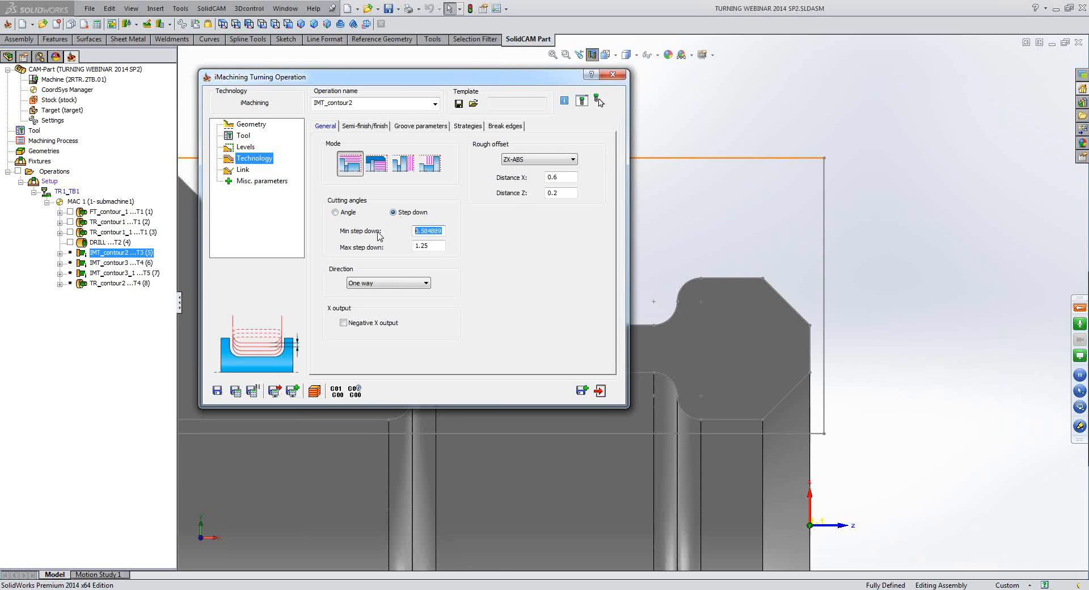
type("0.5")
left_click_drag(441, 246, 370, 252)
type("1")
left_click(433, 232)
left_click(235, 390)
Review the cutting direction choices, keep One way, and recalculate IMT_contour2.
left_click(373, 284)
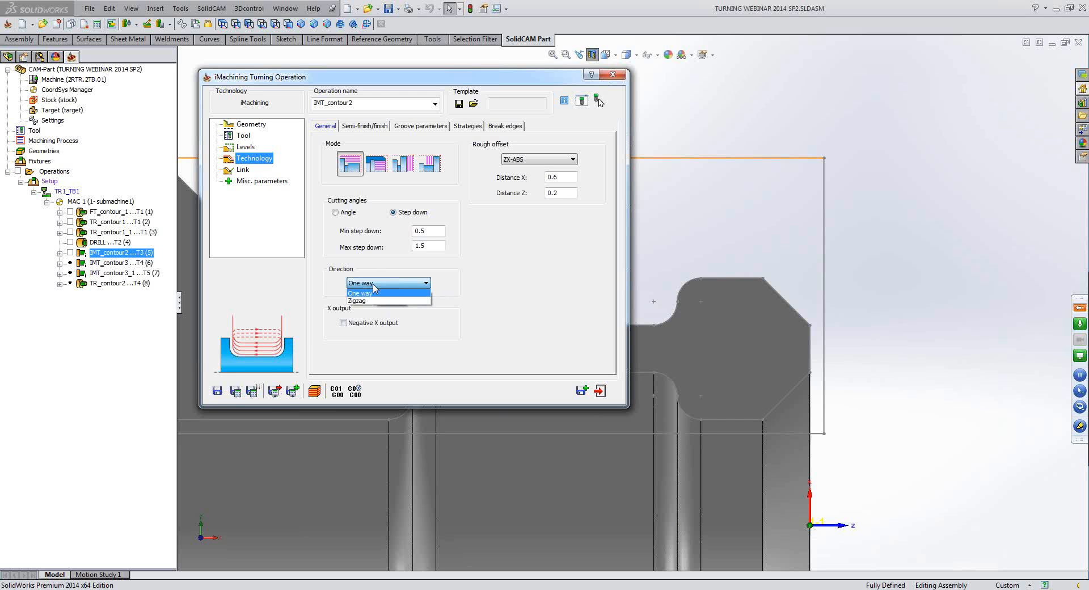
left_click(369, 293)
left_click(236, 390)
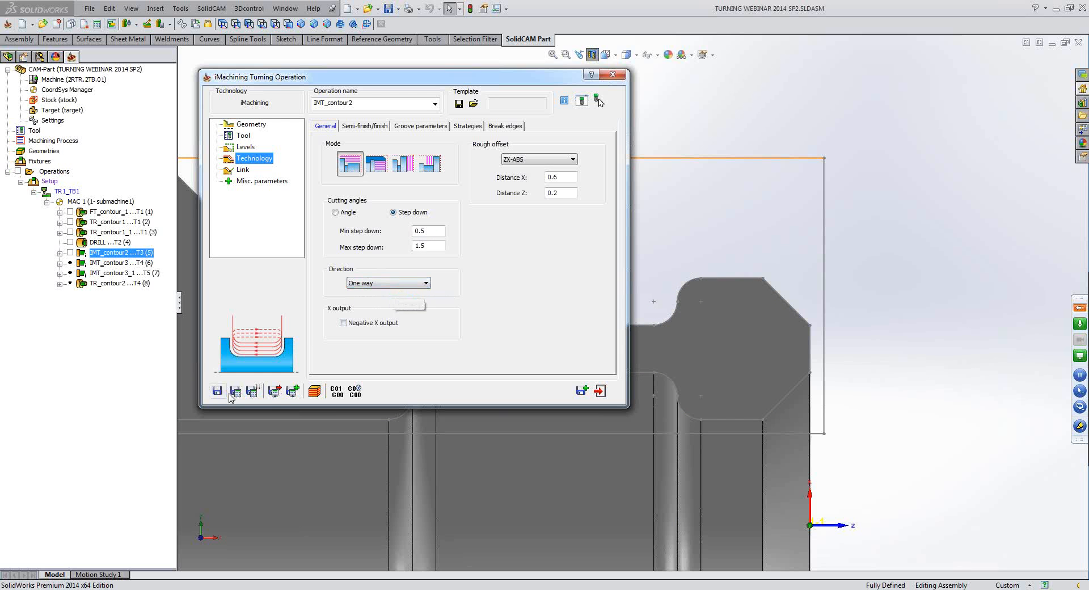
left_click(277, 114)
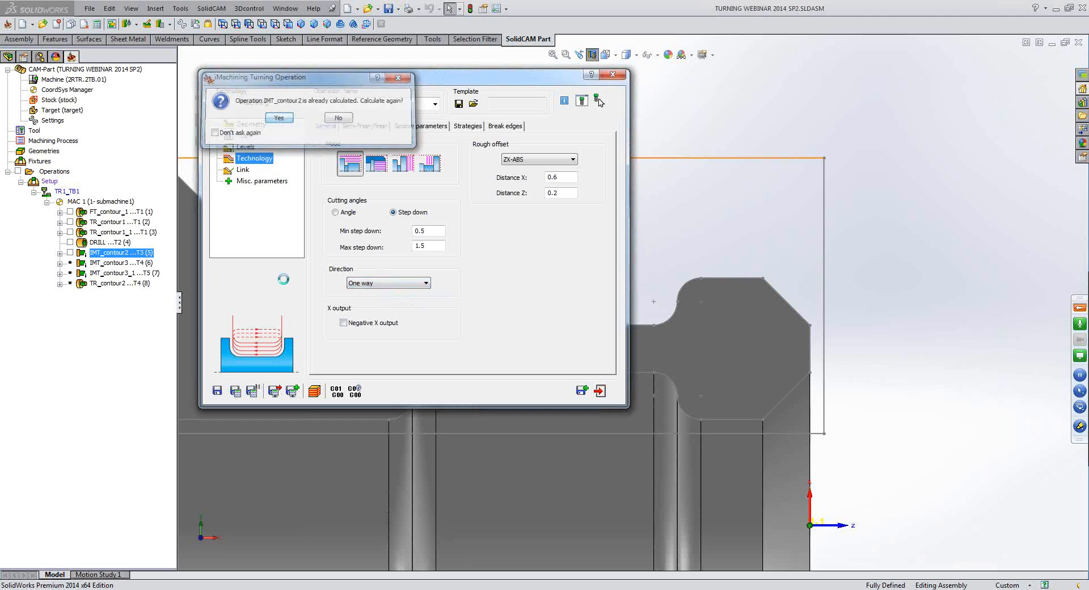
Simulate IMT_contour2 in Host CAD with solid verification enabled, then exit the simulation and the operation.
left_click(313, 391)
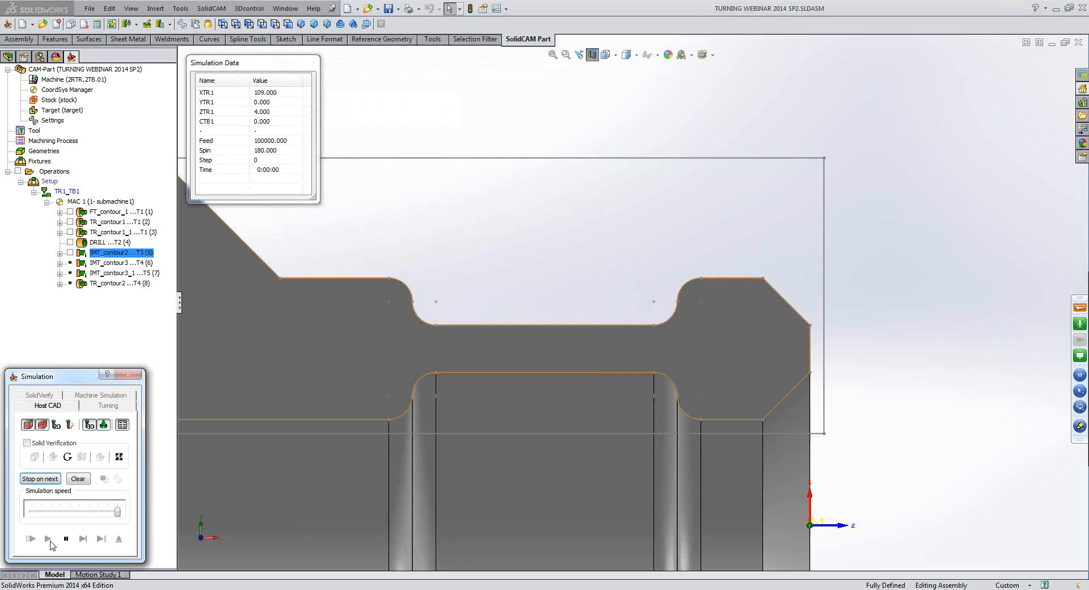
left_click(48, 538)
left_click(83, 540)
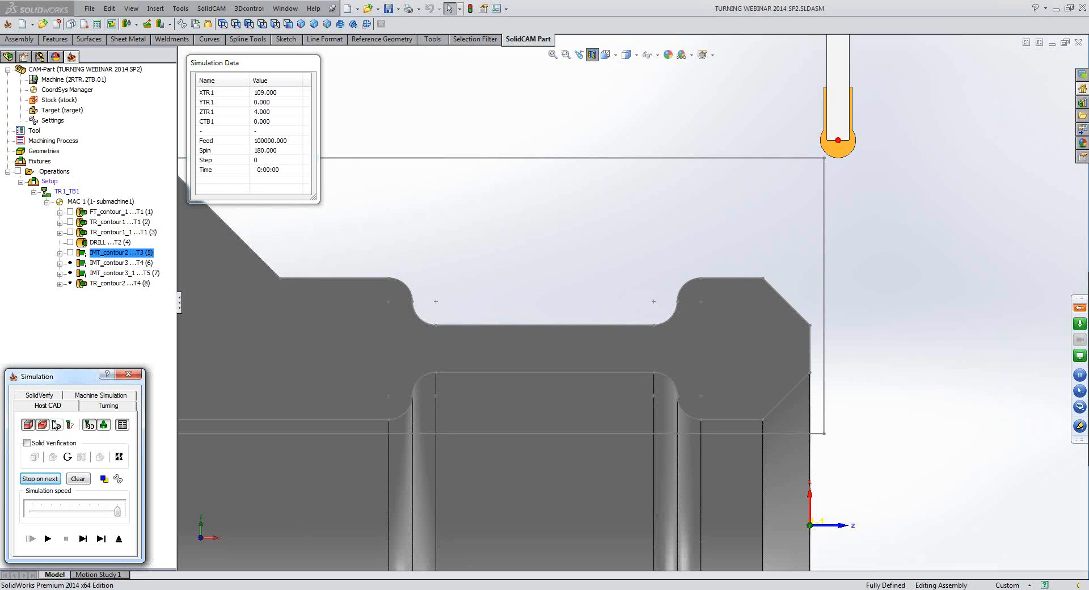
left_click(34, 444)
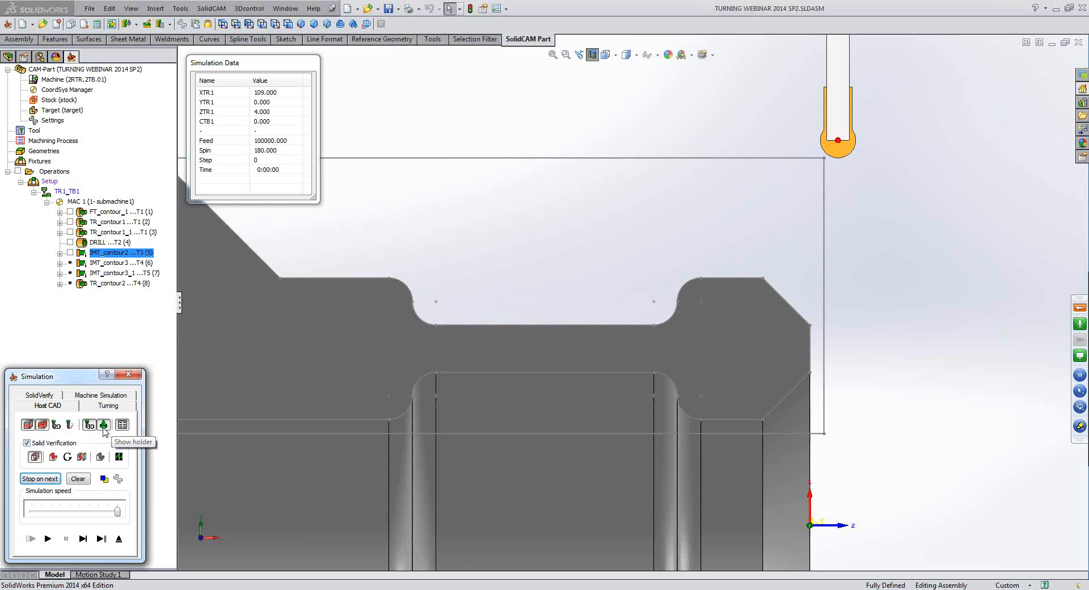
left_click(702, 207)
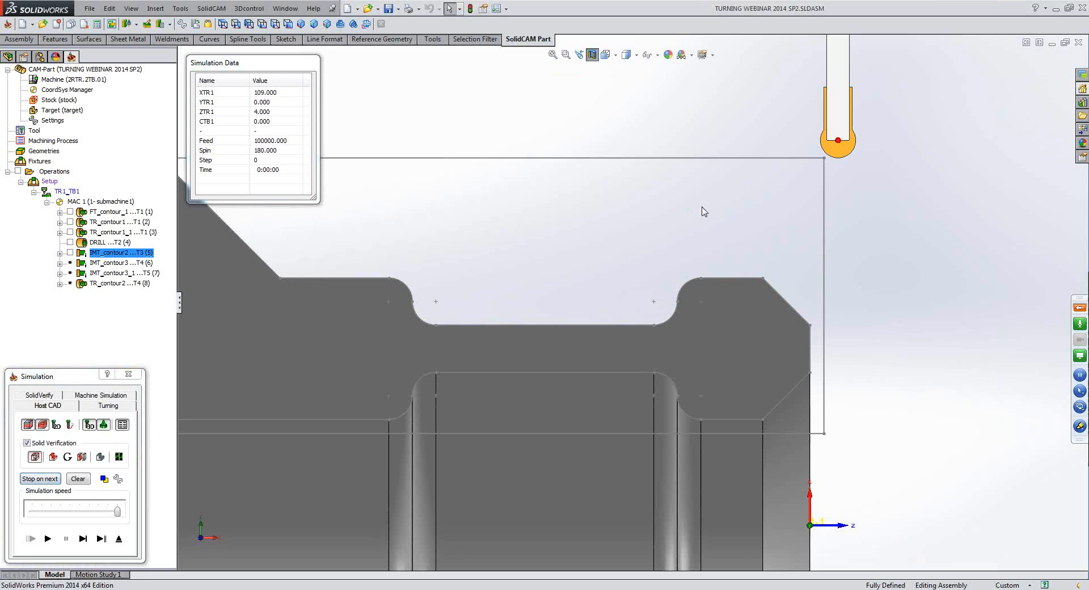
scroll(702, 207, "up", 1)
scroll(703, 211, "up", 3)
left_click(119, 539)
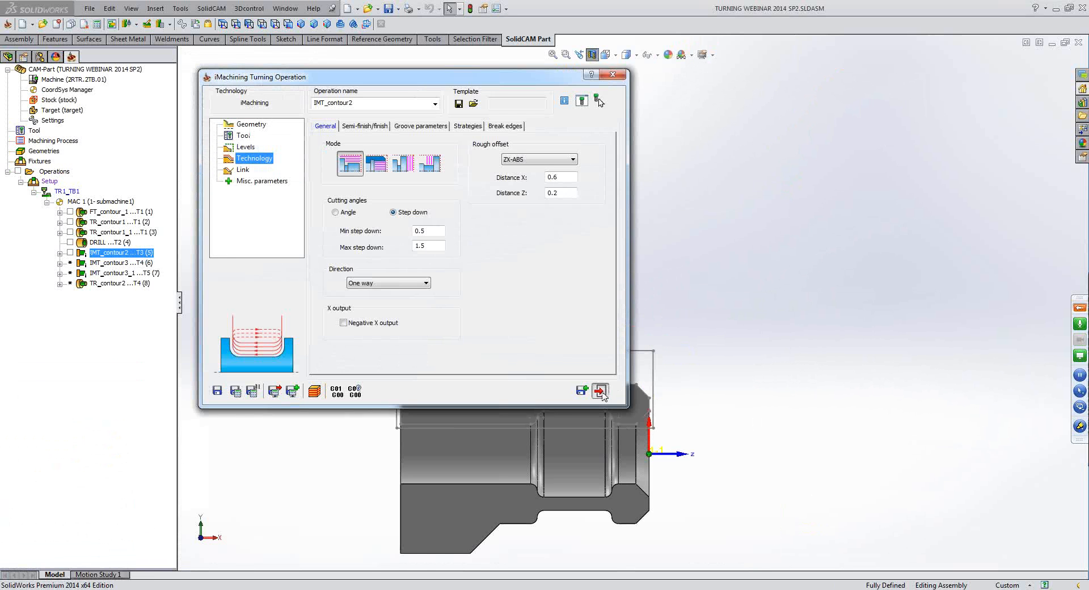
left_click(600, 391)
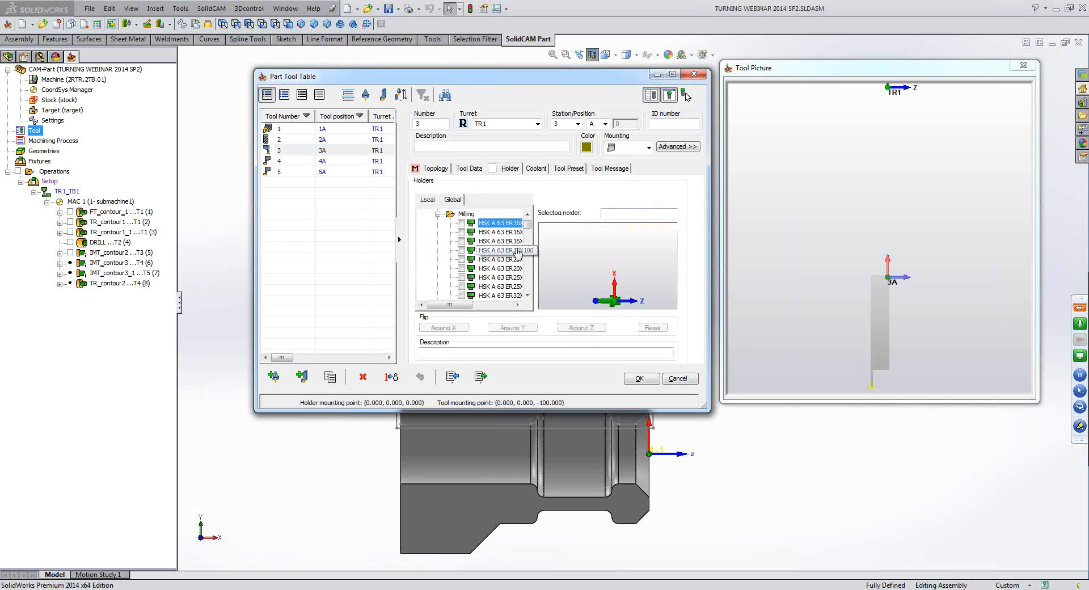
Assign the global turning holder HSK A63WH-ASHL-25 to grooving tool 3 in the part tool table.
left_click(499, 231)
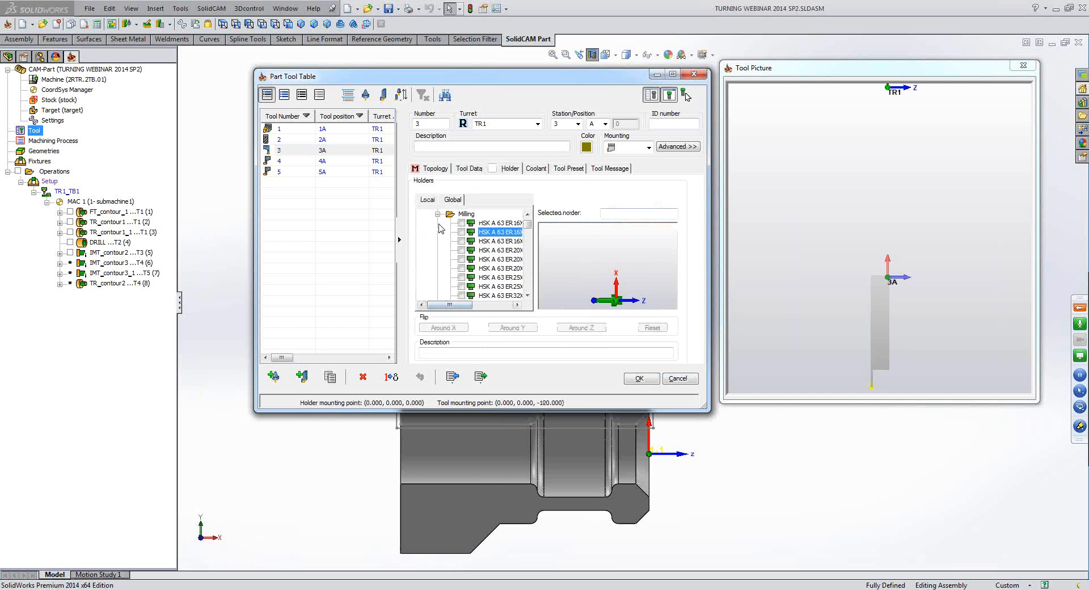
left_click(439, 215)
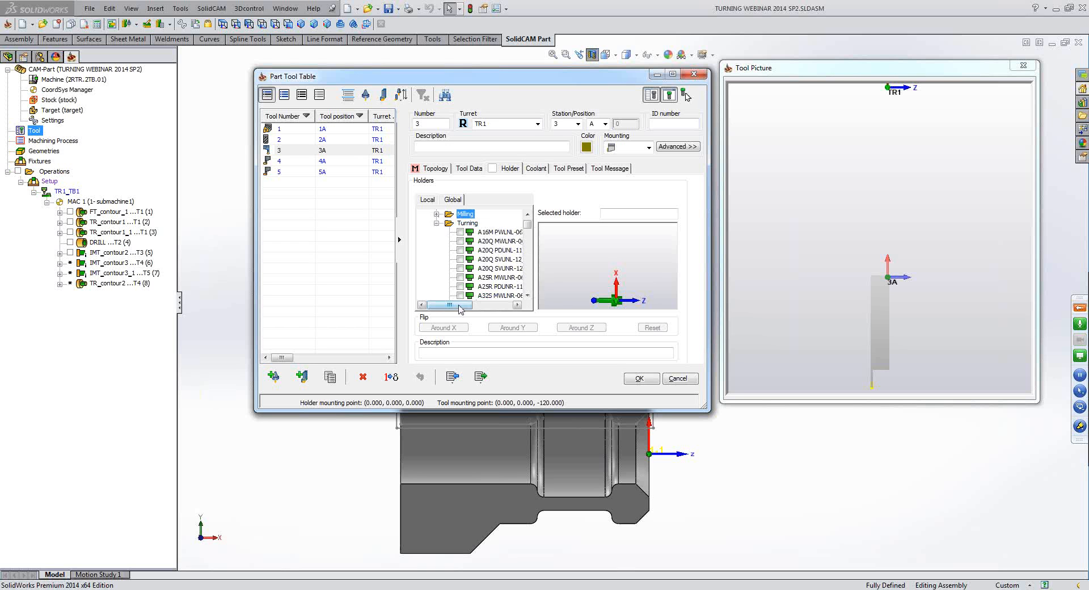
left_click_drag(449, 305, 464, 305)
left_click(528, 295)
left_click(527, 295)
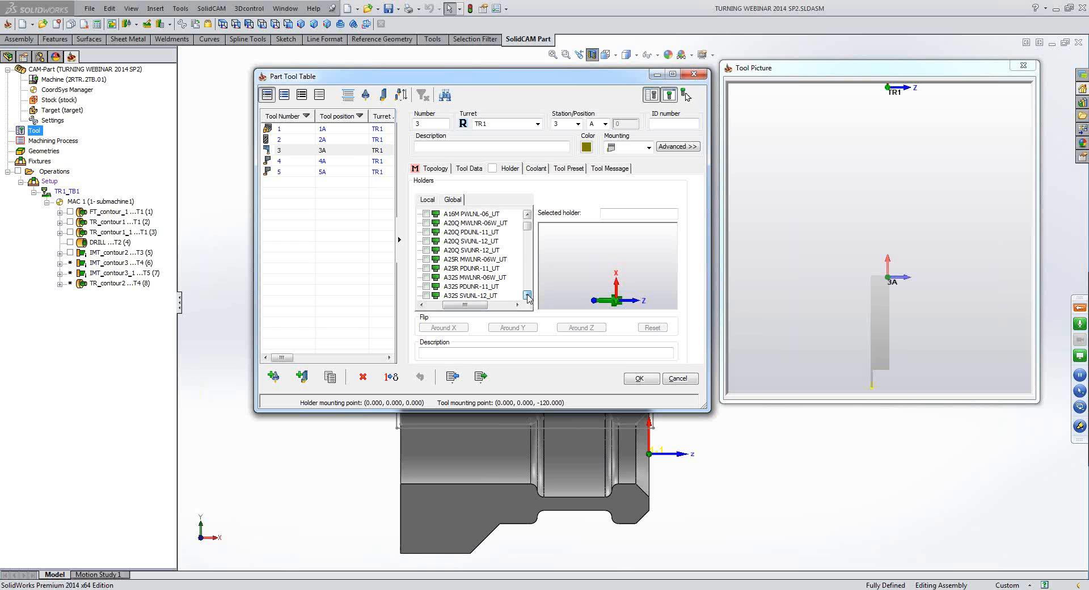
left_click(528, 294)
left_click(526, 283)
left_click(526, 283)
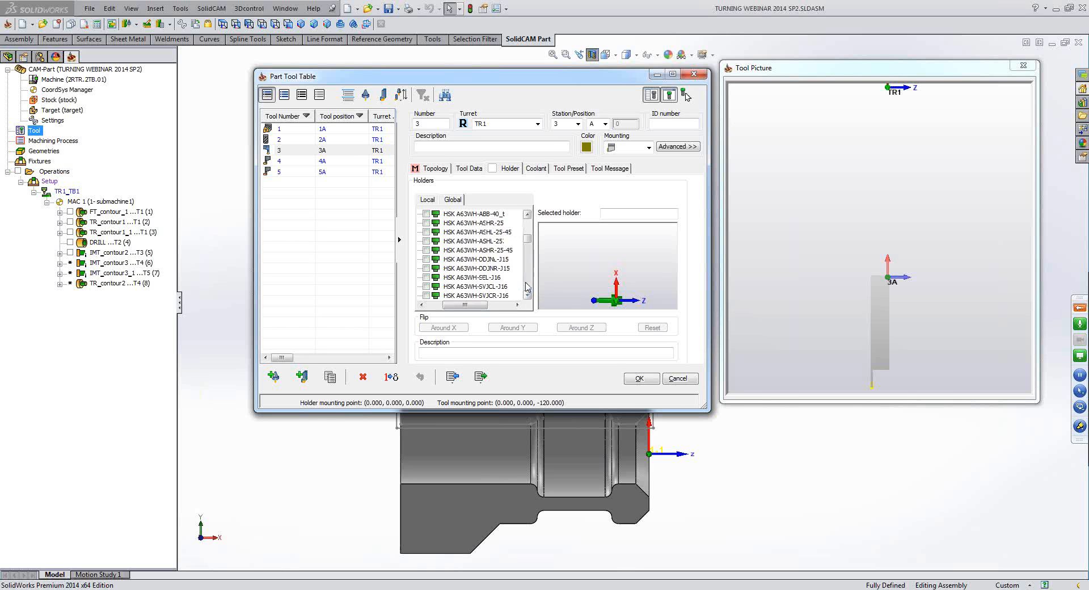
left_click(473, 241)
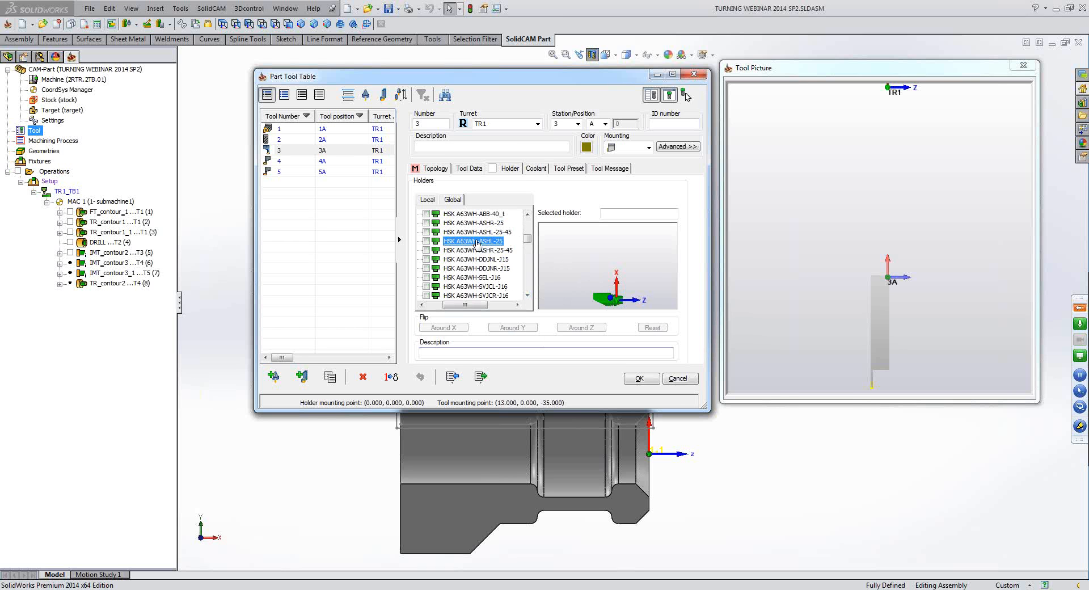
left_click(426, 241)
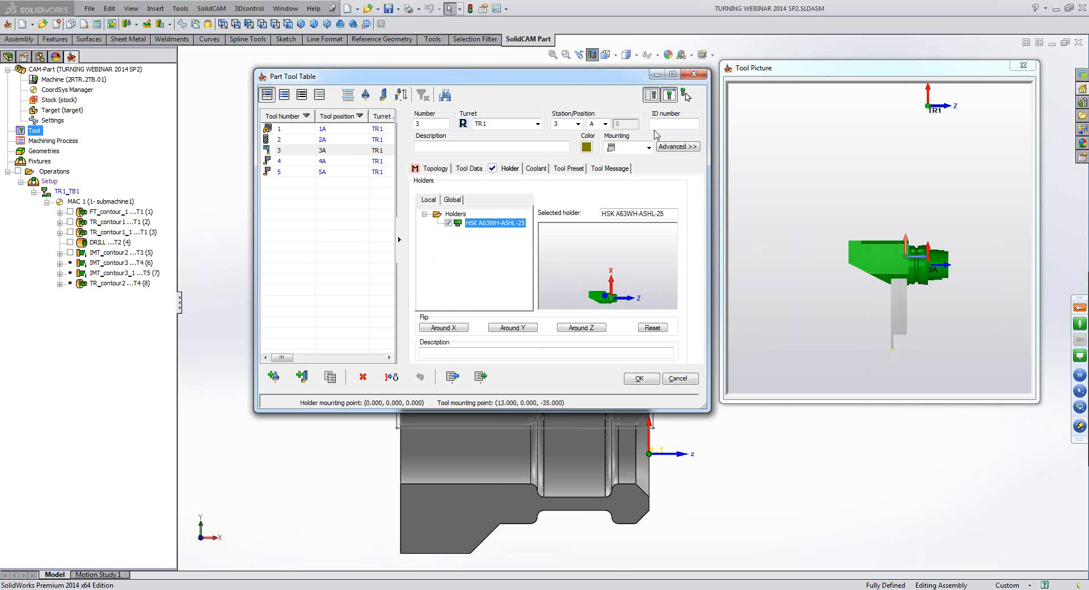
Flip the HSK A63WH-ASHL-25 holder around Y and inspect how the tool is mounted.
left_click(514, 328)
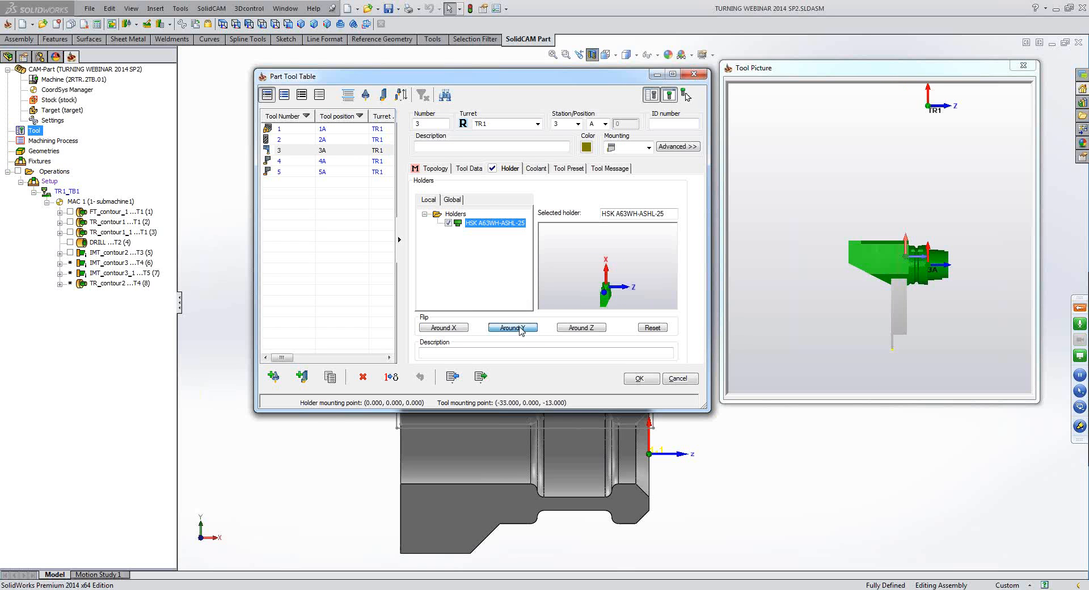
left_click(893, 284)
left_click_drag(893, 282, 842, 304)
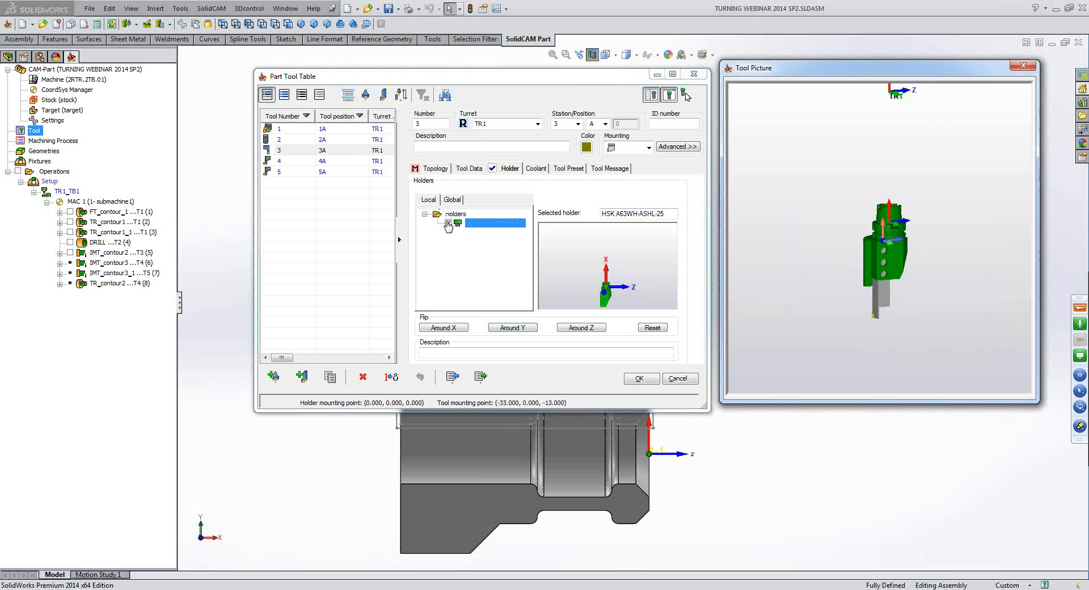
Replace the holder of grooving tool 3 with the global turning holder HSK A63WH-ASHR-25.
left_click(454, 202)
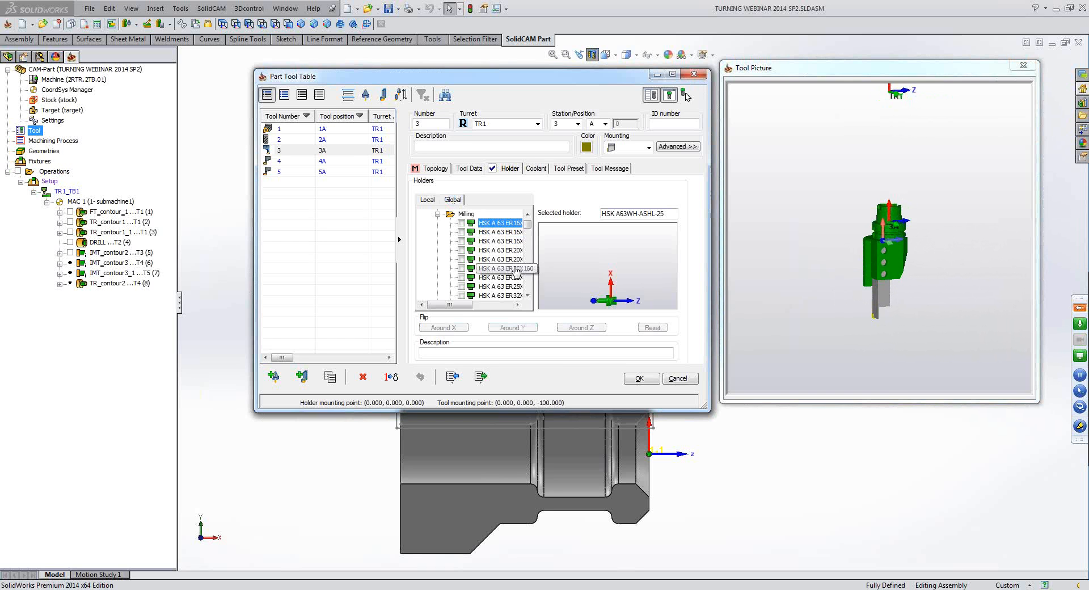
left_click(438, 214)
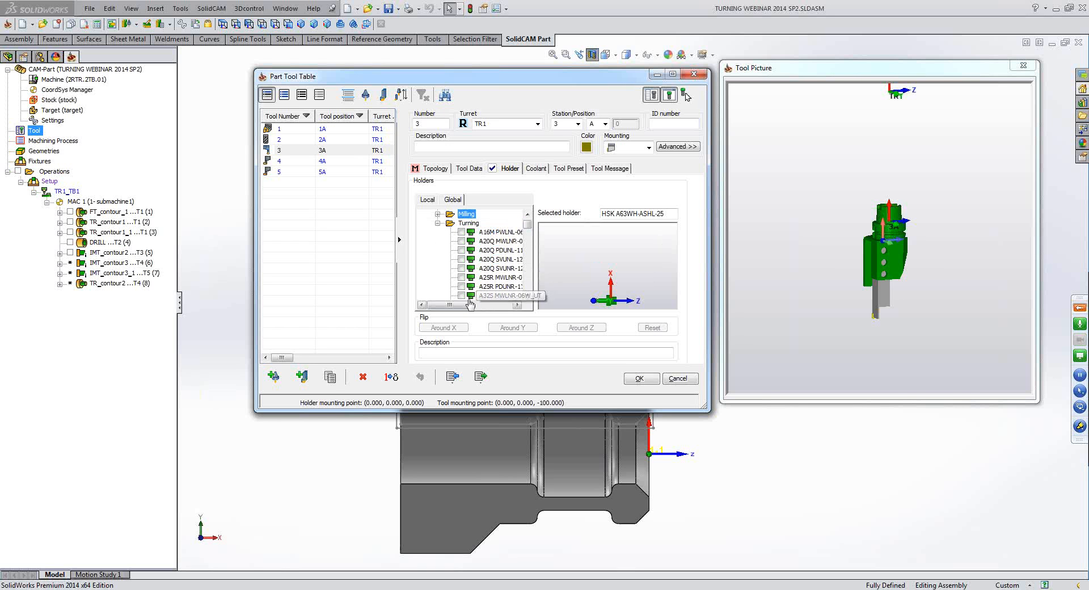
left_click_drag(467, 304, 481, 305)
left_click_drag(525, 221, 528, 239)
left_click(486, 232)
scroll(486, 232, "up", 2)
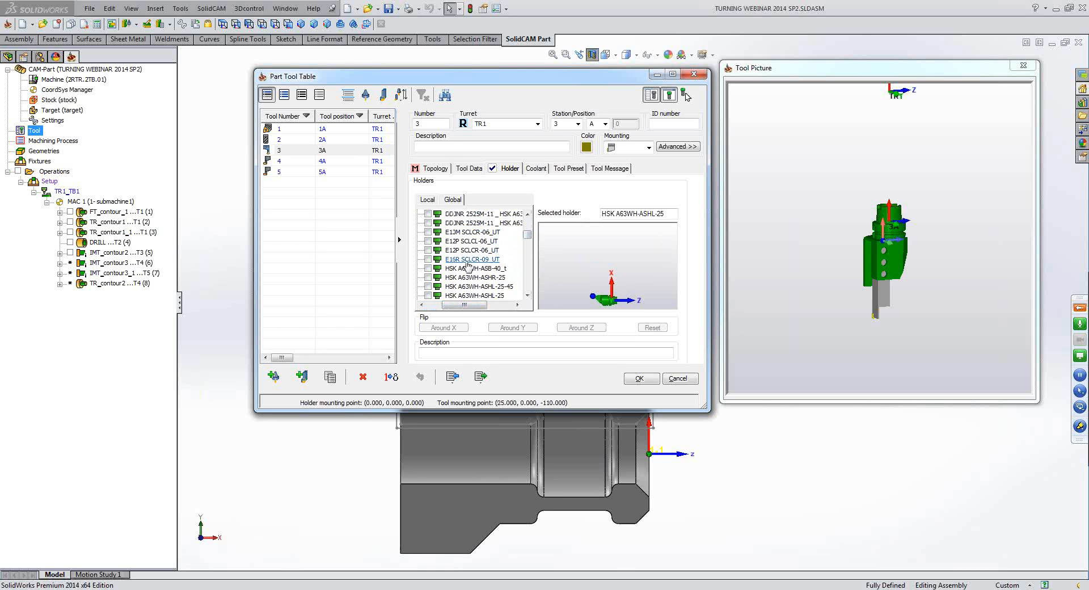
left_click(469, 260)
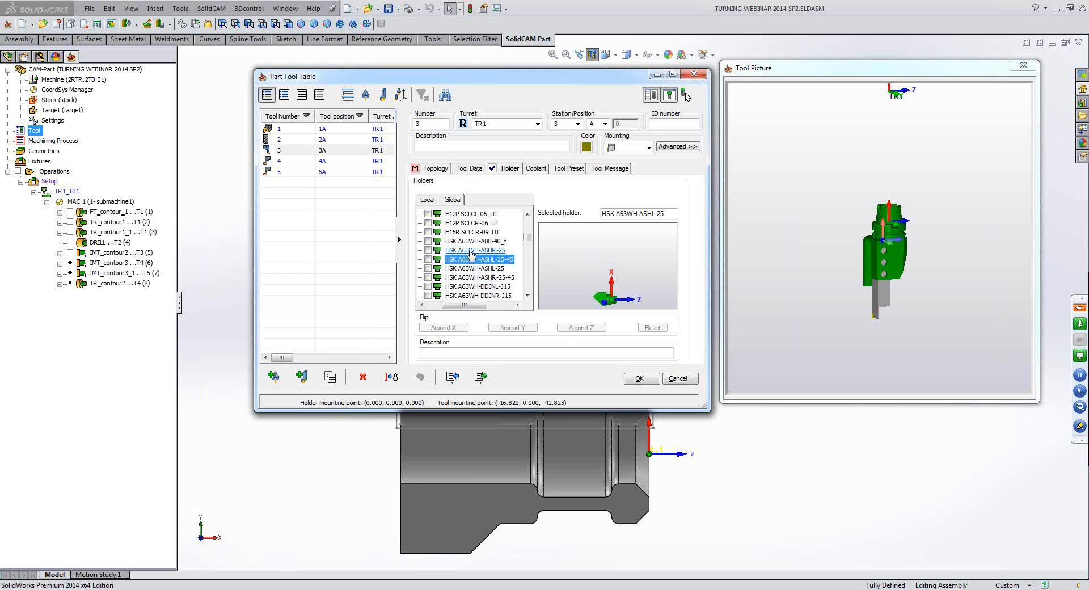
left_click(472, 250)
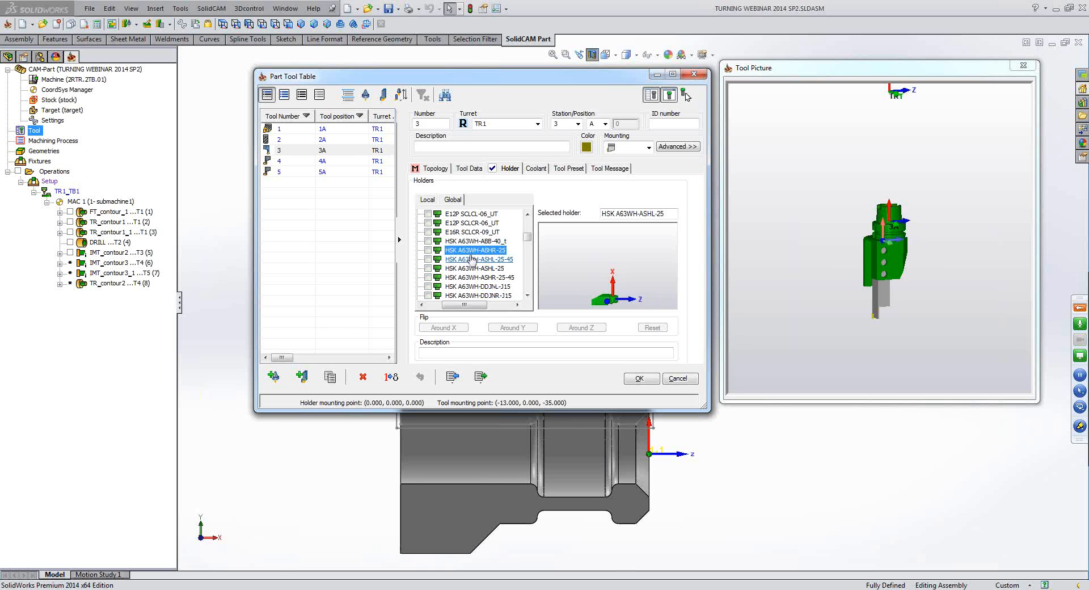
left_click(429, 251)
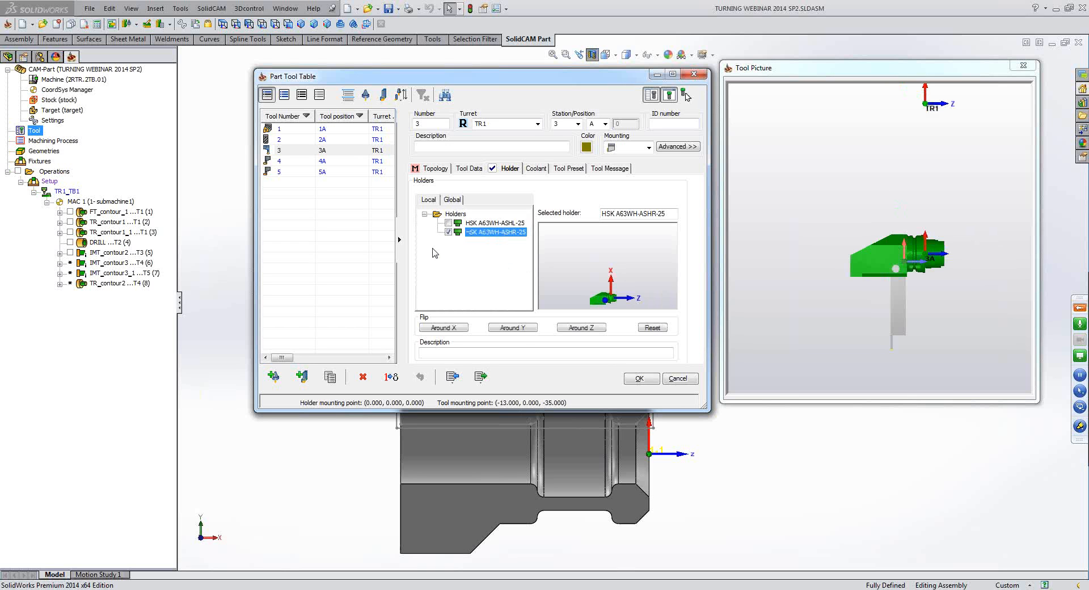
Flip the HSK A63WH-ASHR-25 holder once around Y and twice around X, check its orientation, and confirm the tool table.
left_click(512, 328)
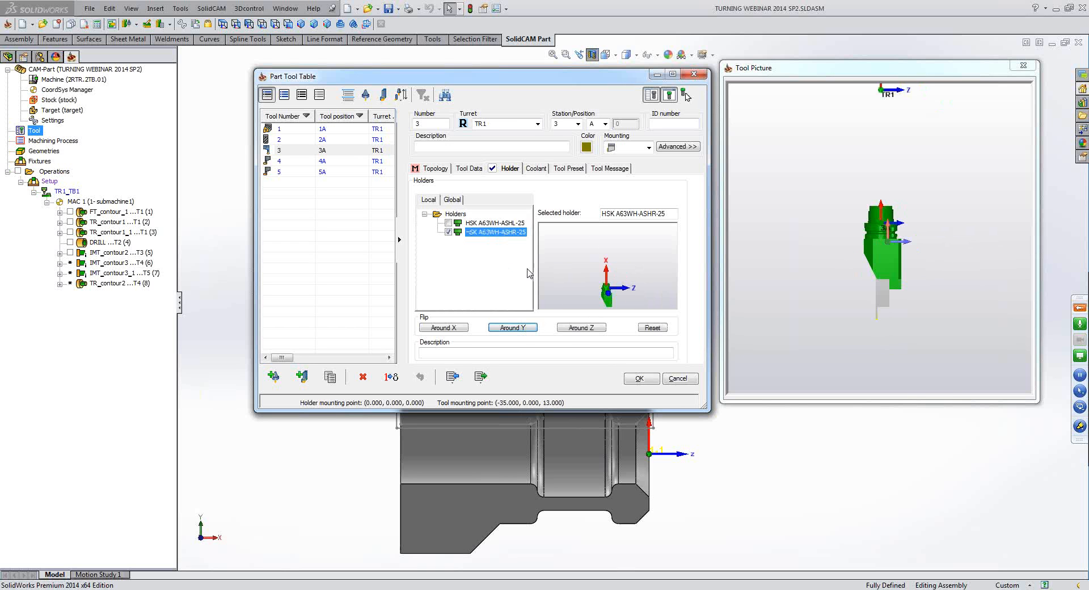
left_click(461, 328)
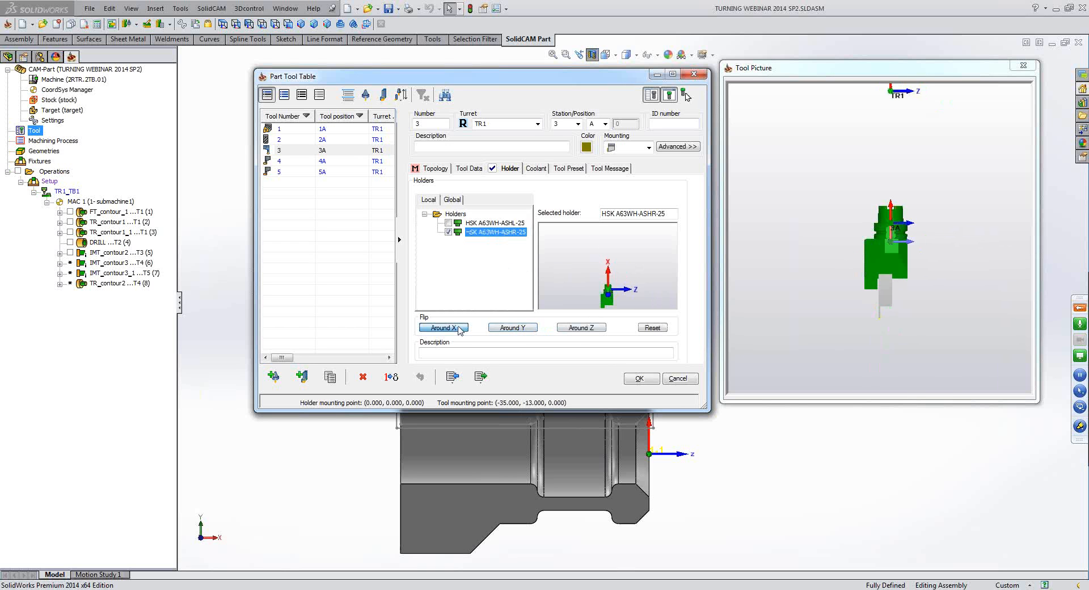
middle_click_drag(843, 242, 902, 256)
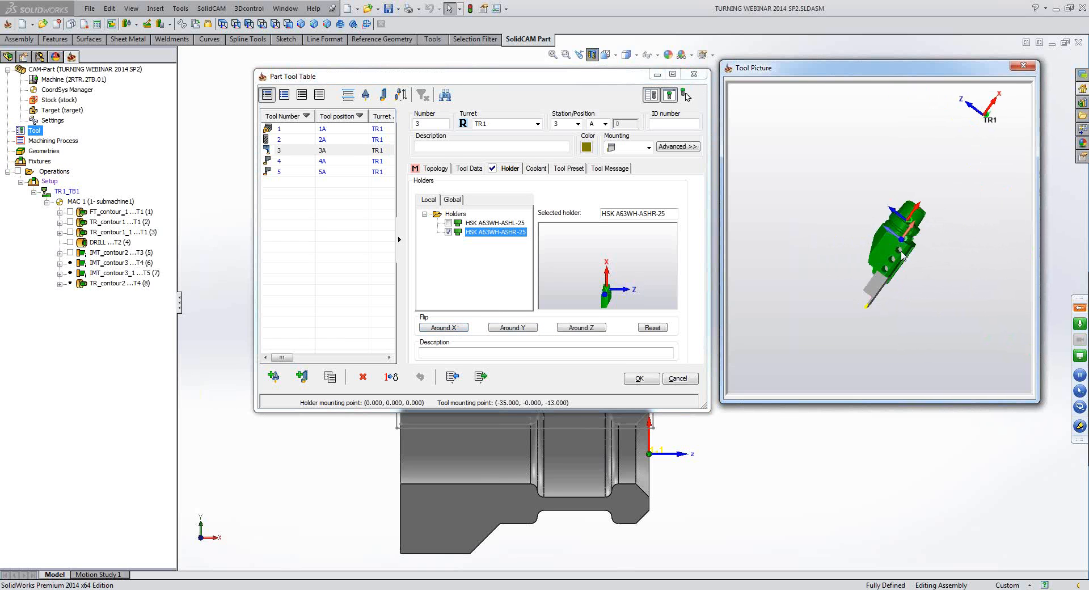
left_click(641, 379)
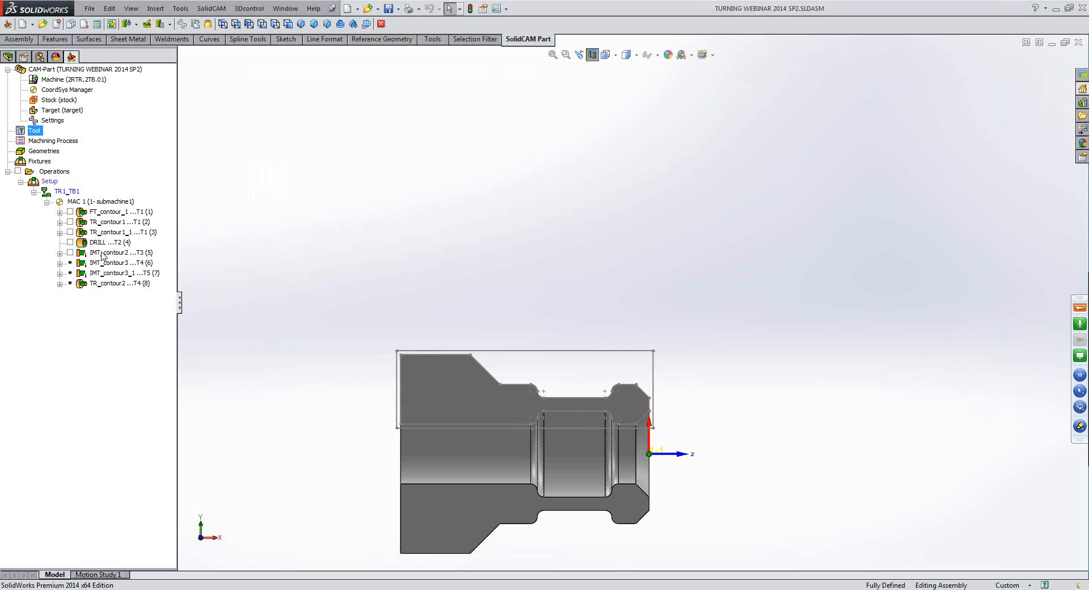
Reopen IMT_contour2, recalculate it with the new holder, and check the tool with its holder in the tool settings.
left_click(103, 255)
double_click(104, 254)
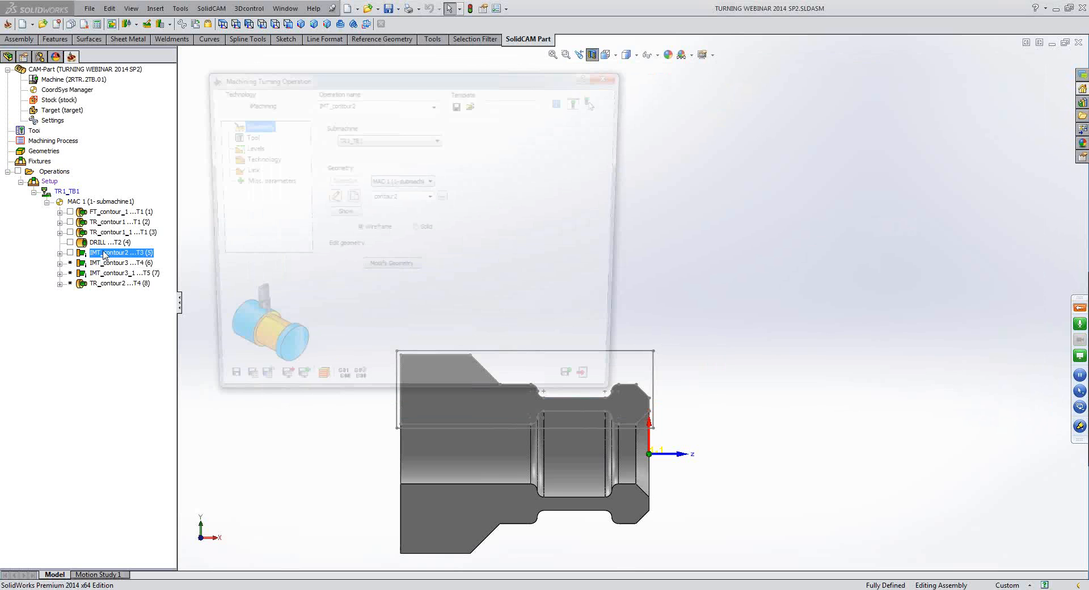
left_click(236, 390)
left_click(279, 118)
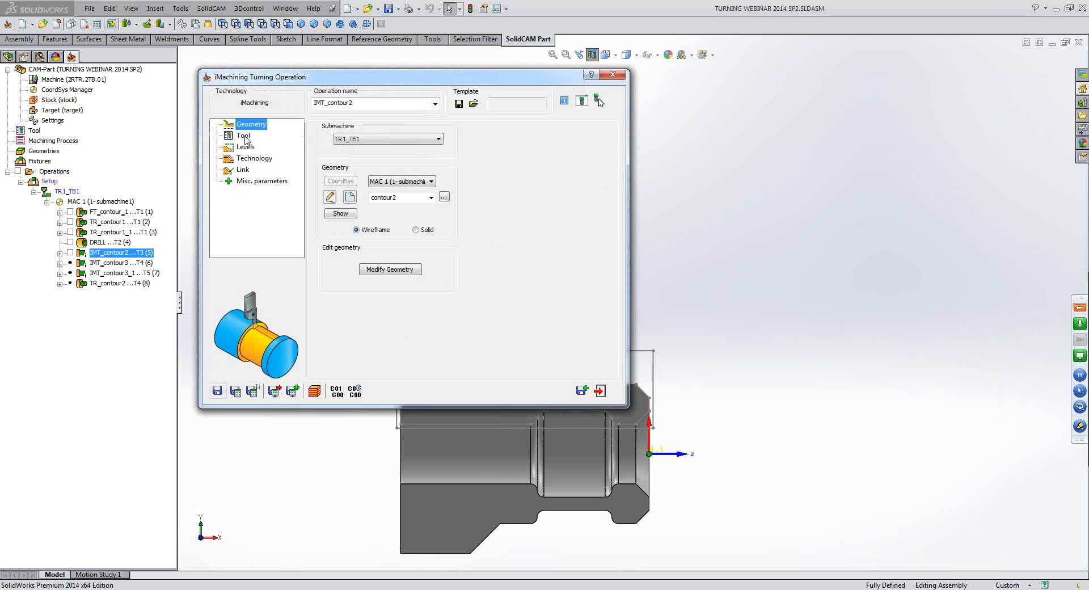
left_click(243, 135)
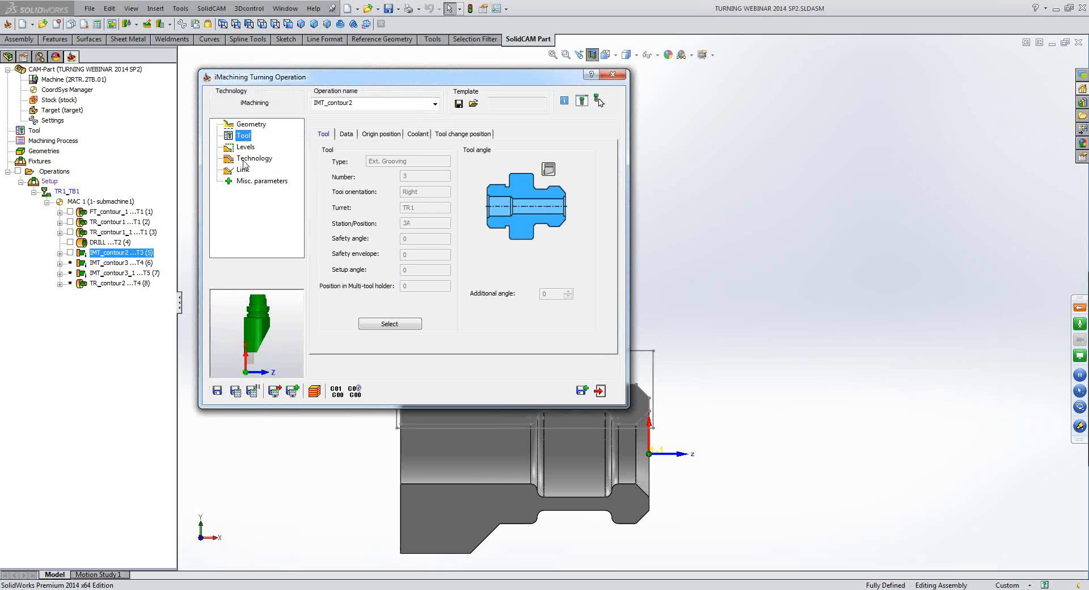
Start the simulation of IMT_contour2, examine the grooving tool in its holder from several angles, and return to the flat front view.
left_click(315, 389)
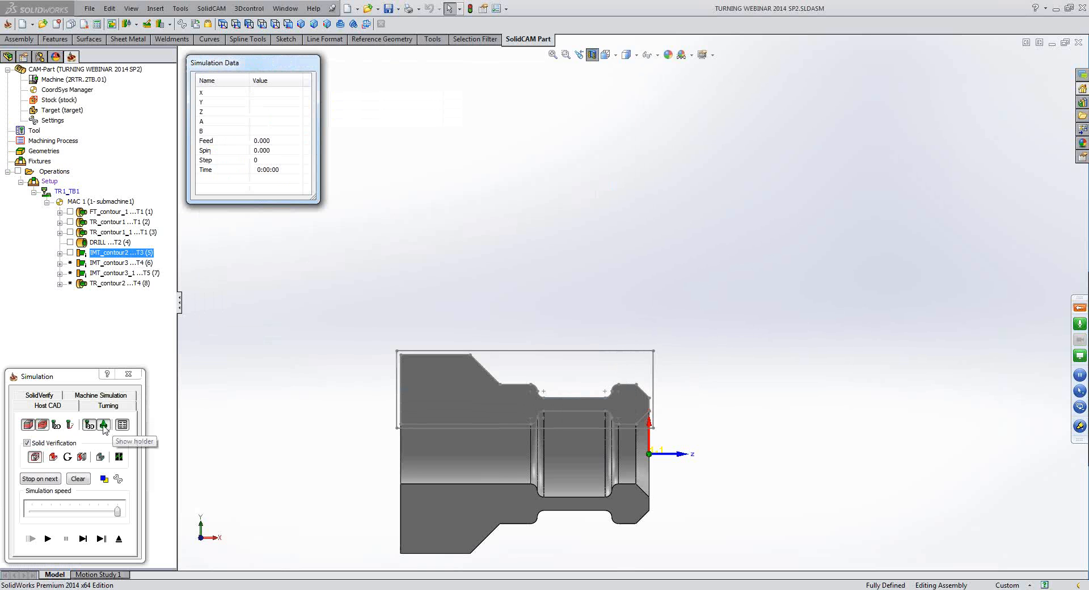
left_click(89, 537)
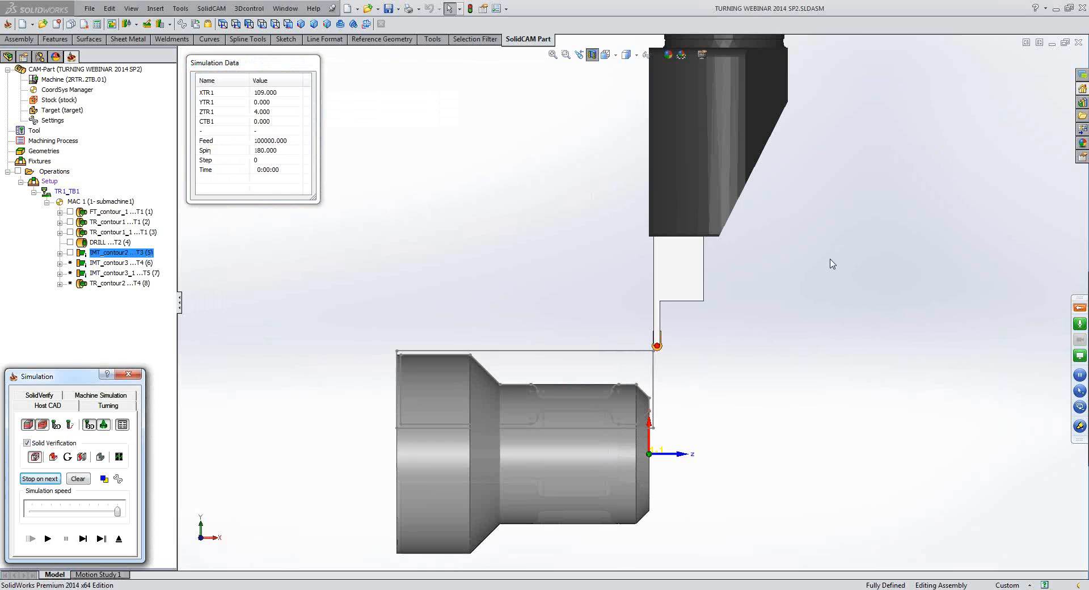
middle_click_drag(832, 264, 618, 246)
scroll(629, 250, "down", 3)
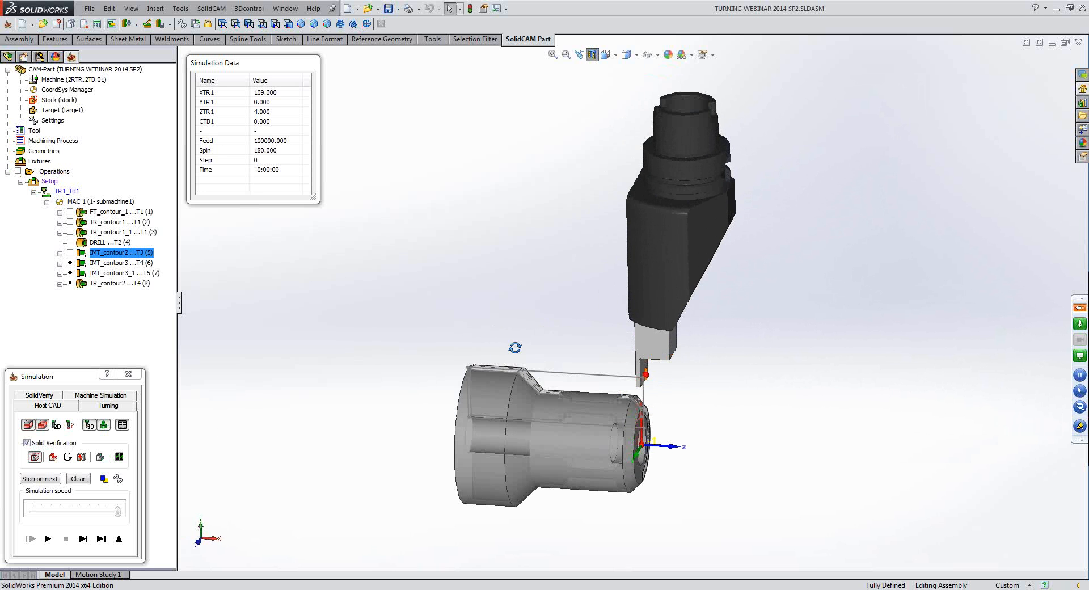
middle_click_drag(522, 369, 571, 431)
scroll(573, 430, "down", 3)
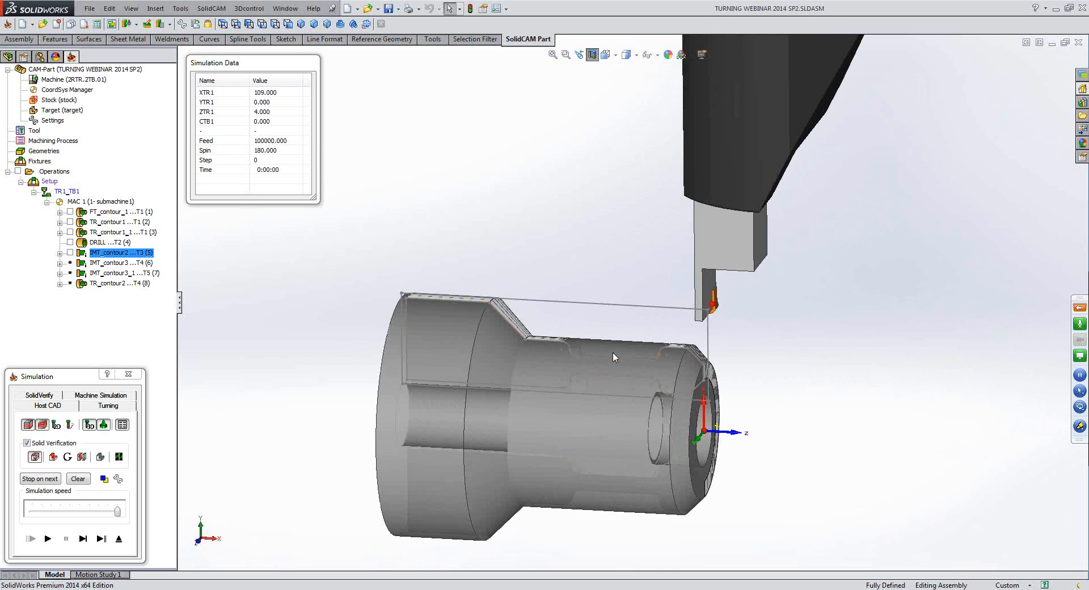
mouse_move(622, 307)
middle_mouse_down()
mouse_move(624, 296)
mouse_move(619, 330)
mouse_move(625, 324)
middle_mouse_up()
left_click(367, 24)
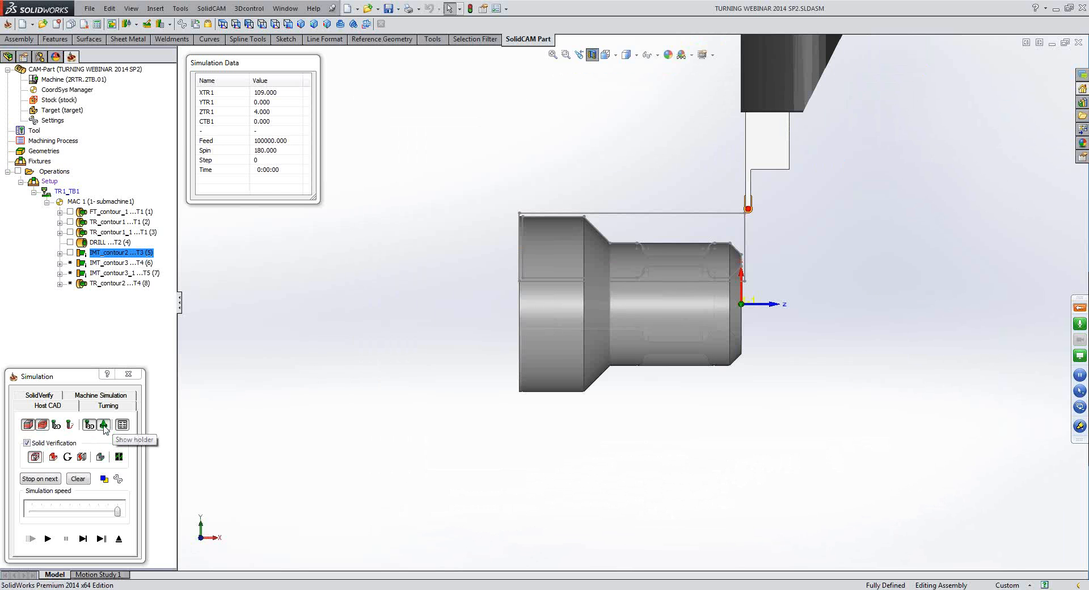
Hide the holder and the 3D tool in the simulation, and show both again.
left_click(105, 428)
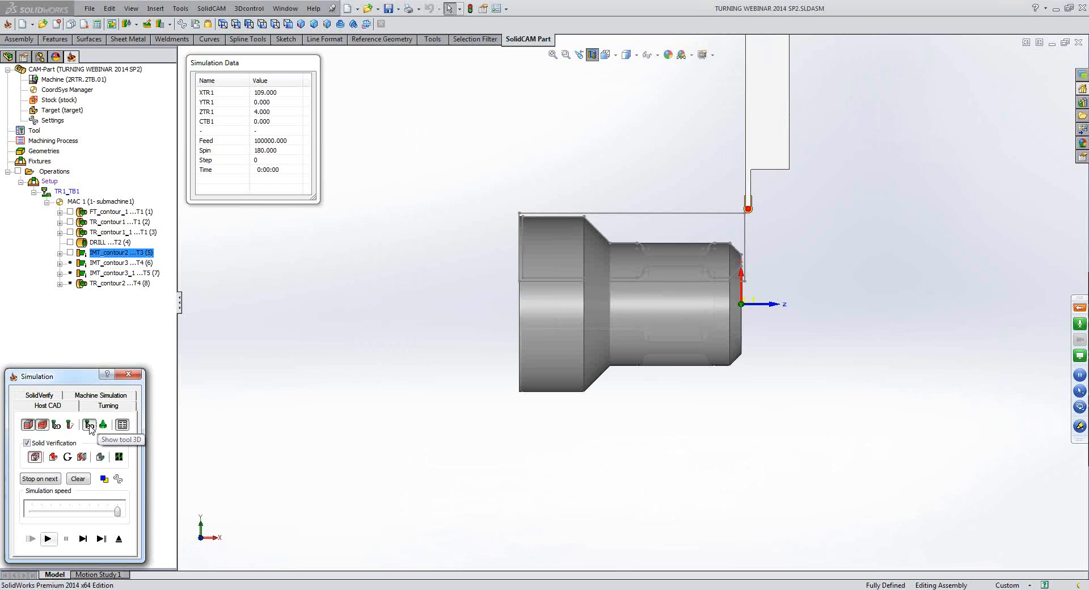
left_click(89, 425)
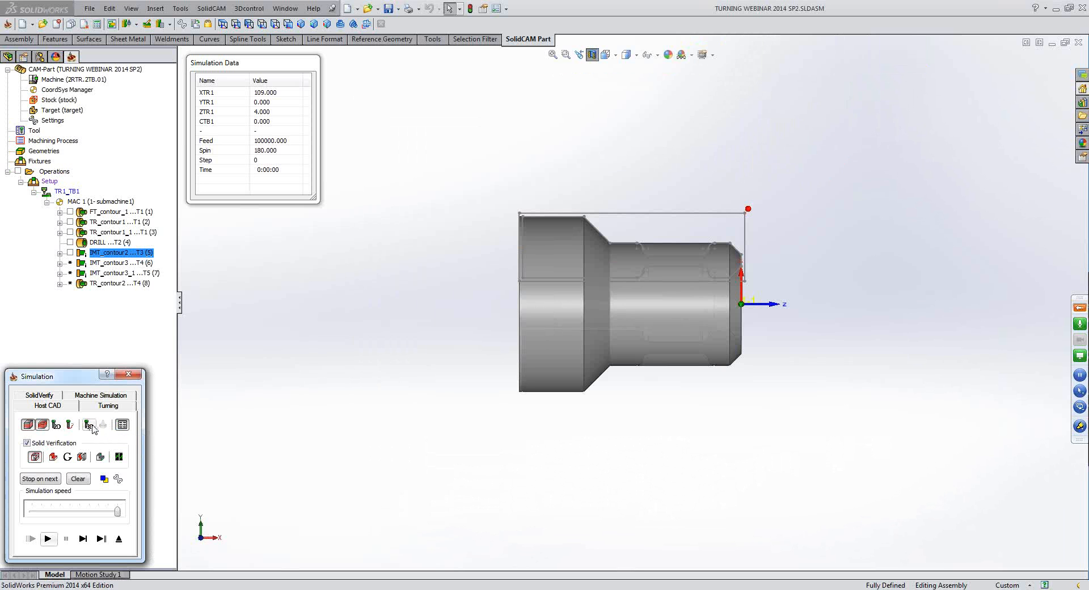
left_click(89, 425)
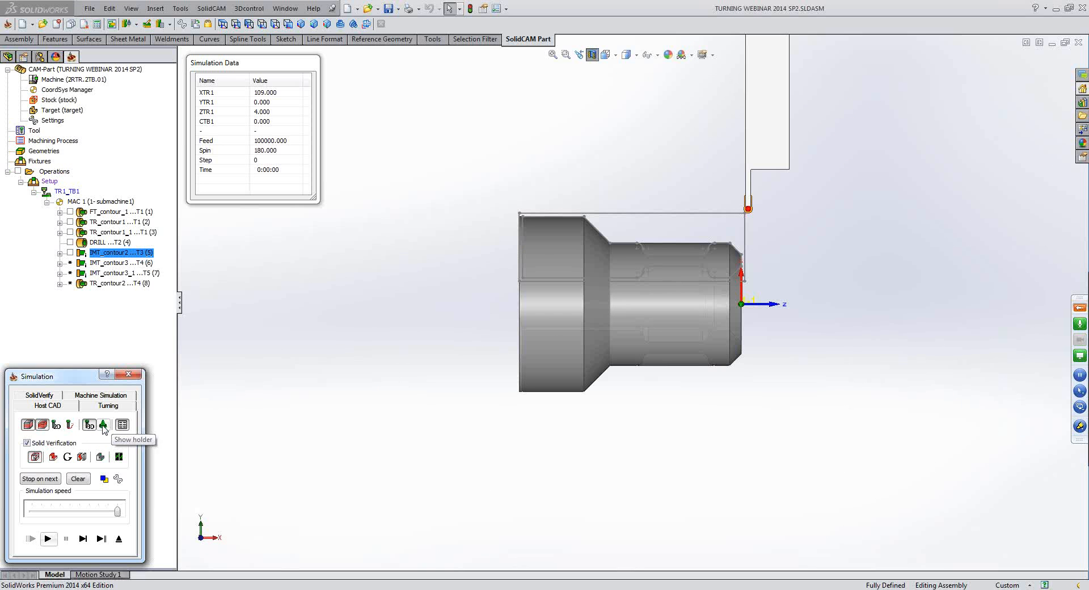
left_click(104, 427)
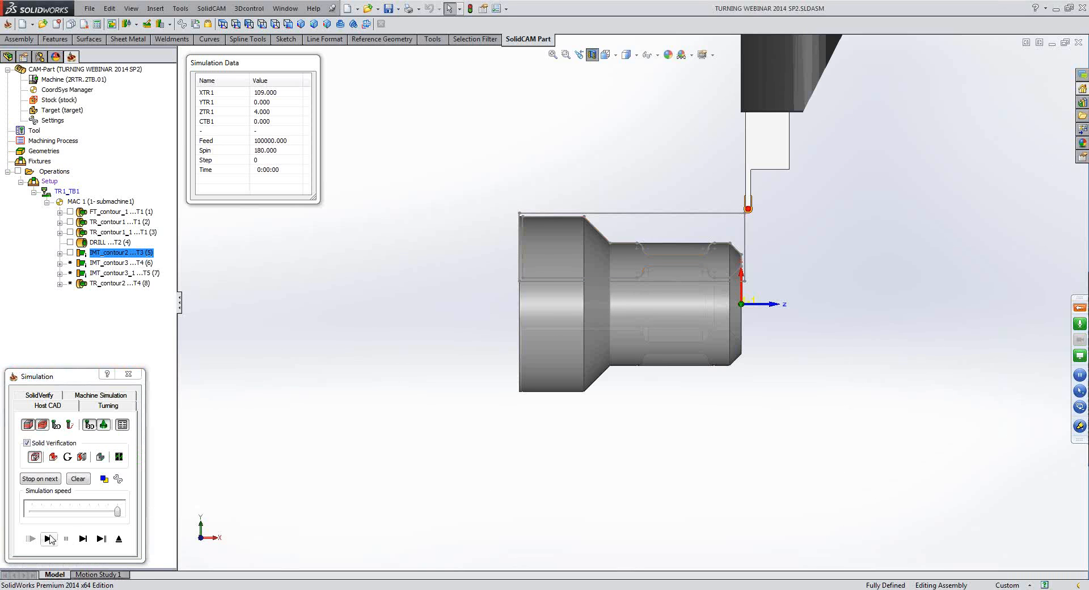
Play the groove simulation through, and restart it move by move with a close view of the tool tip.
scroll(725, 200, "down", 3)
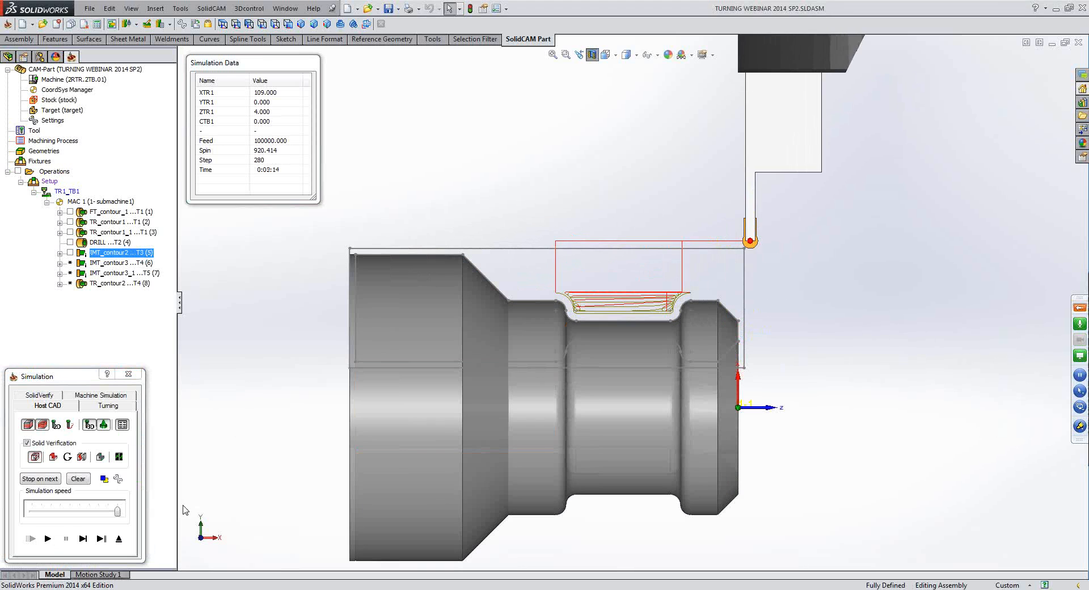
left_click(83, 539)
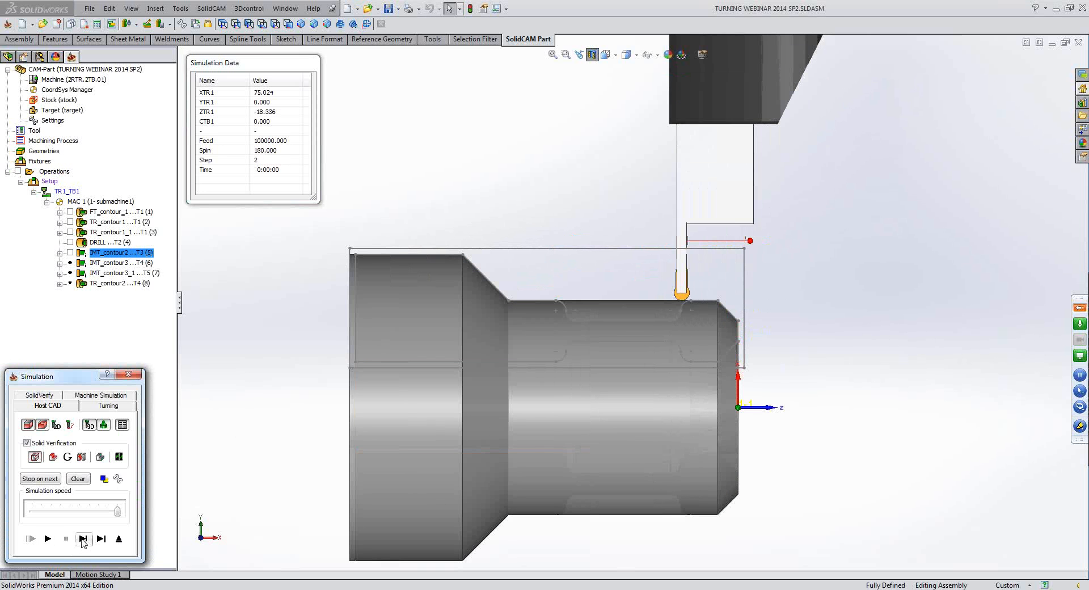
scroll(649, 293, "down", 3)
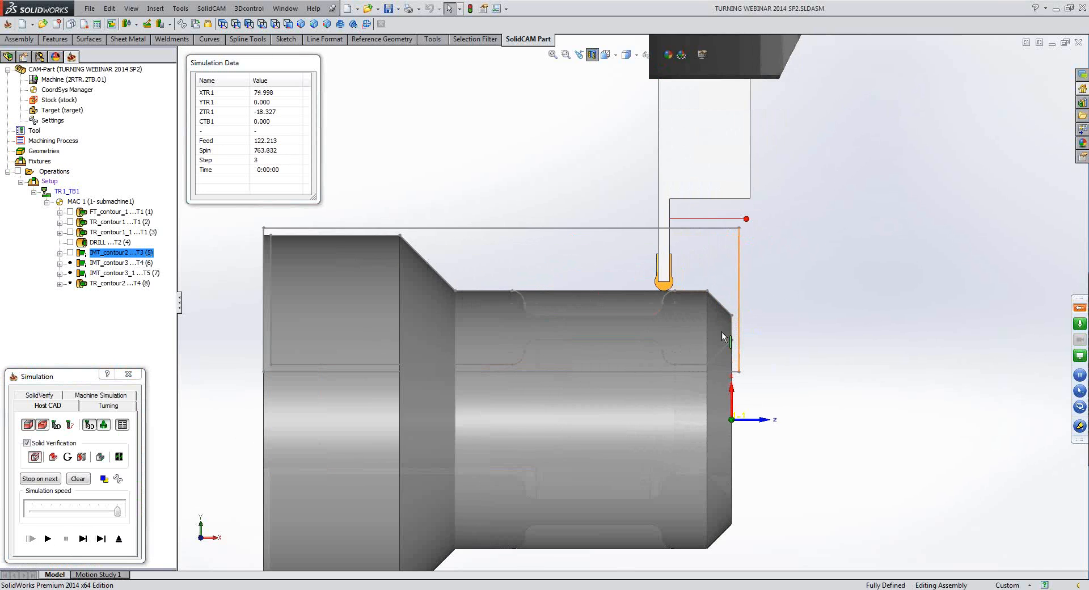
scroll(650, 293, "down", 3)
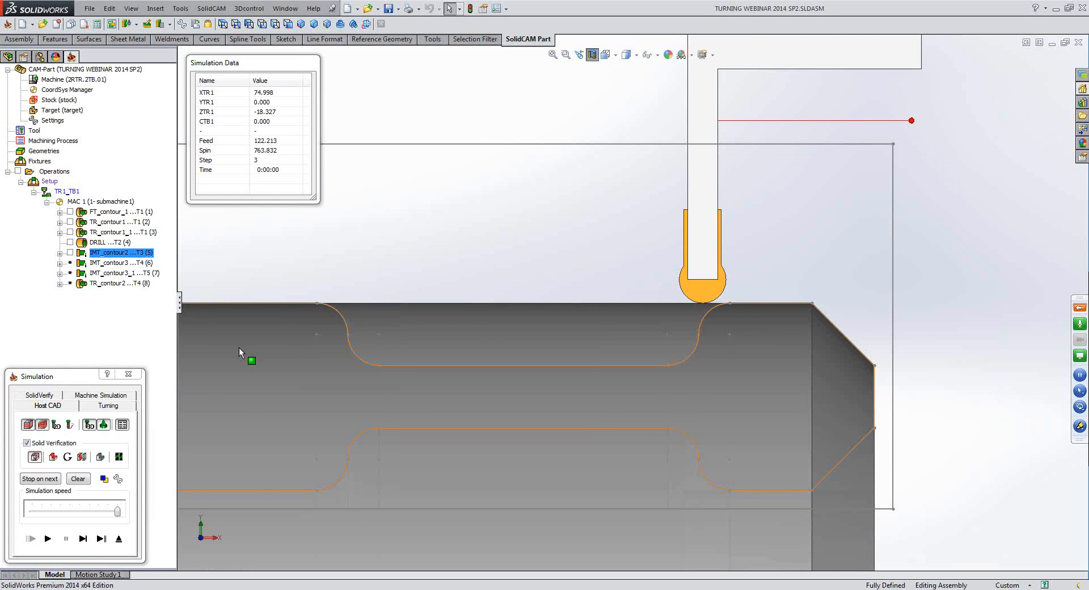
Single-step the simulation along the first groove cut and examine how deep the round tip sits in the material.
left_click(83, 539)
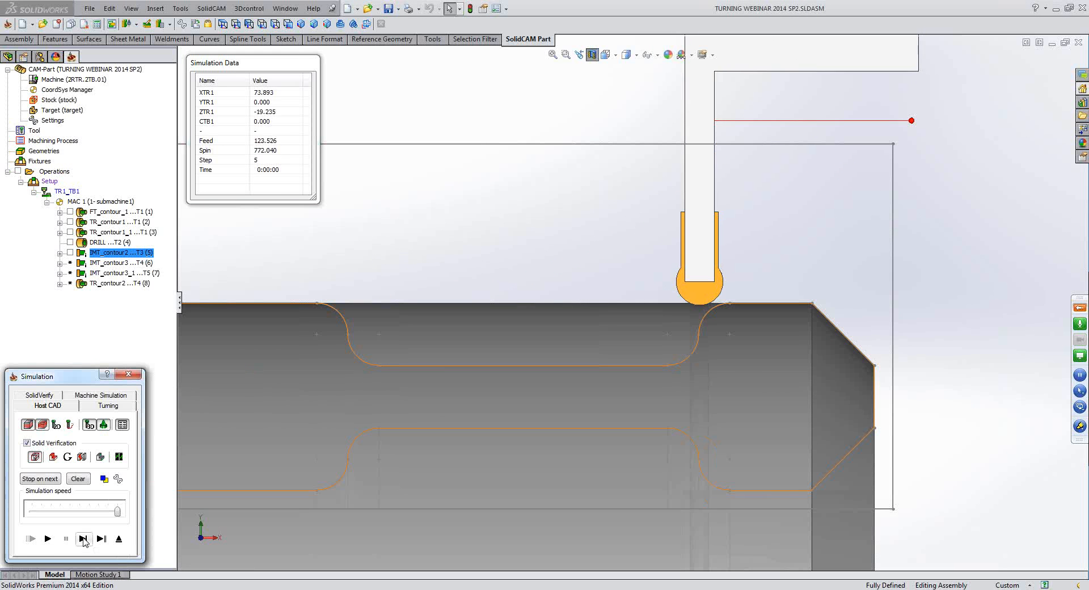
left_click(82, 539)
left_click(83, 538)
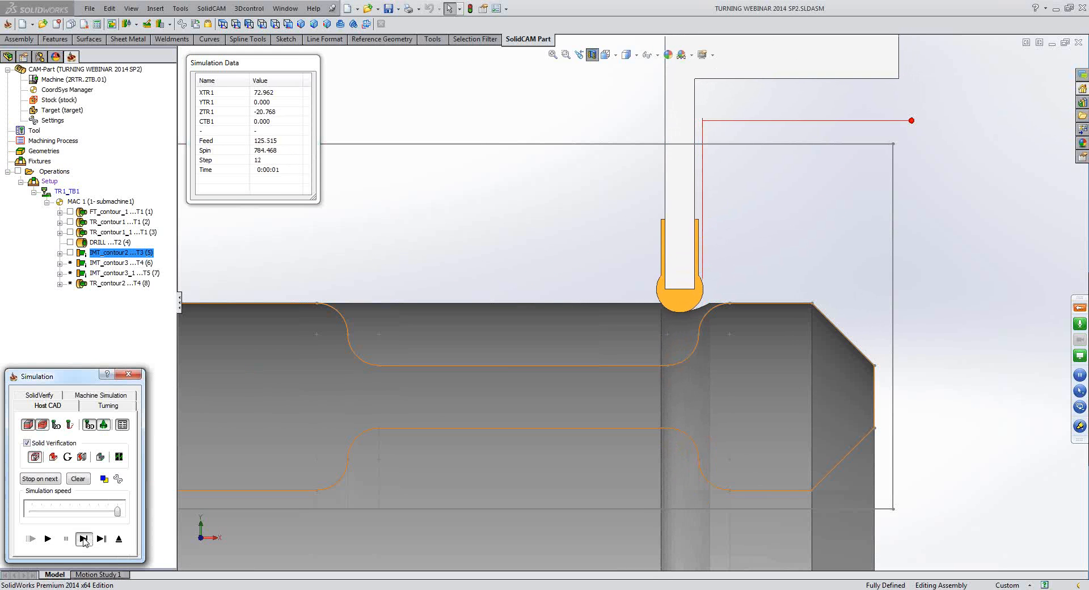
left_click(83, 540)
left_click(84, 540)
left_click(84, 540)
left_click(84, 539)
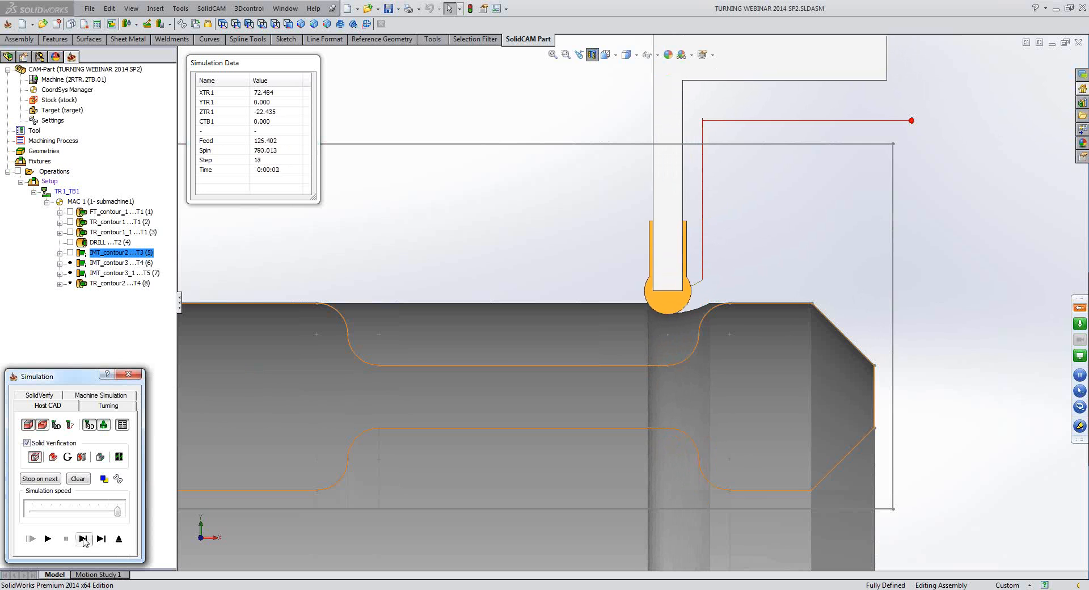
left_click(83, 540)
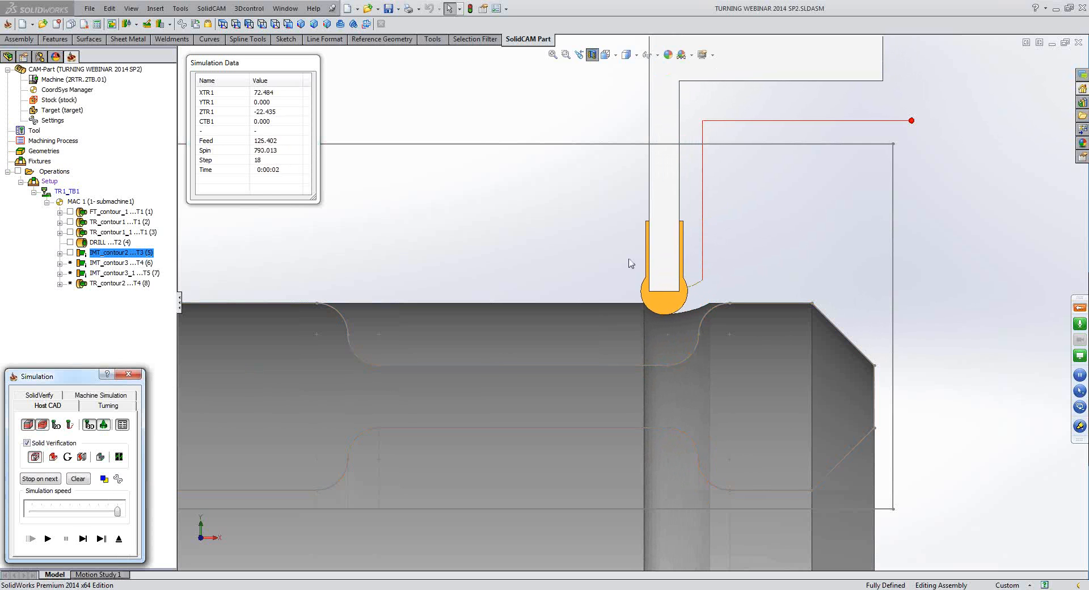
scroll(641, 305, "down", 2)
scroll(641, 305, "down", 2)
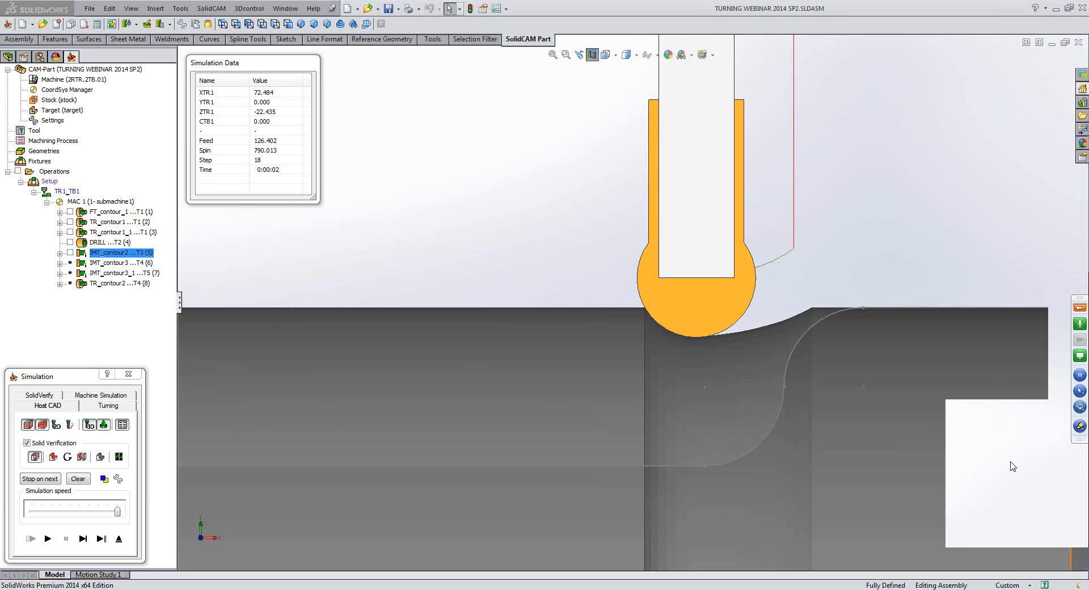
Mark the cutting depth between the part surface and the tip with the screen pen, erase the marks, and leave drawing mode.
left_click(1007, 452)
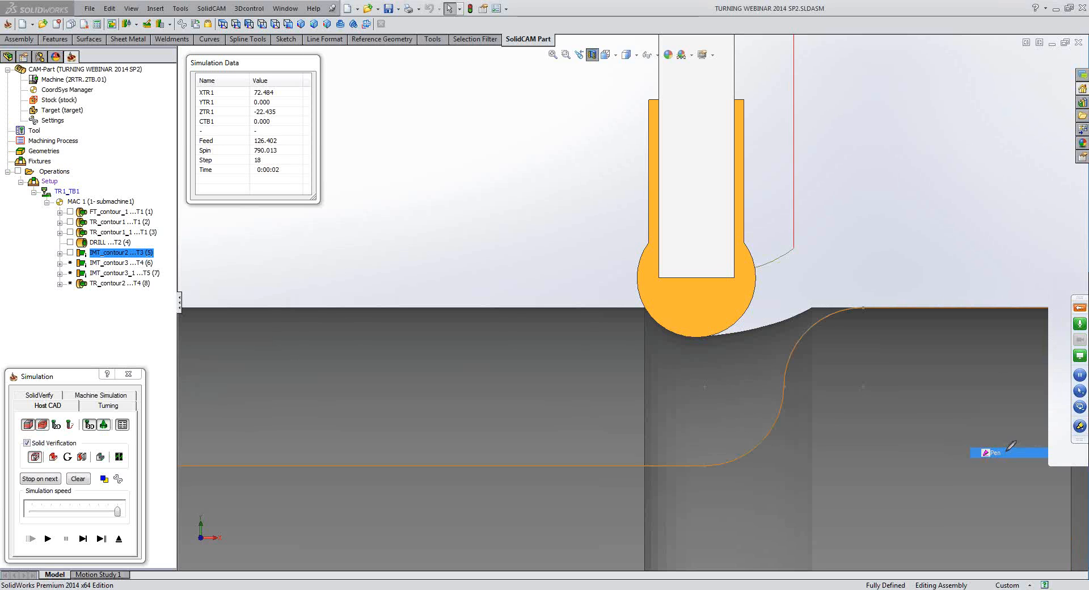
left_click_drag(701, 335, 624, 336)
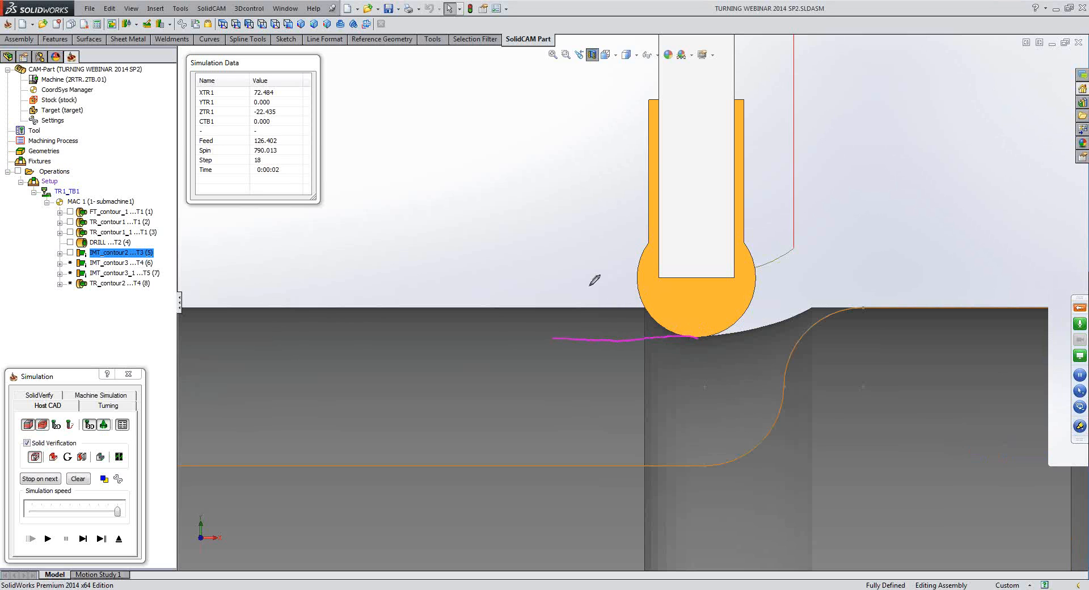
left_click_drag(586, 270, 590, 299)
left_click(1081, 426)
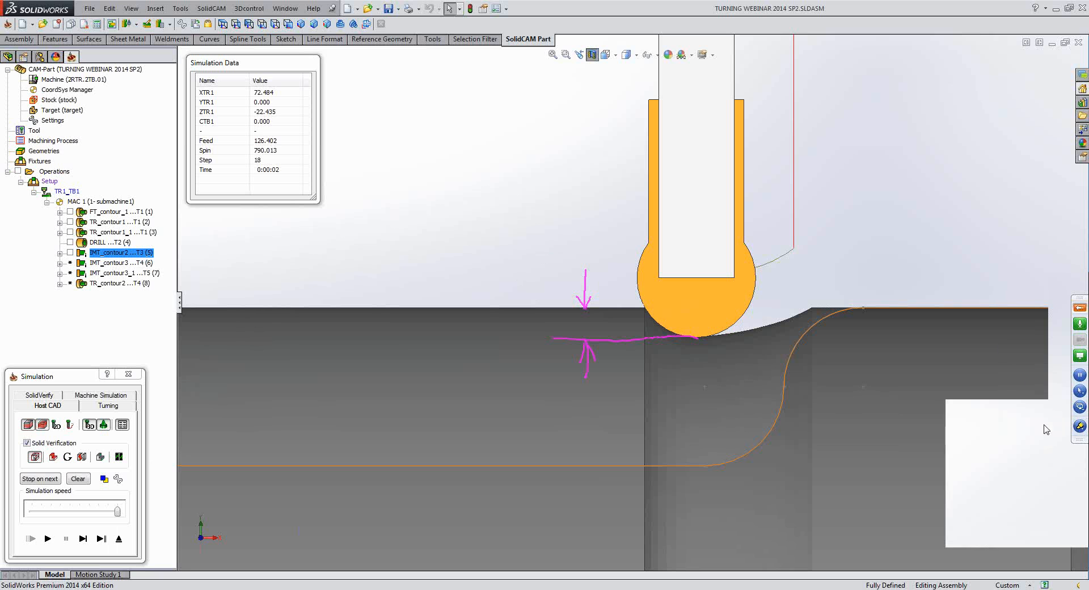
left_click(995, 503)
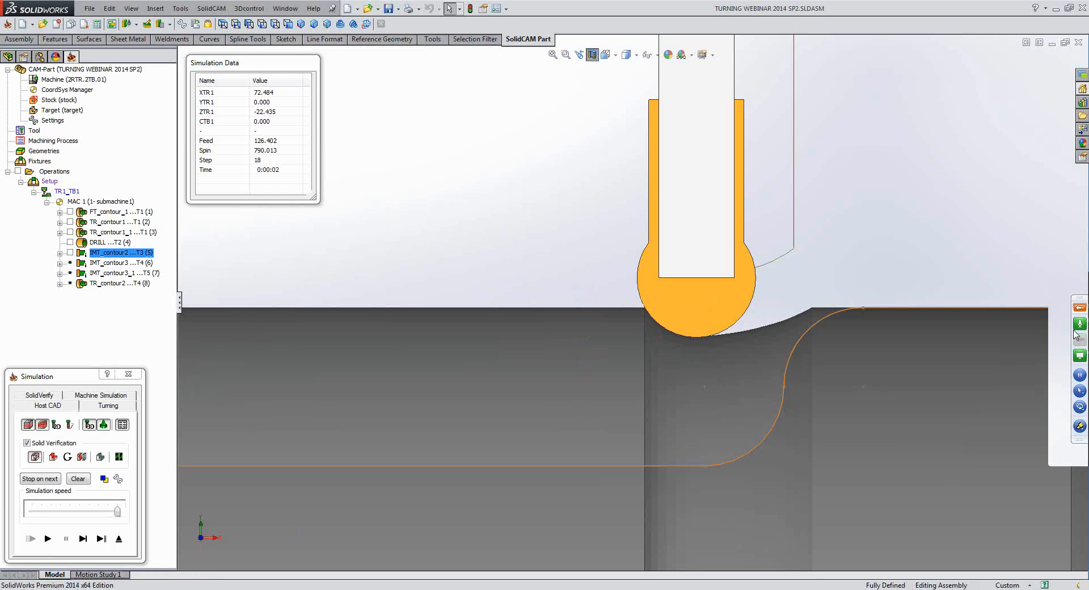
left_click(1080, 426)
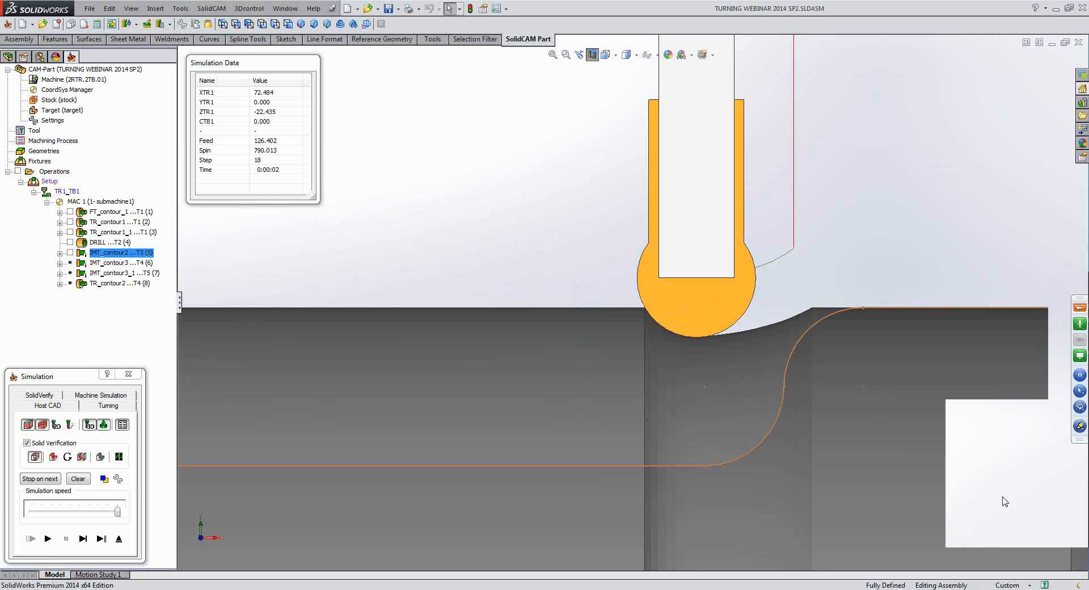
left_click(1000, 447)
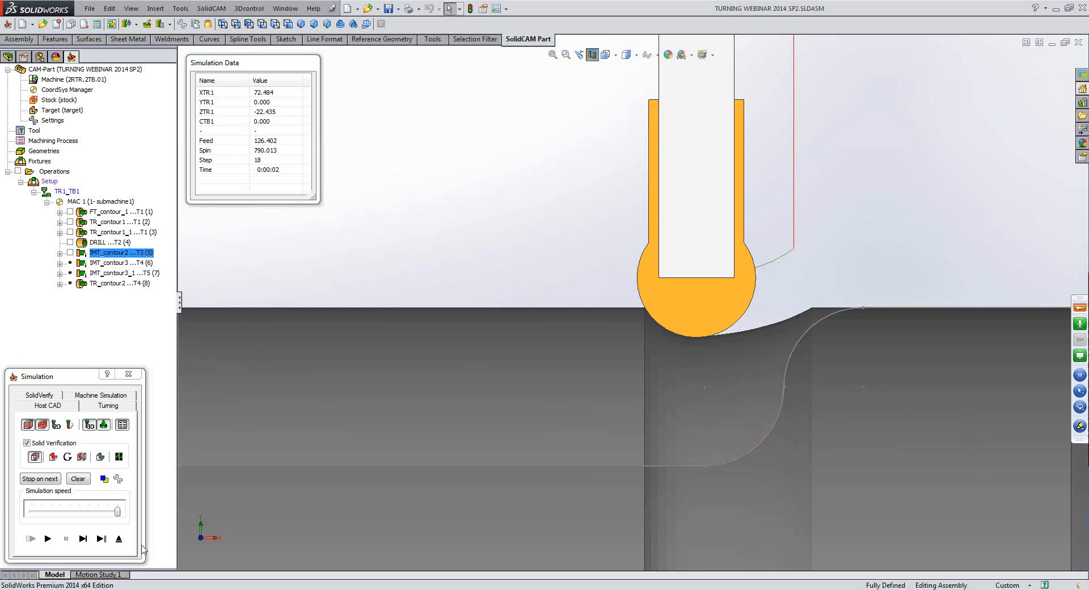
Exit the simulation, define the cutting angles by Angle with minimum 40 and maximum 60, and save and calculate IMT_contour2.
left_click(119, 537)
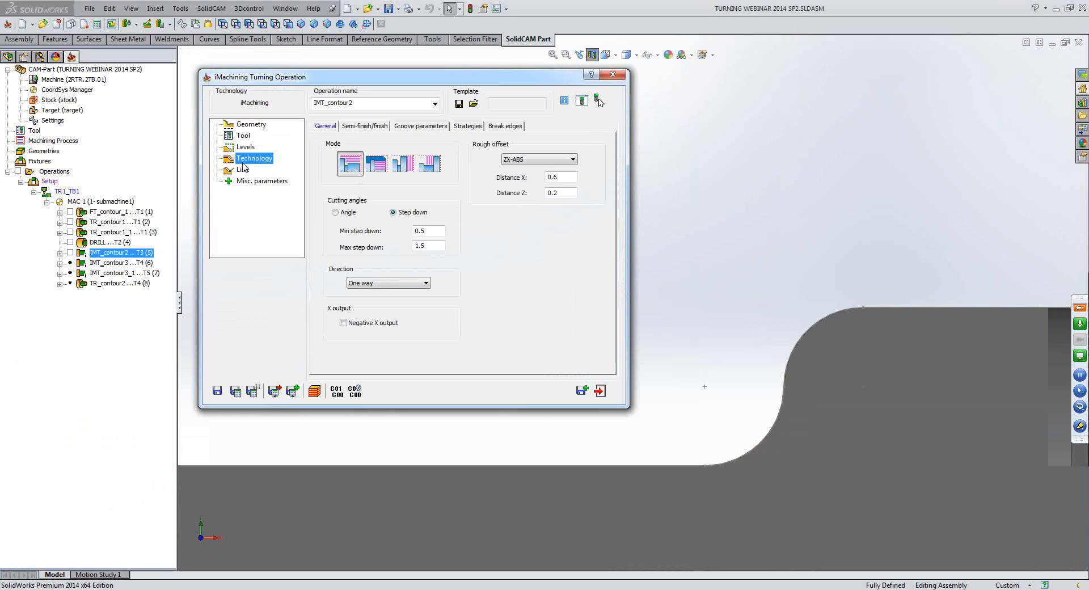
left_click(336, 212)
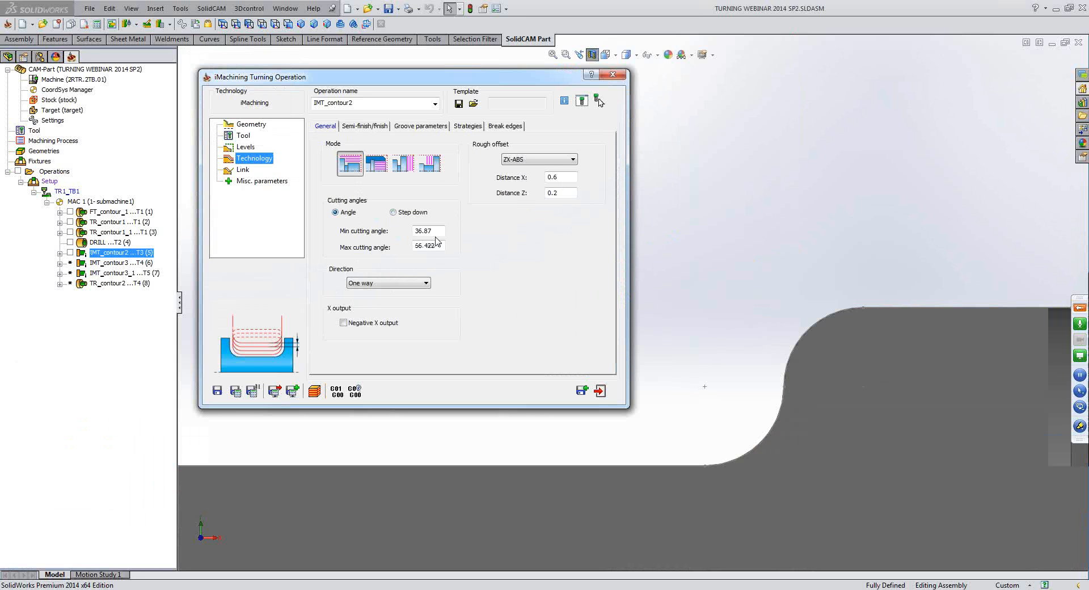
type("40")
key("Tab")
type("60")
left_click(236, 391)
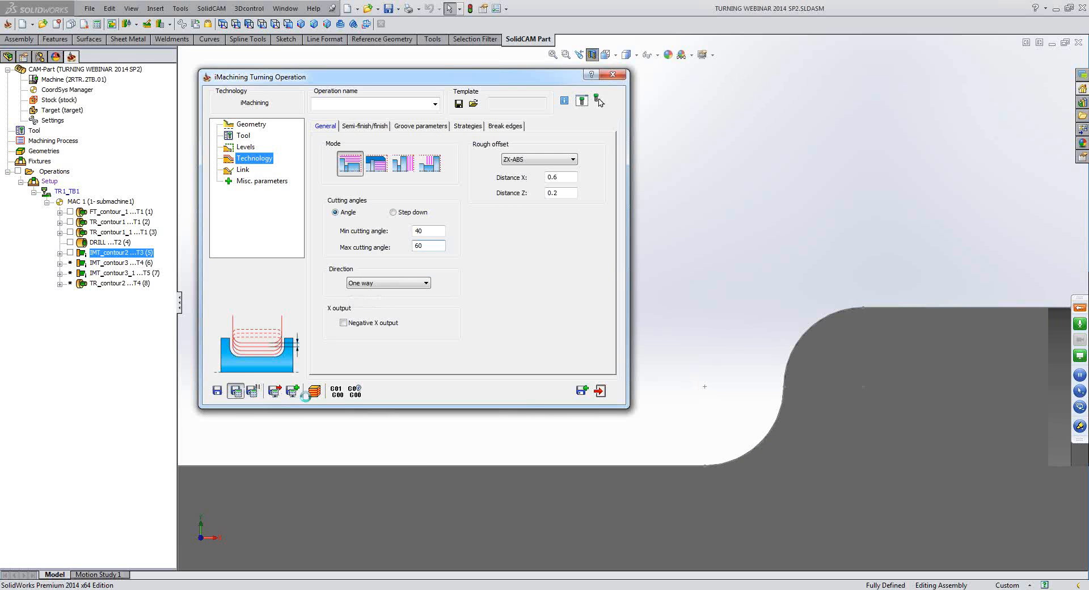
Simulate the recalculated IMT_contour2 and single-step through its first groove cut to check the tool's engagement.
left_click(315, 390)
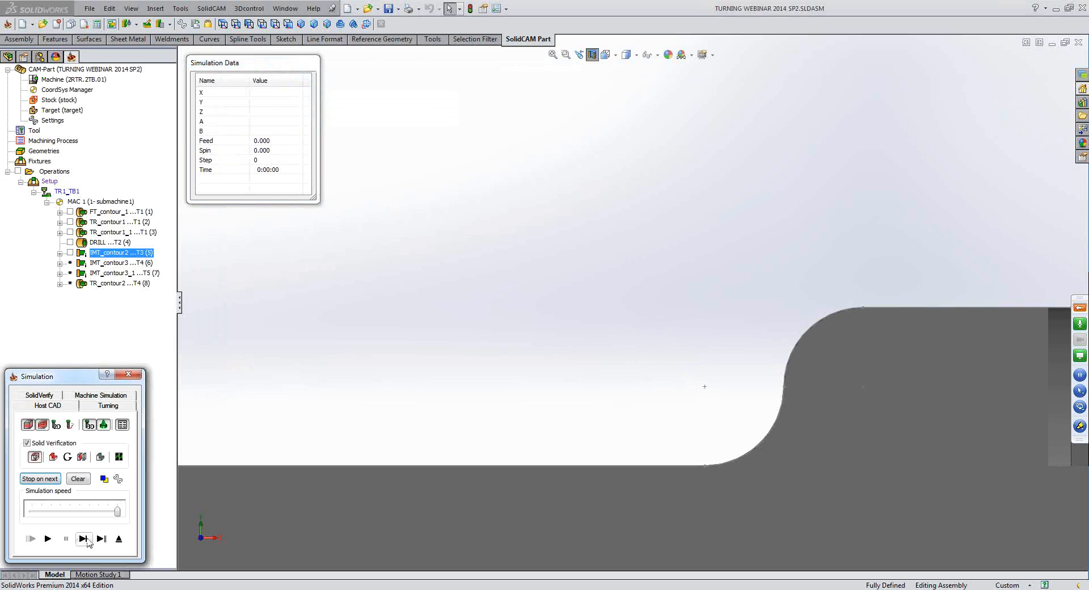
left_click(83, 538)
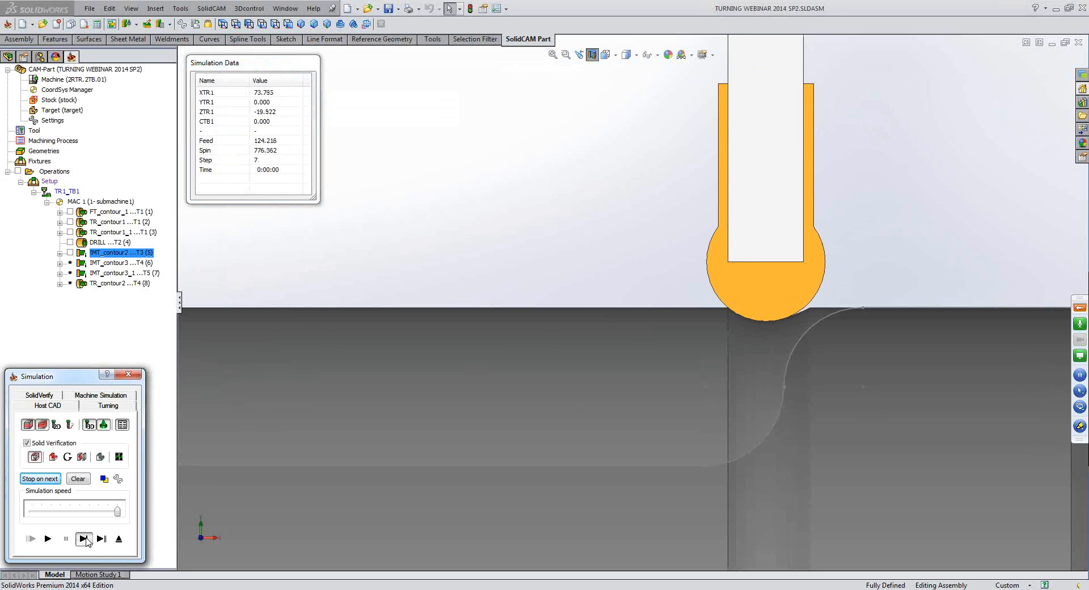
left_click(87, 542)
left_click(87, 542)
left_click(87, 542)
left_click(87, 542)
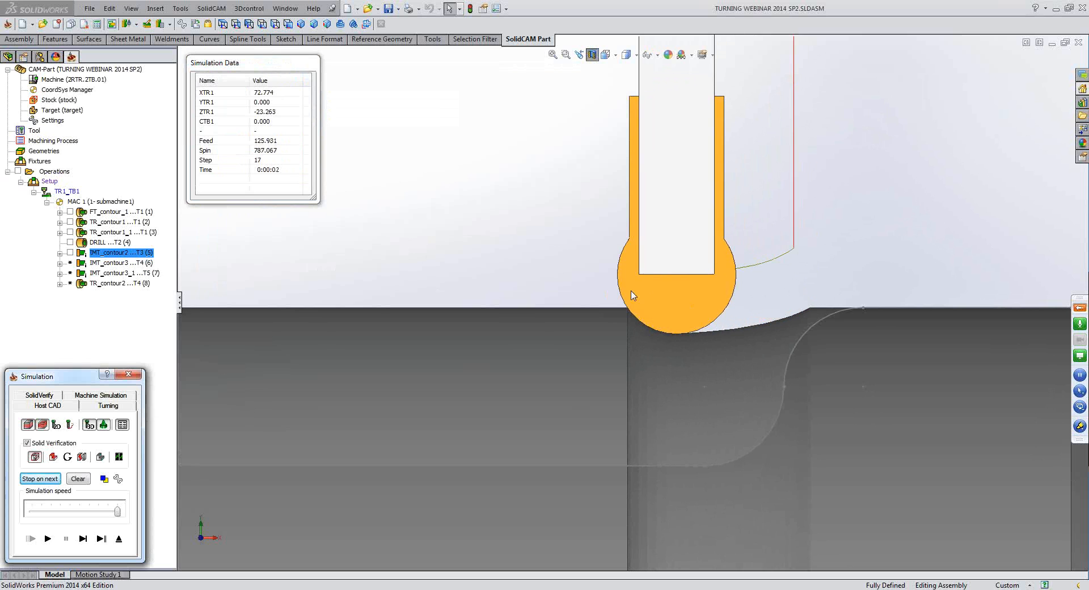
Sketch the cutting angle inside the round tool tip with the screen pen, and erase the marks.
left_click(1083, 430)
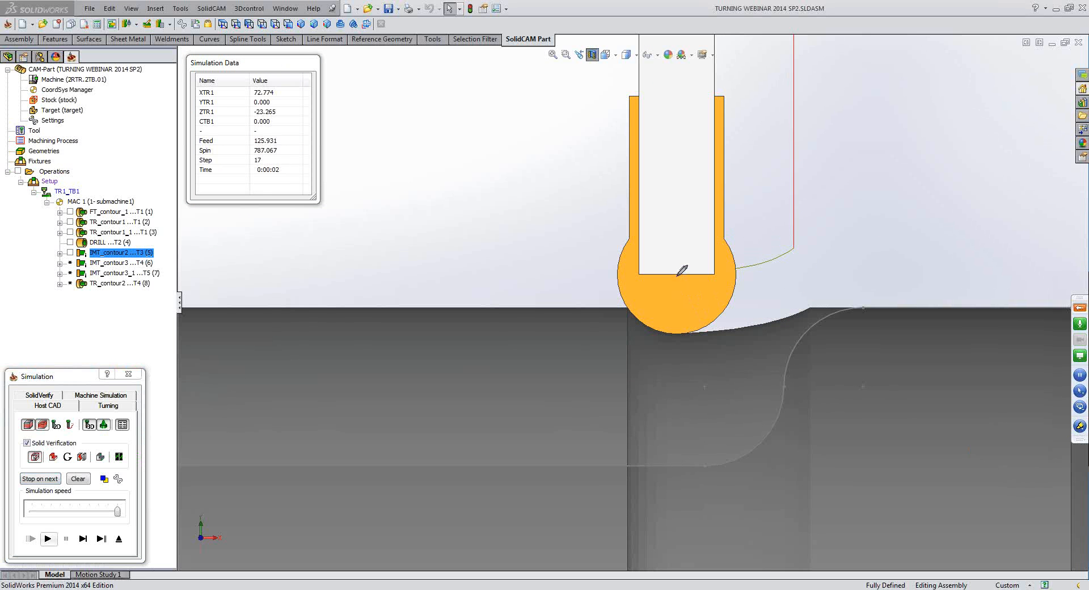
left_click_drag(677, 277, 679, 329)
mouse_move(677, 276)
left_mouse_down()
mouse_move(640, 301)
mouse_move(678, 316)
left_mouse_up()
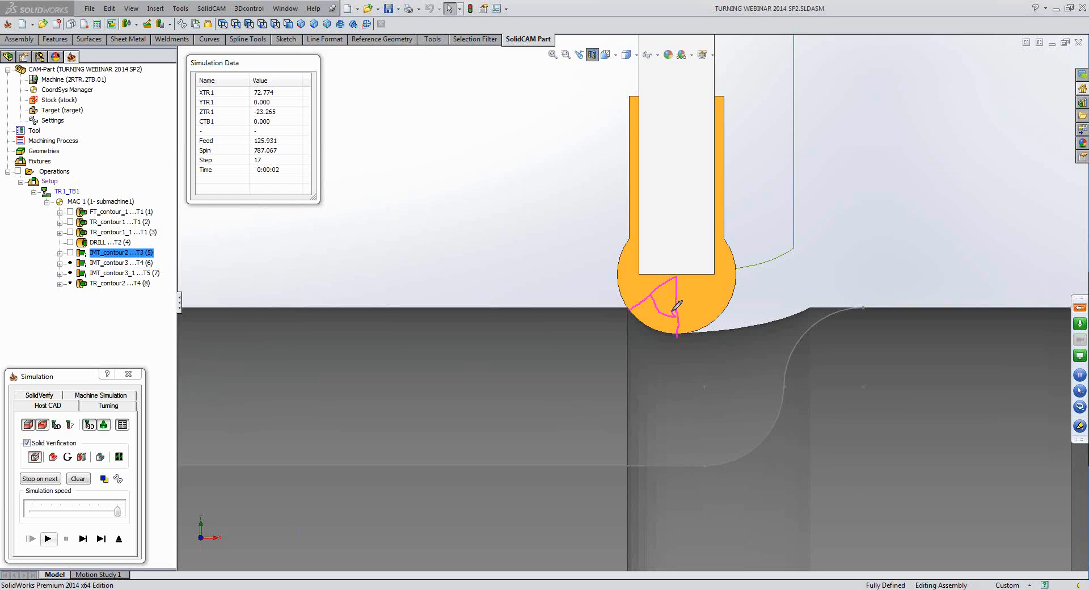
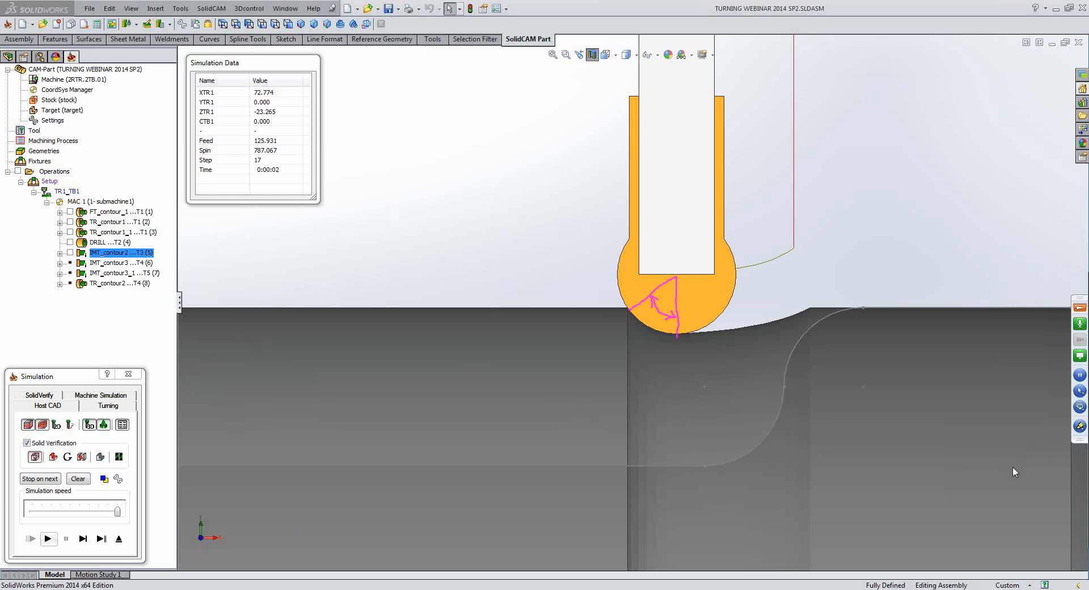
left_click(1011, 502)
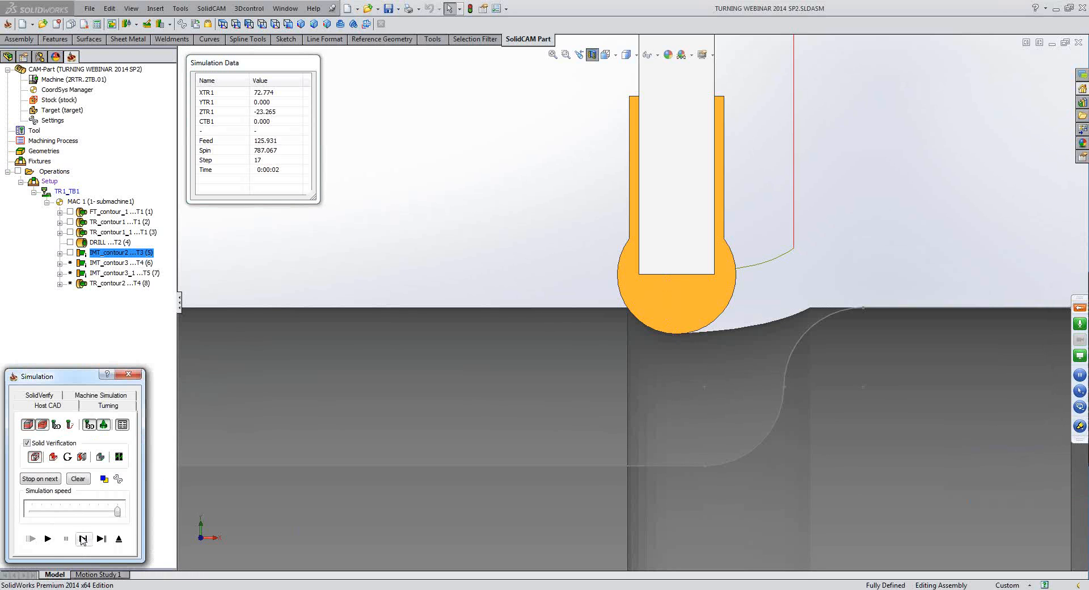
scroll(703, 262, "up", 2)
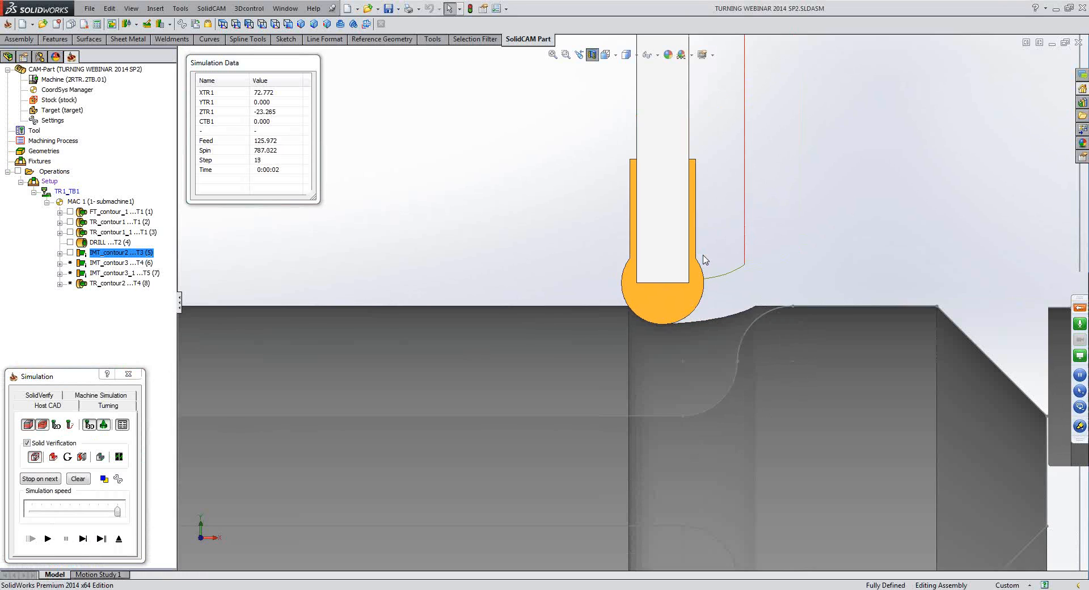
Single-step the IMT_contour2 simulation through the successive groove passes to check the cutting direction and tool engagement.
scroll(704, 255, "up", 4)
left_click(82, 537)
left_click(81, 537)
left_click(82, 537)
left_click(82, 536)
left_click(81, 537)
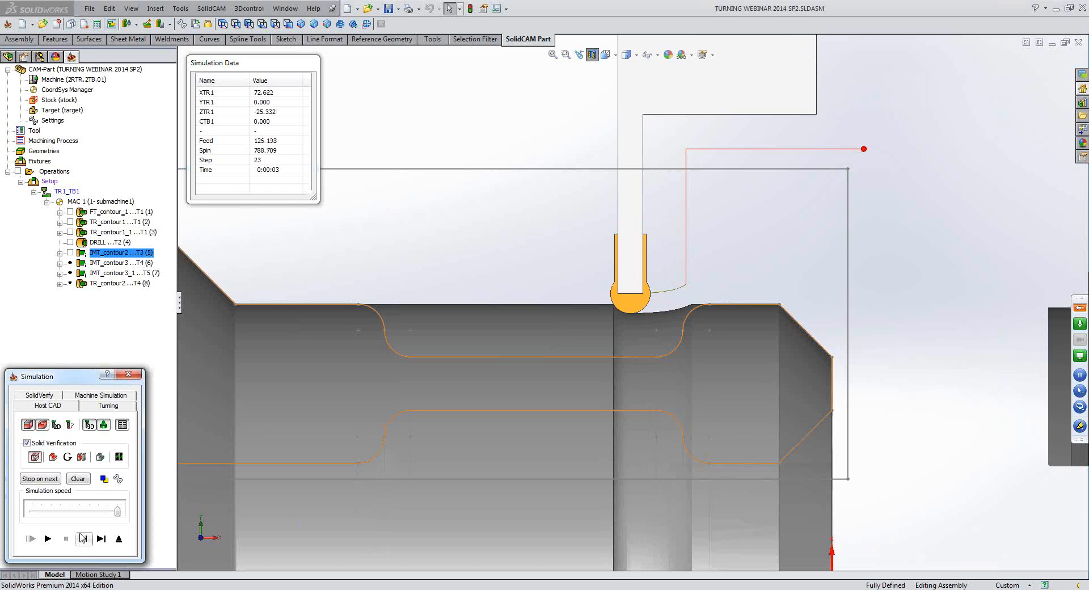
left_click(81, 538)
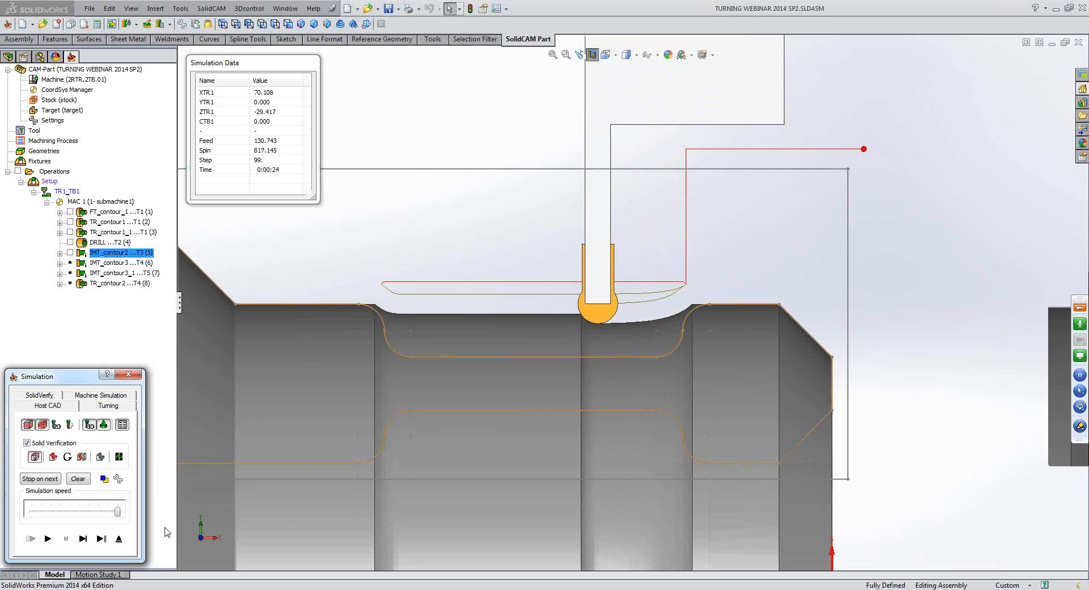
left_click(83, 539)
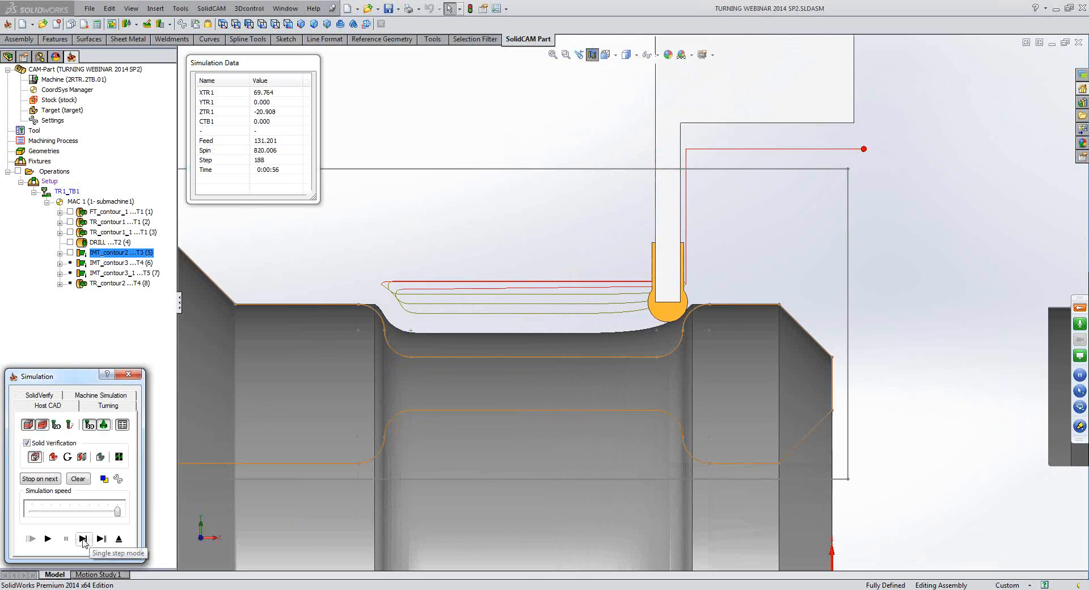
Exit the simulation, set the IMT_contour2 cutting direction to Zigzag, and recalculate the operation.
left_click(119, 539)
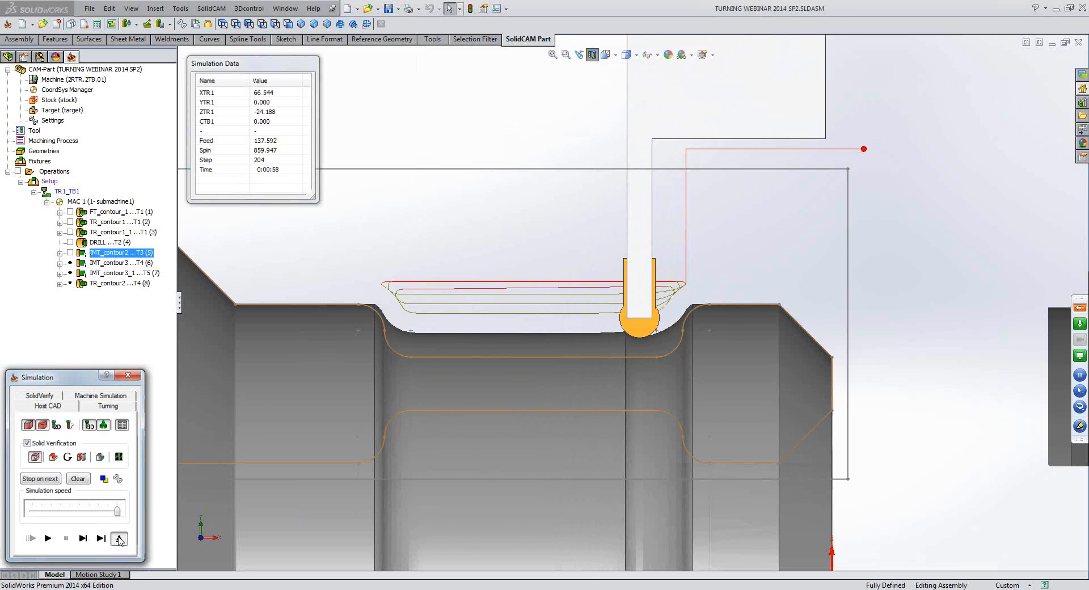
left_click(388, 282)
left_click(372, 307)
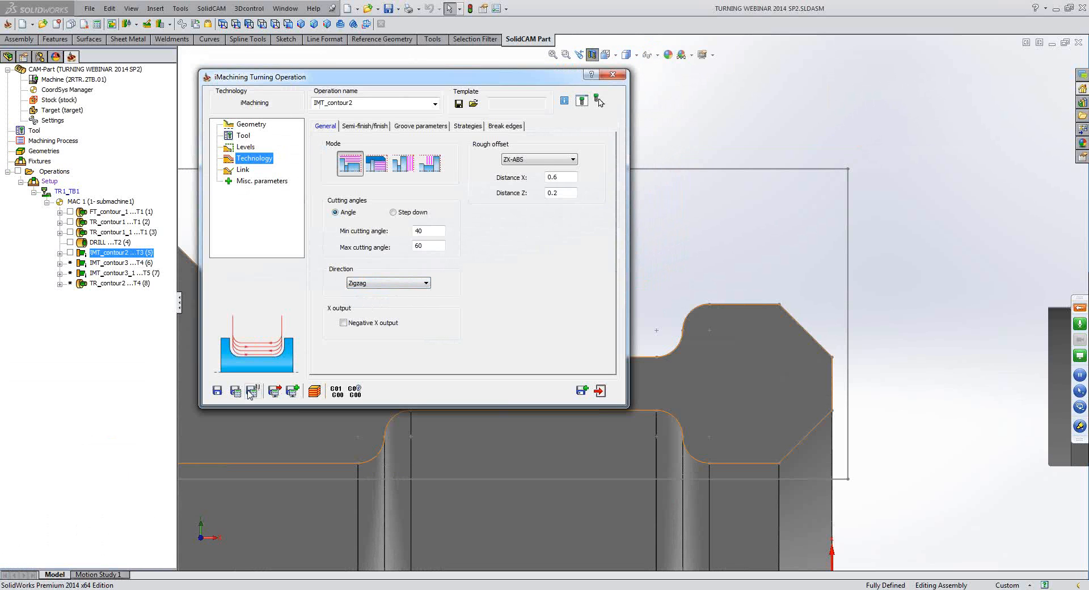
Simulate the zigzag IMT_contour2, stepping through its groove passes and playing to the end, and close the operation.
left_click(314, 391)
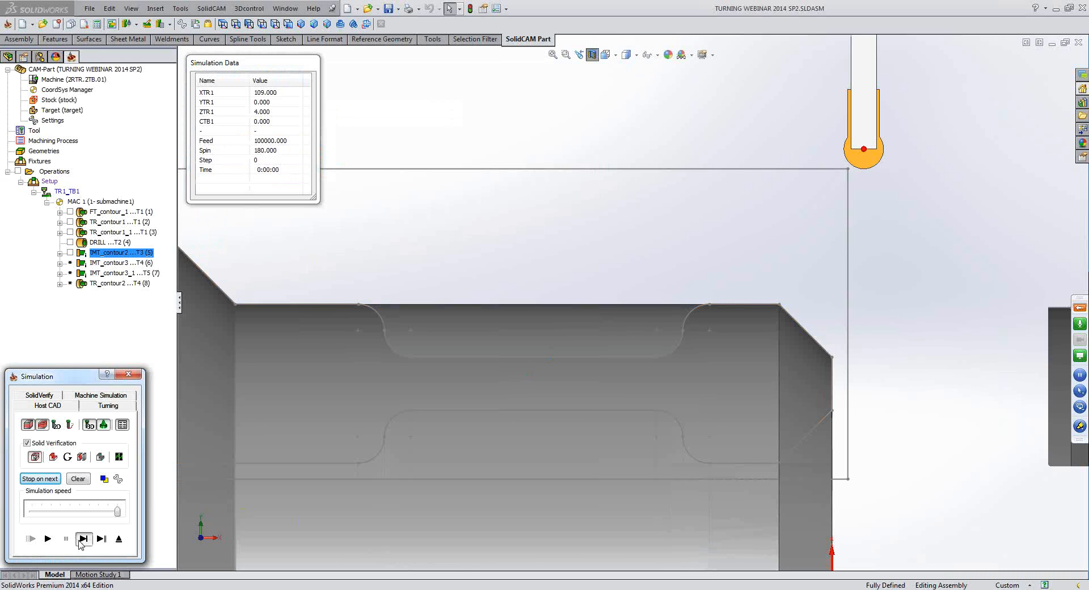
left_click(84, 539)
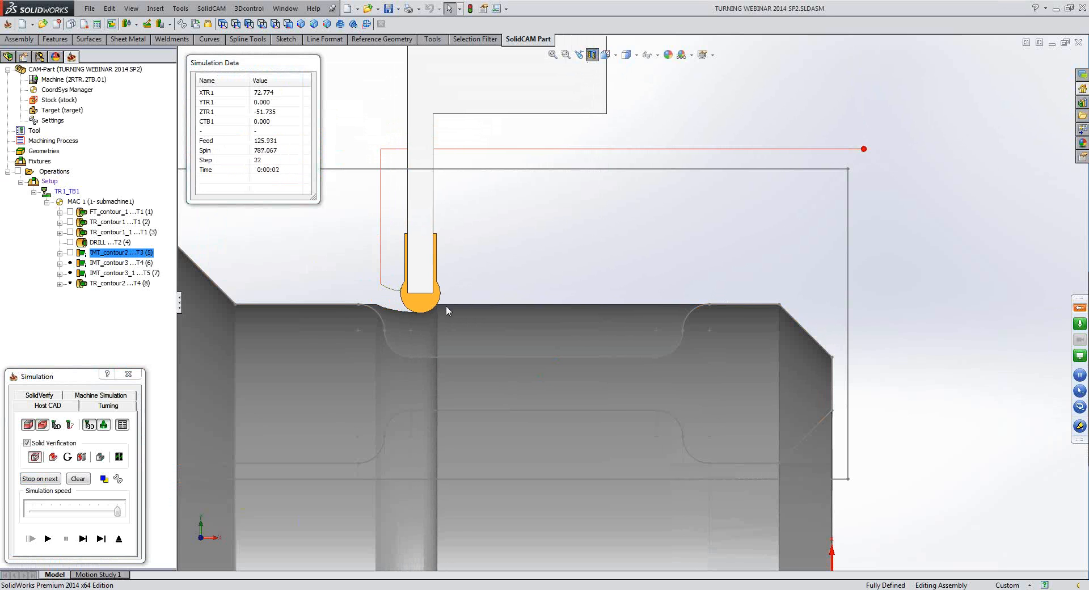
scroll(457, 298, "up", 3)
scroll(464, 307, "up", 2)
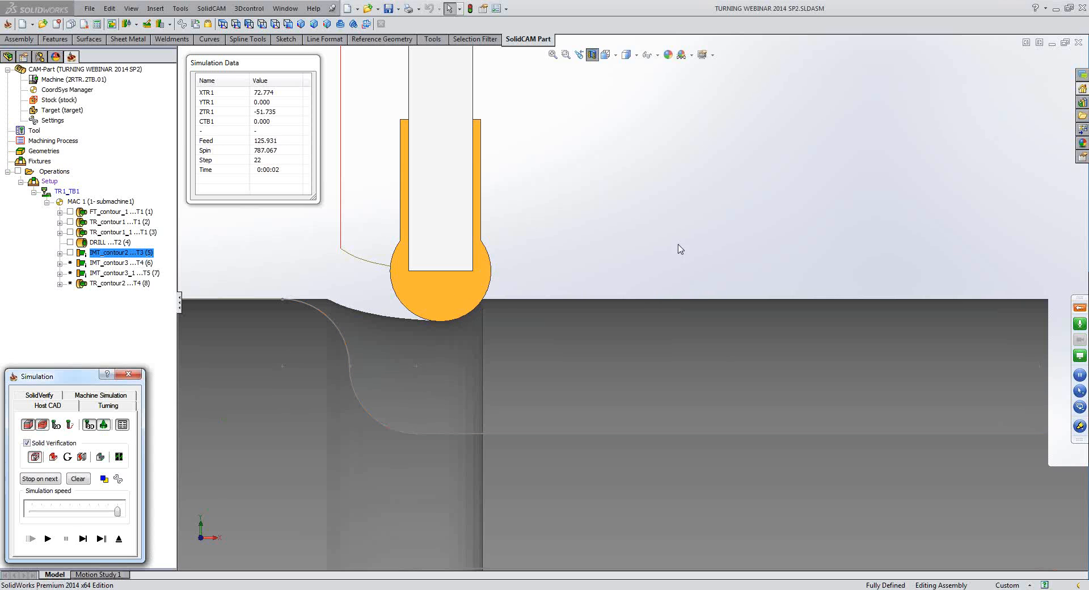
scroll(760, 288, "down", 3)
left_click(84, 539)
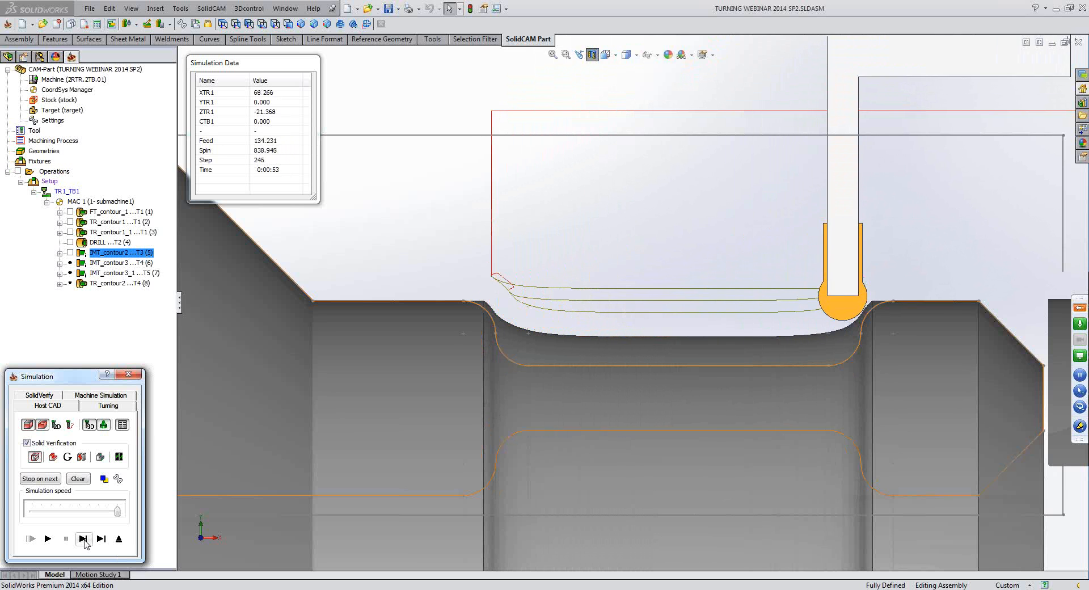
left_click(48, 539)
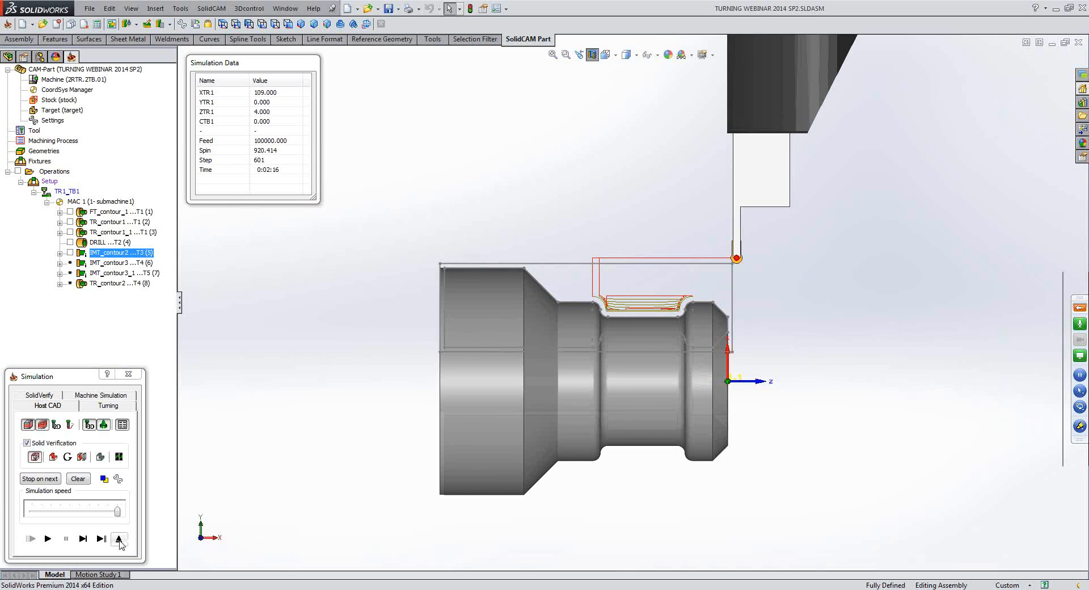
left_click(119, 539)
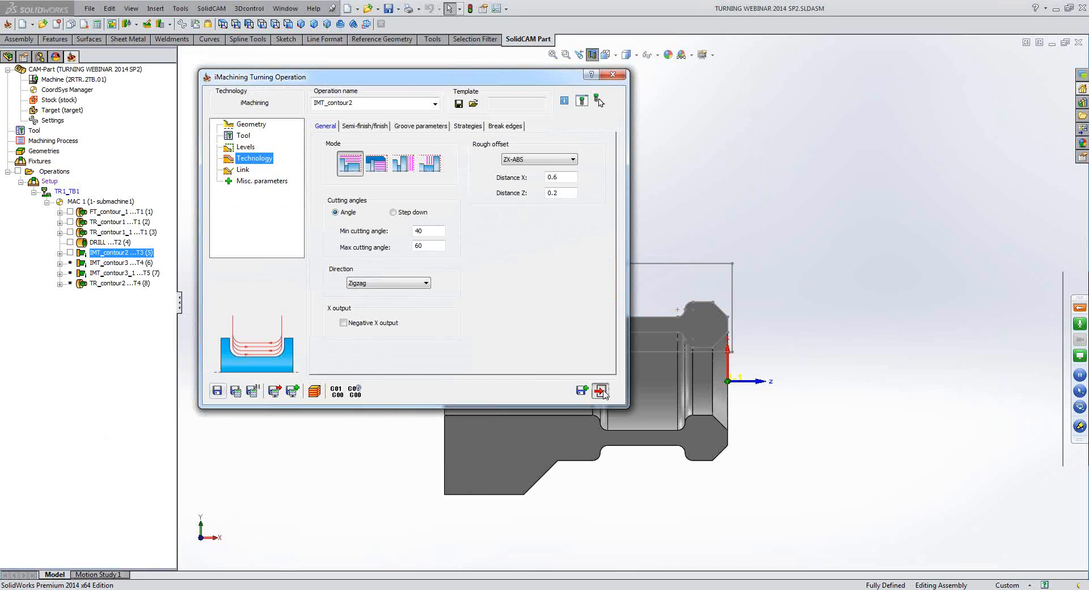
left_click(601, 392)
Open IMT_contour3 and examine its internal grooving tool from an angle in the tool preview.
double_click(108, 262)
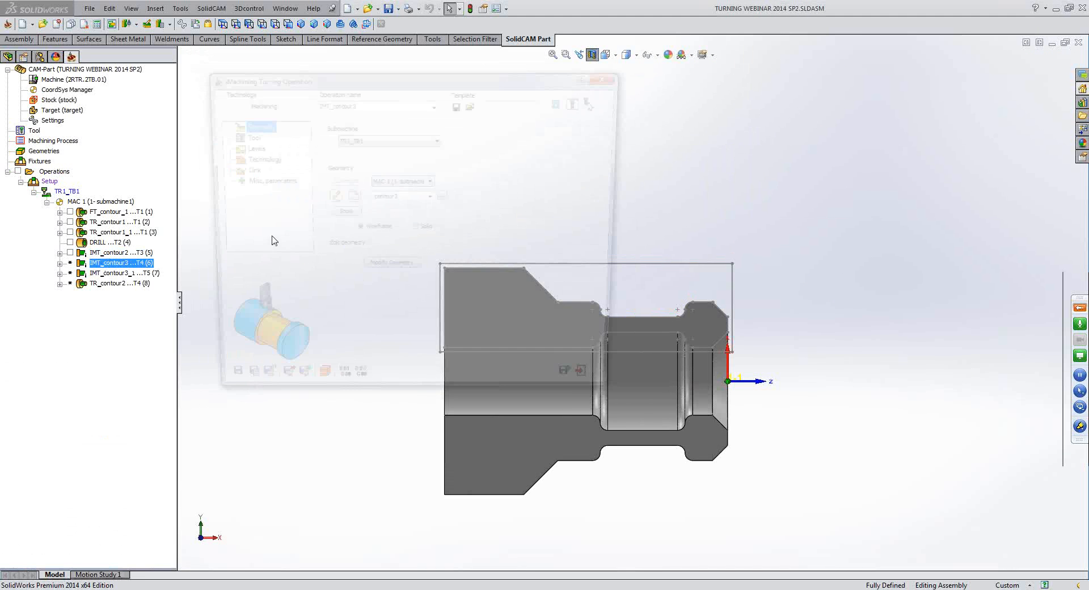
left_click(244, 135)
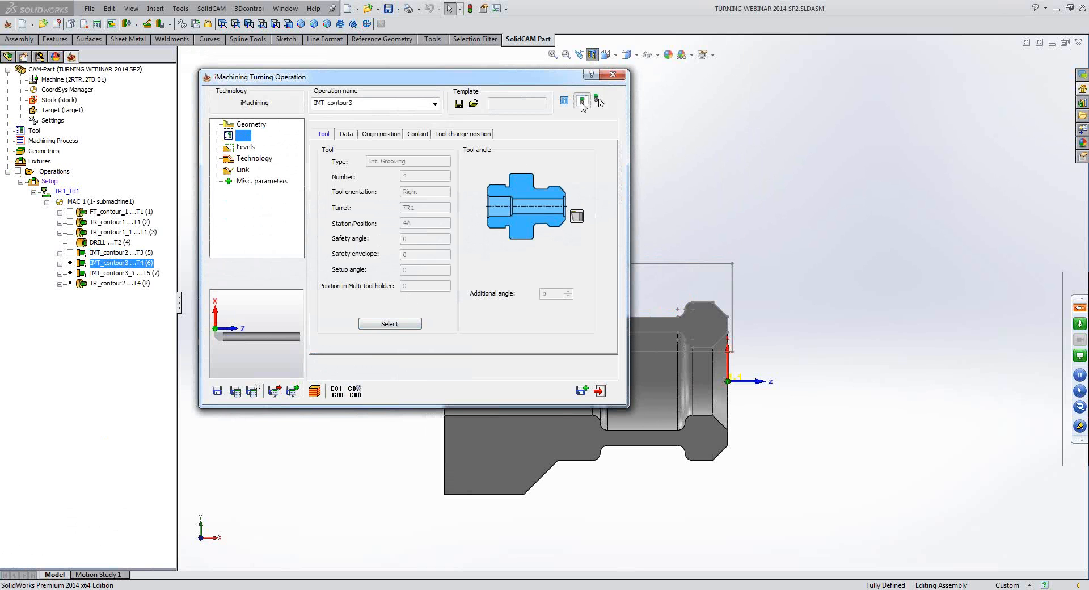
left_click(582, 101)
scroll(759, 238, "down", 3)
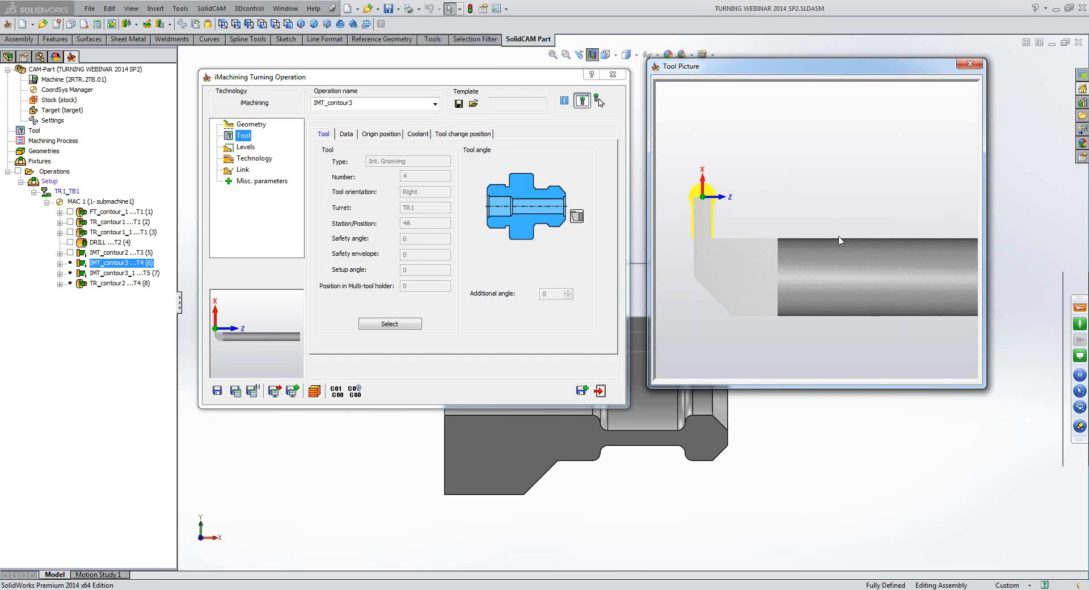
middle_click_drag(839, 236, 865, 275)
scroll(856, 273, "up", 2)
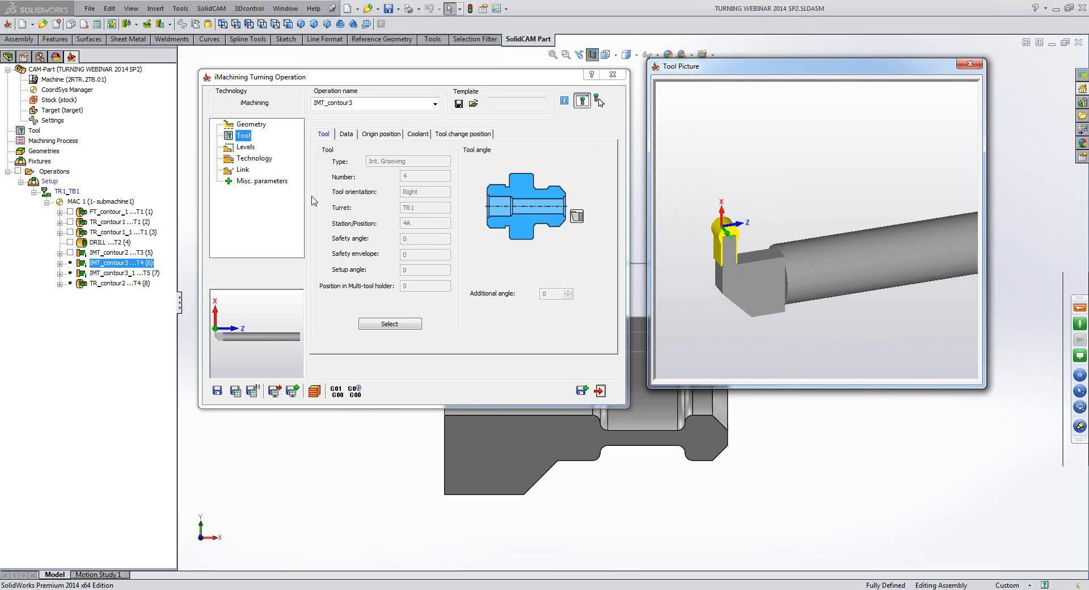
Review the IMT_contour3 technology settings, calculate the operation, and play it in the Host CAD simulation.
left_click(251, 159)
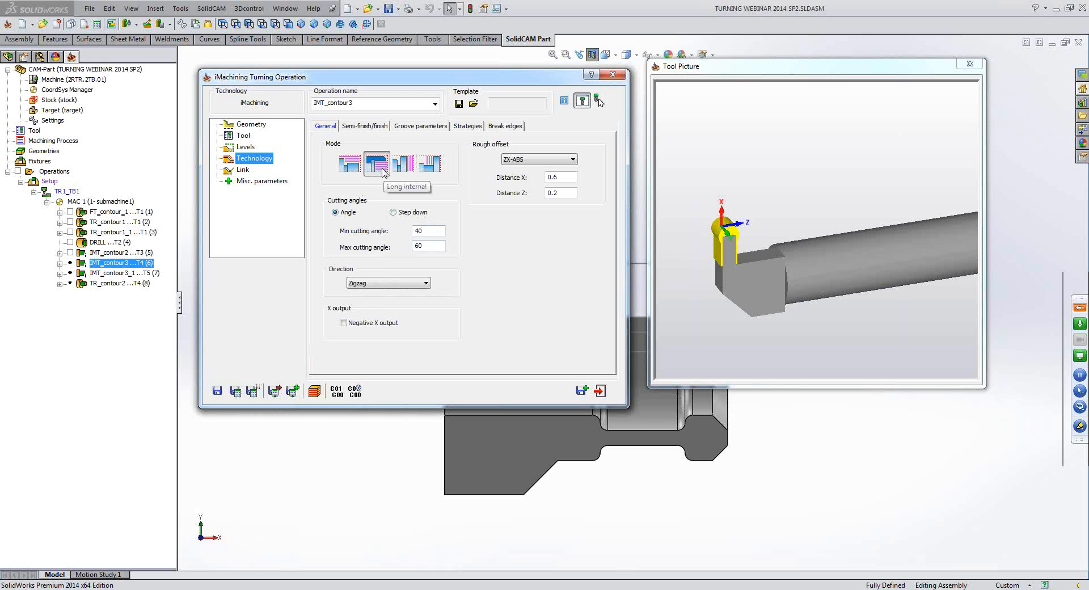
left_click(316, 392)
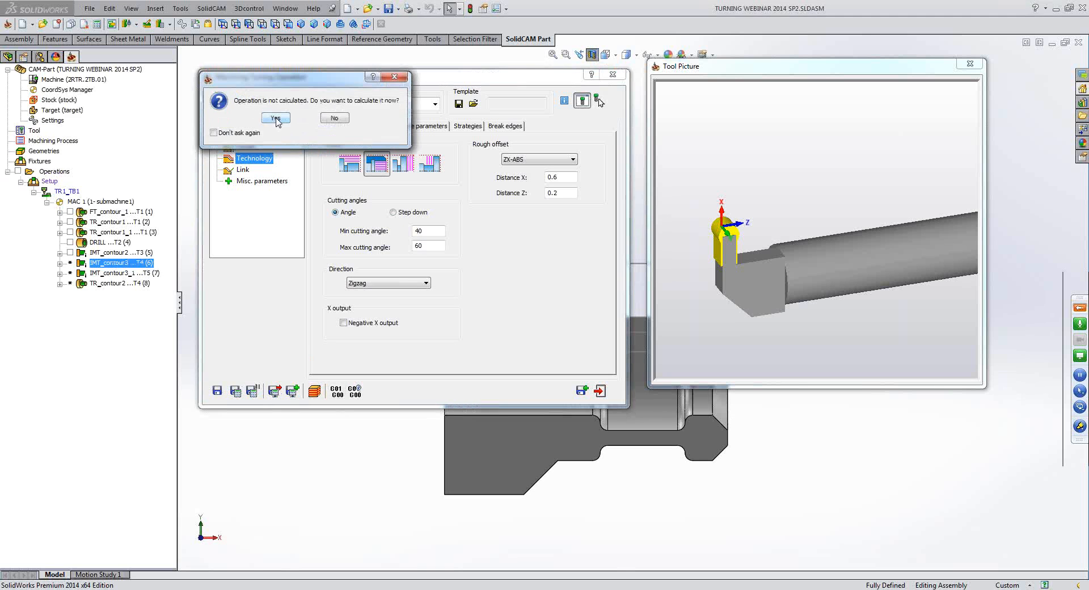
left_click(276, 118)
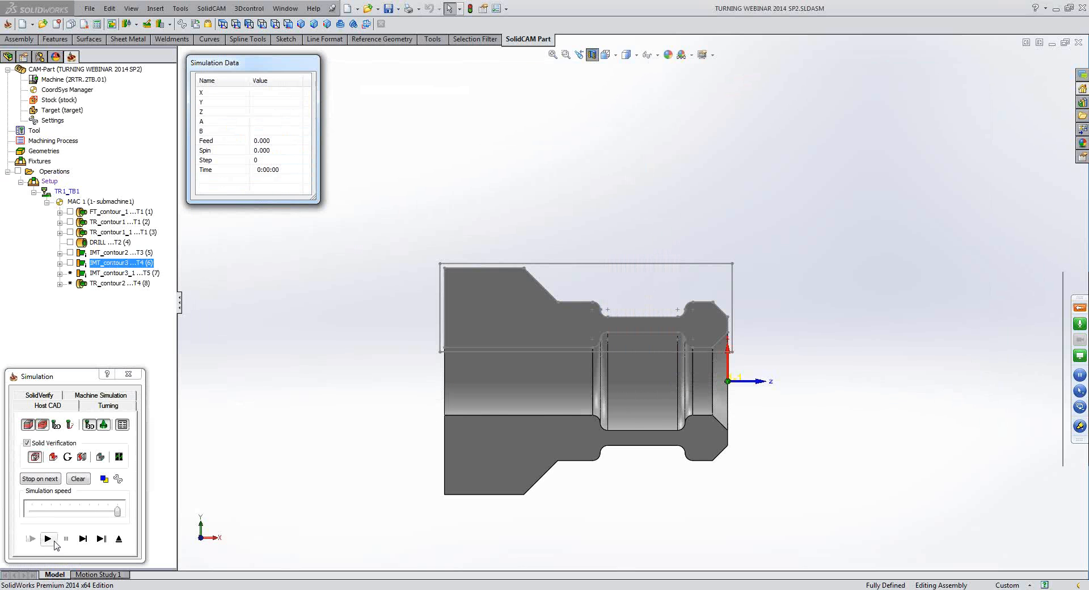
left_click(48, 539)
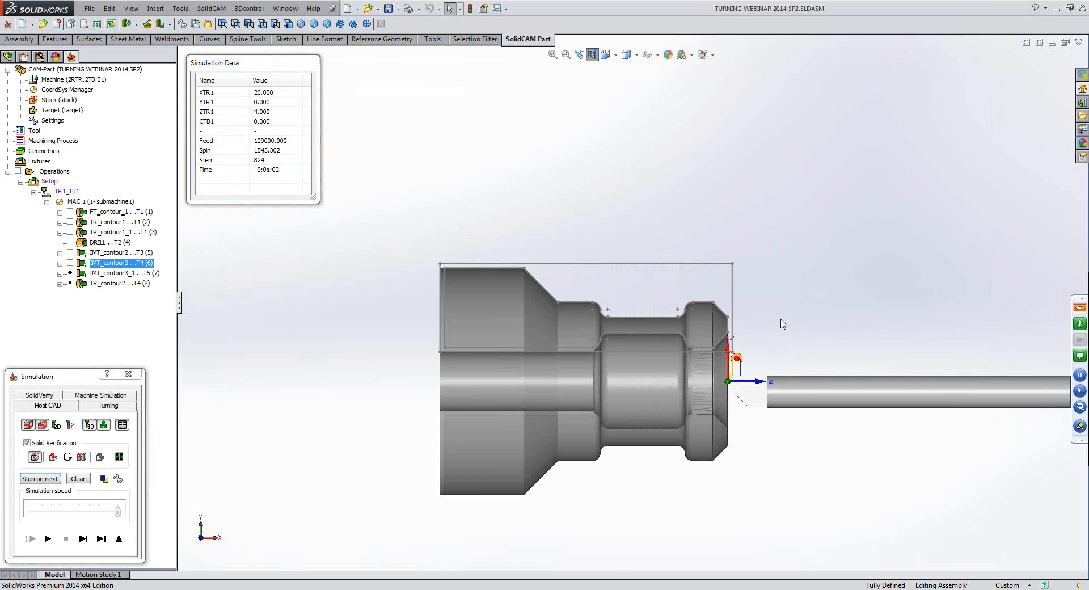
Switch to the Turning simulation and single-step IMT_contour3 through its first cuts on the internal front chamfer.
left_click(108, 405)
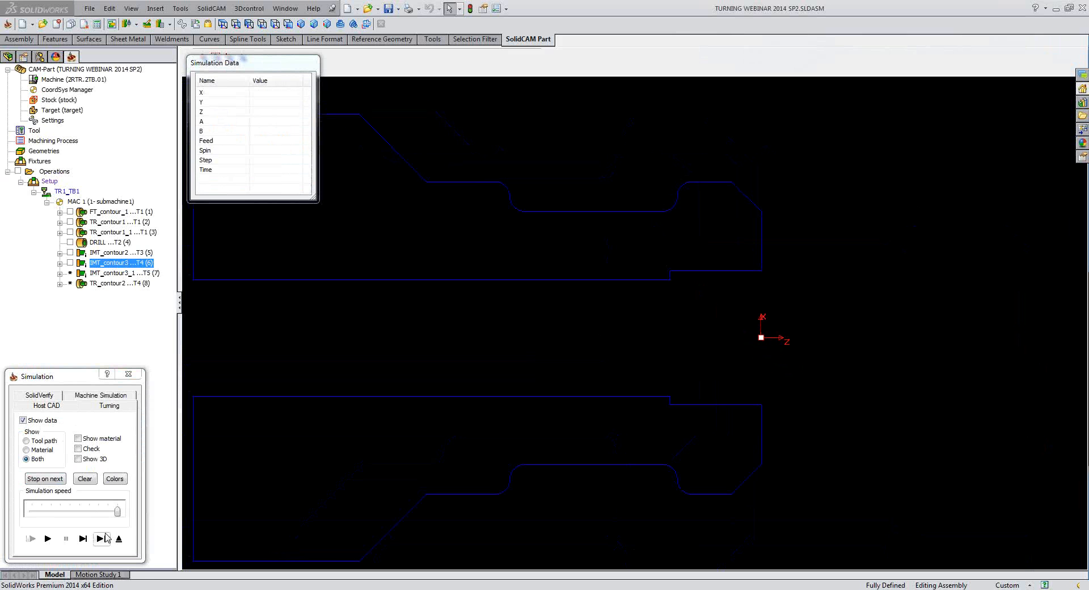
left_click(83, 539)
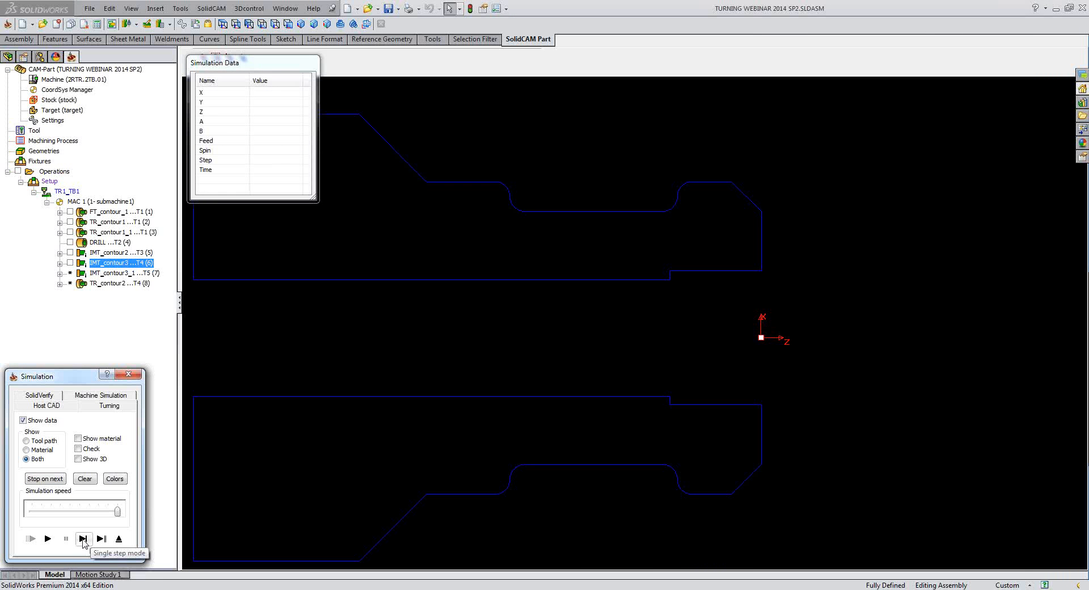
left_click(83, 539)
left_click(84, 539)
left_click(84, 539)
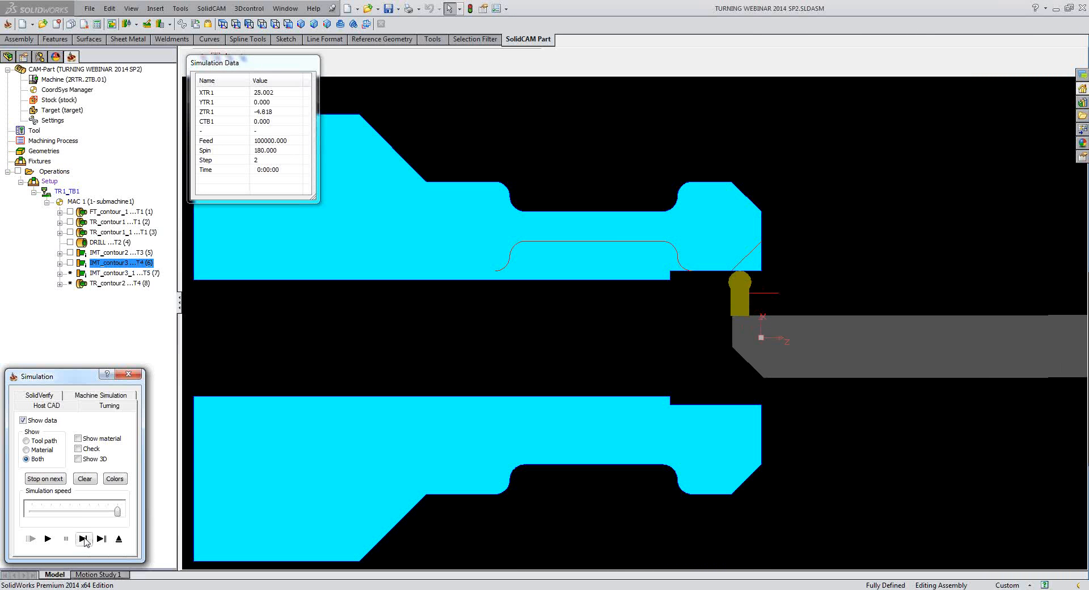
left_click(83, 539)
left_click(83, 539)
left_click(84, 542)
left_click(84, 542)
left_click(84, 542)
left_click(84, 541)
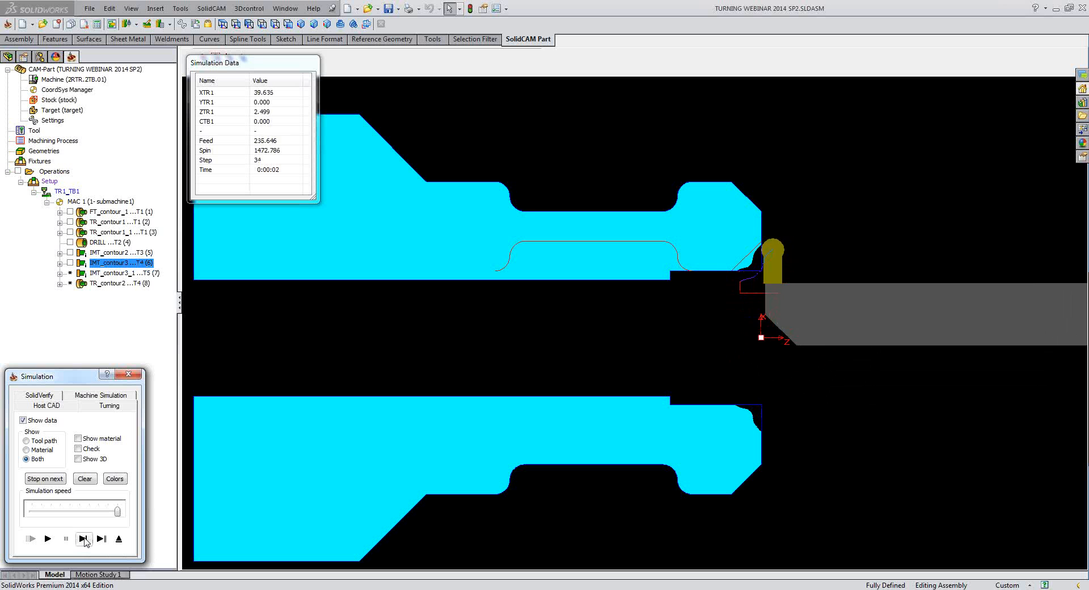
left_click(84, 542)
left_click(84, 542)
left_click(84, 541)
left_click(84, 542)
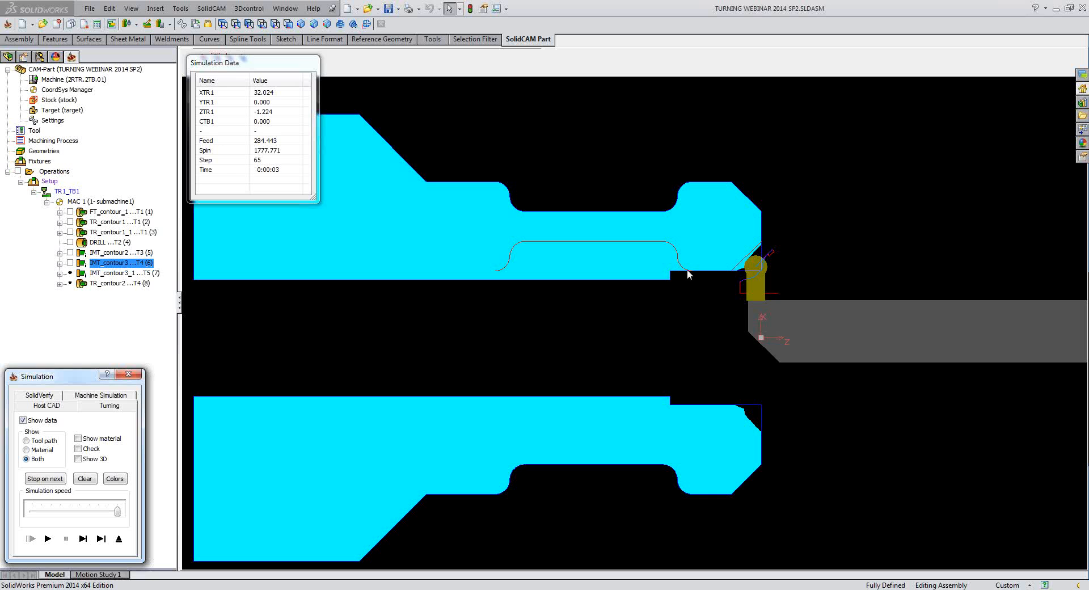
Step IMT_contour3 through its internal groove passes, play the simulation to the end, and exit it.
middle_click_drag(685, 262, 675, 252)
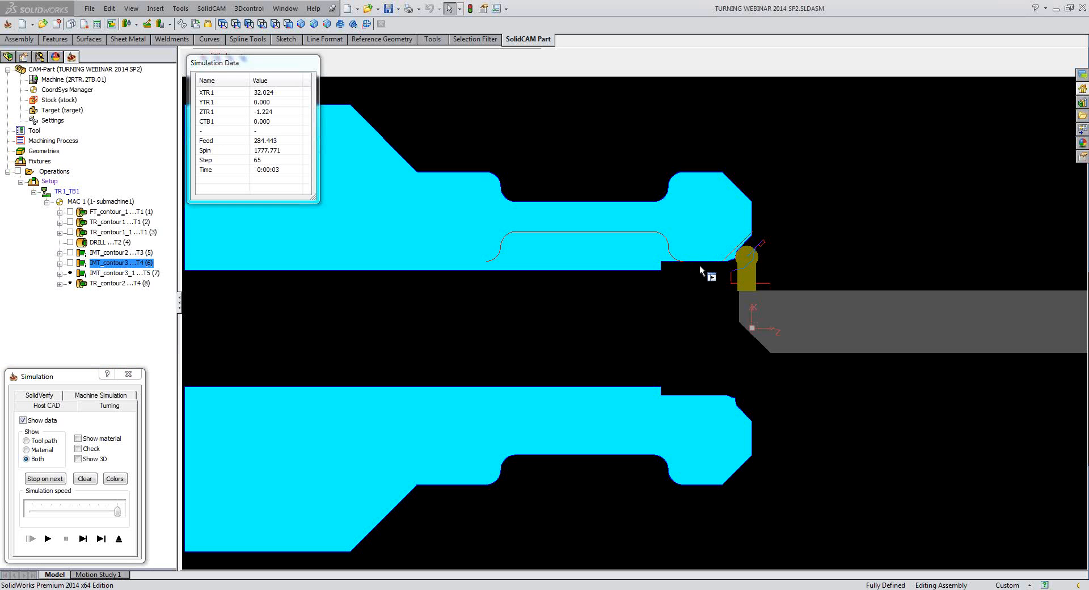
left_click(83, 540)
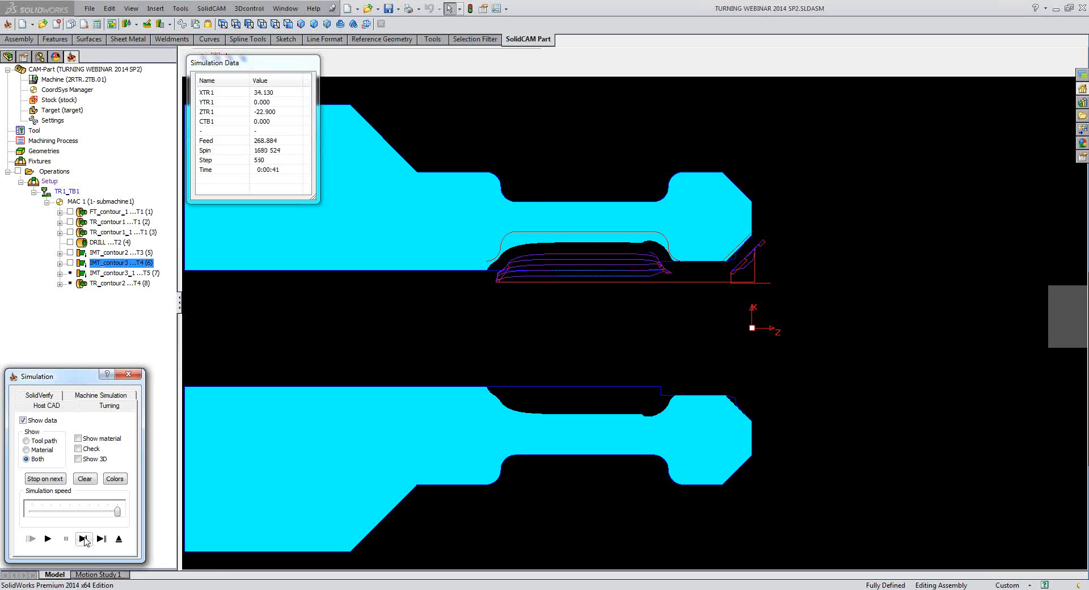
left_click(49, 539)
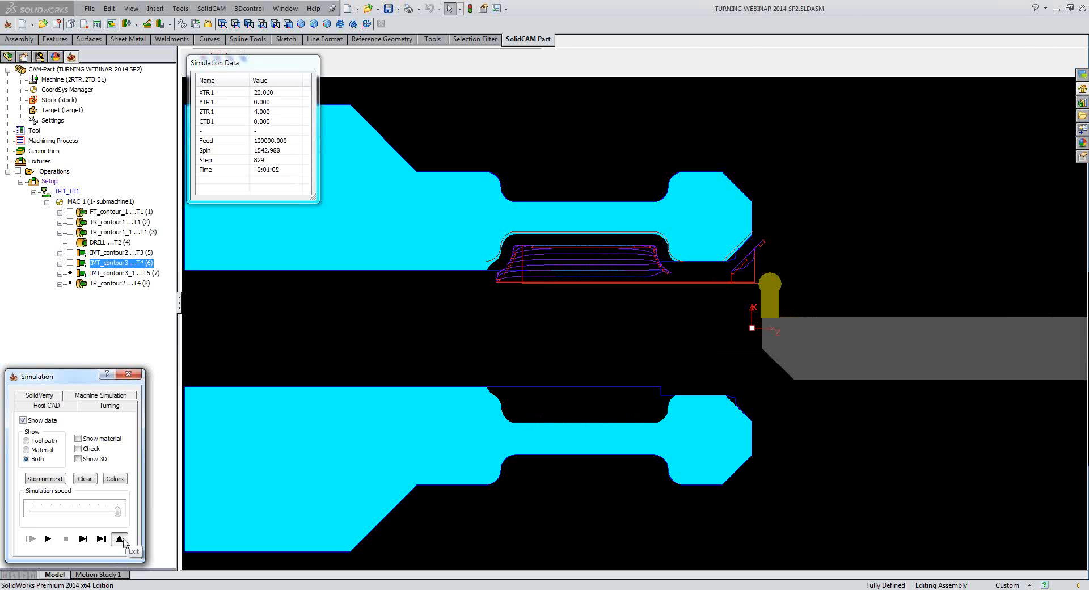
left_click(119, 539)
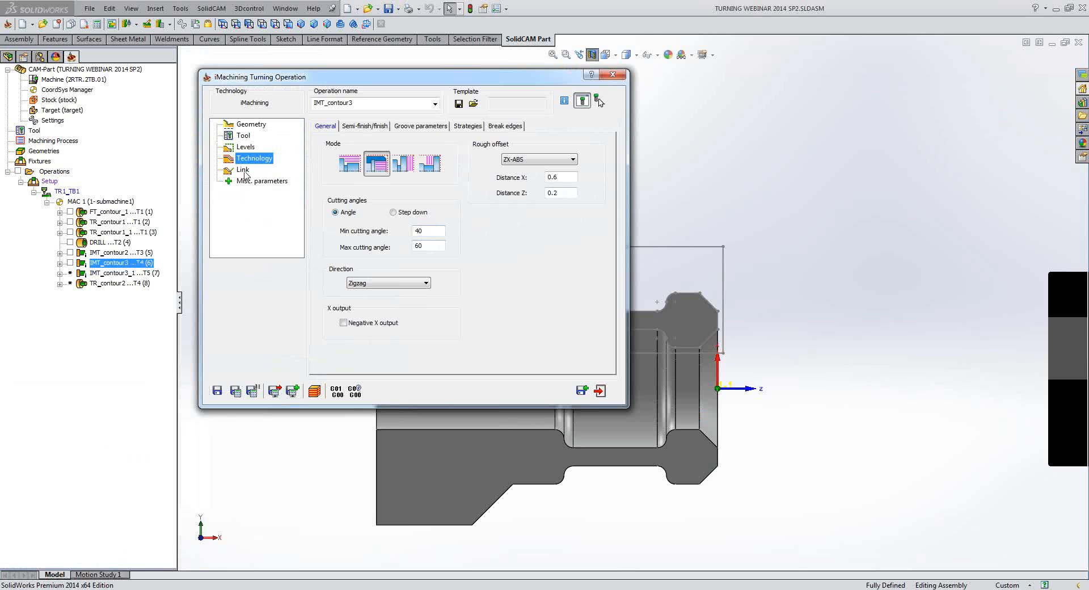
Display the IMT_contour3 tool path on the model and examine it against the link approach and retract point settings.
left_click(244, 170)
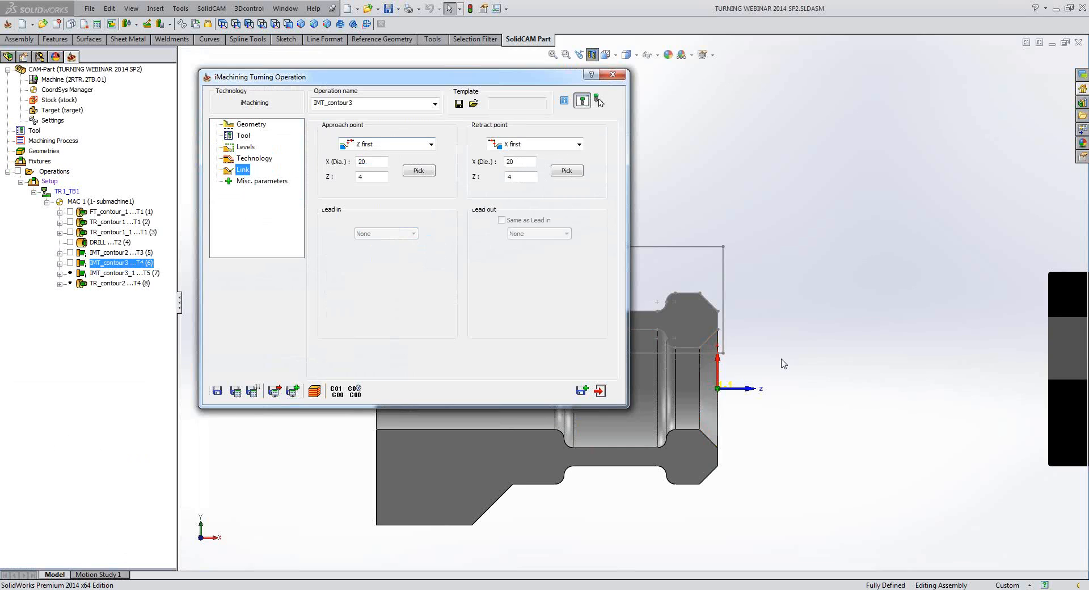
scroll(528, 358, "down", 3)
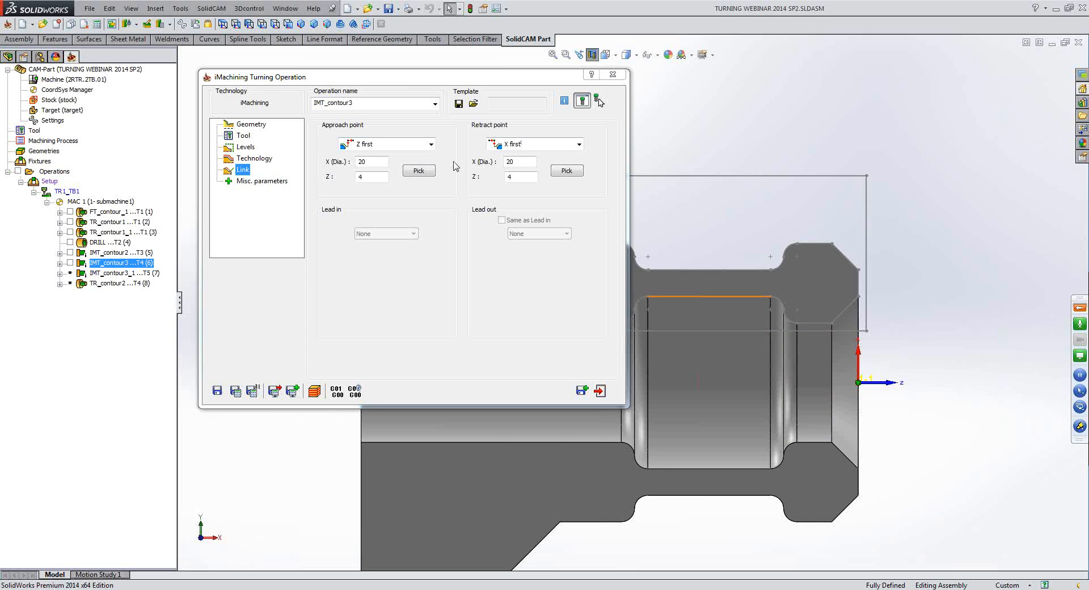
left_click(70, 263)
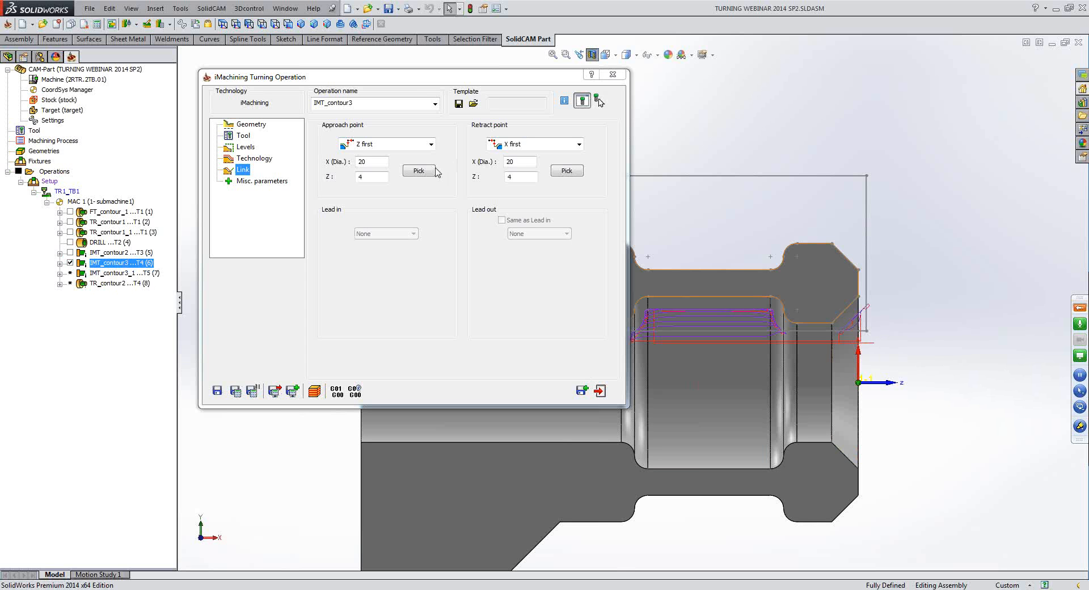
left_click(371, 161)
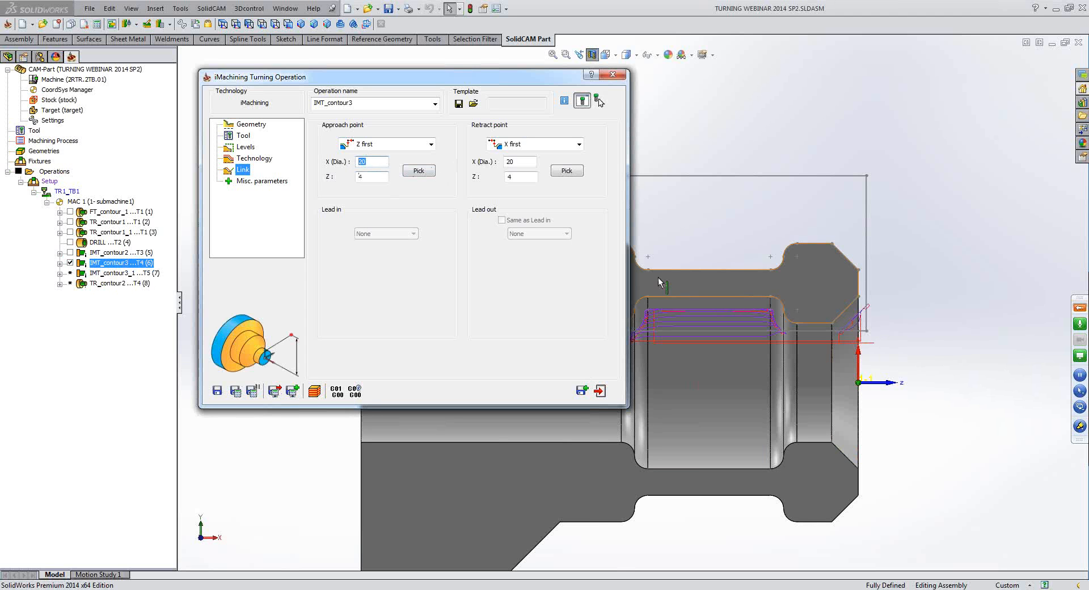
left_click(376, 176)
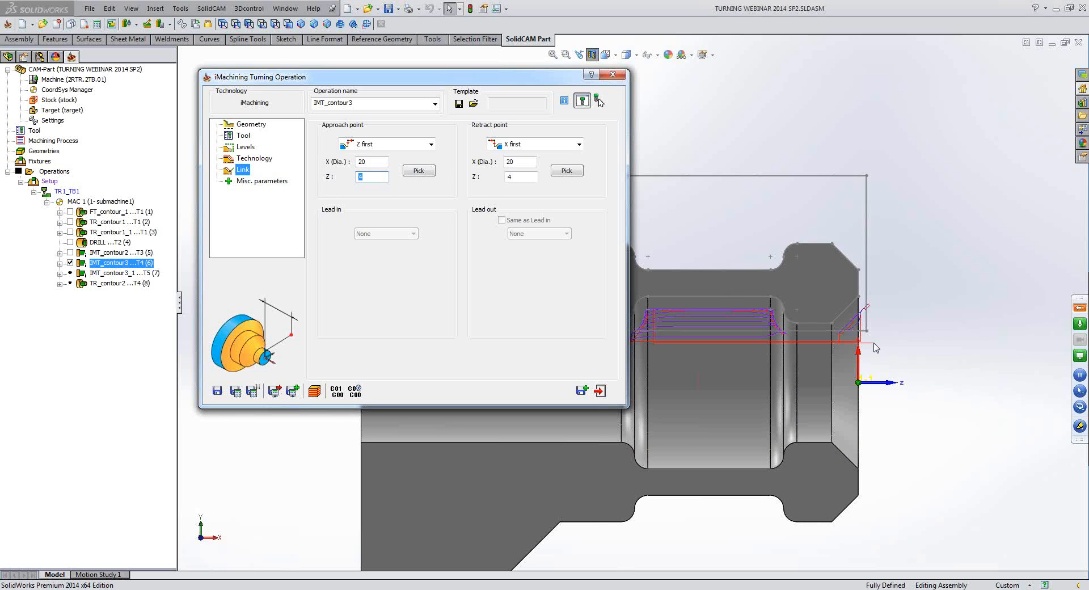
left_click(908, 233)
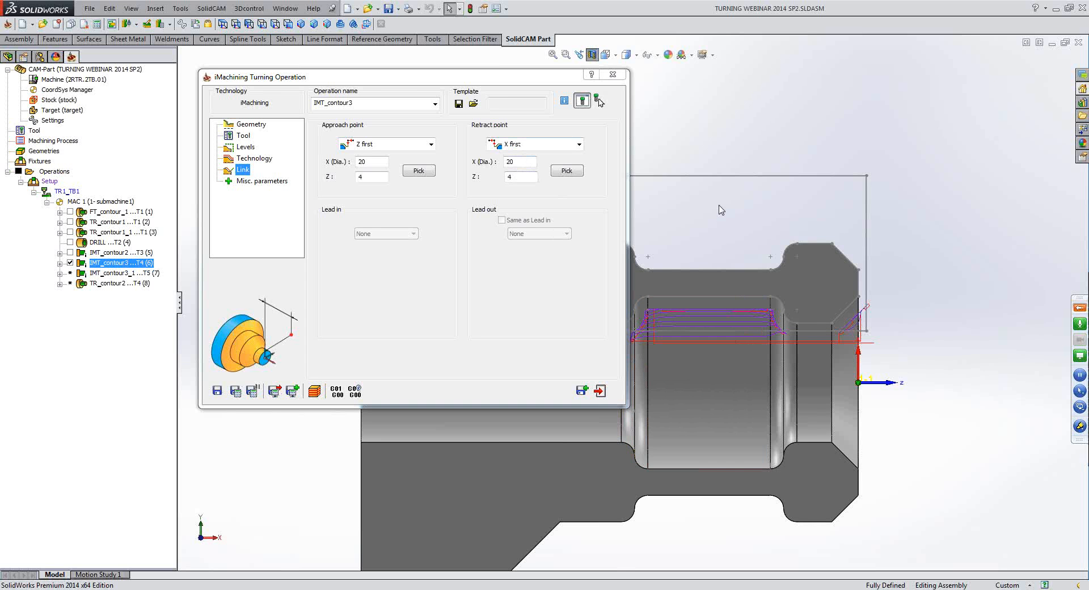
scroll(658, 317, "down", 5)
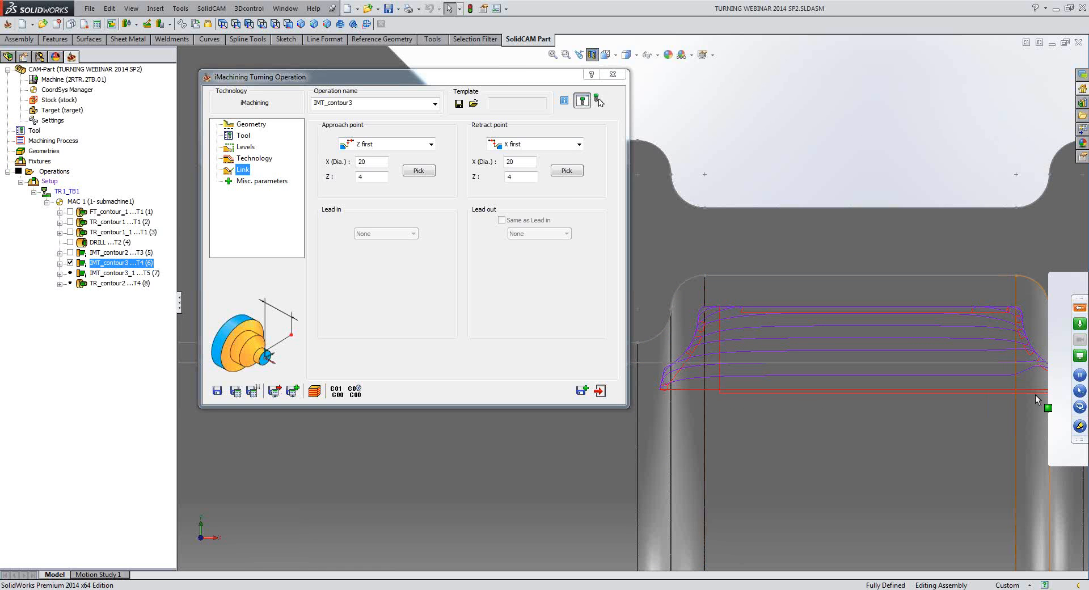
Examine the IMT_contour3 link moves at the groove and front chamfer, review the approach point options, and exit the operation.
scroll(960, 247, "up", 5)
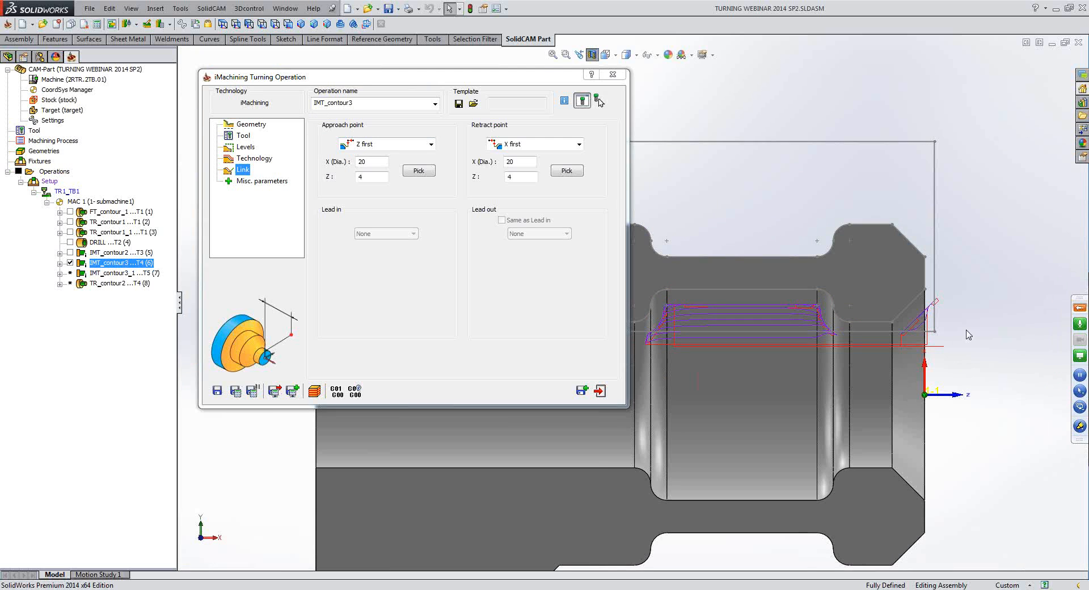
scroll(1004, 340, "down", 5)
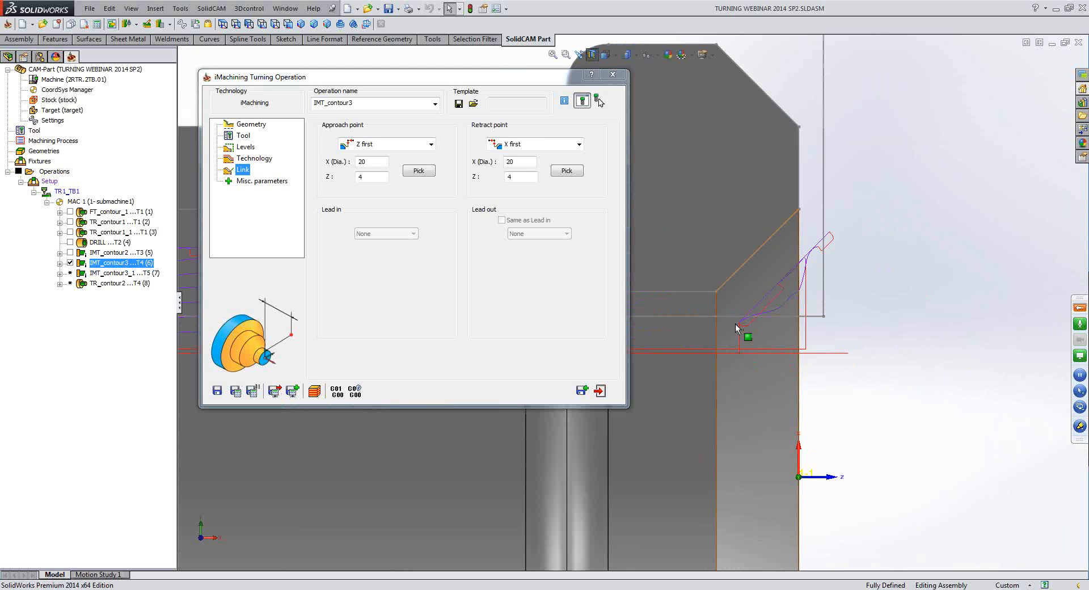
left_click(389, 146)
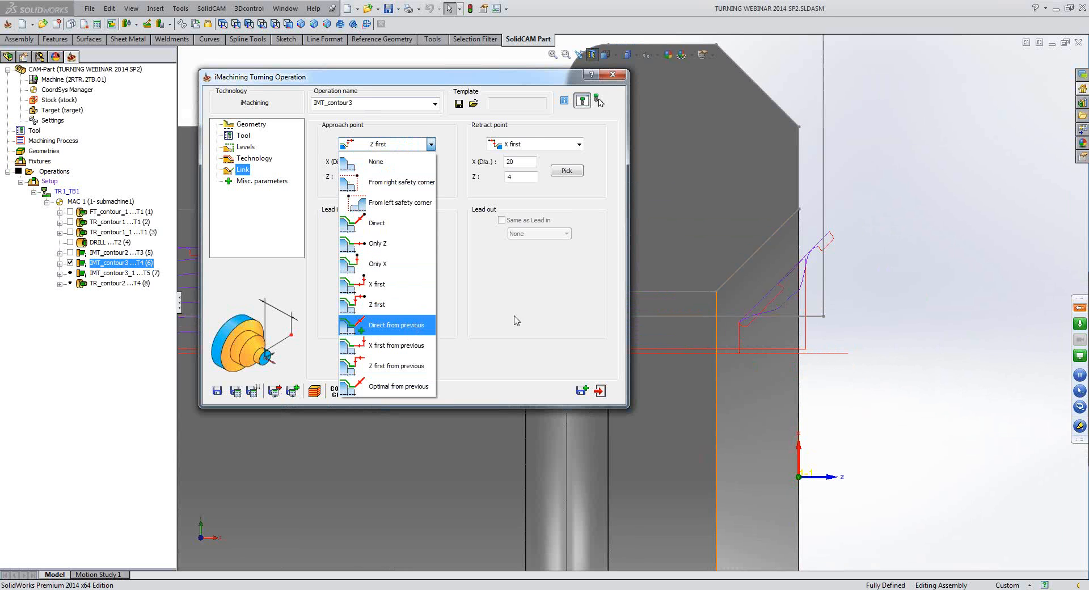
left_click(491, 270)
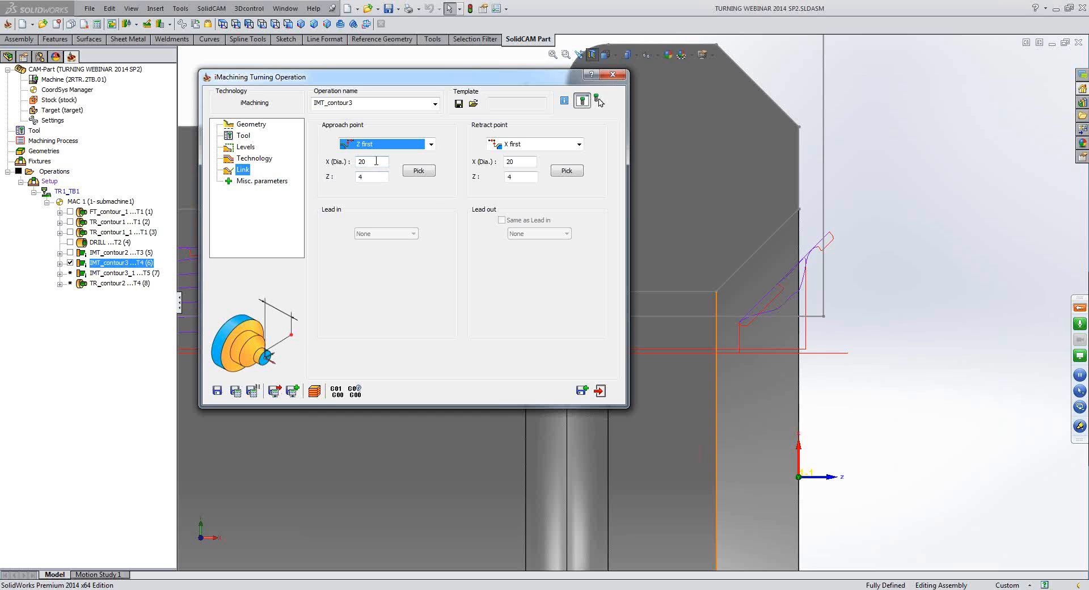
left_click(600, 391)
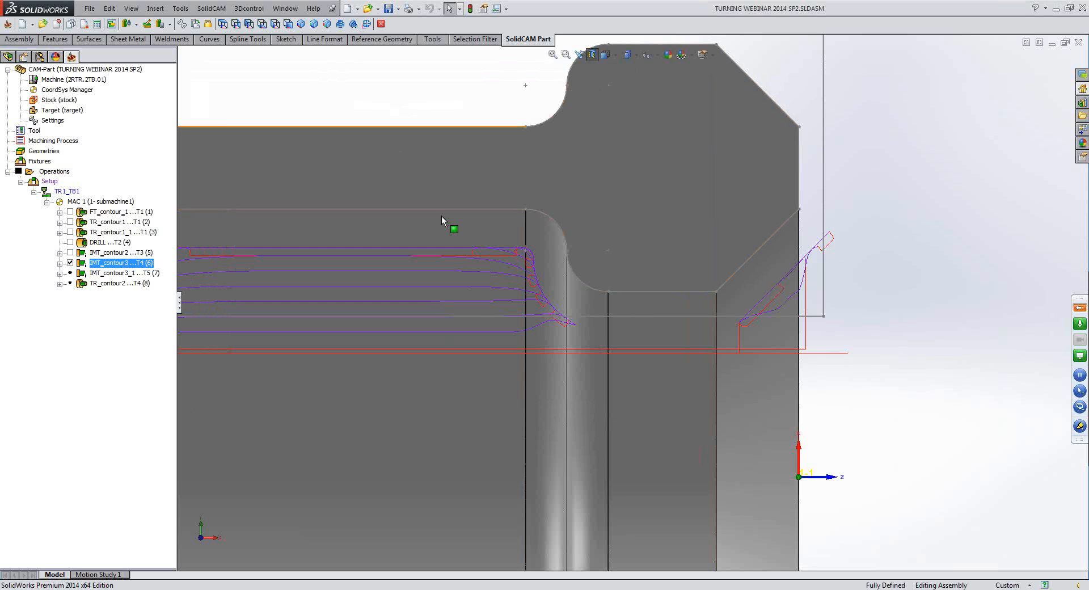
Hide the IMT_contour3 tool path and suppress that operation.
scroll(450, 299, "up", 3)
scroll(453, 307, "down", 2)
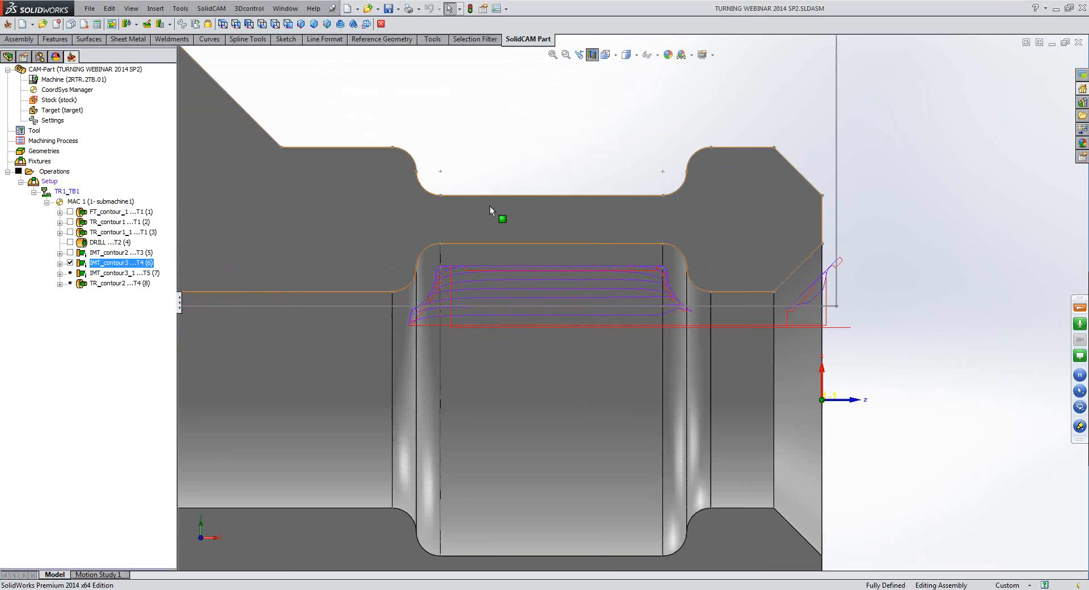
left_click(70, 262)
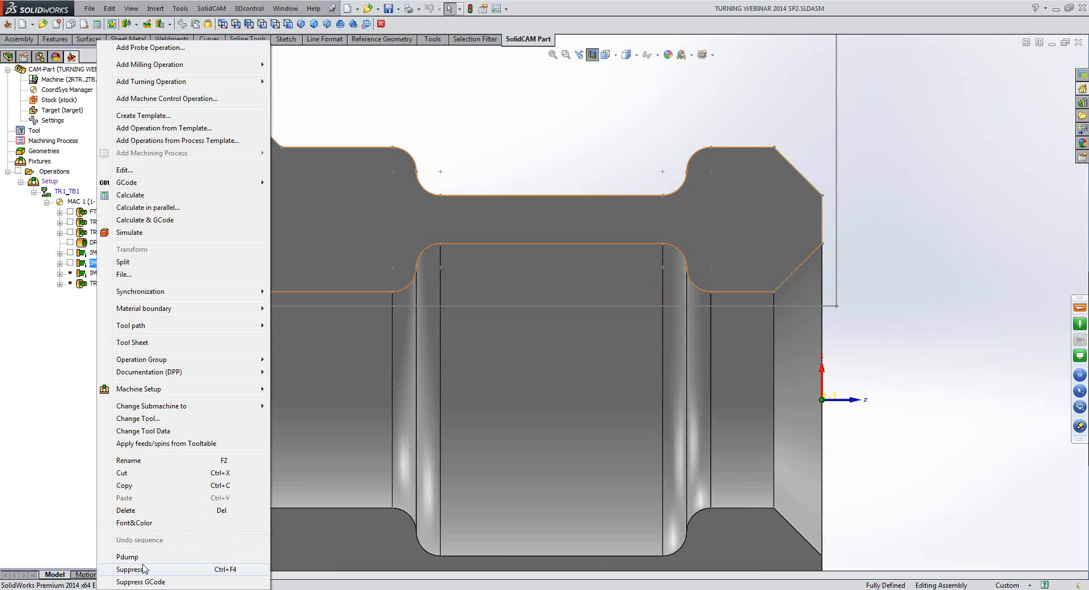
left_click(142, 572)
Calculate the IMT_contour3_1 operation from the operations tree.
left_click(103, 275)
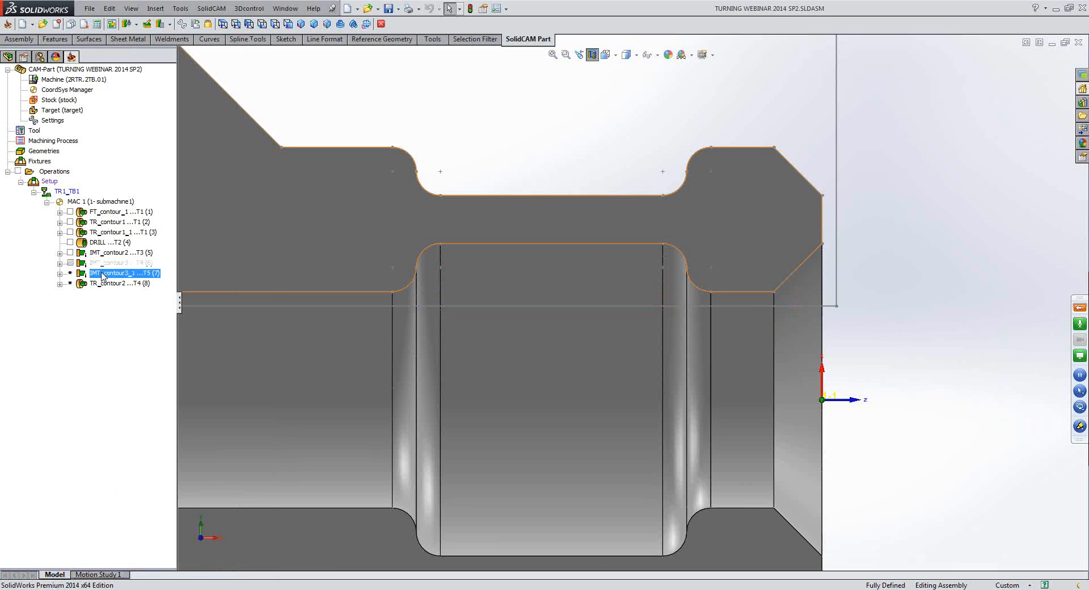
double_click(103, 275)
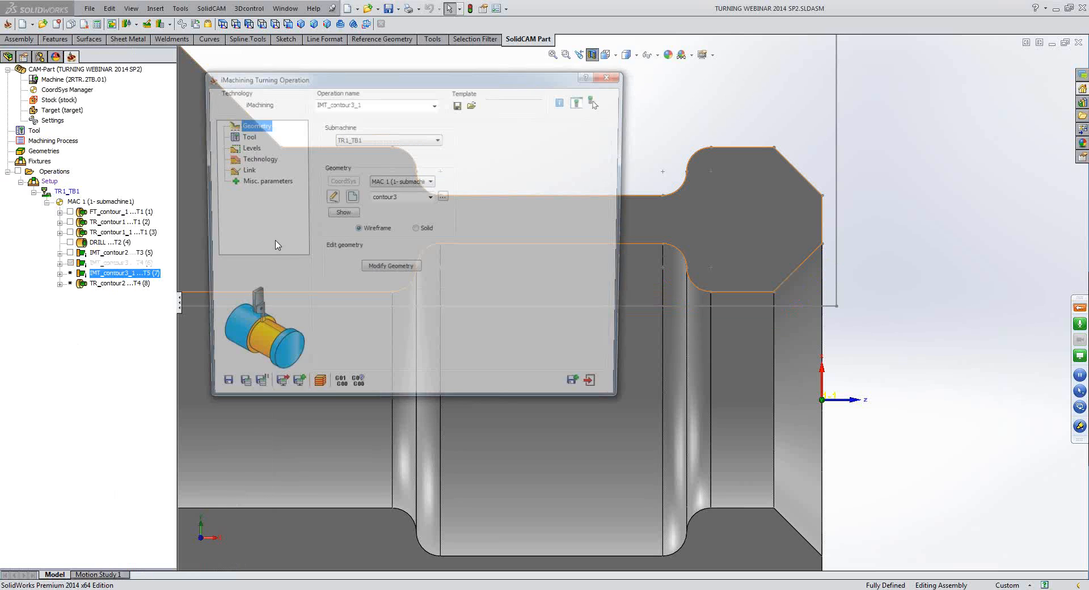
left_click(600, 390)
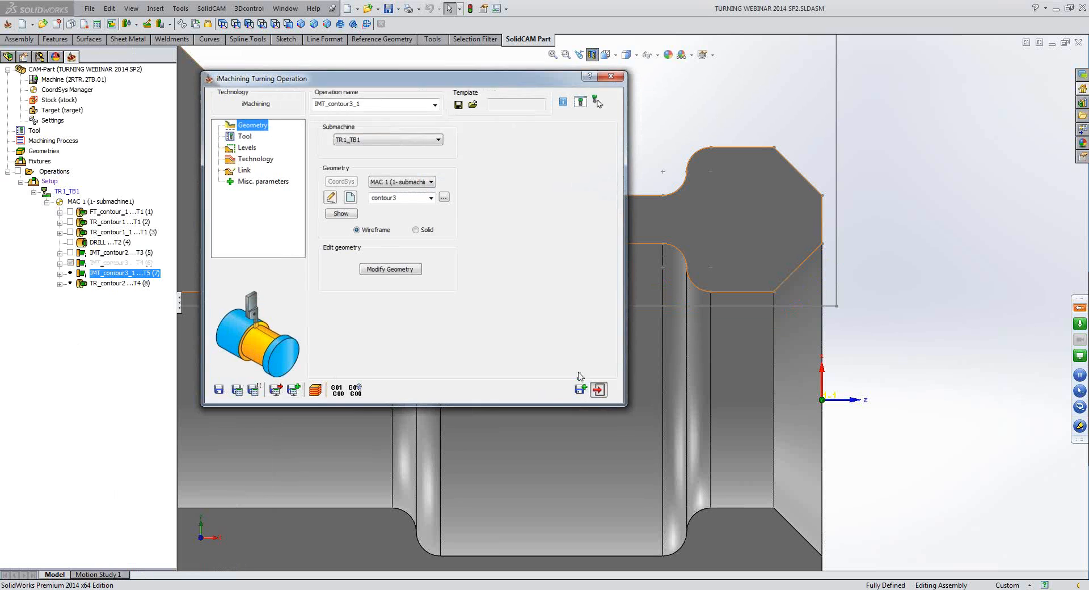
left_click(115, 275)
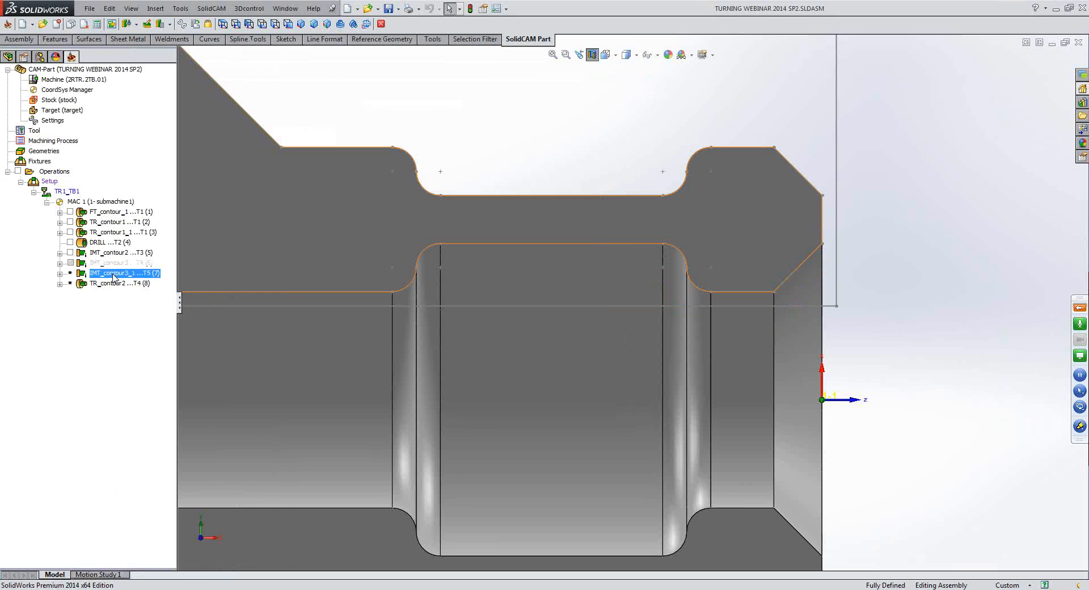
right_click(114, 277)
left_click(152, 200)
Open IMT_contour3_1 and show its contour3 geometry on the model, checking it against the geometry used by IMT_contour3.
double_click(91, 275)
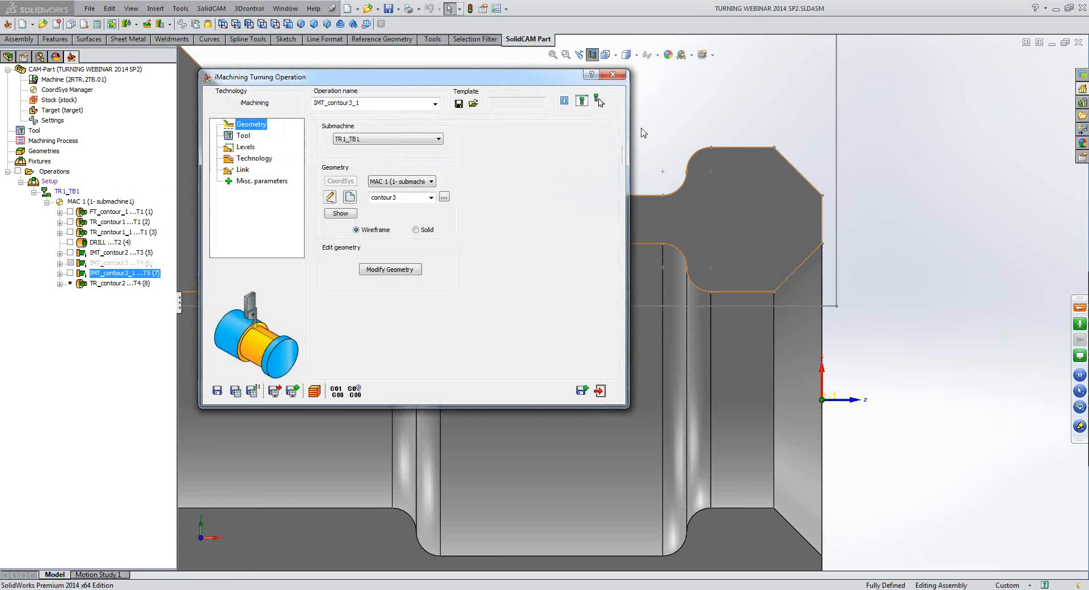
left_click(643, 131)
scroll(427, 256, "up", 6)
scroll(426, 253, "down", 4)
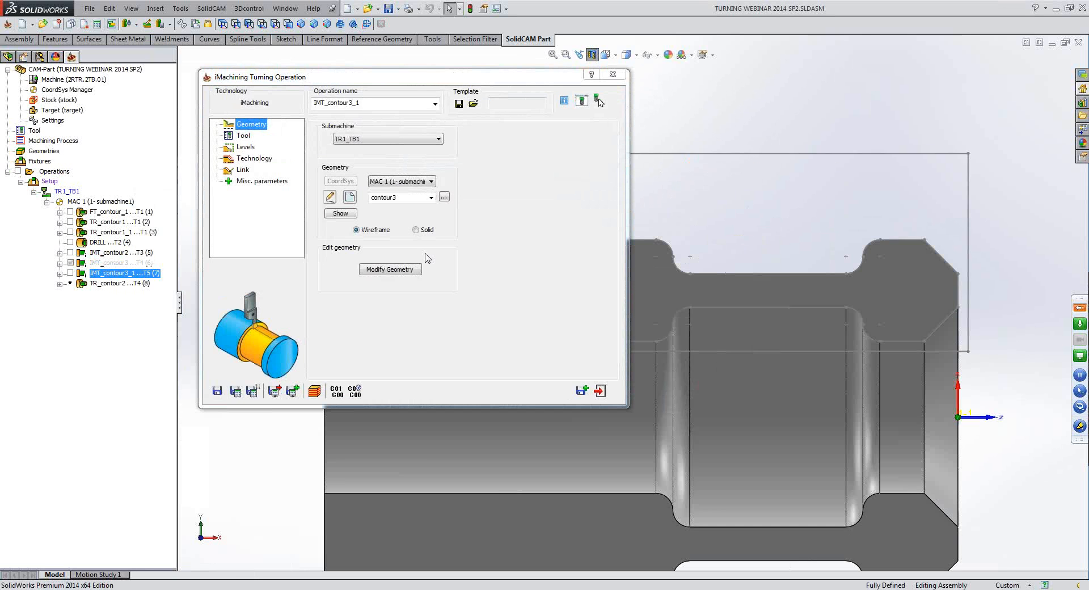
left_click(60, 264)
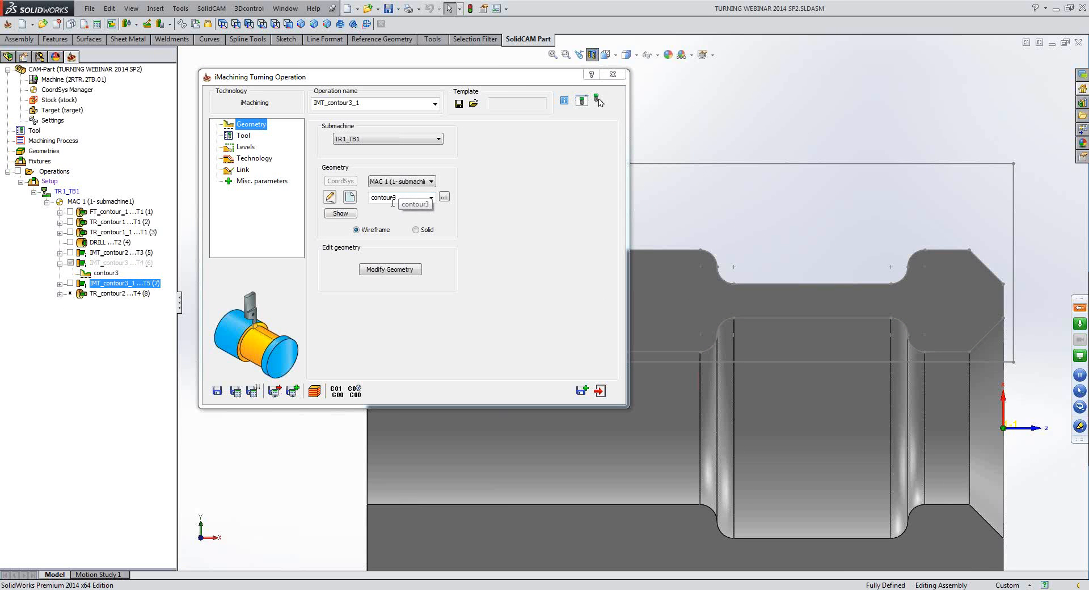
left_click(338, 217)
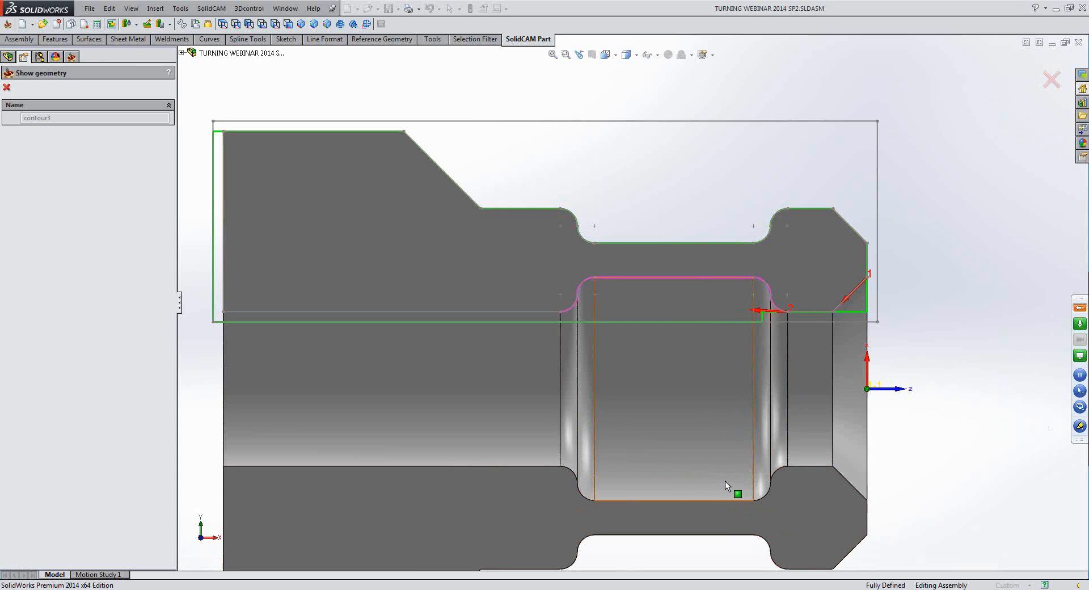
scroll(490, 274, "up", 3)
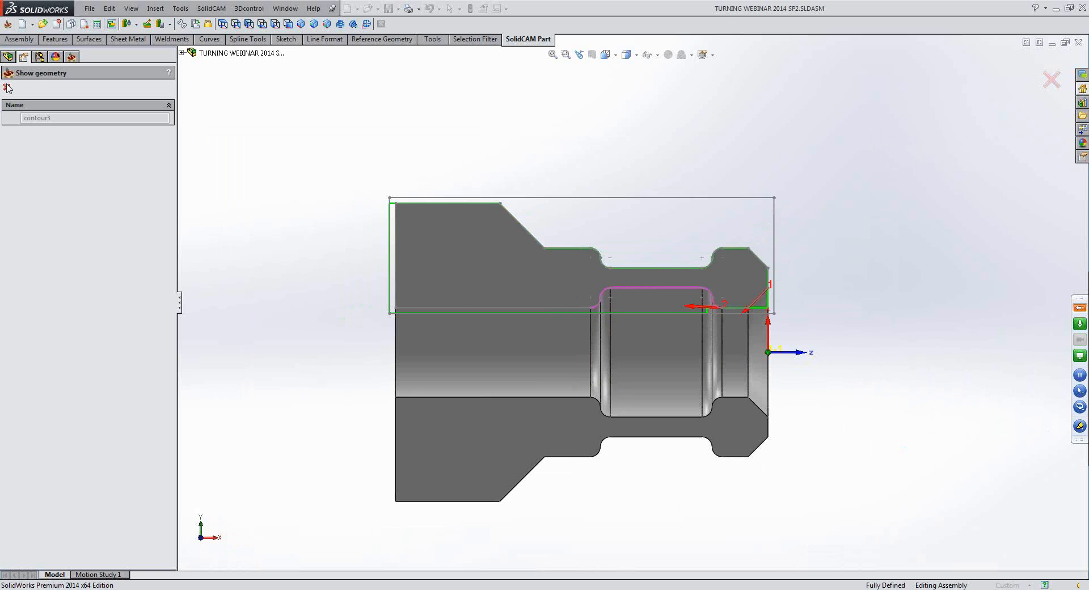
left_click(8, 86)
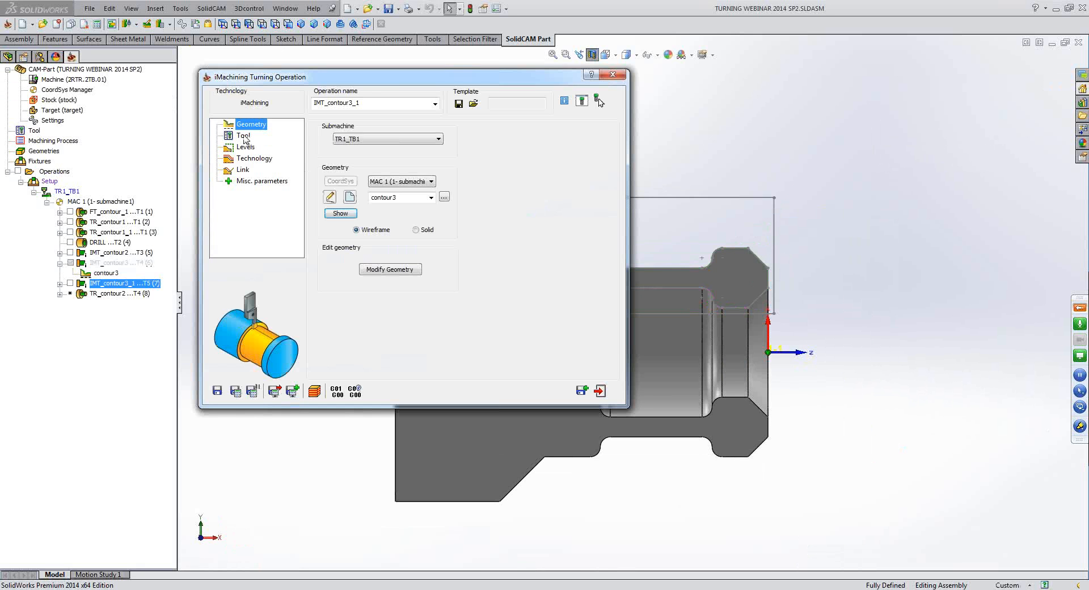
Review the internal grooving tool number 5 of IMT_contour3_1 and inspect its tip and orientation in the enlarged tool picture.
left_click(244, 137)
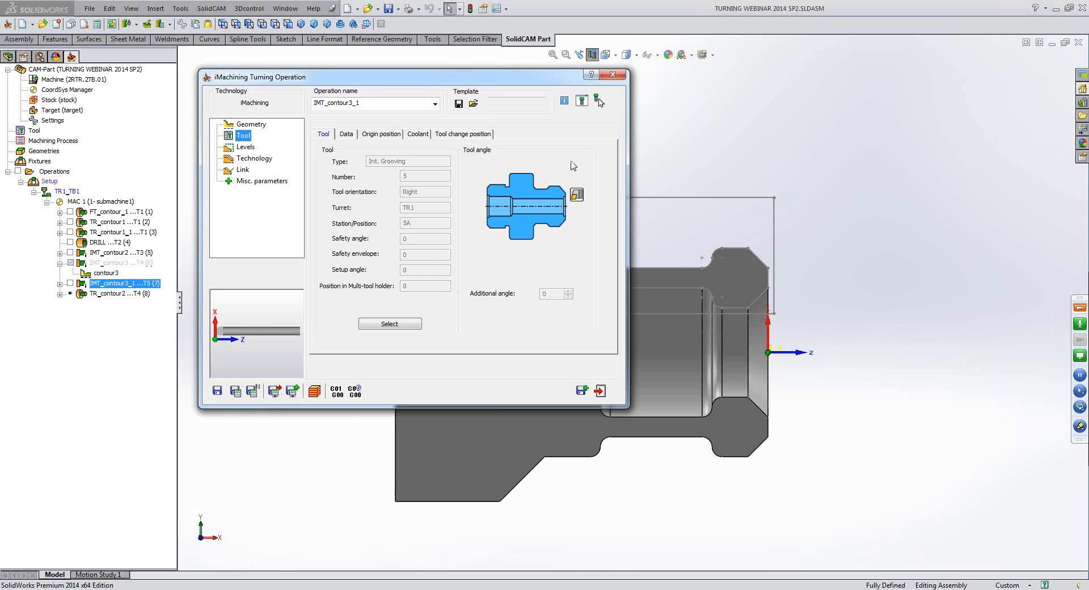
left_click(582, 102)
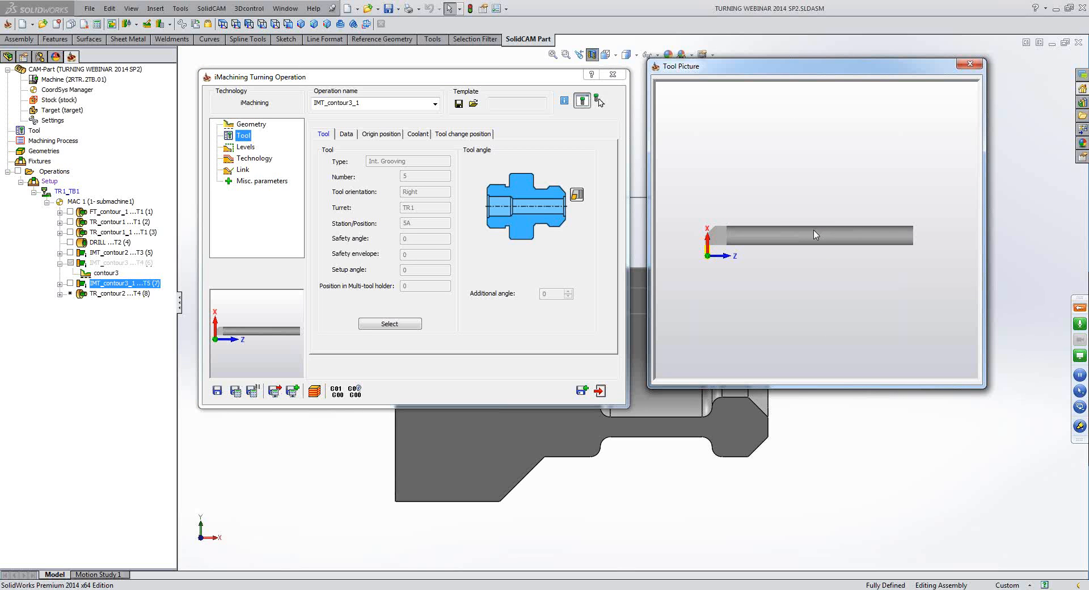
middle_click_drag(766, 247, 799, 243, "ctrl")
scroll(746, 241, "up", 3)
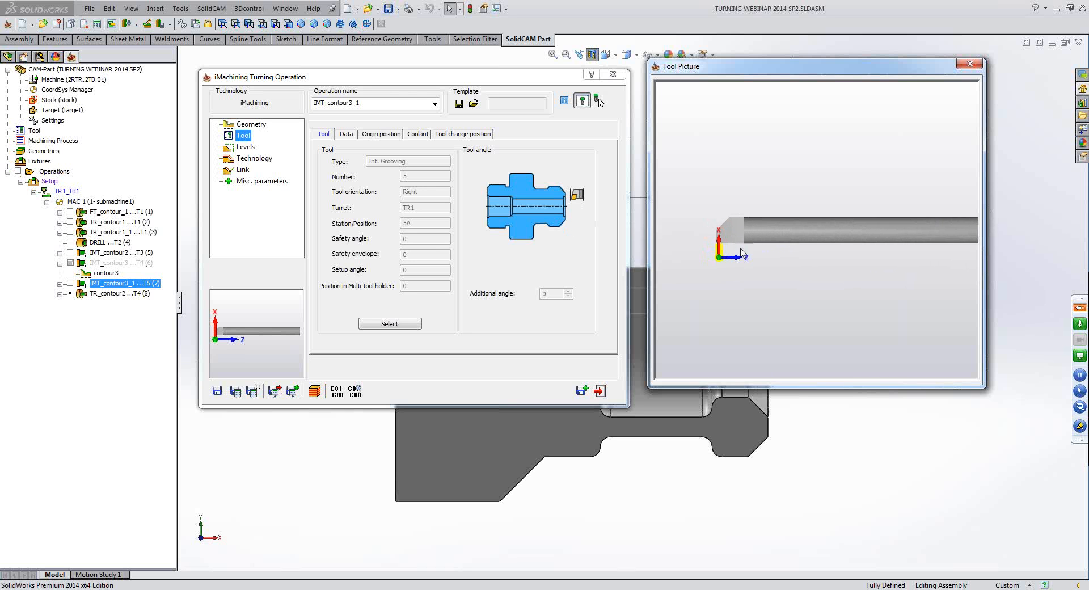
middle_click_drag(740, 248, 691, 237, "ctrl")
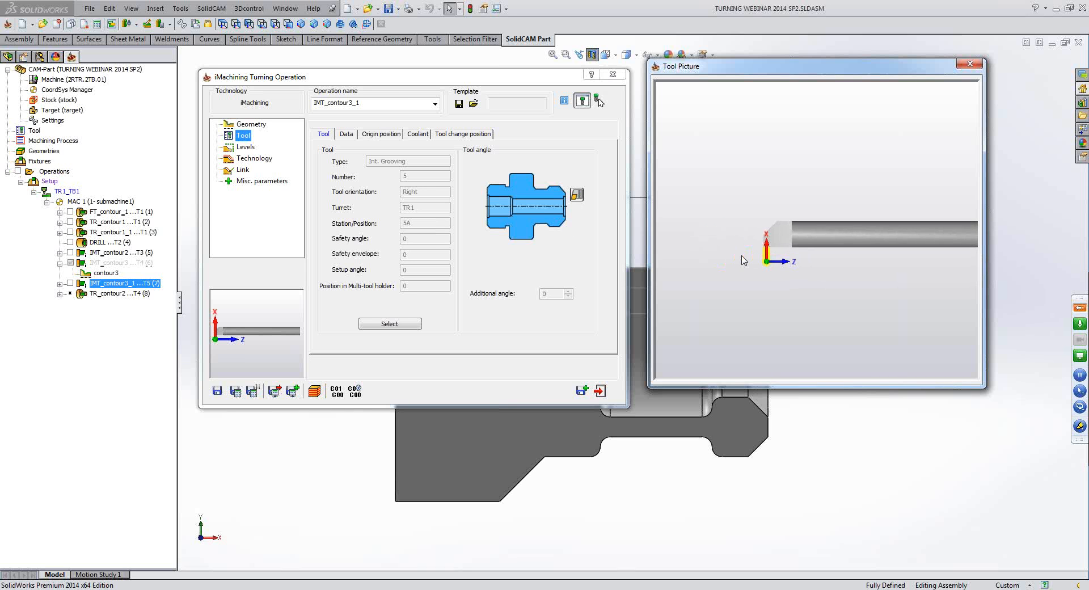
middle_click_drag(808, 265, 788, 253, "ctrl")
scroll(810, 259, "up", 4)
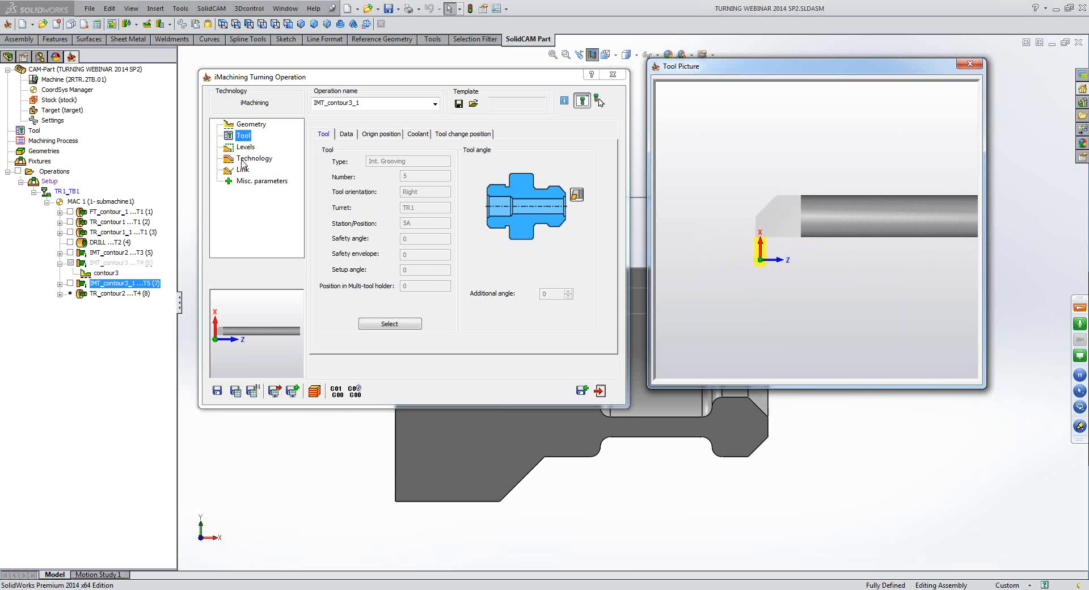
Check the IMT_contour3_1 technology settings, including Negative X output, save and calculate the operation, and close the tool picture.
left_click(244, 148)
left_click(250, 160)
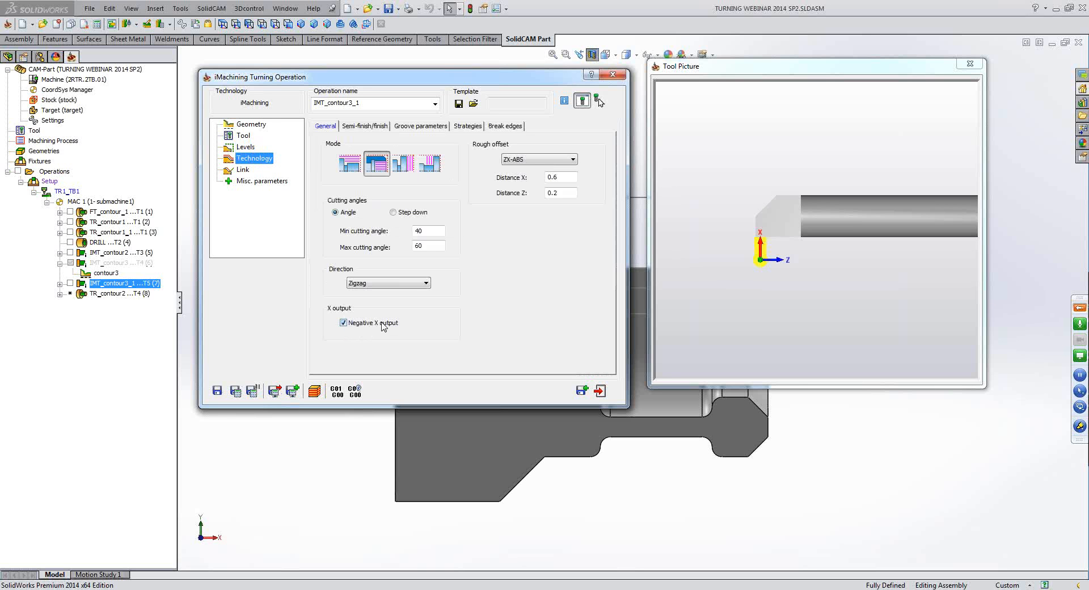
left_click(235, 391)
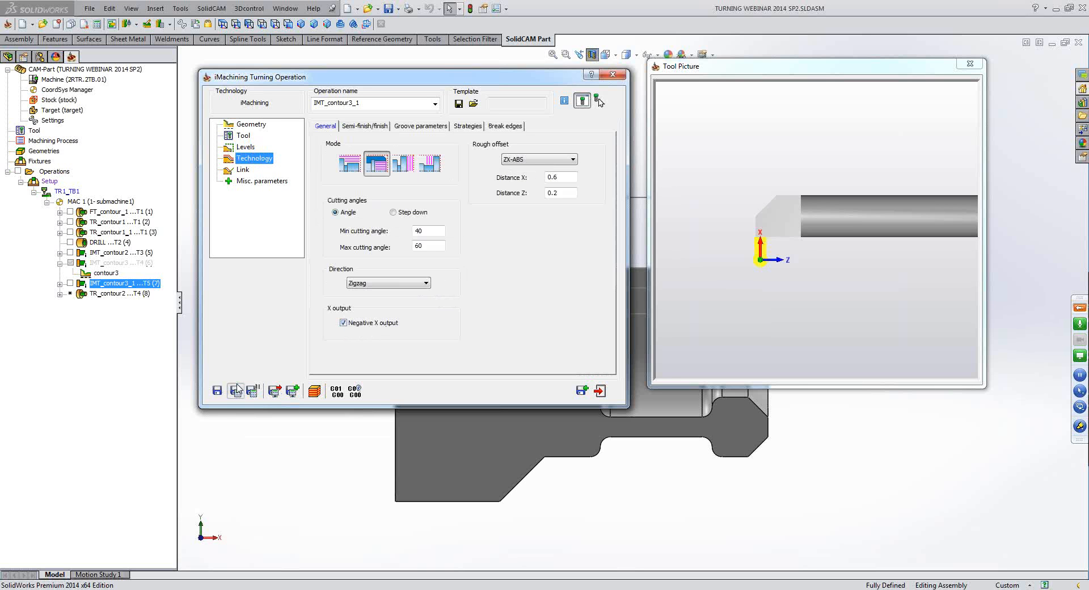
left_click(279, 121)
left_click(315, 392)
left_click(971, 63)
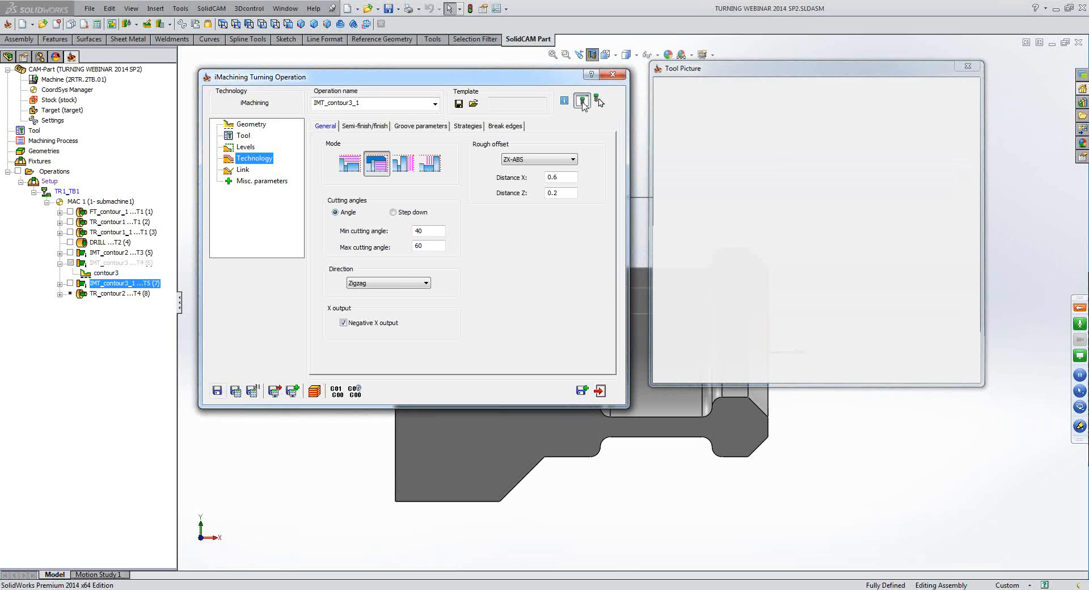
Display the IMT_contour3_1 tool path, examine its position across the bore centerline, exit the operation, and hide the path.
left_click(70, 283)
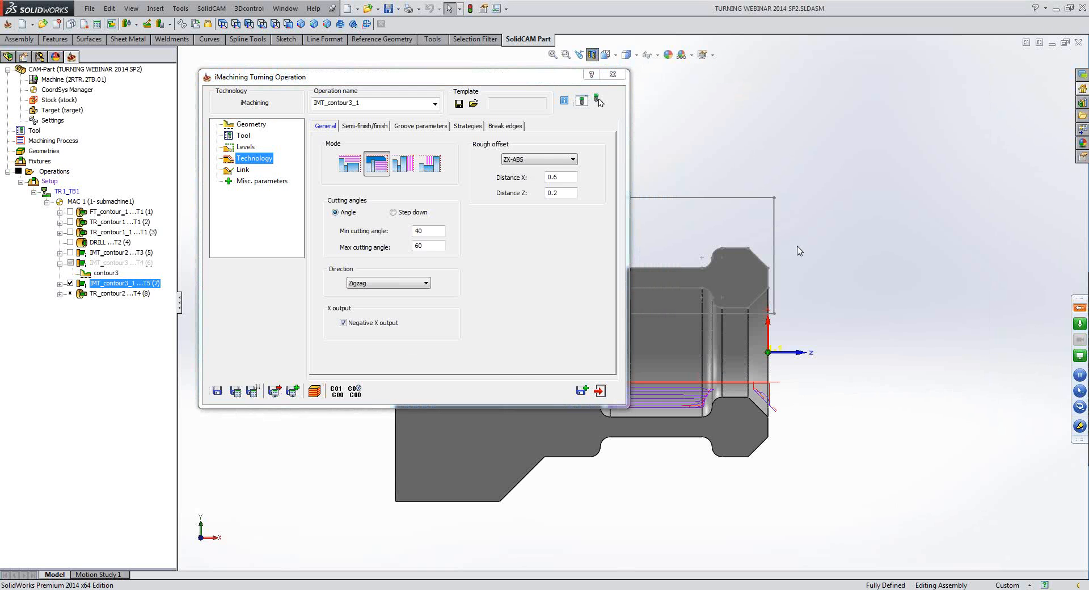
scroll(776, 342, "down", 3)
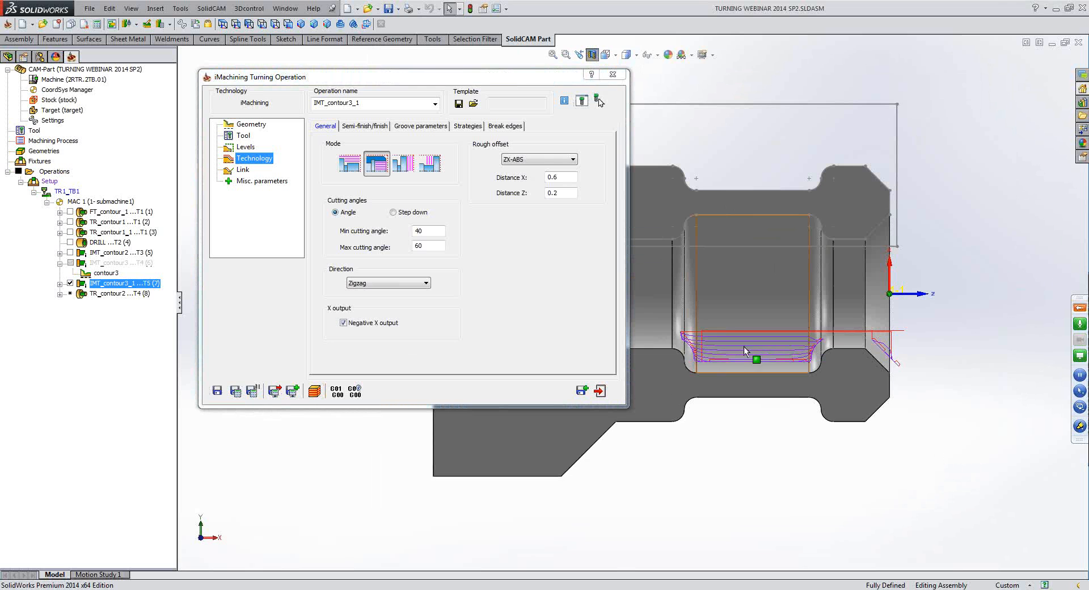
scroll(707, 349, "down", 2)
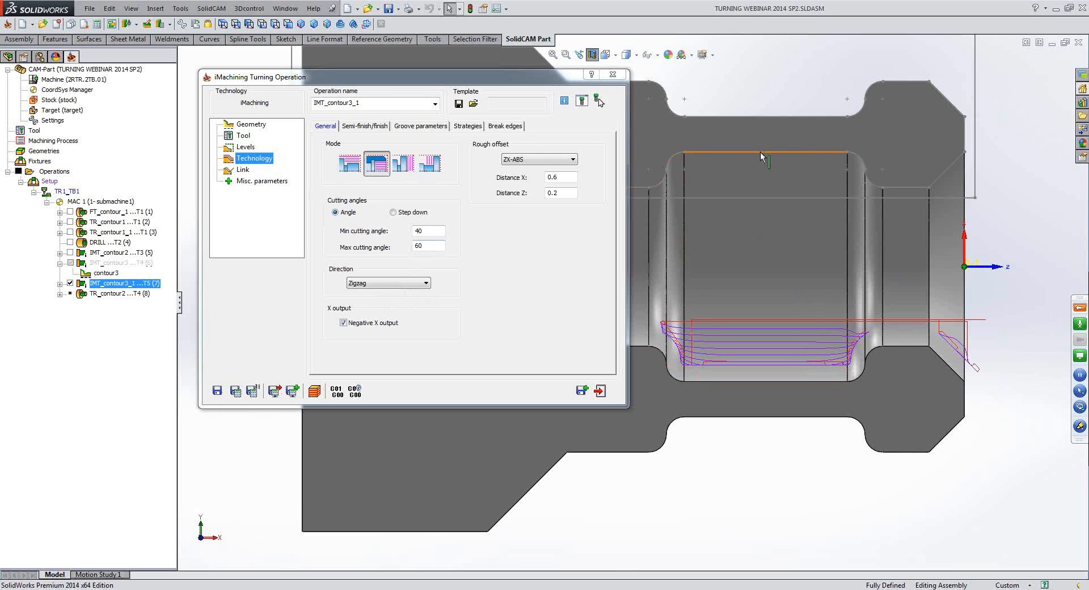
scroll(675, 161, "up", 2)
scroll(764, 233, "down", 2)
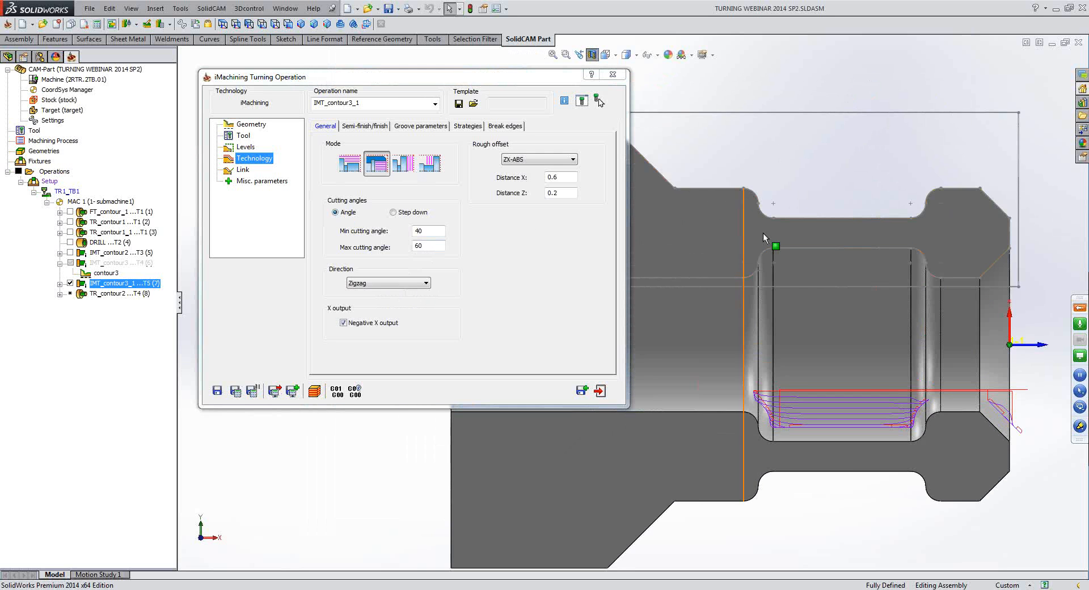
scroll(778, 246, "up", 2)
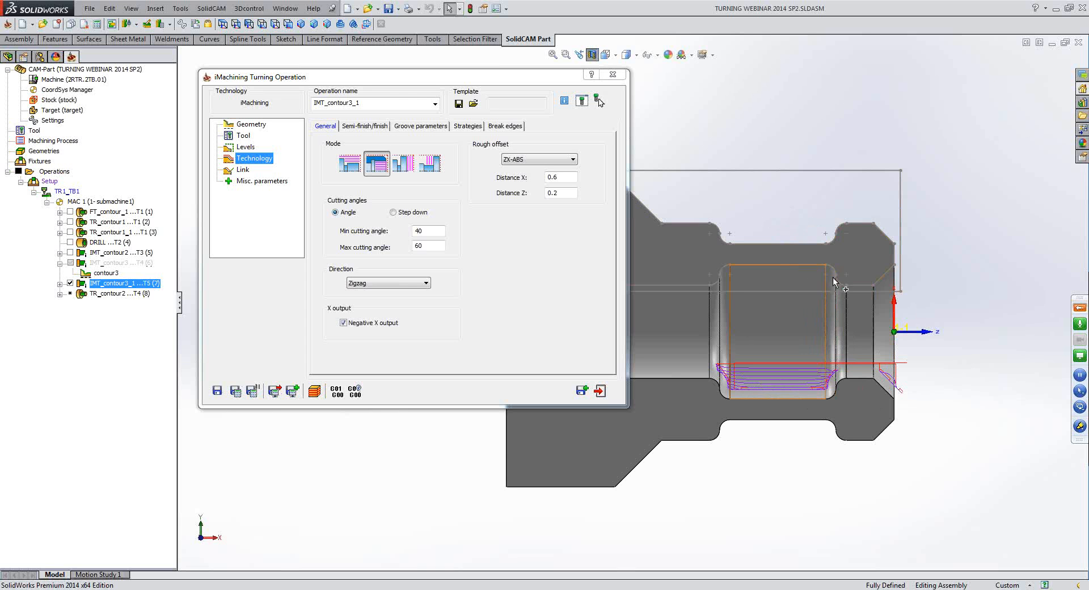
left_click(600, 391)
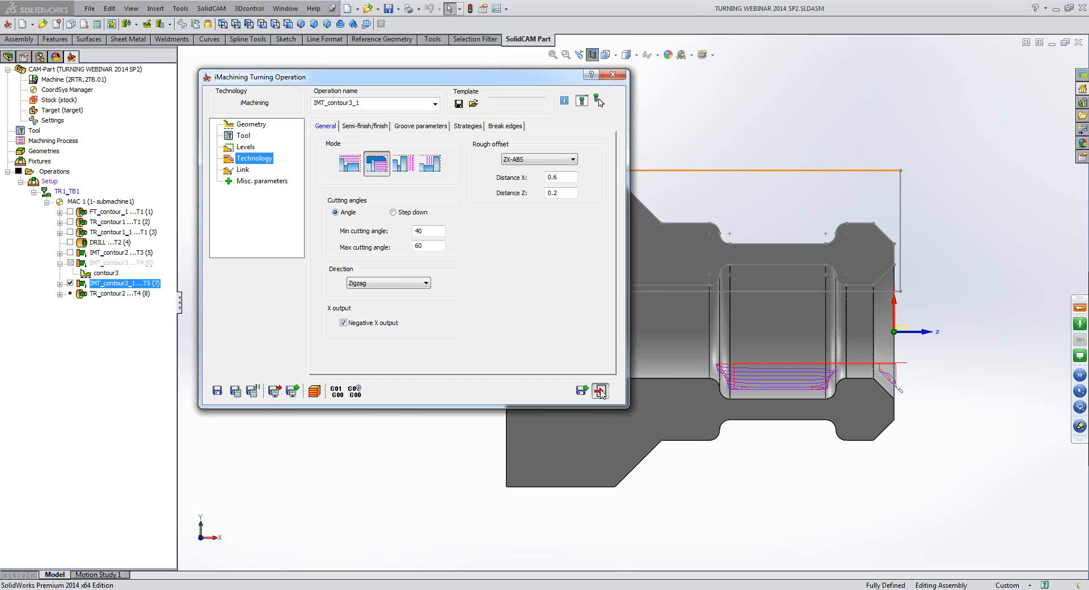
left_click(70, 283)
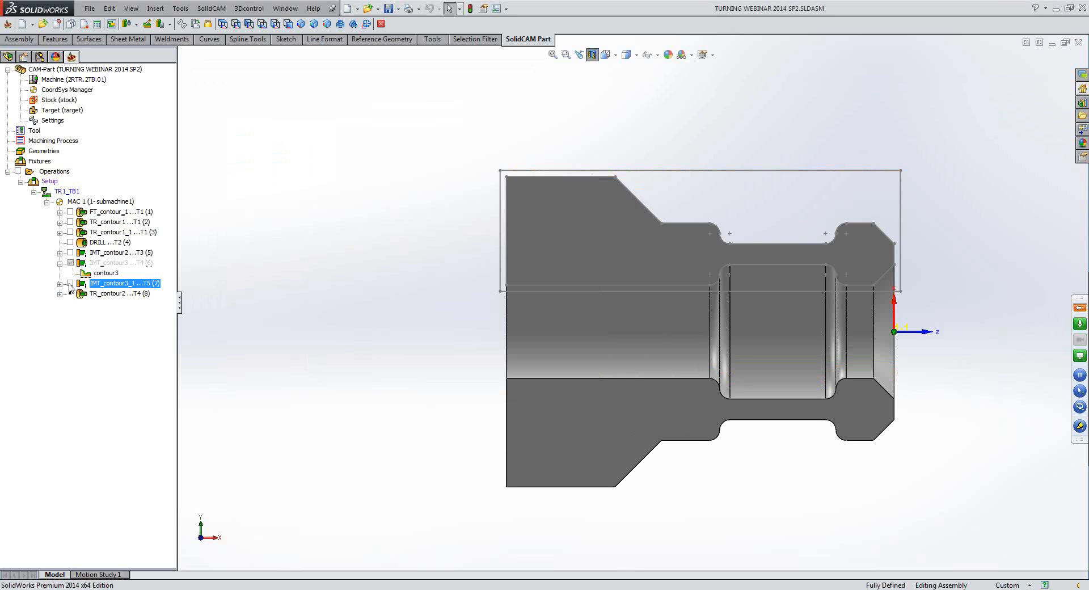
Open the TR_contour2 turning operation and inspect its internal grooving tool number 4 in the enlarged tool picture.
double_click(116, 294)
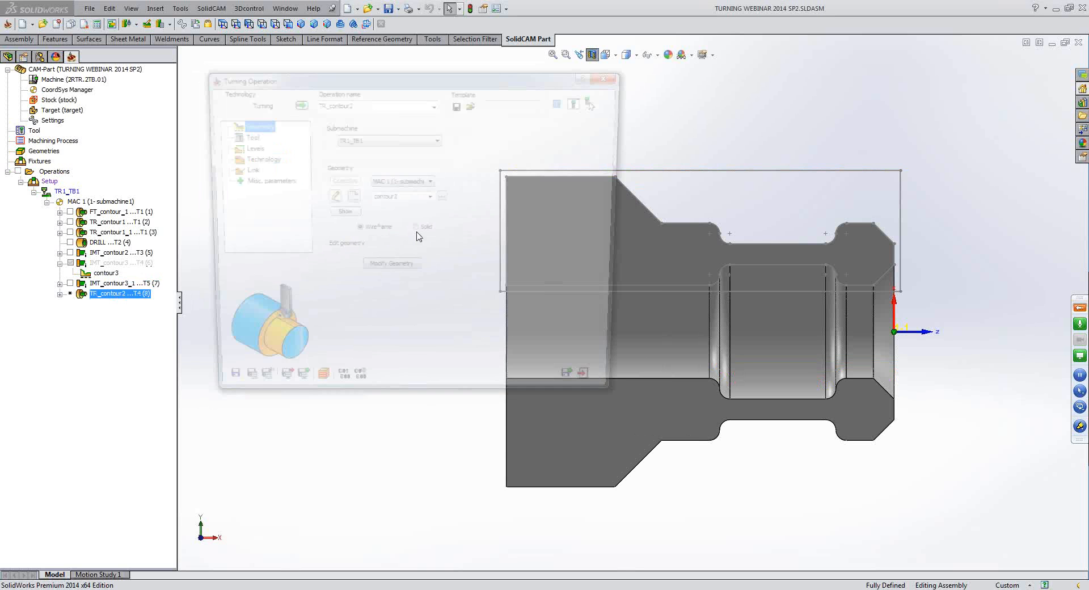
left_click(243, 136)
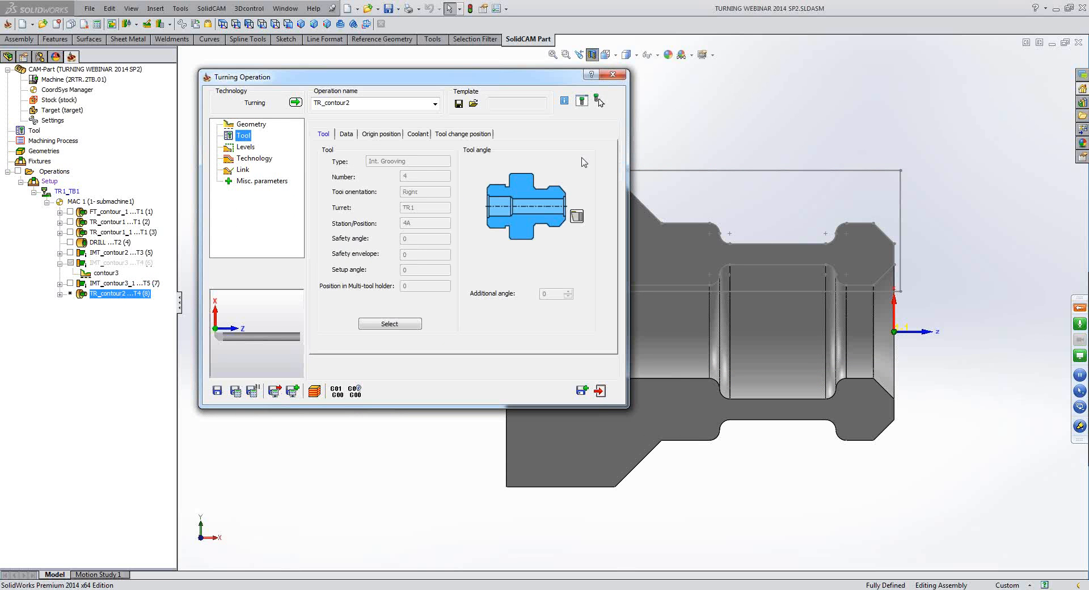
left_click(582, 101)
scroll(822, 241, "up", 3)
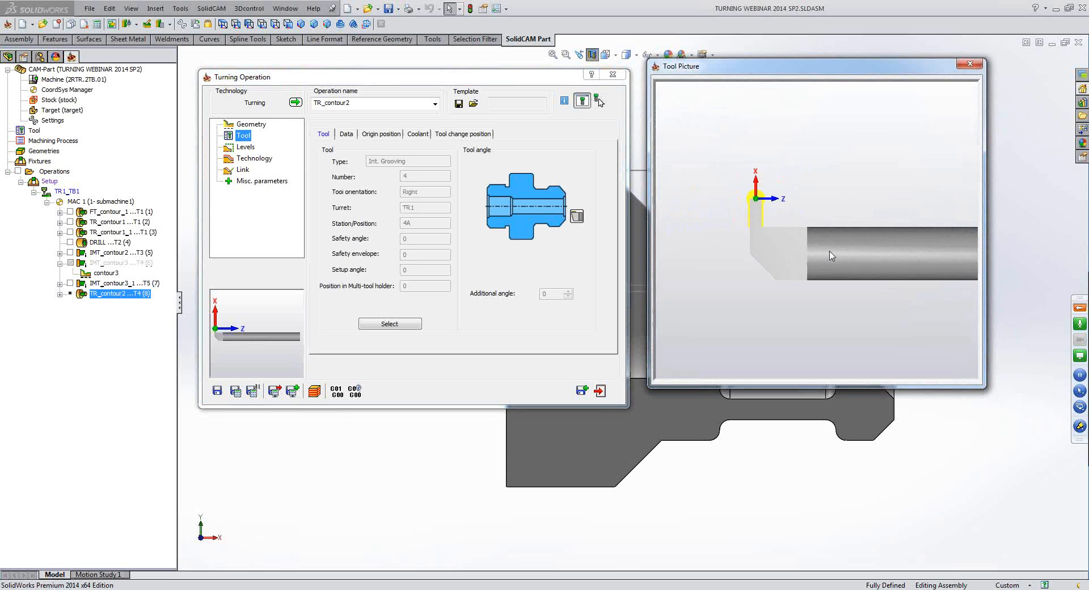
Compare the enlarged picture of the TR_contour2 internal grooving tool with the external groove on the far side of the part.
scroll(788, 236, "up", 1)
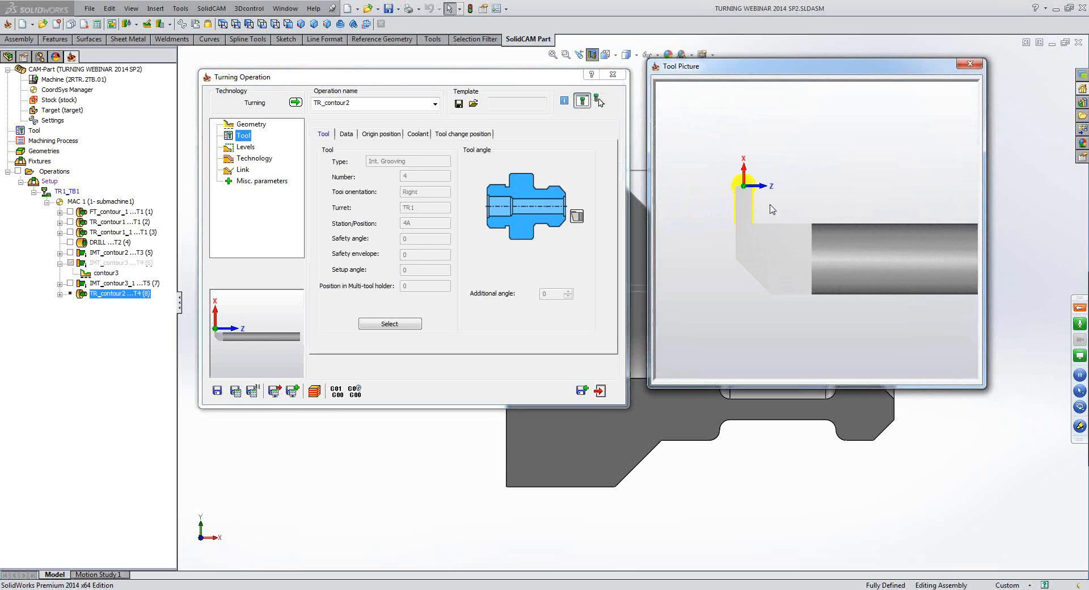
left_click(998, 426)
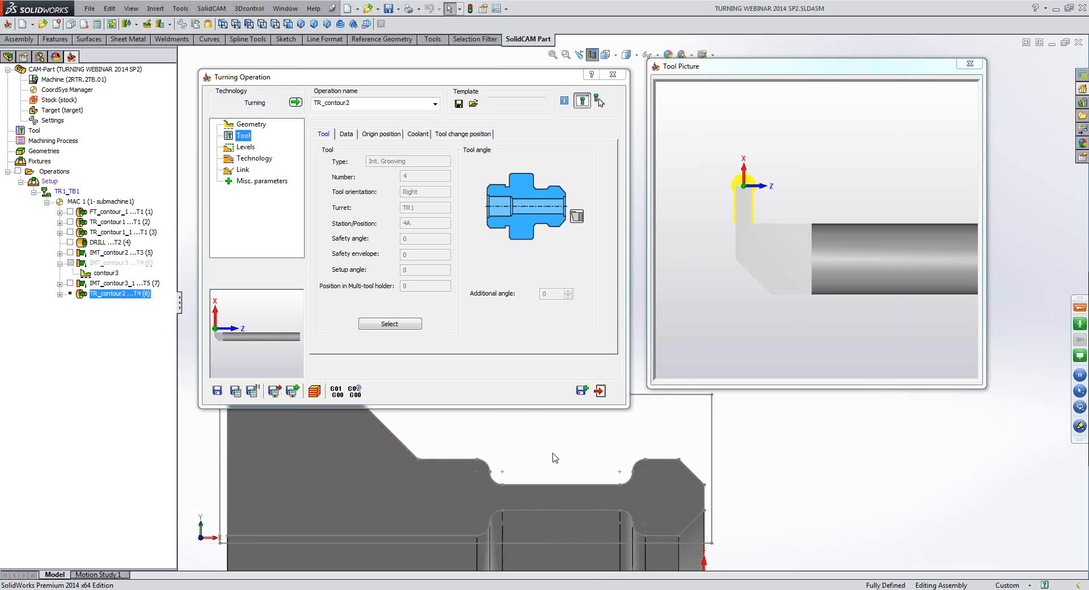
scroll(554, 454, "up", 2)
scroll(552, 464, "down", 2)
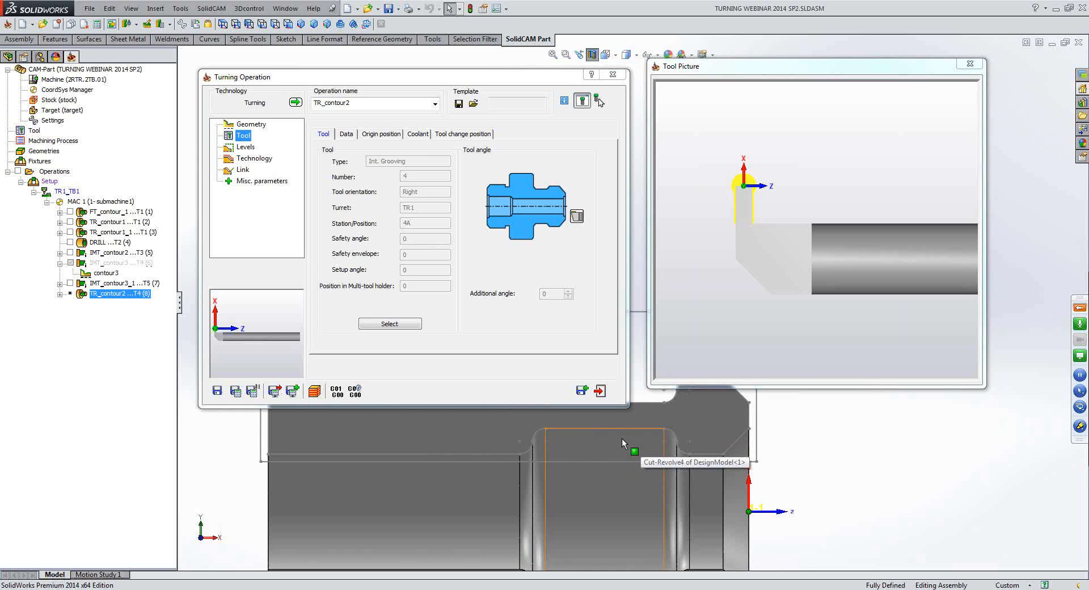
scroll(824, 461, "up", 4)
scroll(573, 424, "down", 2)
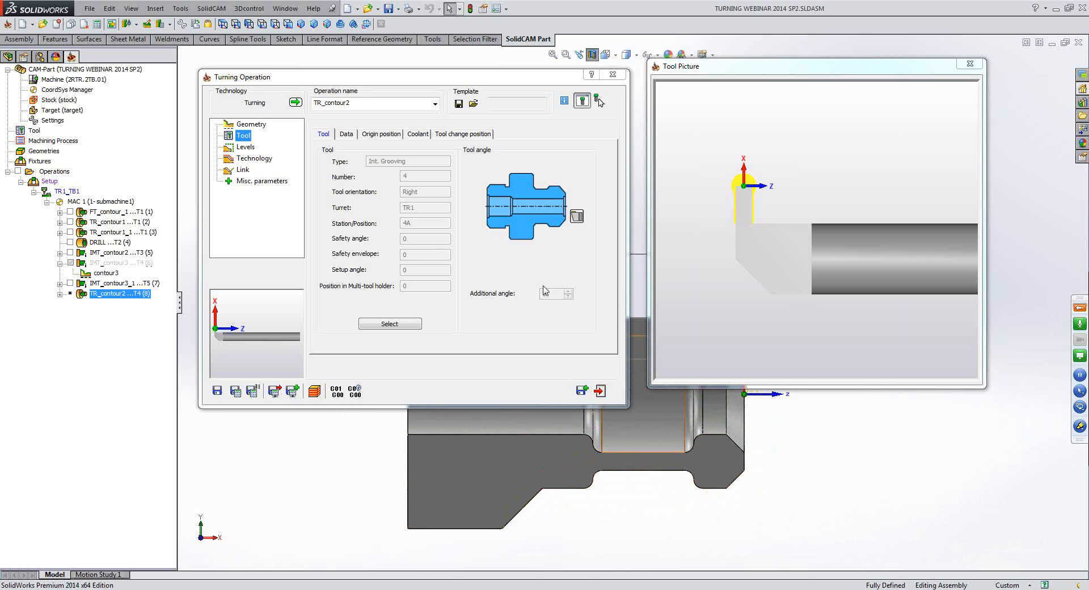
Check Negative X output in the TR_contour2 technology settings, calculate the operation, run its Host CAD simulation, and exit the simulation.
left_click(244, 158)
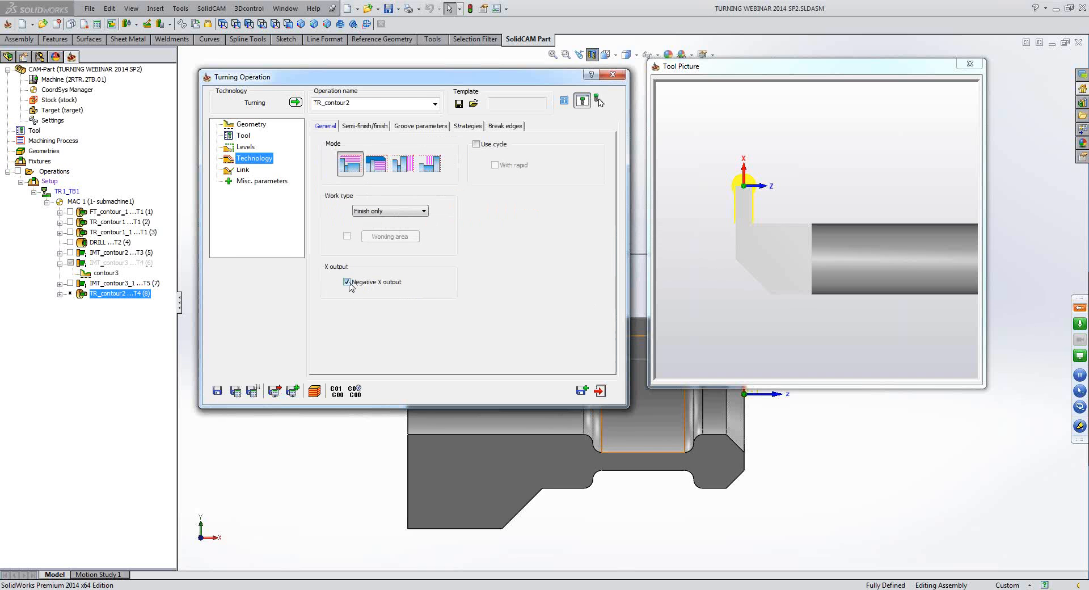
left_click(315, 390)
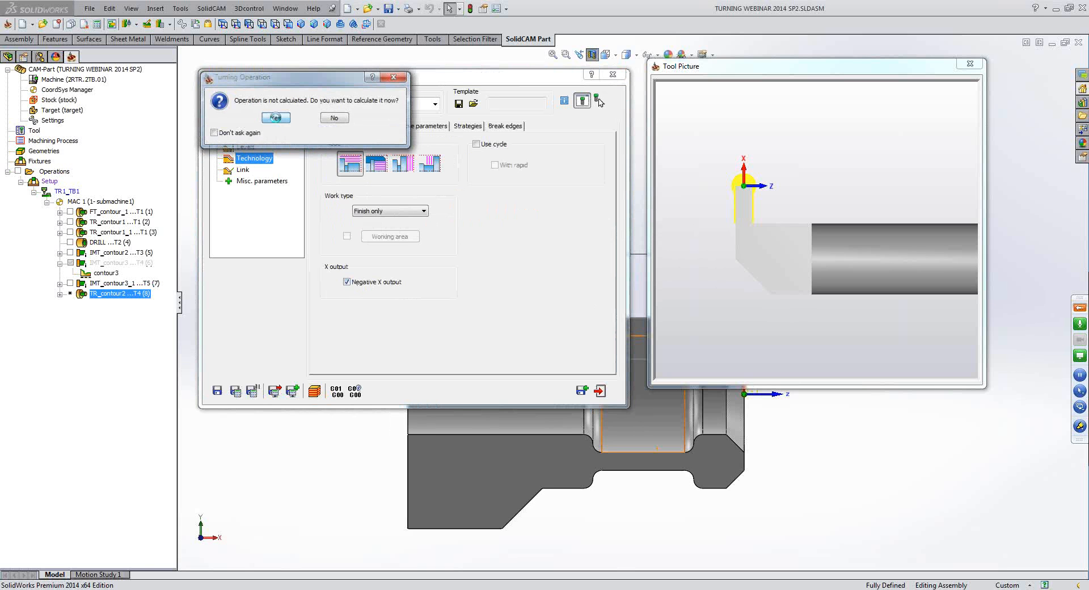
left_click(276, 117)
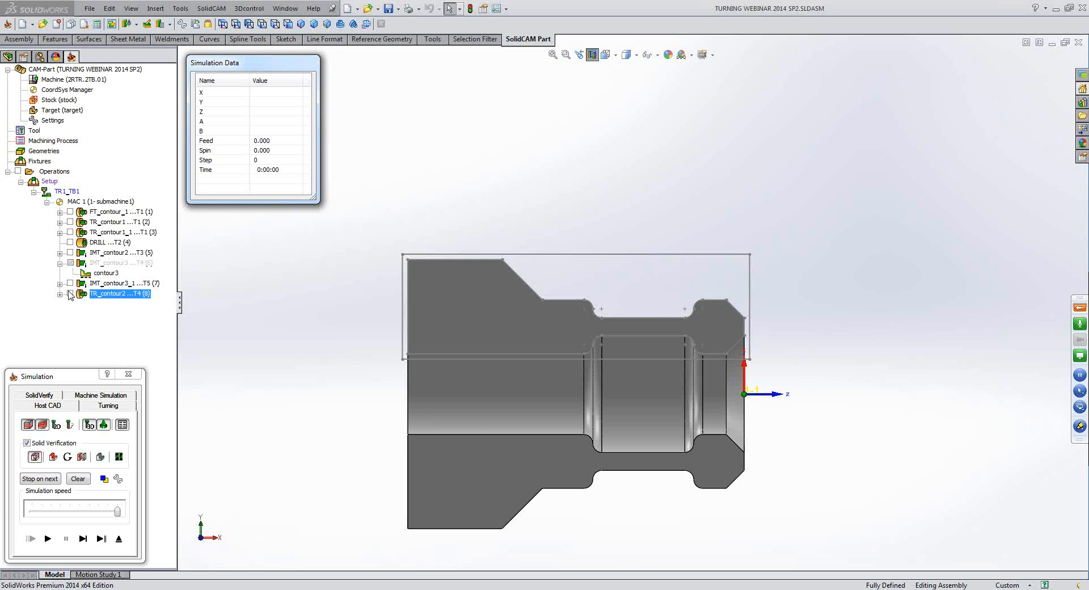
left_click(101, 539)
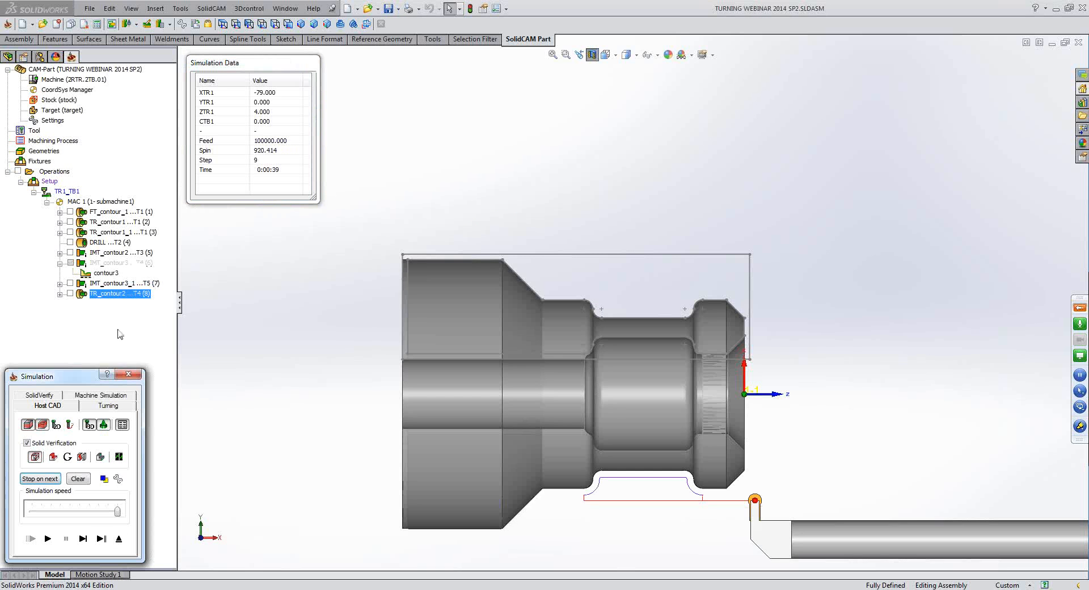
left_click(118, 539)
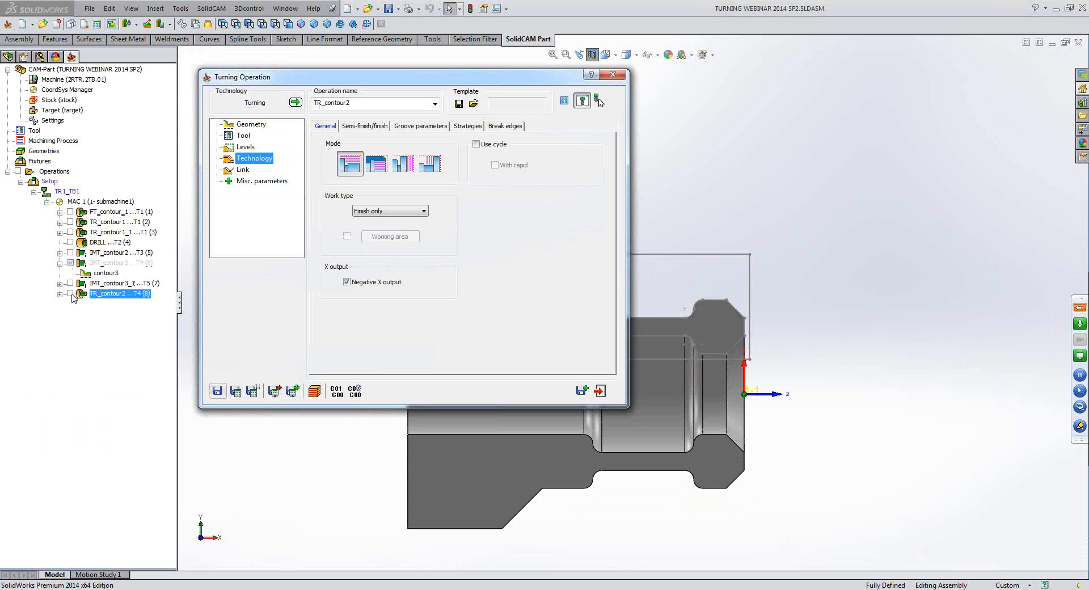
Display the TR_contour2 tool path and examine its passes along the external groove on the negative X side.
left_click(69, 293)
scroll(523, 464, "down", 3)
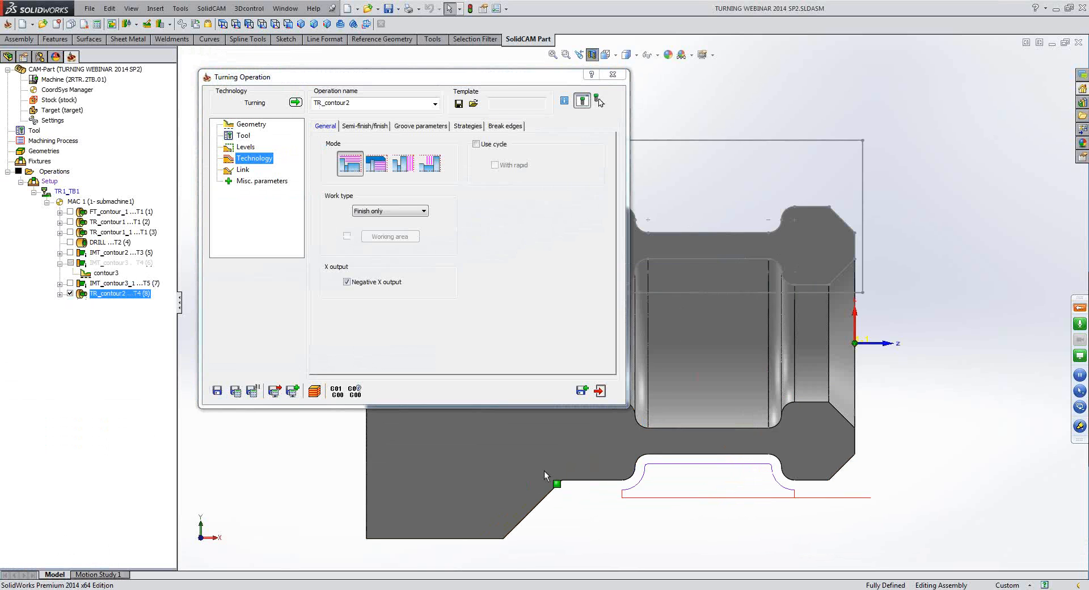
scroll(544, 471, "down", 1)
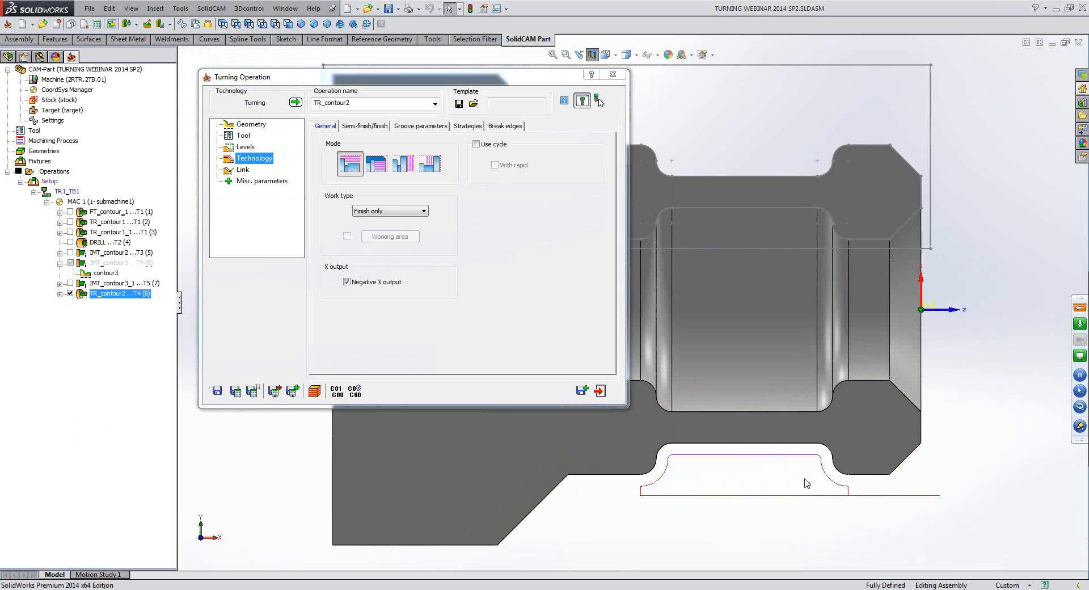
Show the contour2 geometry of TR_contour2 on the model, close the geometry display, and exit the operation.
left_click(258, 126)
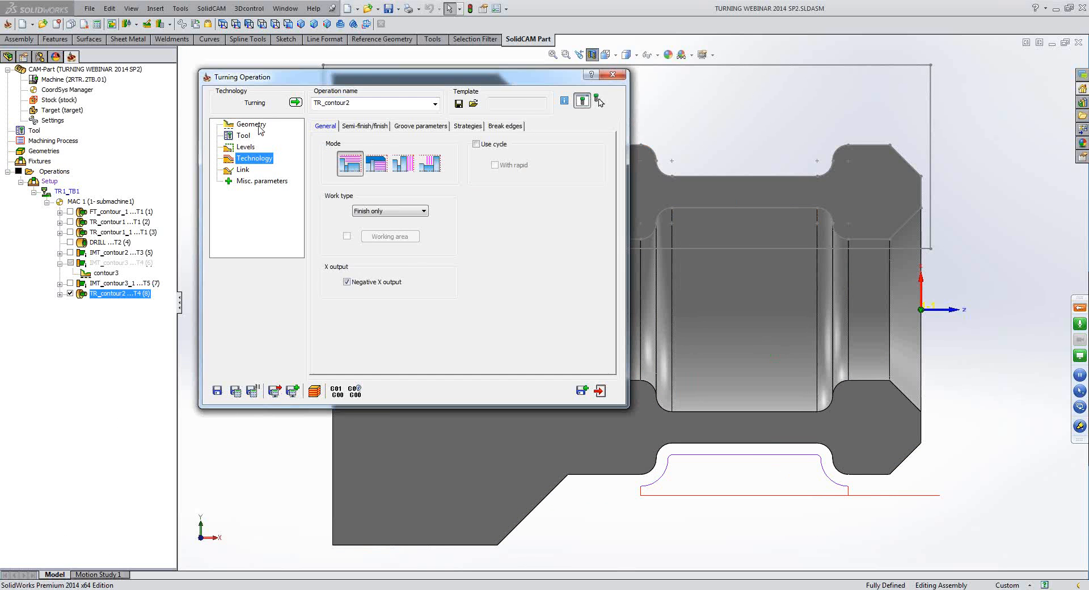
left_click(253, 124)
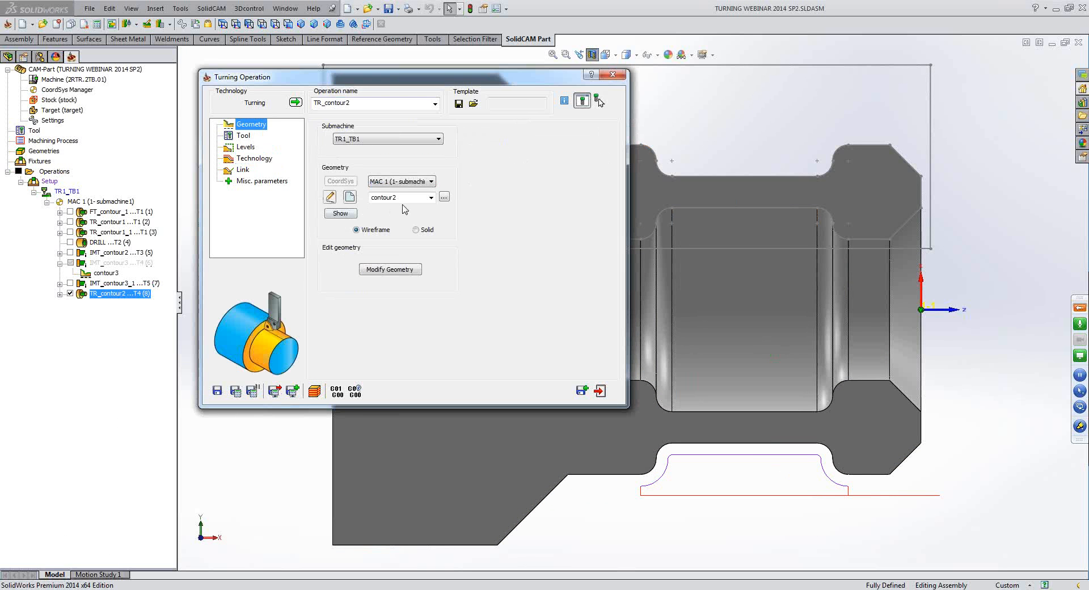
left_click(342, 215)
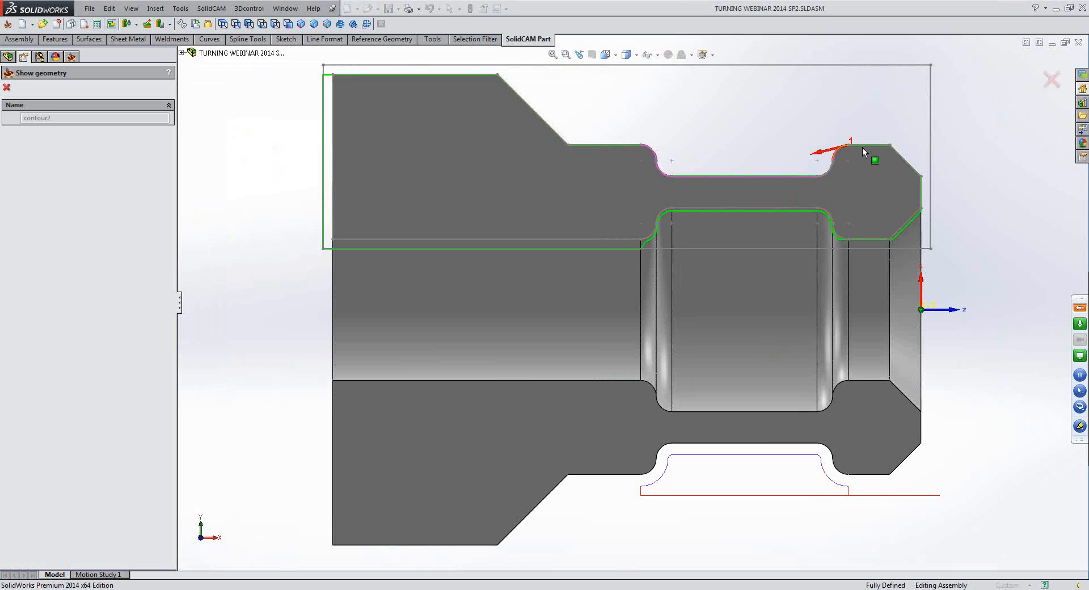
left_click(7, 88)
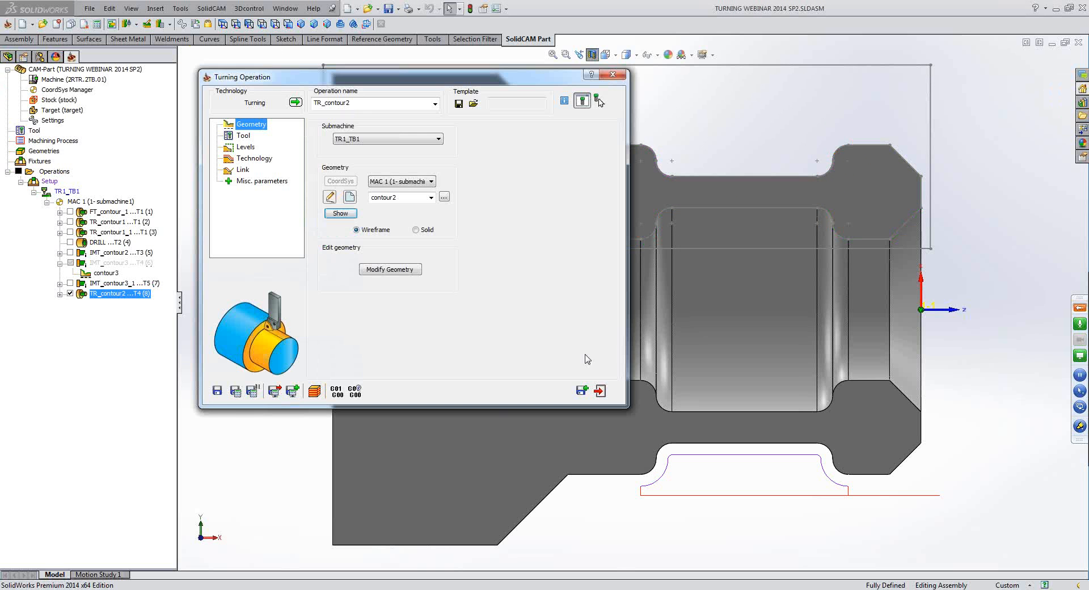
left_click(600, 391)
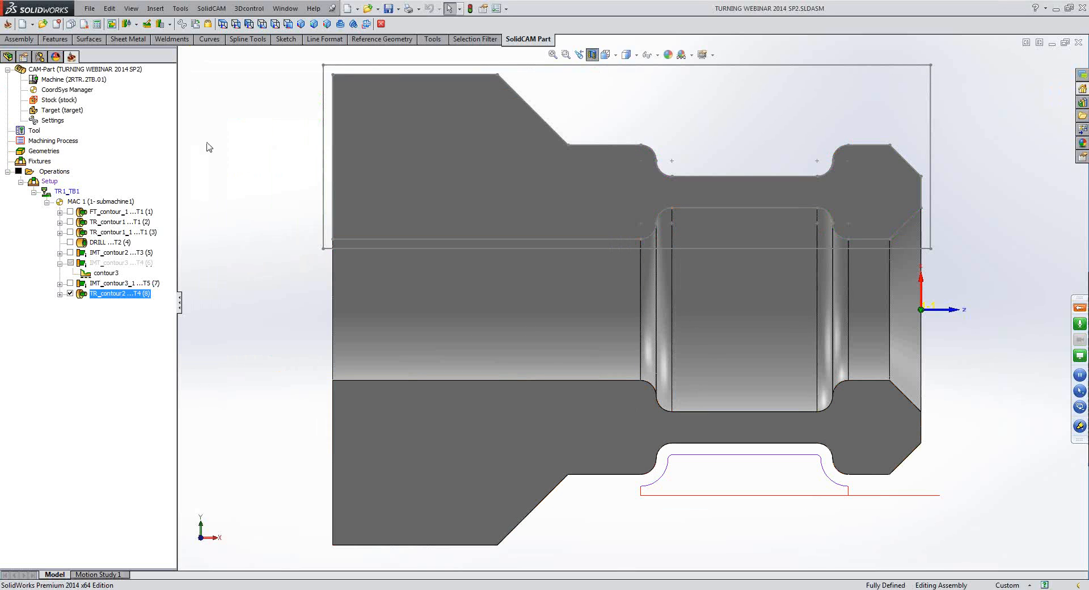
Open the target model definition, examine its envelope options, toggle Envelope-Mirror on and back off, and close the definition.
double_click(54, 110)
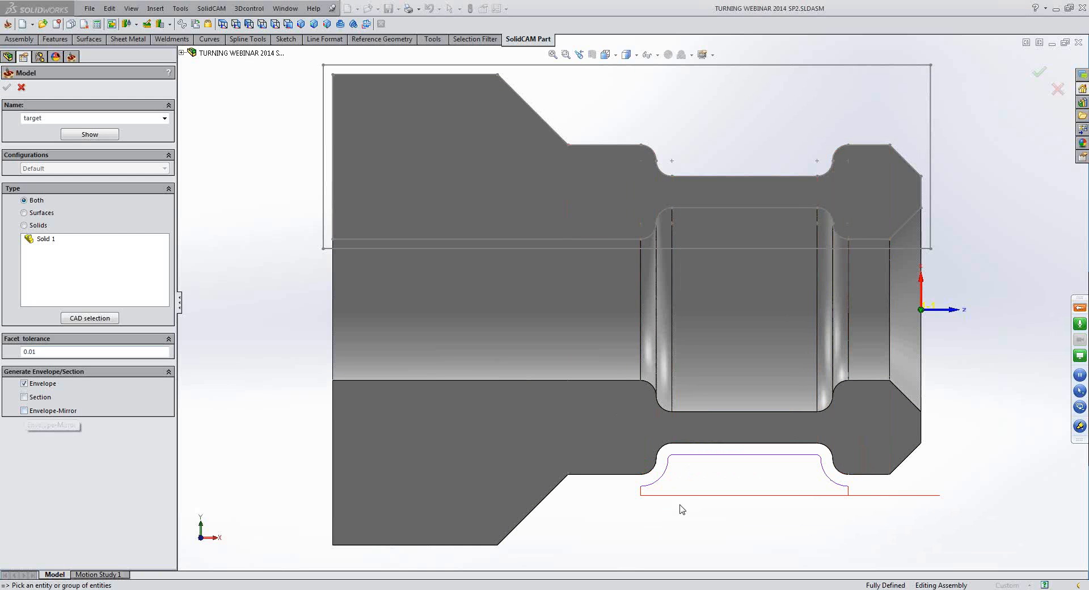
scroll(720, 467, "up", 4)
scroll(754, 452, "down", 3)
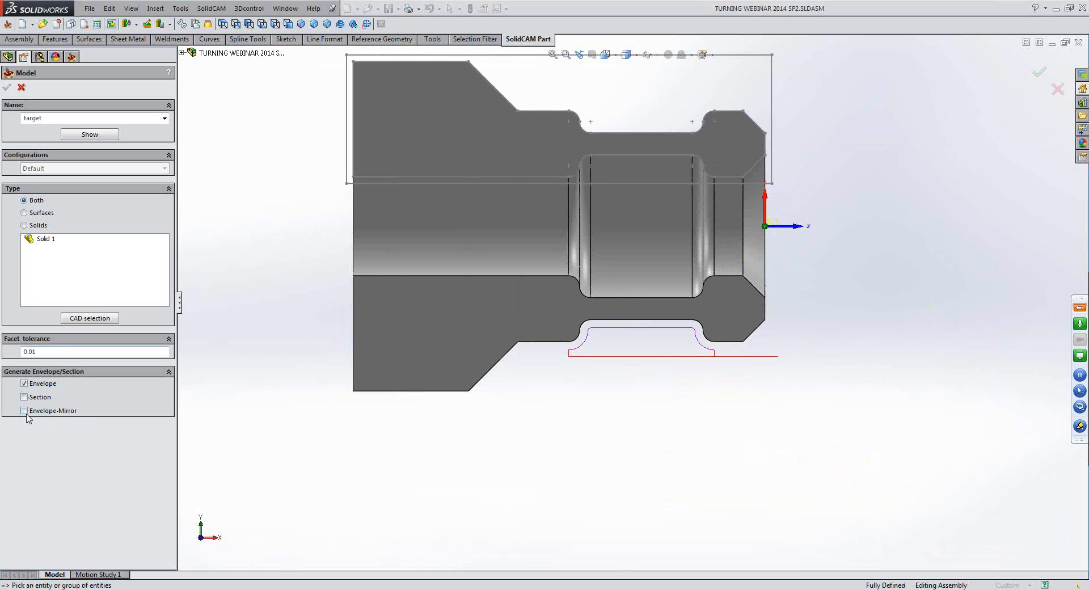
left_click(25, 411)
left_click(31, 413)
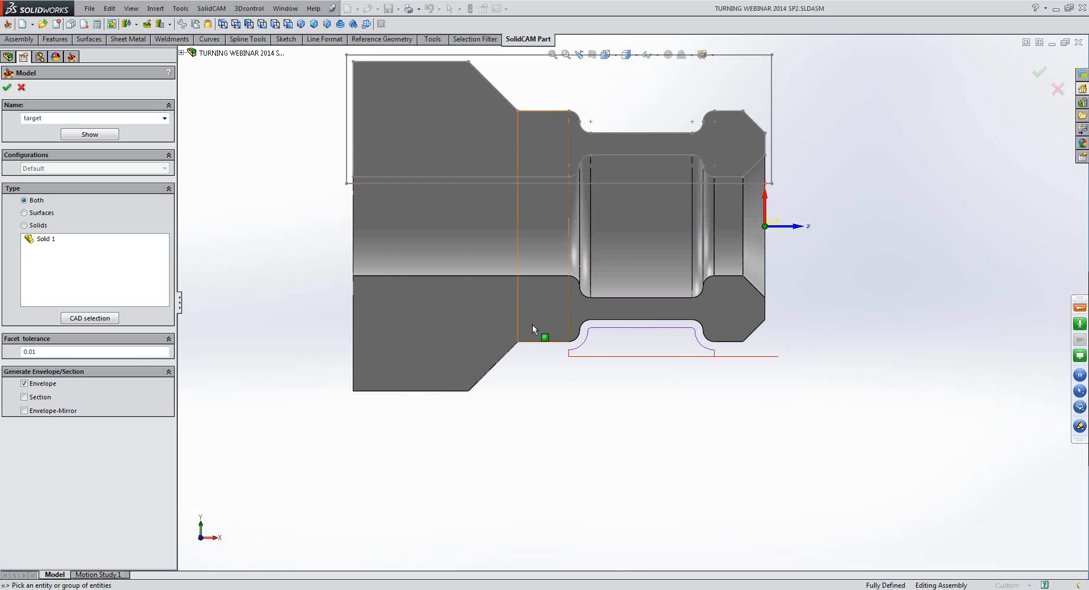
left_click(8, 89)
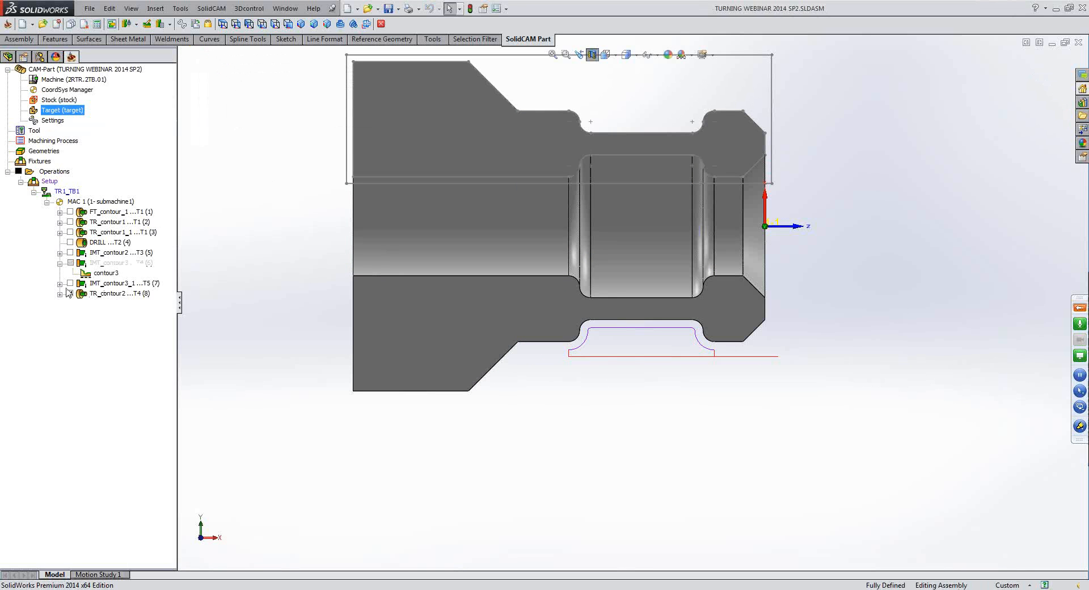
Reopen TR_contour2, show its contour2 geometry, compare the geometry's position with the tool path, and close the geometry display.
left_click(96, 295)
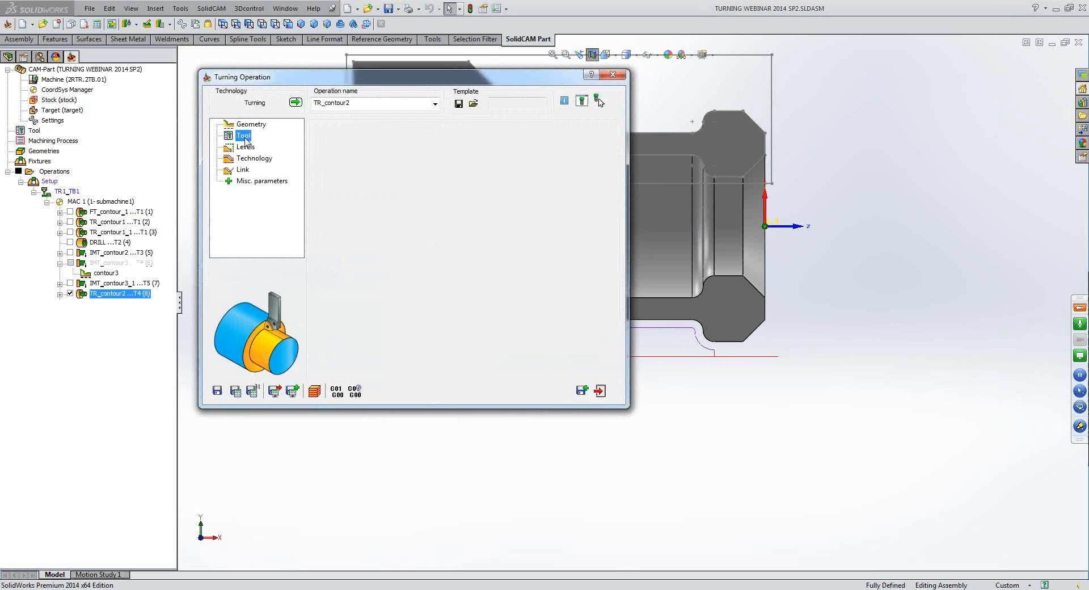
left_click(244, 124)
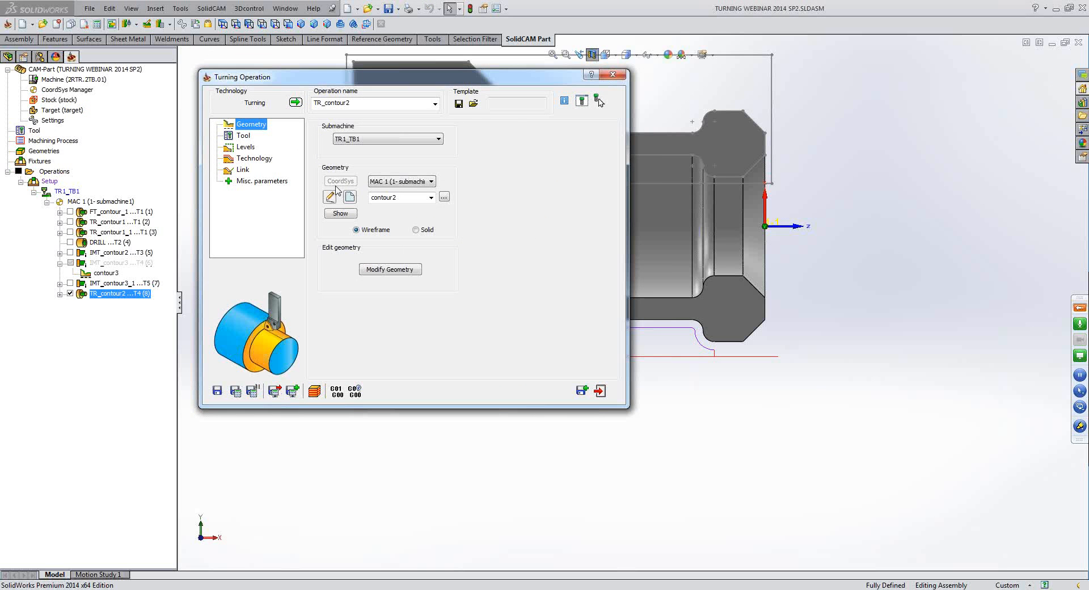
left_click(340, 214)
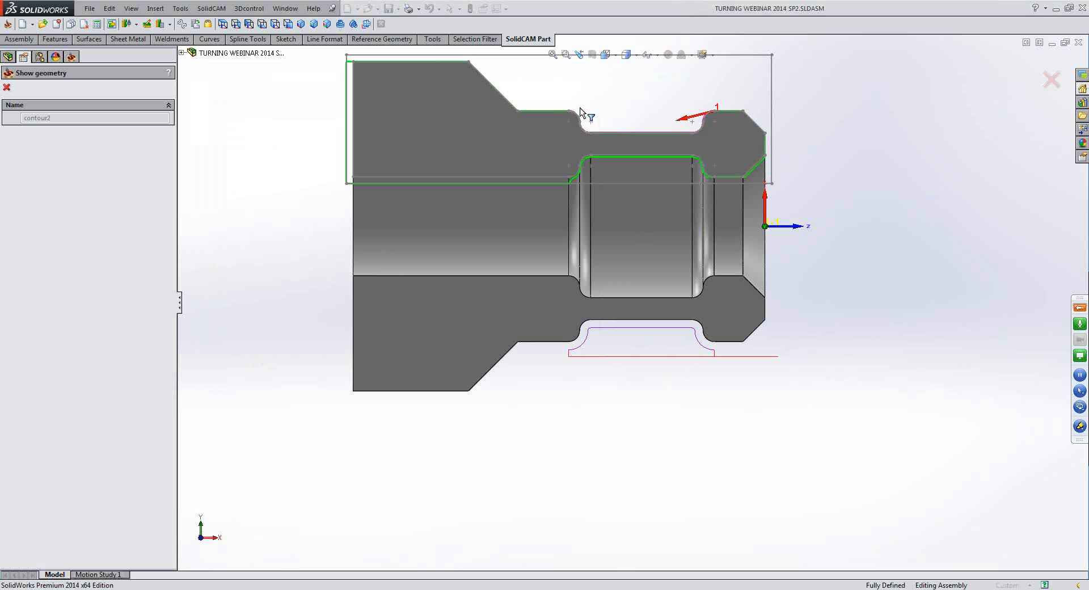
scroll(668, 122, "down", 5)
scroll(661, 136, "up", 6)
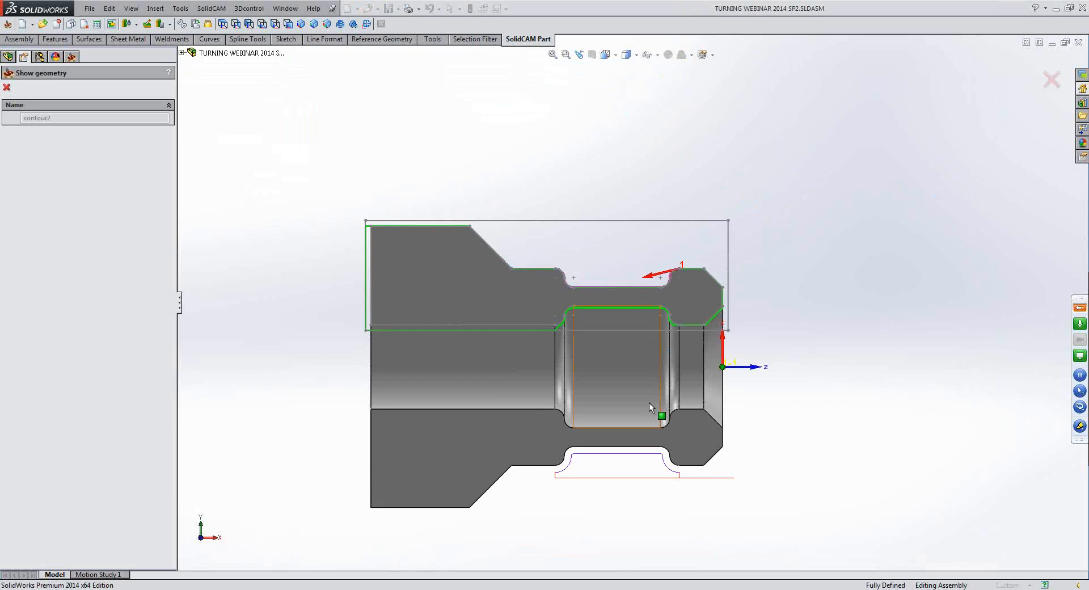
scroll(649, 403, "down", 5)
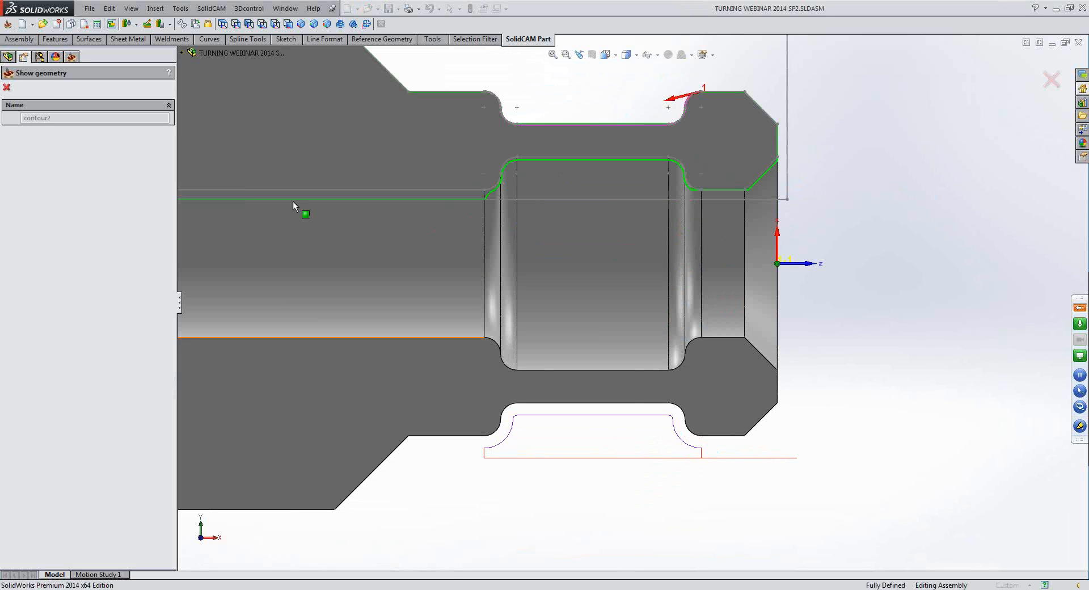
left_click(8, 88)
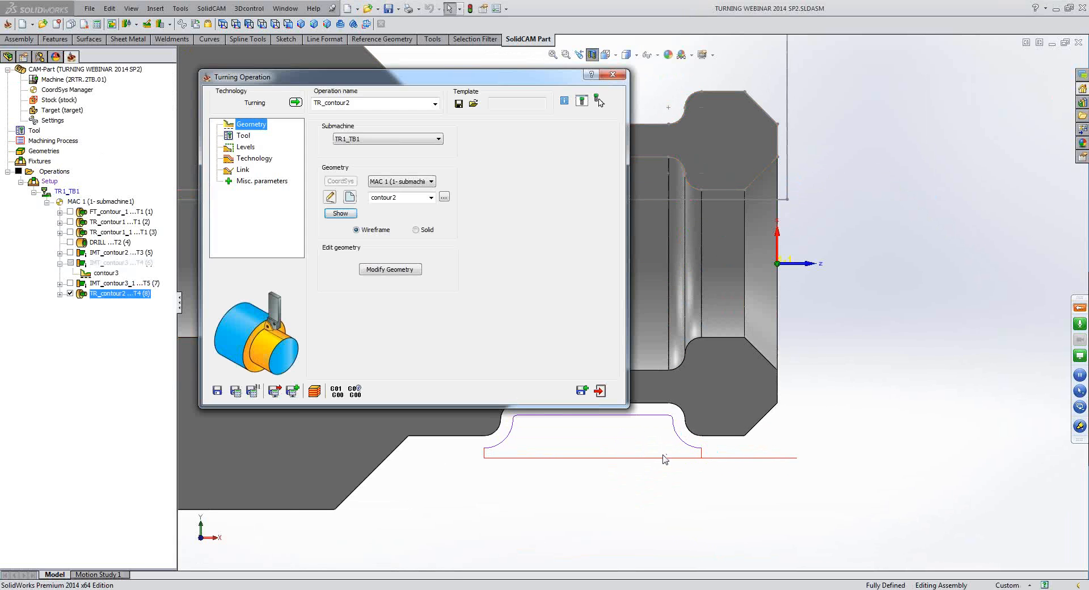
Review the approach and retract point coordinates in the TR_contour2 link settings against the start and end of the tool path.
left_click(250, 159)
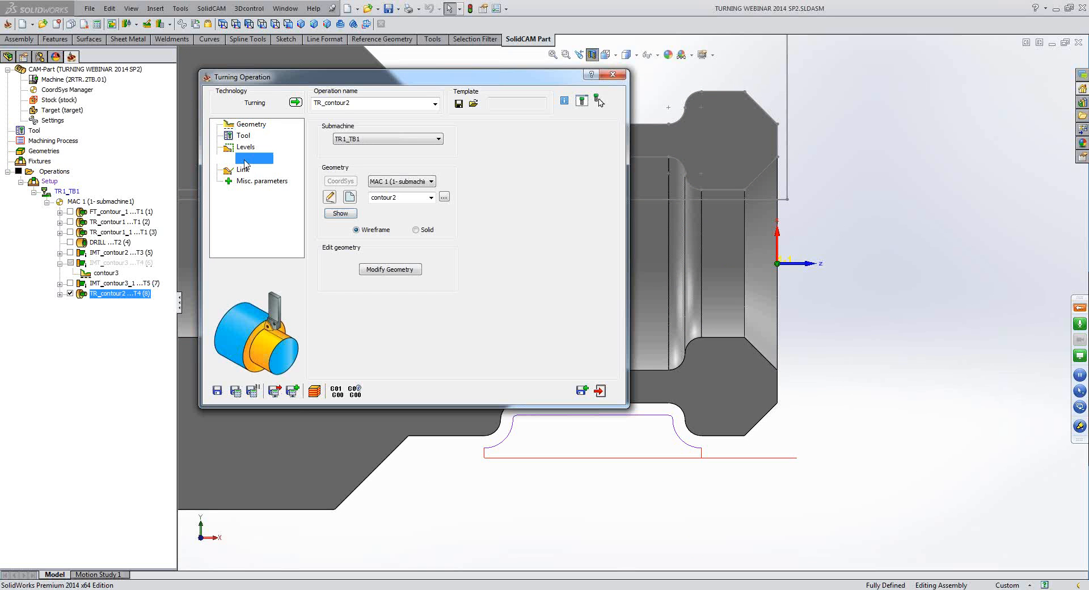
left_click(243, 170)
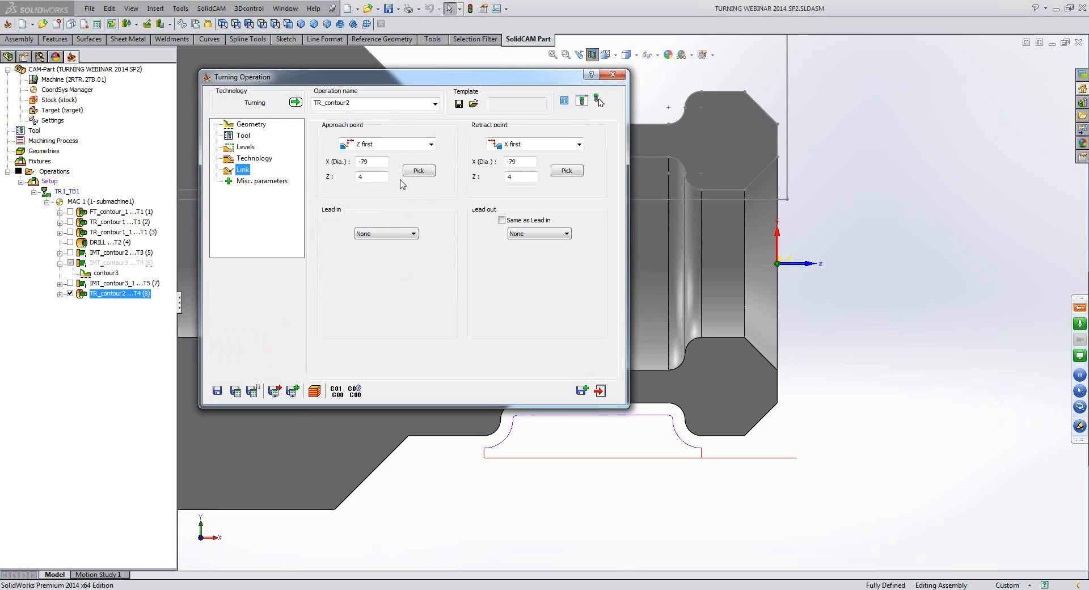
left_click(373, 163)
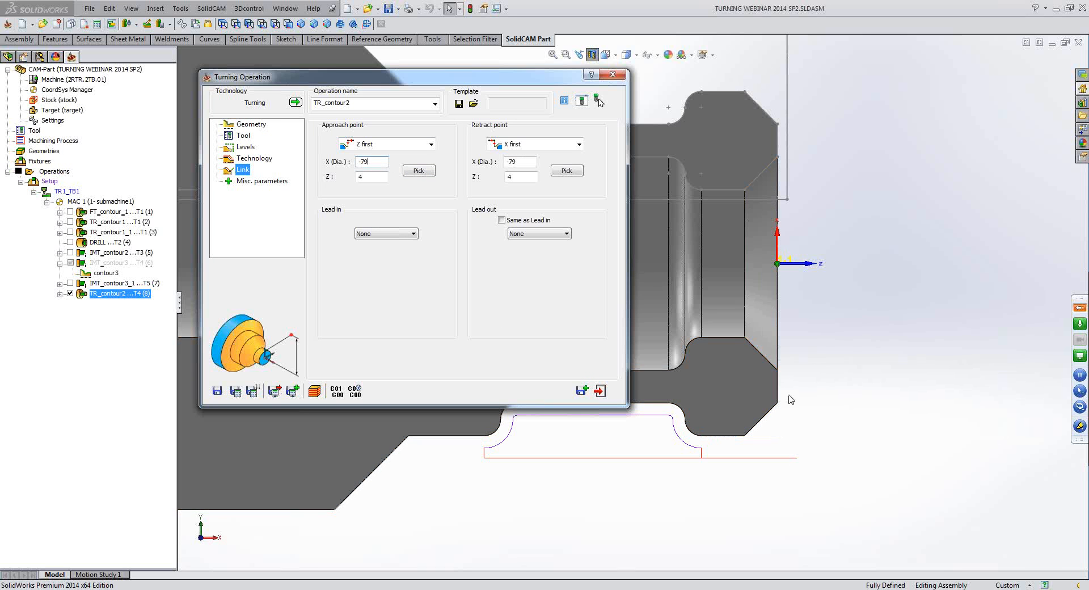
left_click(808, 445)
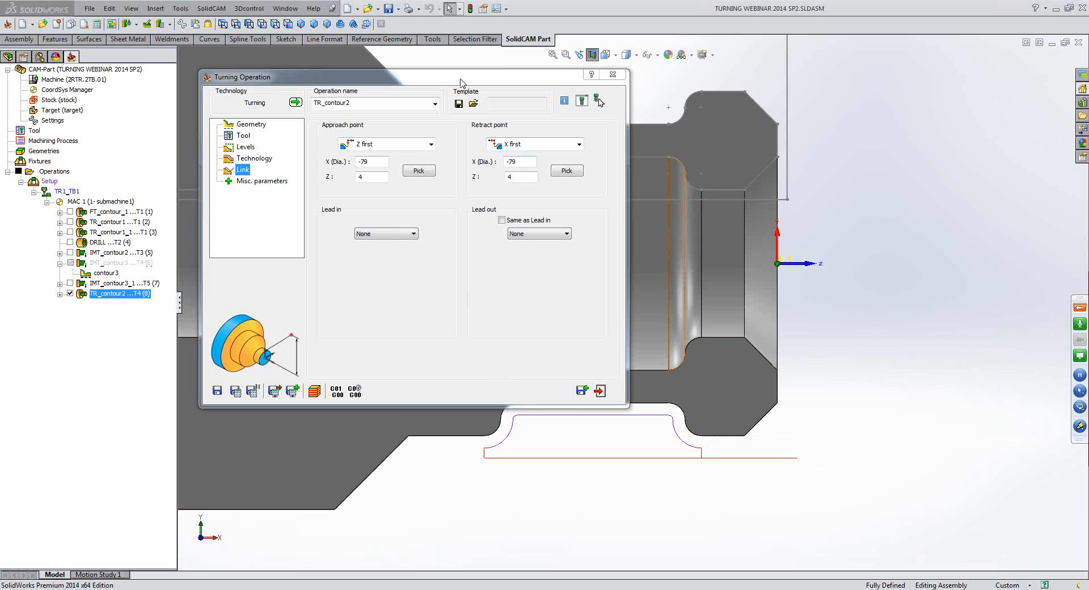
mouse_move(460, 82)
left_mouse_down()
mouse_move(479, 94)
mouse_move(471, 88)
left_mouse_up()
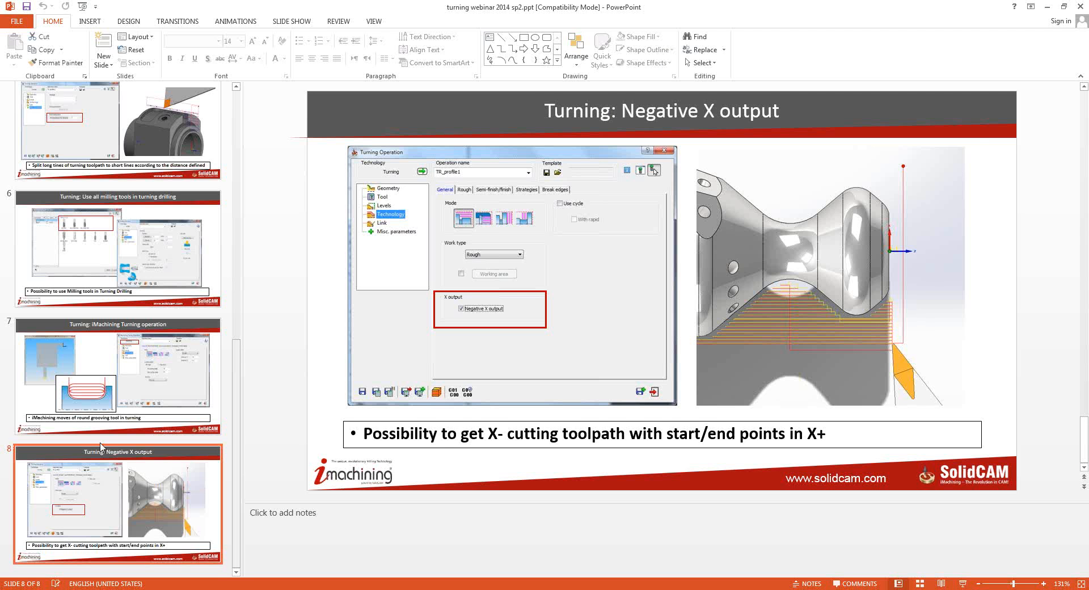
Switch to the PowerPoint turning presentation, browse back through its slides to the title slide, and minimize the presentation.
left_click(120, 369)
left_click(119, 250)
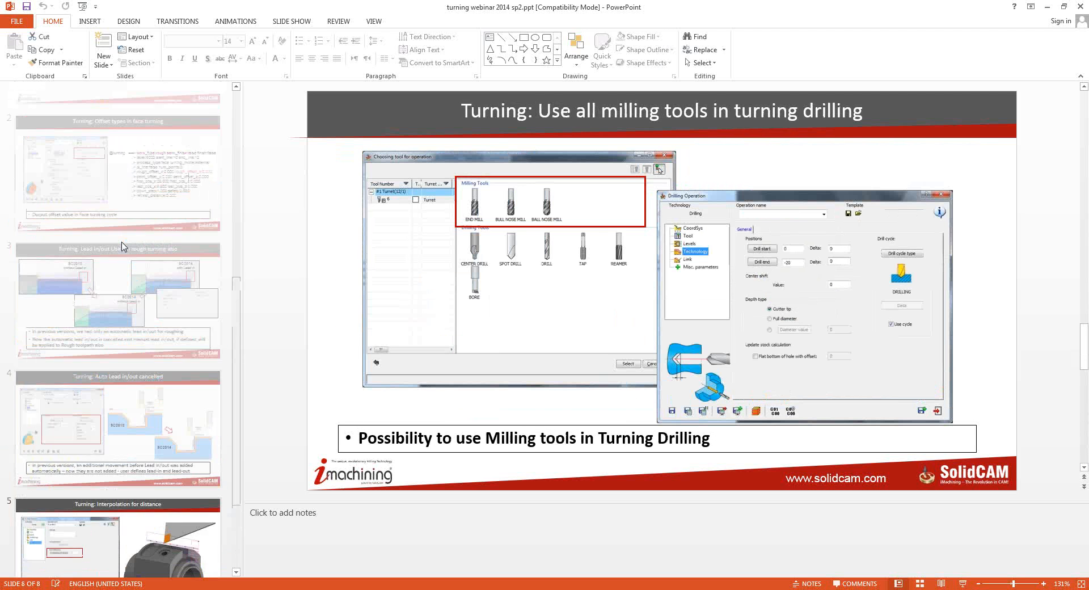
scroll(118, 199, "up", 10)
left_click(119, 198)
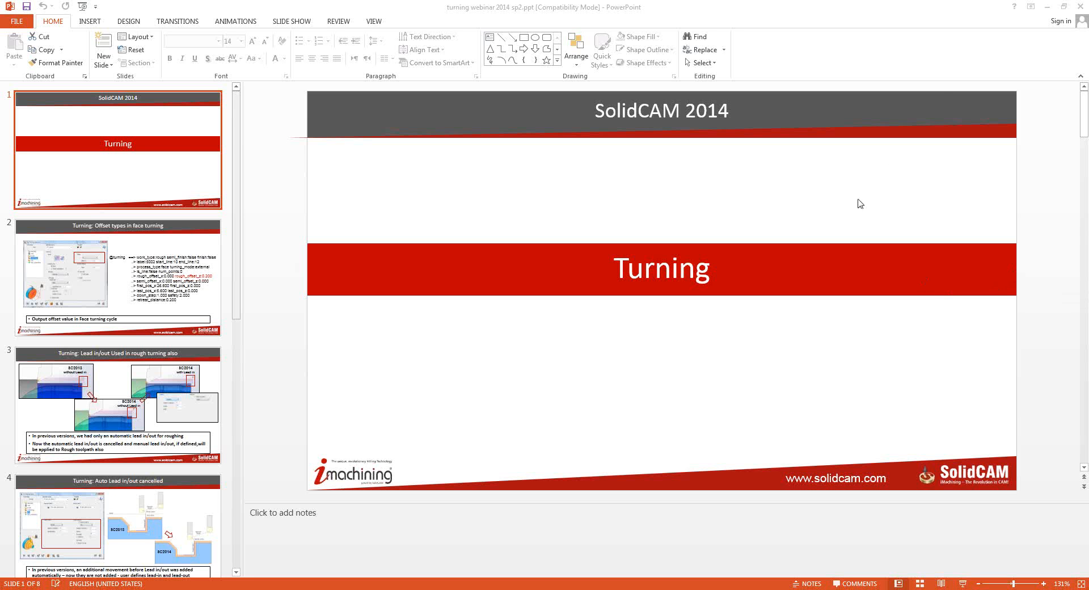
left_click(1048, 8)
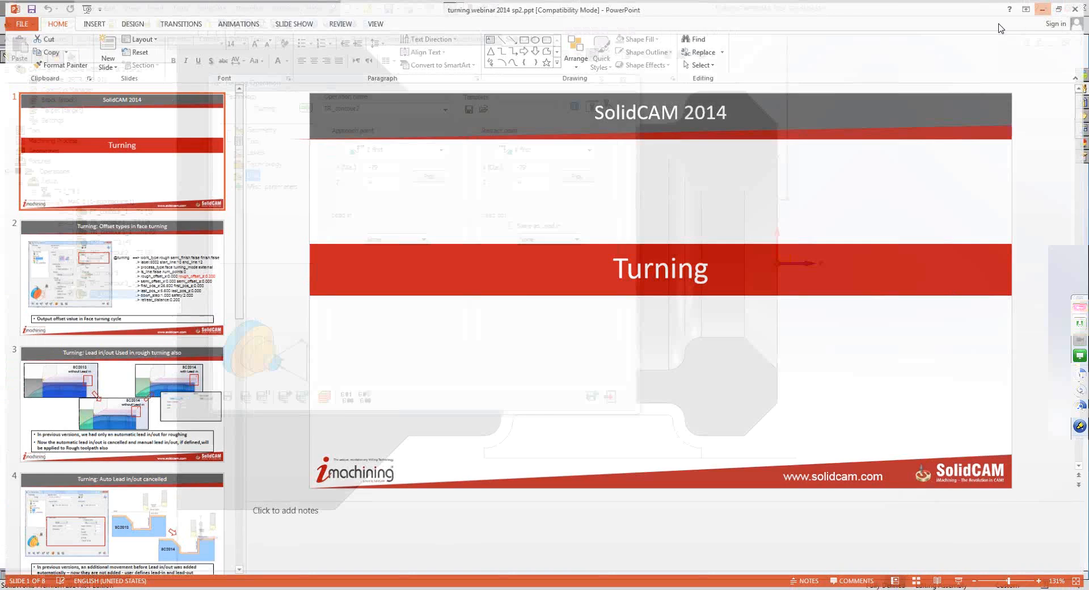